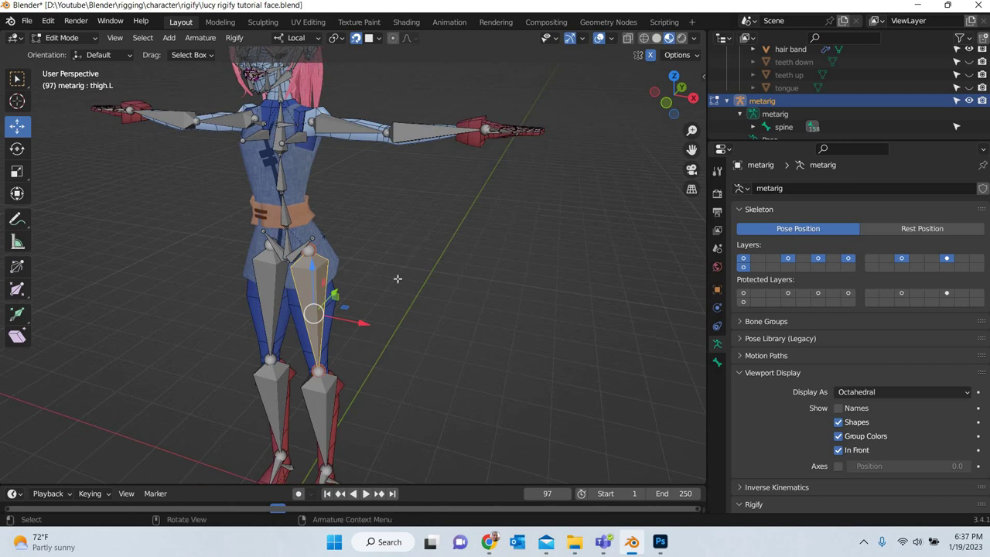
# - Return the metarig to Object Mode and generate the Rigify rig from it
pyautogui.scroll(-3, 401, 277)
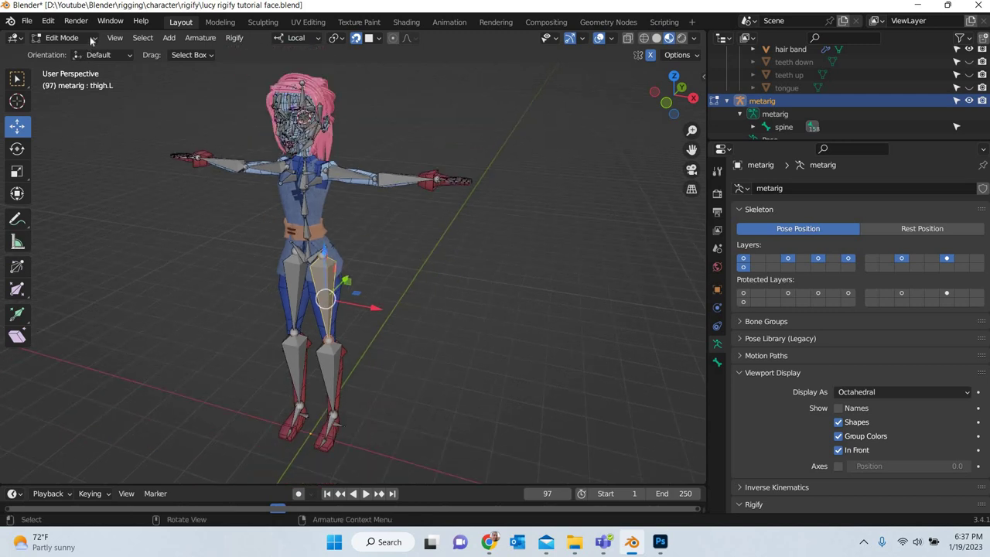
pyautogui.click(65, 38)
pyautogui.click(74, 52)
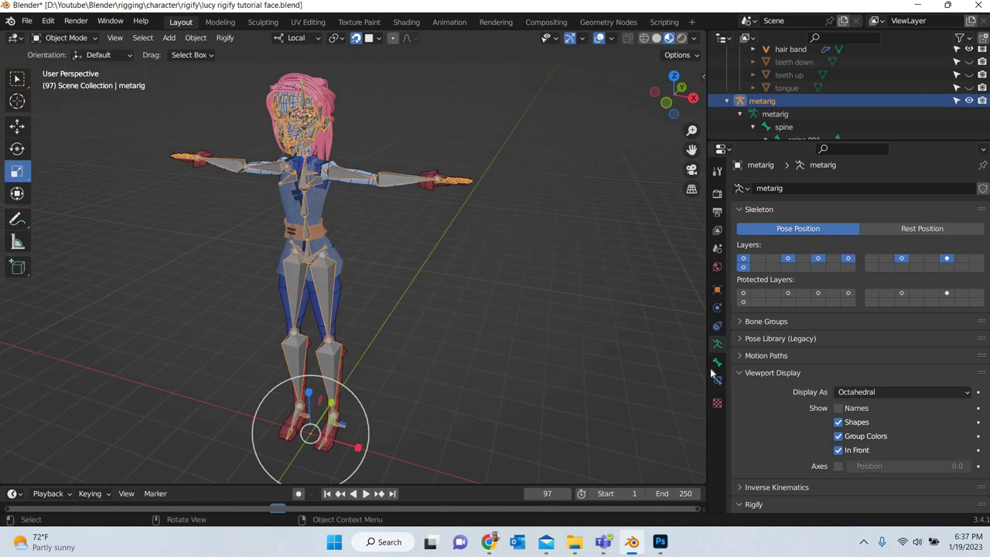
pyautogui.scroll(-4, 875, 394)
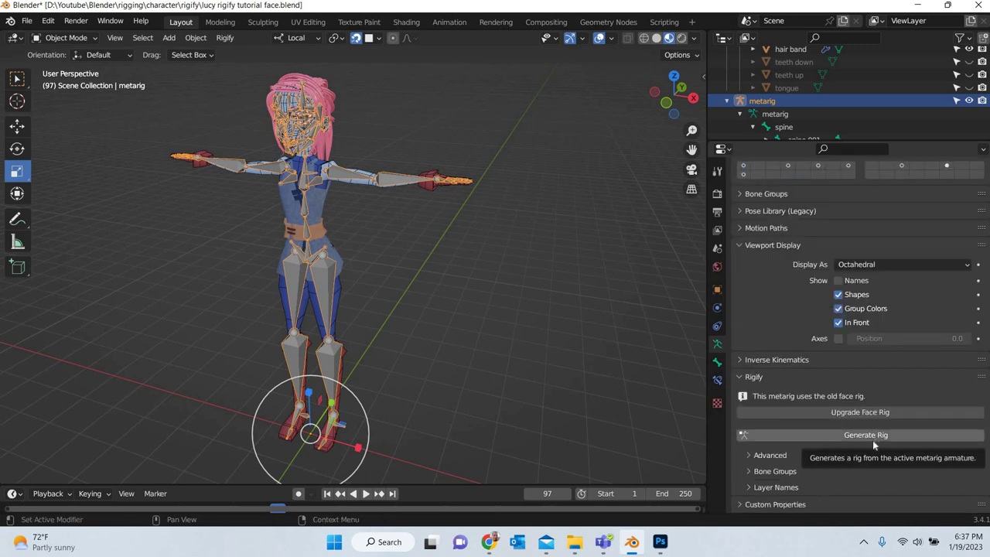
pyautogui.click(874, 435)
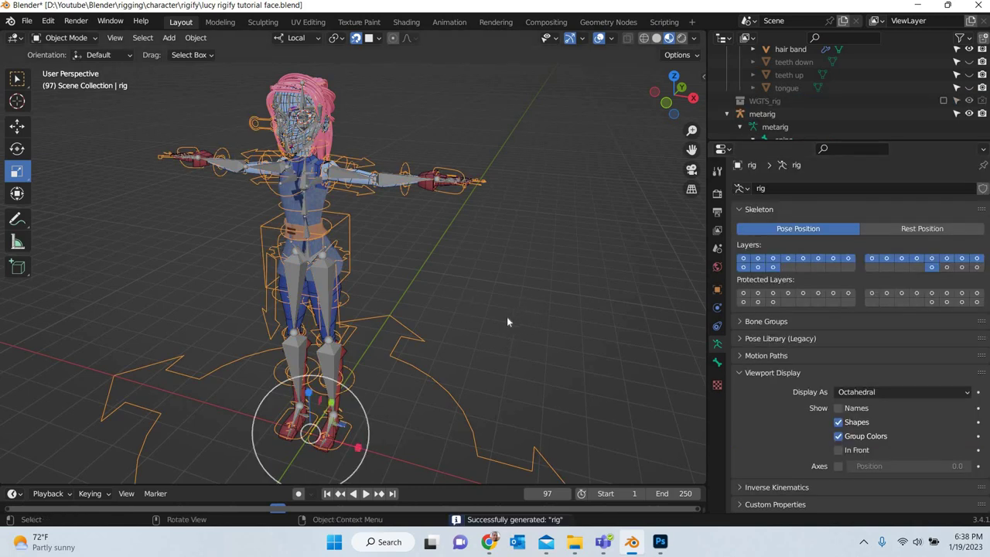
# - Hide the metarig in the viewport, leaving the generated rig shown on the character
pyautogui.moveTo(399, 318); pyautogui.dragTo(464, 317, button='middle')
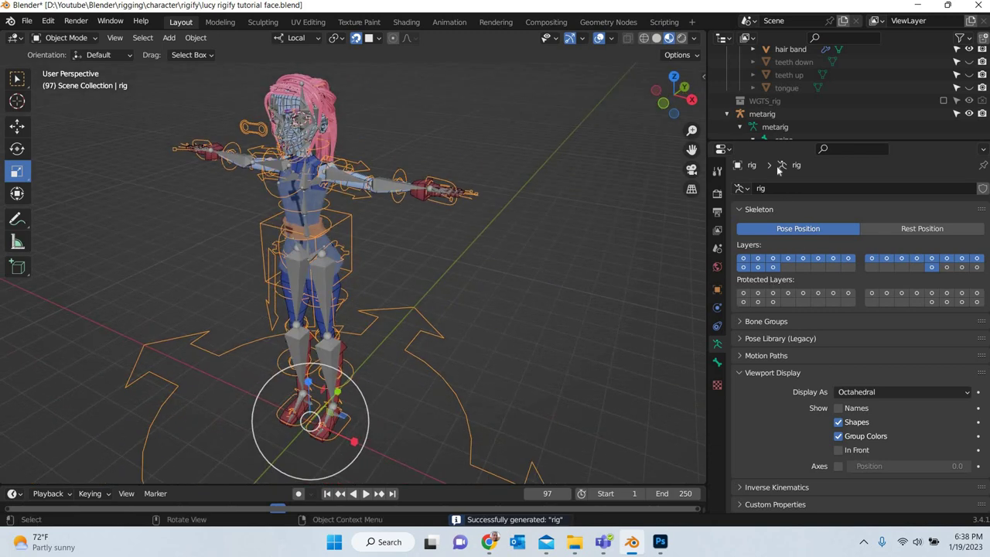
pyautogui.moveTo(802, 339); pyautogui.dragTo(802, 361)
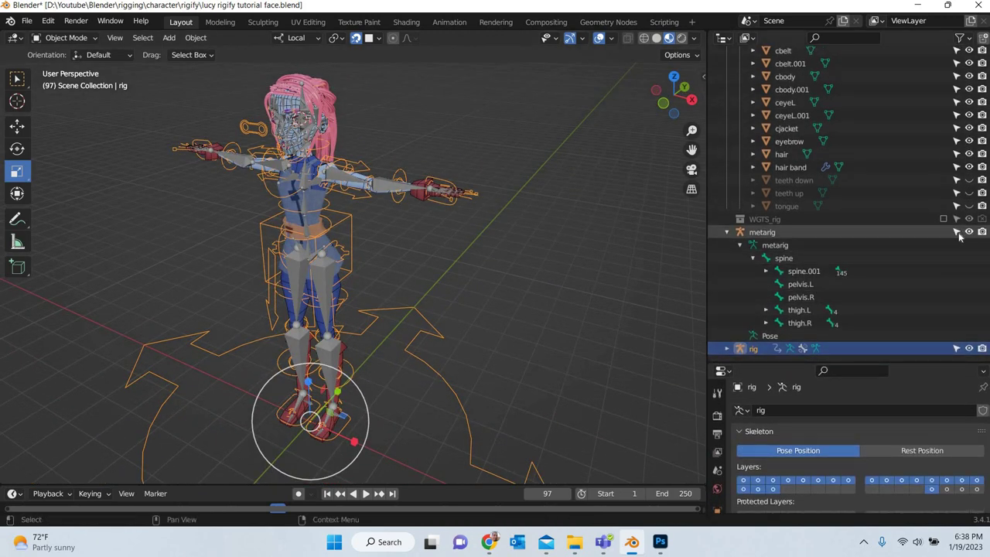
pyautogui.click(969, 232)
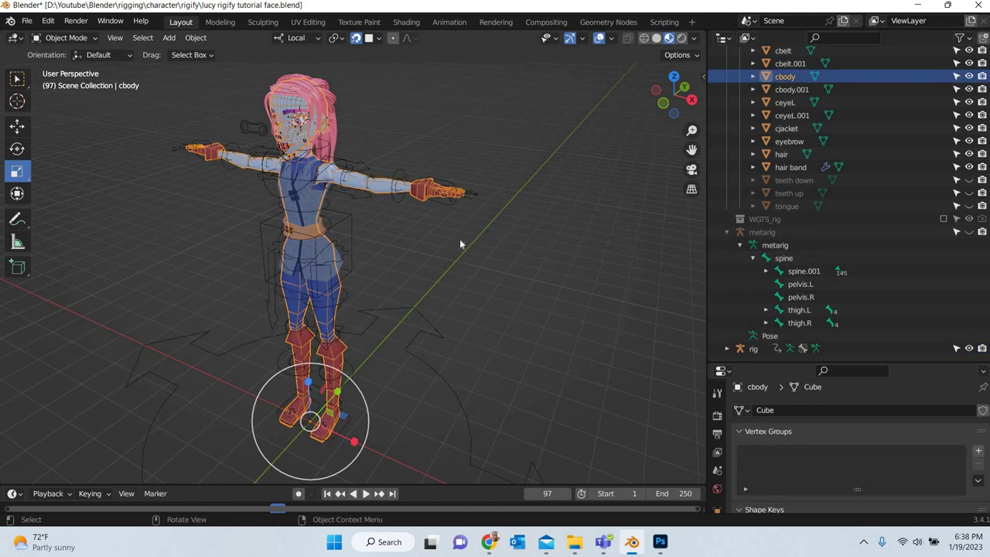
# - Parent the cbody mesh to the rig with automatic weights and display the mesh's vertex groups
pyautogui.moveTo(459, 239)
pyautogui.keyDown('shift'); pyautogui.mouseDown(button='middle')
pyautogui.moveTo(459, 227)
pyautogui.moveTo(469, 230)
pyautogui.mouseUp(button='middle'); pyautogui.keyUp('shift')
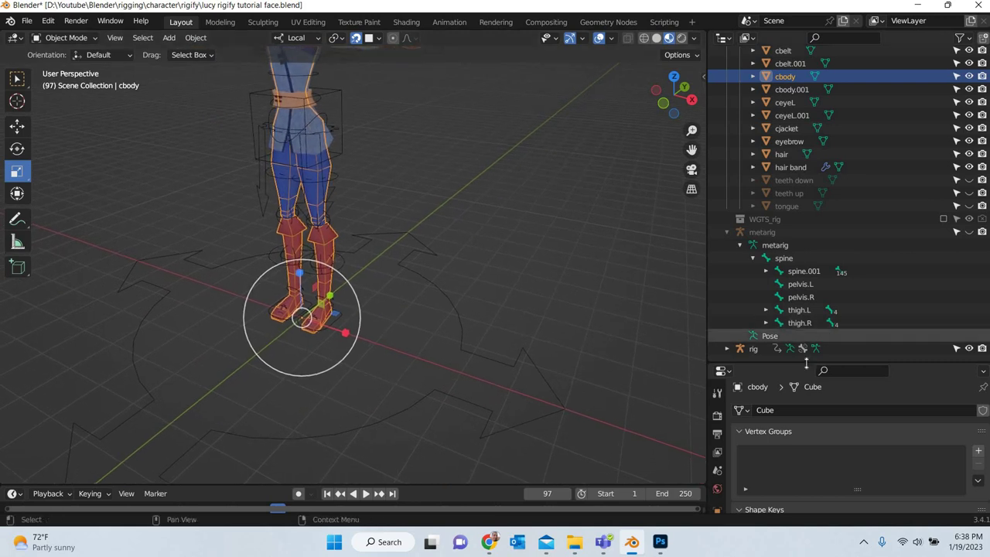
pyautogui.moveTo(795, 167); pyautogui.dragTo(811, 37)
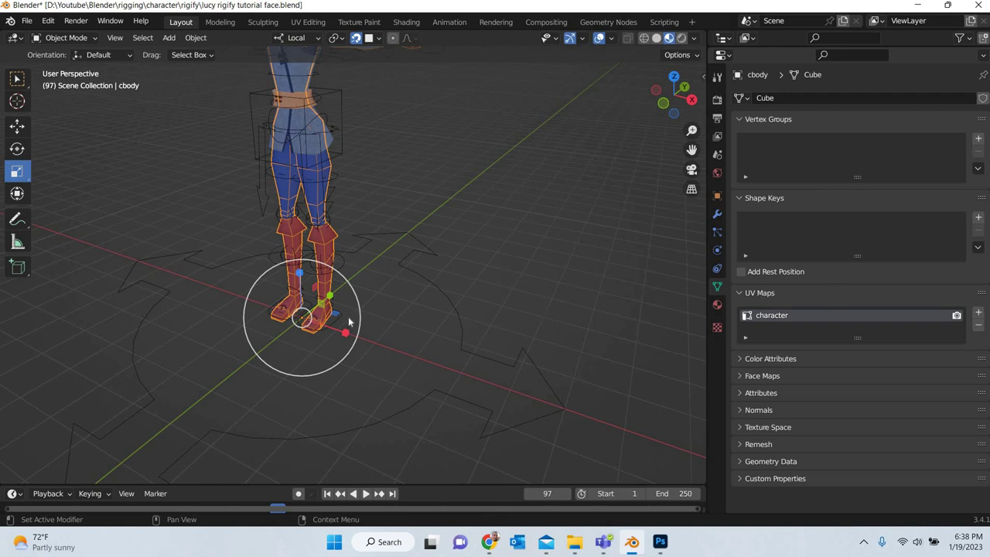
pyautogui.moveTo(857, 177); pyautogui.dragTo(857, 307)
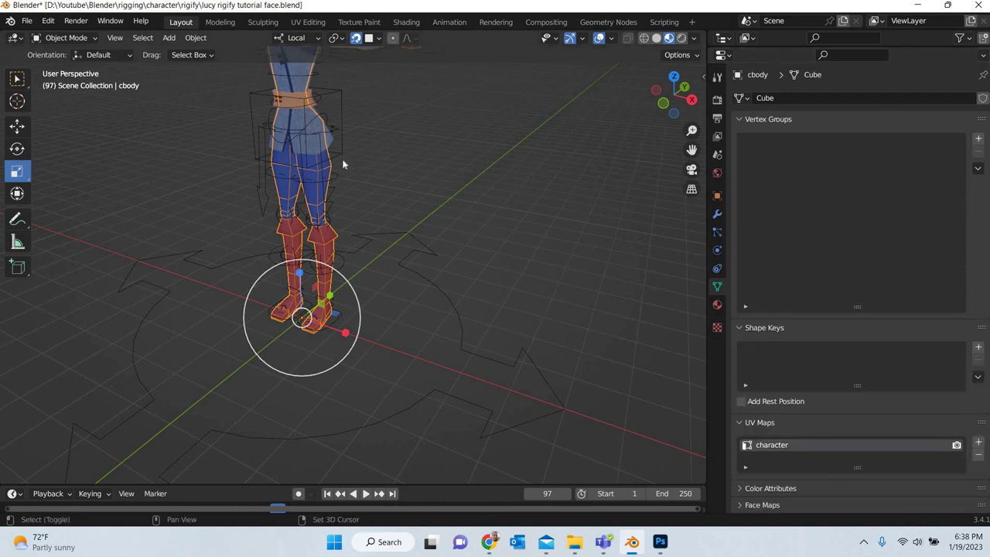
pyautogui.click(449, 235)
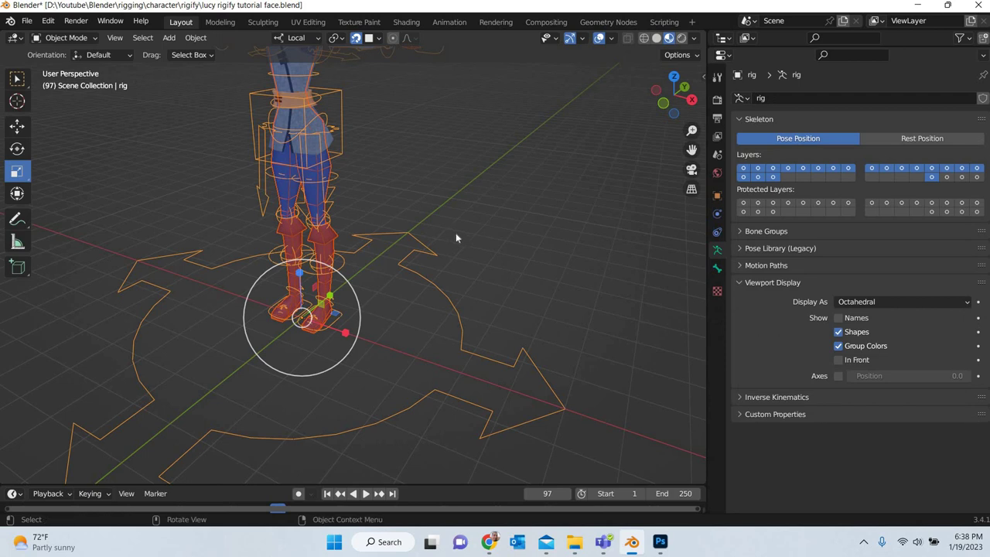
pyautogui.hotkey('ctrl', 'p')
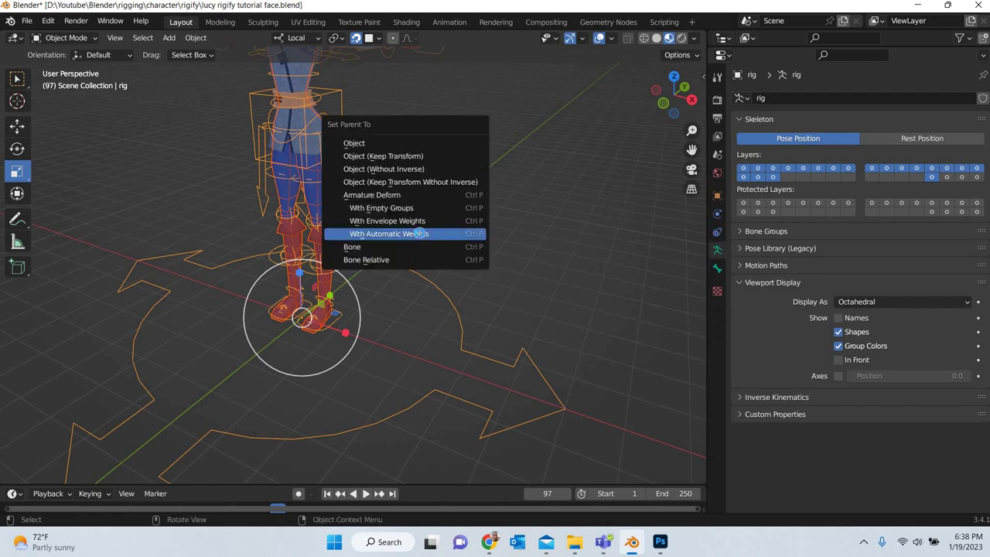
pyautogui.press('Return')
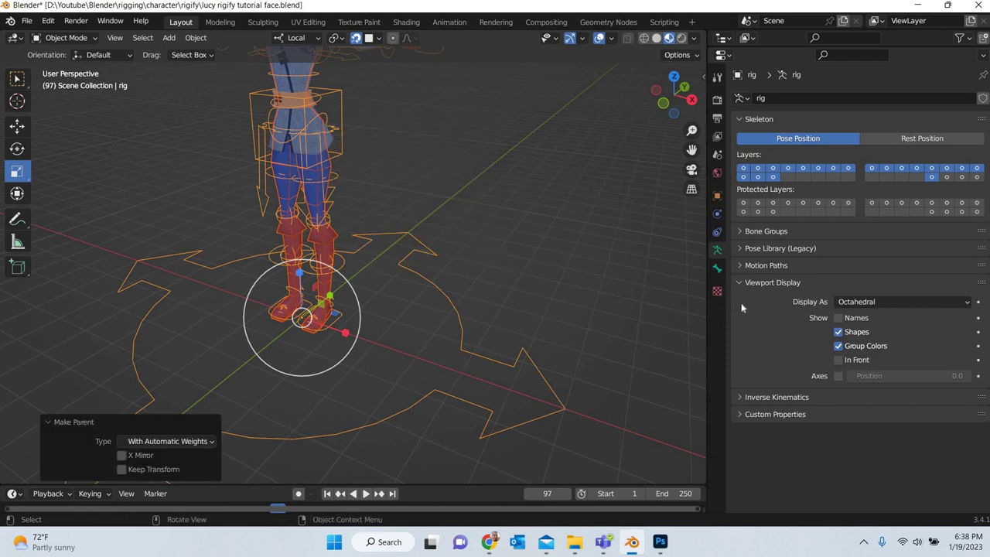
pyautogui.click(338, 245)
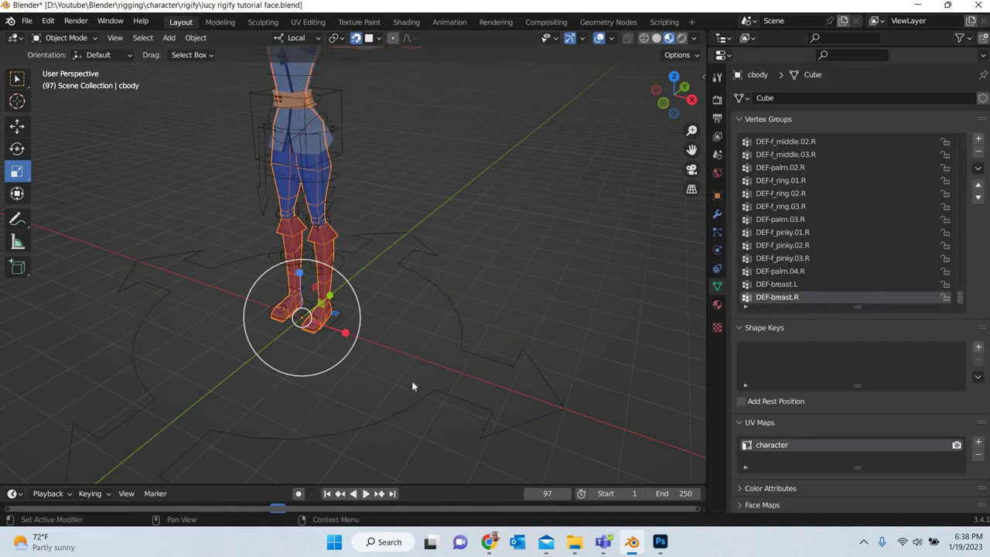
pyautogui.click(338, 324)
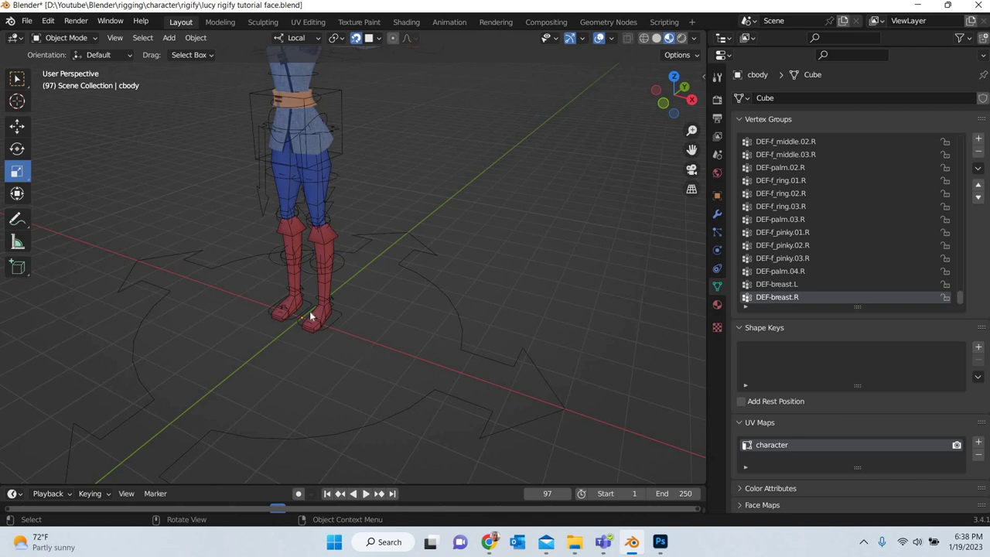
# - Switch the rig to Pose Mode and activate the Move tool on the left foot IK control
pyautogui.click(310, 313)
pyautogui.click(78, 38)
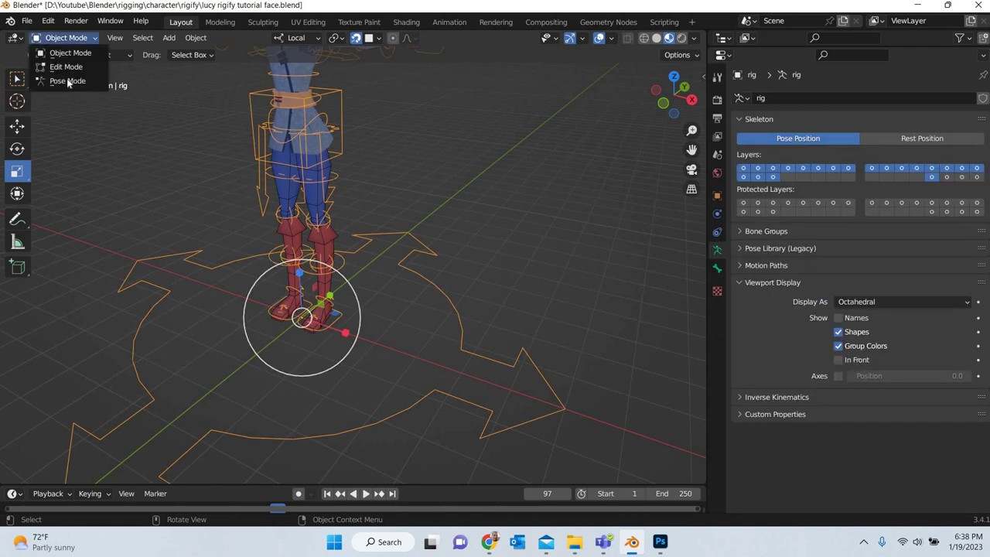
pyautogui.click(73, 79)
pyautogui.click(319, 317)
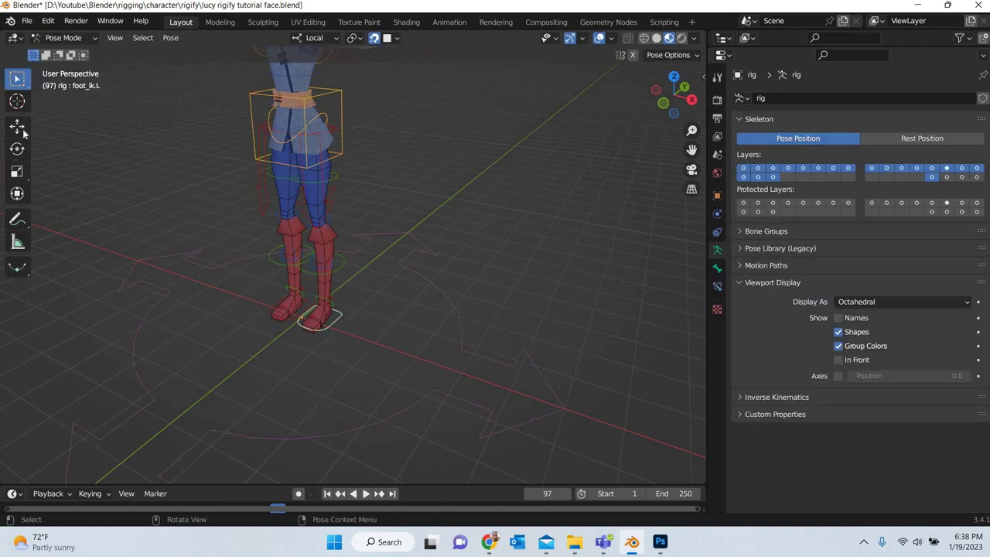
pyautogui.hotkey('shift', 'space')
pyautogui.press('g')
pyautogui.press('g')
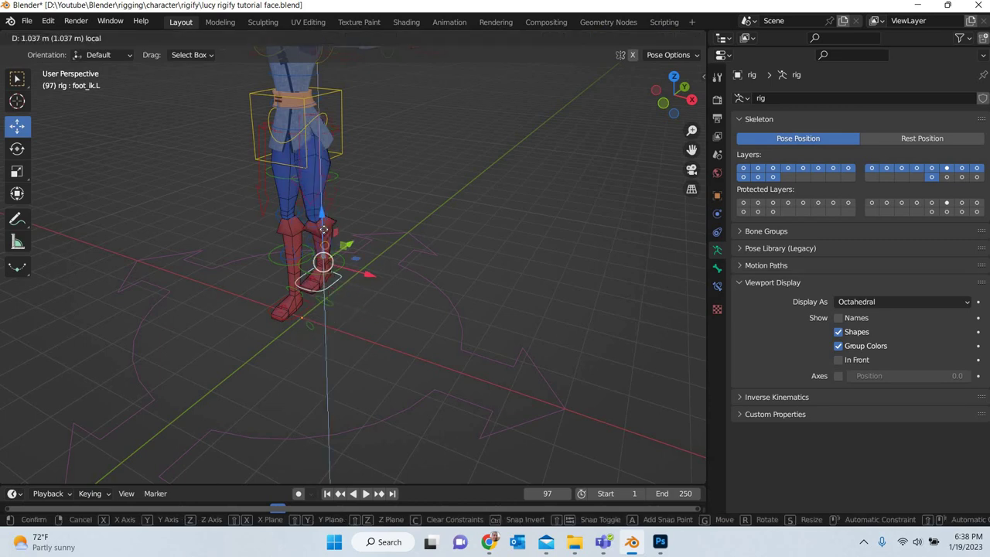
pyautogui.press('z')
pyautogui.press('Escape')
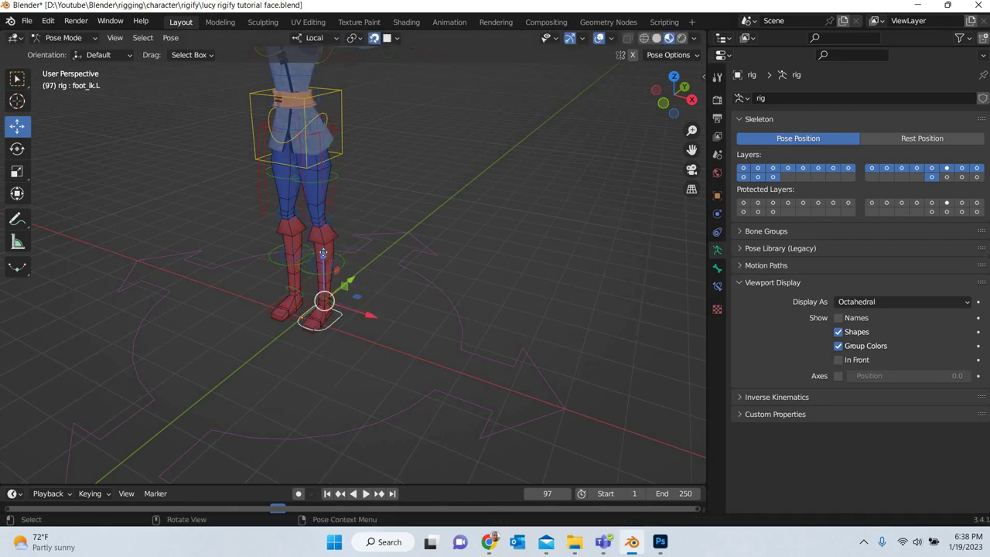
# - Raise the left foot IK control about 1.22 m along its local Z axis and turn off snapping
pyautogui.press('g')
pyautogui.press('z')
pyautogui.click(295, 309)
pyautogui.moveTo(295, 309); pyautogui.dragTo(241, 308, button='middle')
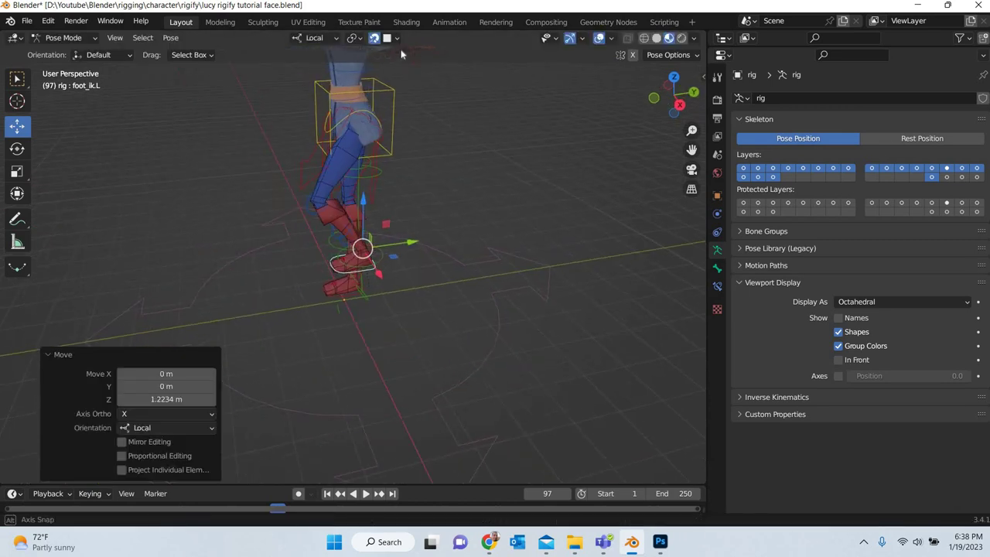
pyautogui.hotkey('shift', 'Tab')
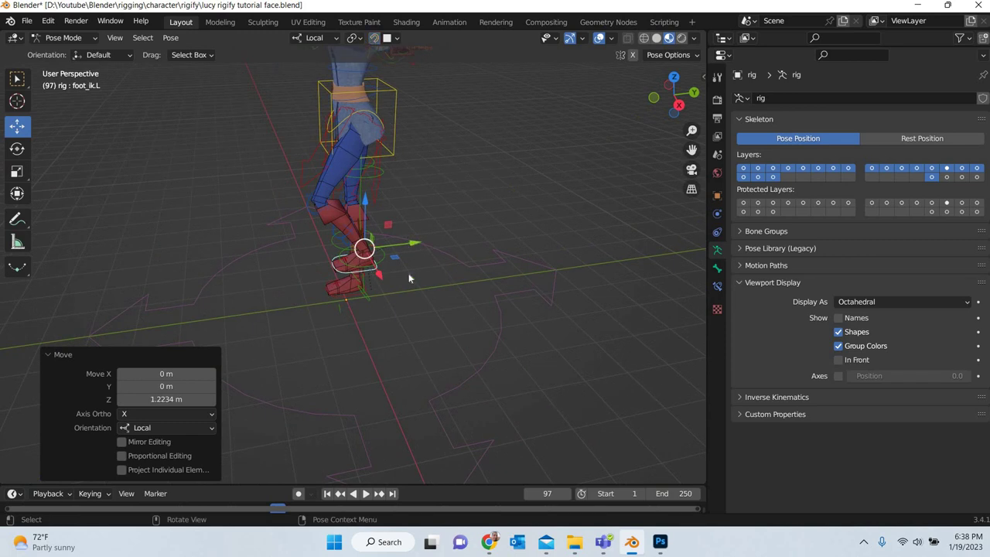
pyautogui.moveTo(340, 290); pyautogui.dragTo(409, 331, button='middle')
pyautogui.scroll(3, 308, 285)
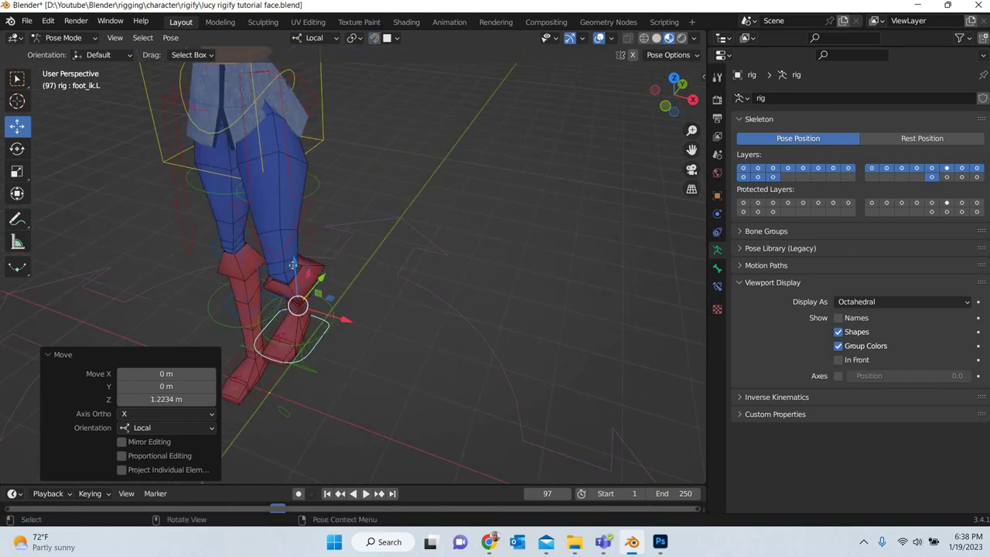
# - Try to shift the left shin tweak control at the knee about -0.43 m along its local X axis
pyautogui.click(290, 270)
pyautogui.press('g')
pyautogui.press('x')
pyautogui.click(320, 329)
pyautogui.moveTo(320, 328); pyautogui.dragTo(209, 264, button='middle')
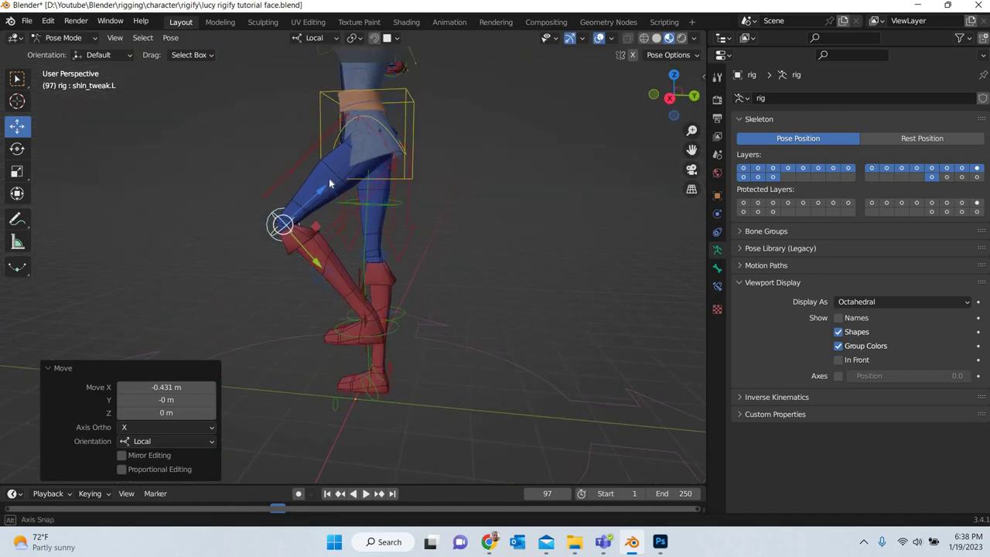
pyautogui.hotkey('ctrl', 'z')
pyautogui.hotkey('ctrl', 'z')
# - Return to Object Mode and add a Subdivision Surface modifier with viewport level 2 to the cbody mesh
pyautogui.click(87, 38)
pyautogui.click(81, 51)
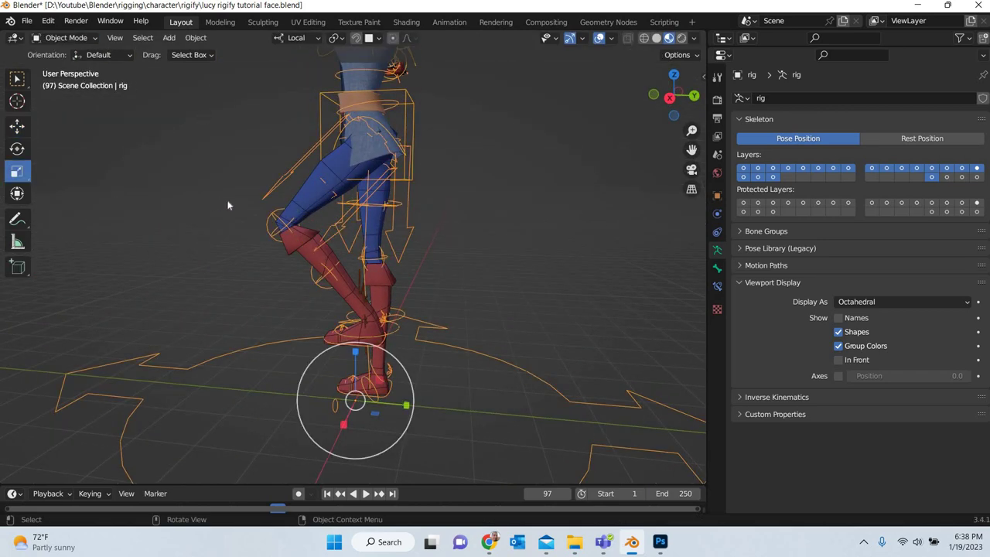
pyautogui.click(302, 205)
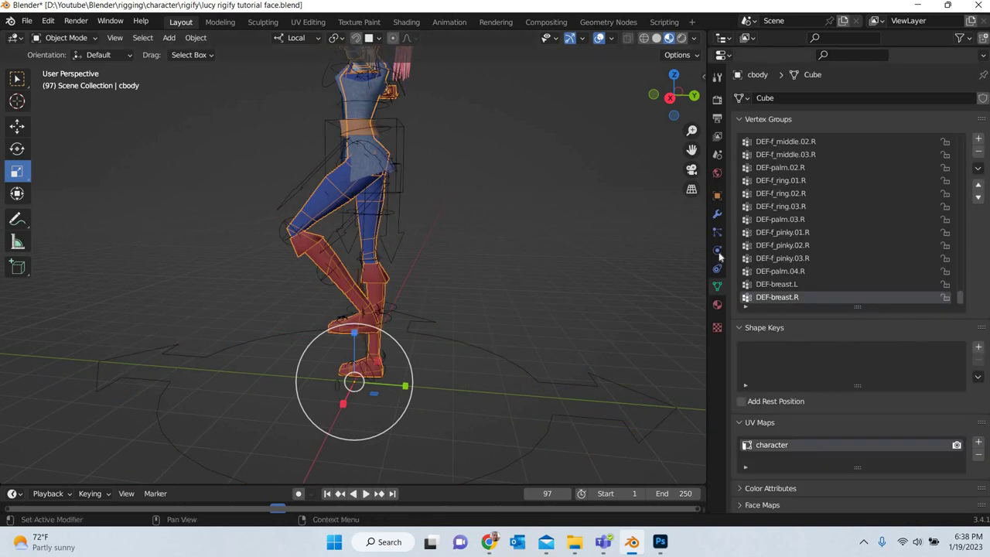
pyautogui.click(718, 214)
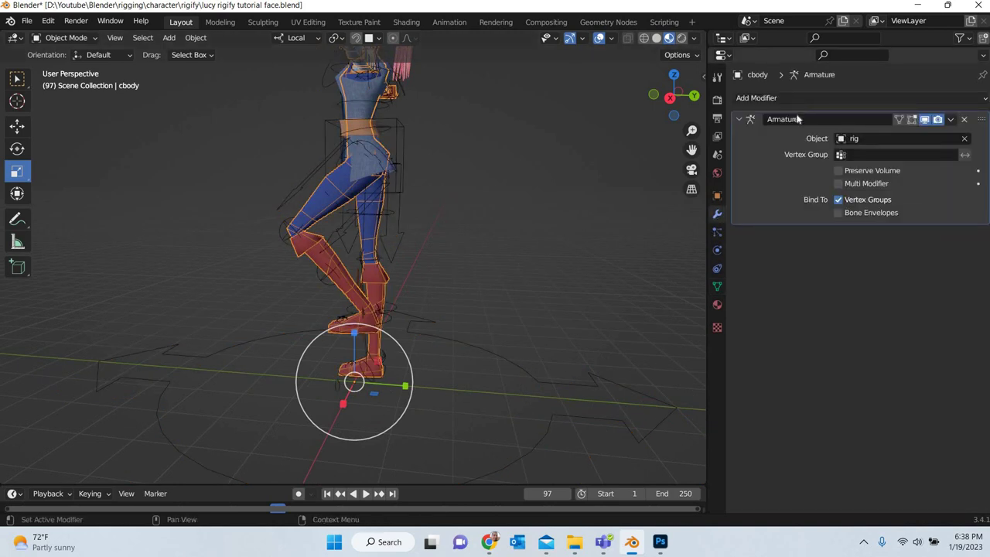
pyautogui.click(762, 97)
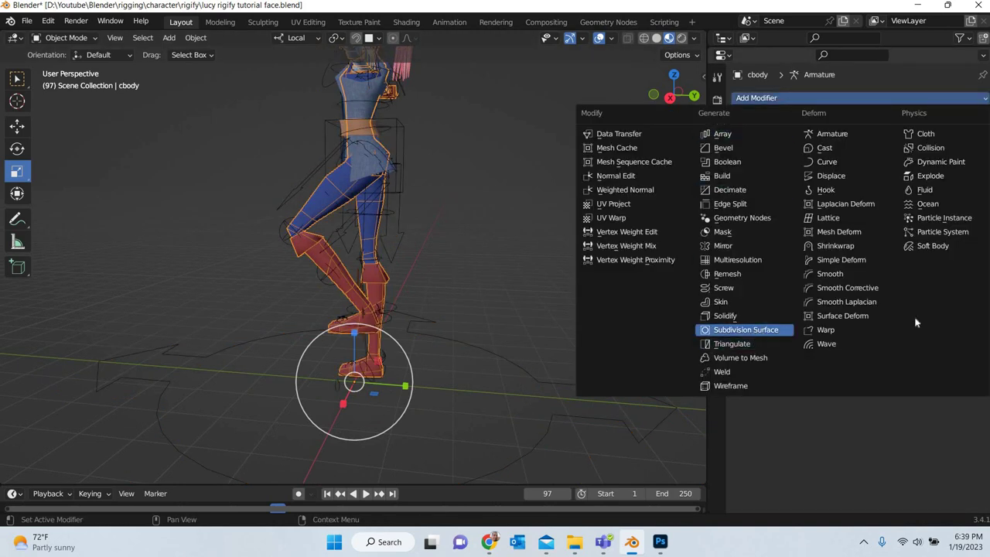
pyautogui.click(754, 331)
pyautogui.click(966, 269)
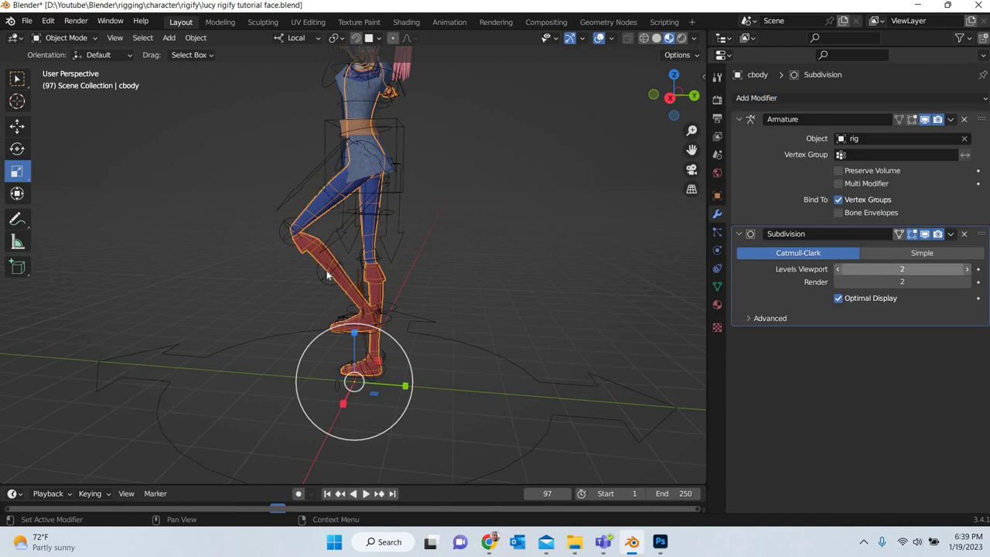
# - Parent the cjacket mesh to the rig with automatic weights
pyautogui.click(454, 258)
pyautogui.moveTo(454, 258); pyautogui.dragTo(329, 248, button='middle')
pyautogui.scroll(3, 329, 248)
pyautogui.click(333, 228)
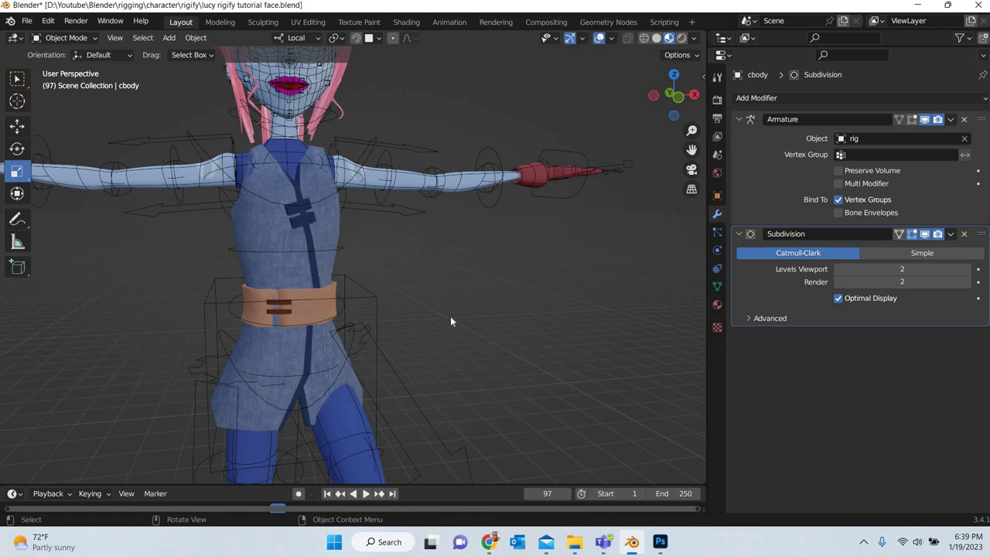
pyautogui.keyDown('shift'); pyautogui.click(373, 299); pyautogui.keyUp('shift')
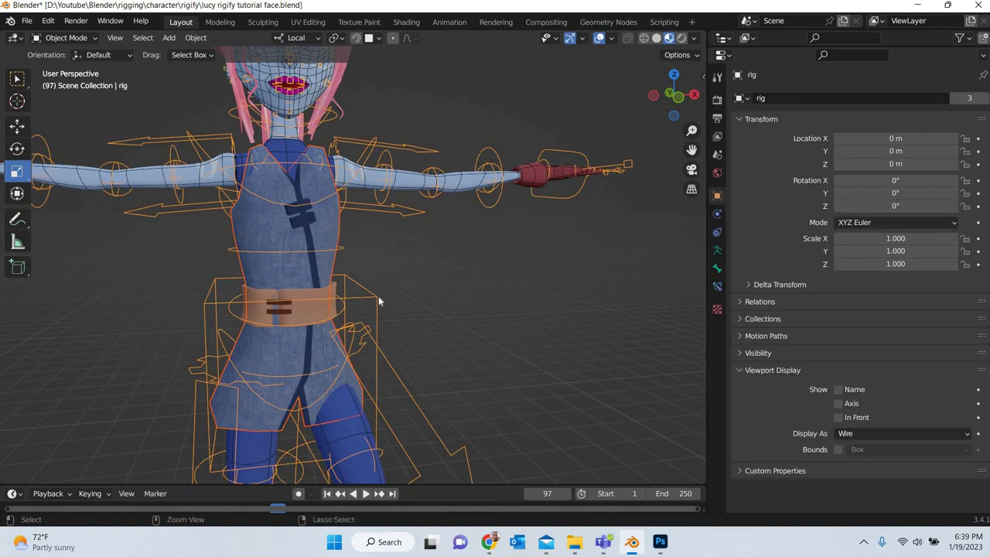
pyautogui.hotkey('ctrl', 'p')
pyautogui.click(391, 294)
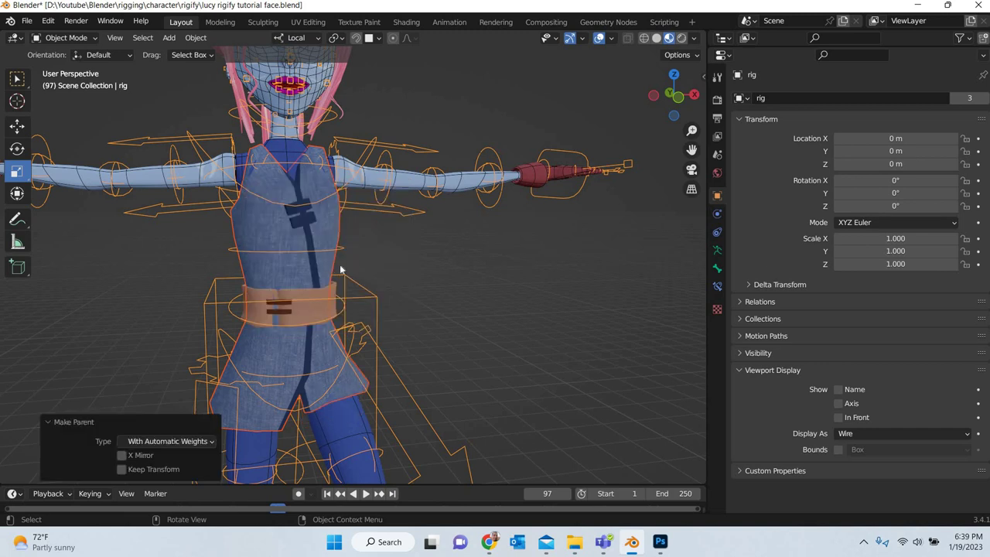
# - Add a Subdivision Surface modifier with viewport level 2 to the cjacket mesh
pyautogui.click(340, 269)
pyautogui.click(810, 95)
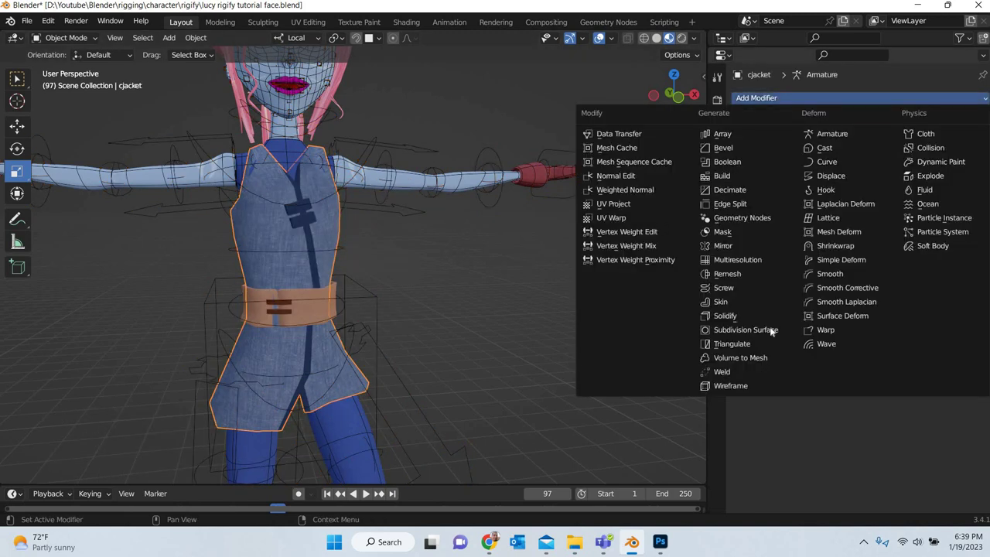
pyautogui.click(771, 331)
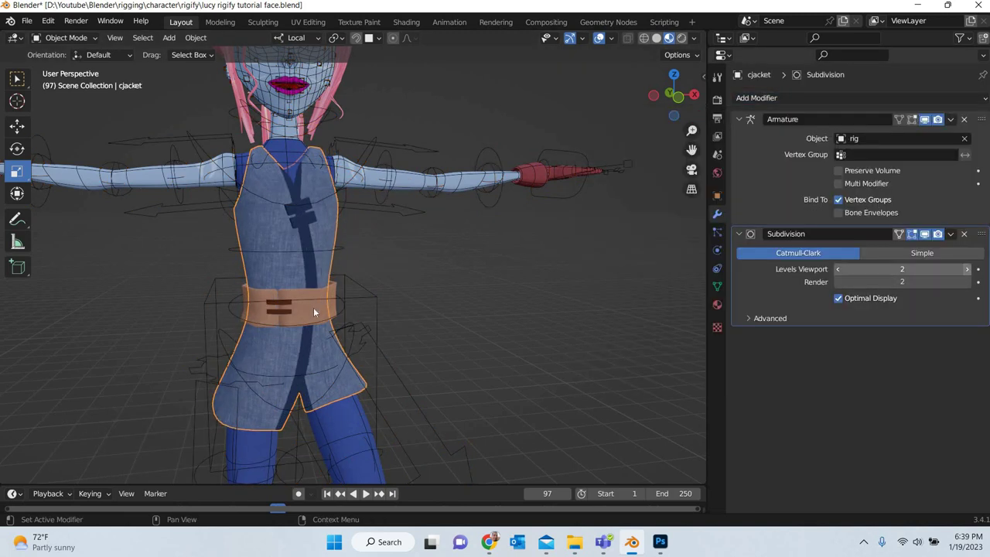
# - Parent the cbelt mesh to the rig with automatic weights
pyautogui.click(377, 300)
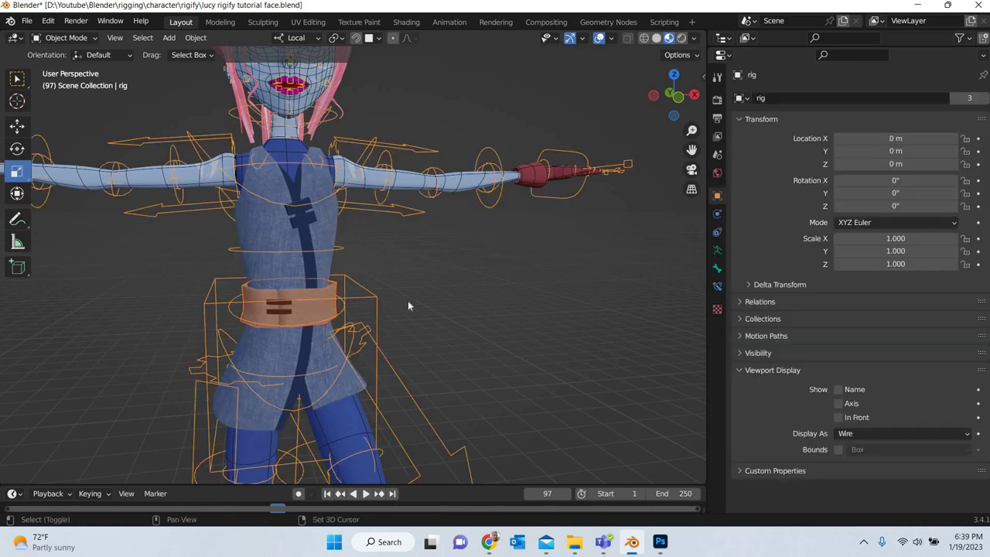
pyautogui.hotkey('ctrl', 'p')
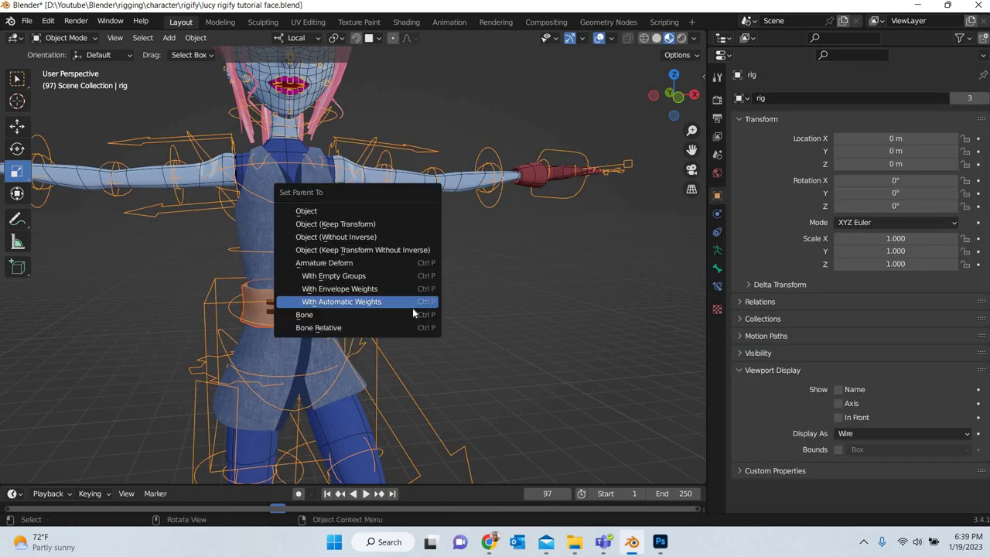
pyautogui.click(412, 306)
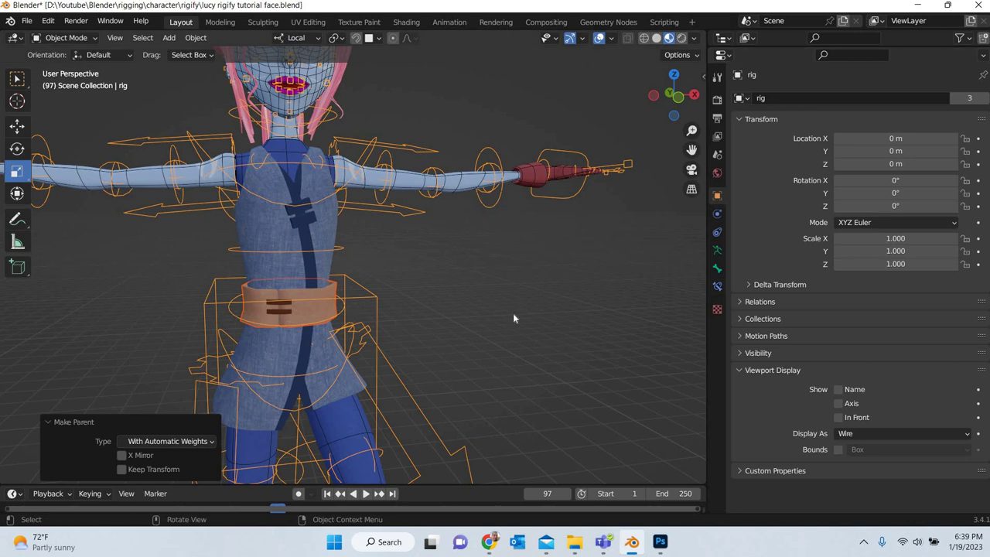
# - Add a Subdivision Surface modifier with viewport level 2 to the cbelt mesh
pyautogui.click(290, 304)
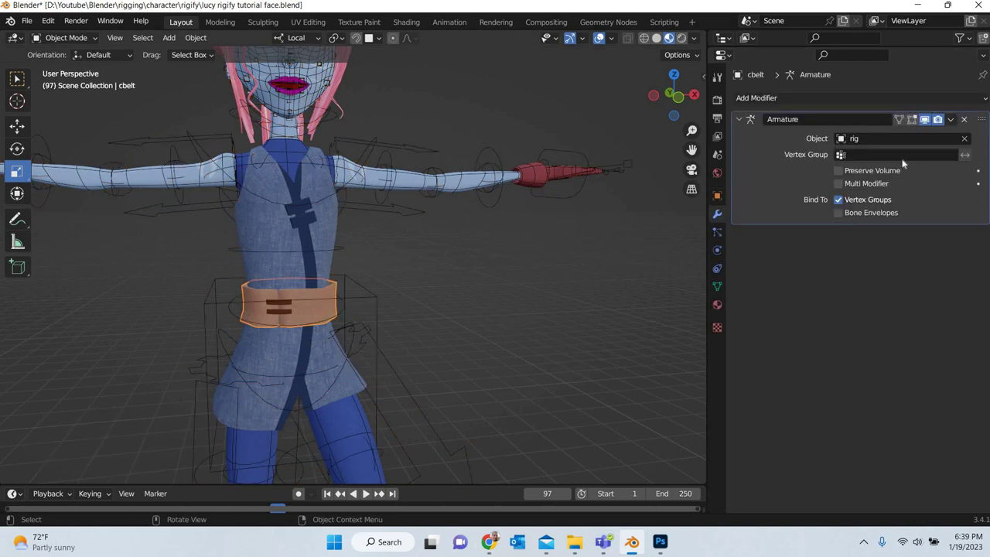
pyautogui.click(847, 98)
pyautogui.click(777, 331)
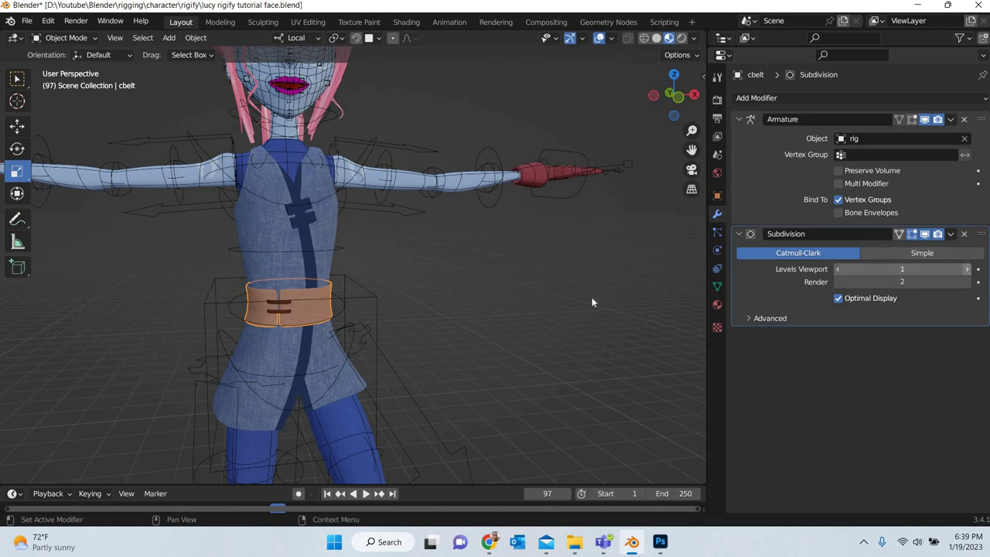
# - Select the rig around the character's face and switch it to Pose Mode
pyautogui.moveTo(431, 291); pyautogui.dragTo(307, 243, button='middle')
pyautogui.scroll(3, 421, 353)
pyautogui.keyDown('shift'); pyautogui.moveTo(422, 352); pyautogui.dragTo(235, 296, button='middle'); pyautogui.keyUp('shift')
pyautogui.keyDown('shift'); pyautogui.moveTo(158, 200); pyautogui.dragTo(220, 273, button='middle'); pyautogui.keyUp('shift')
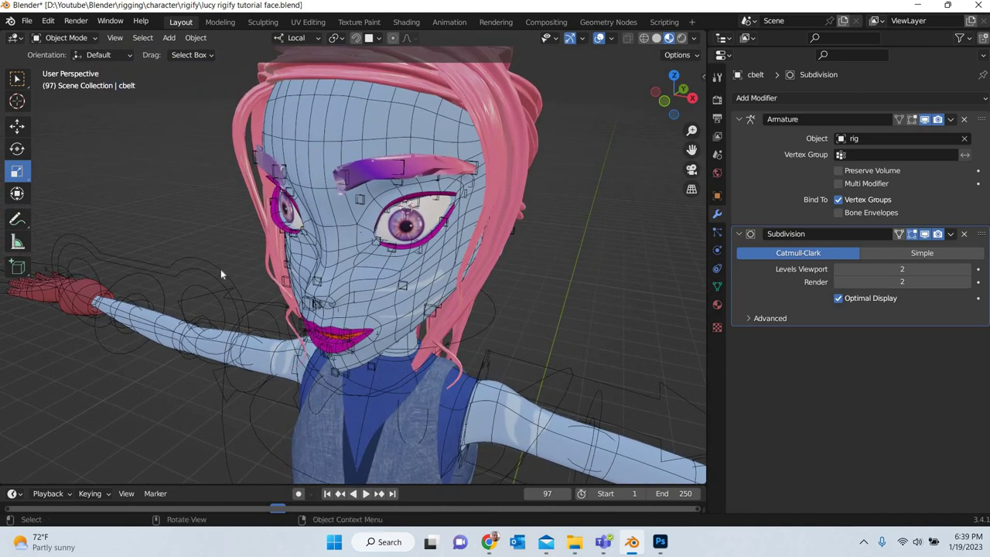
pyautogui.click(293, 299)
pyautogui.moveTo(295, 298); pyautogui.dragTo(311, 284, button='middle')
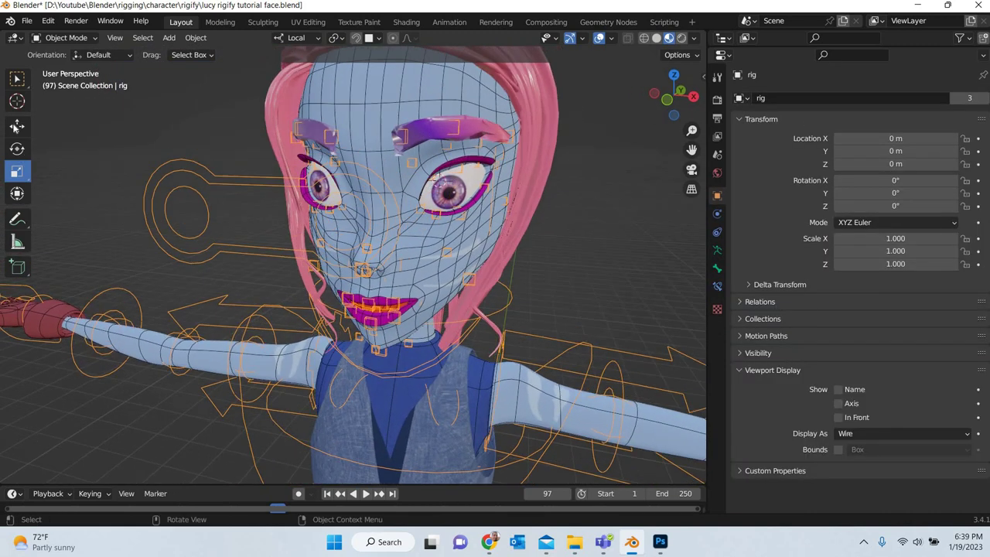
pyautogui.click(66, 37)
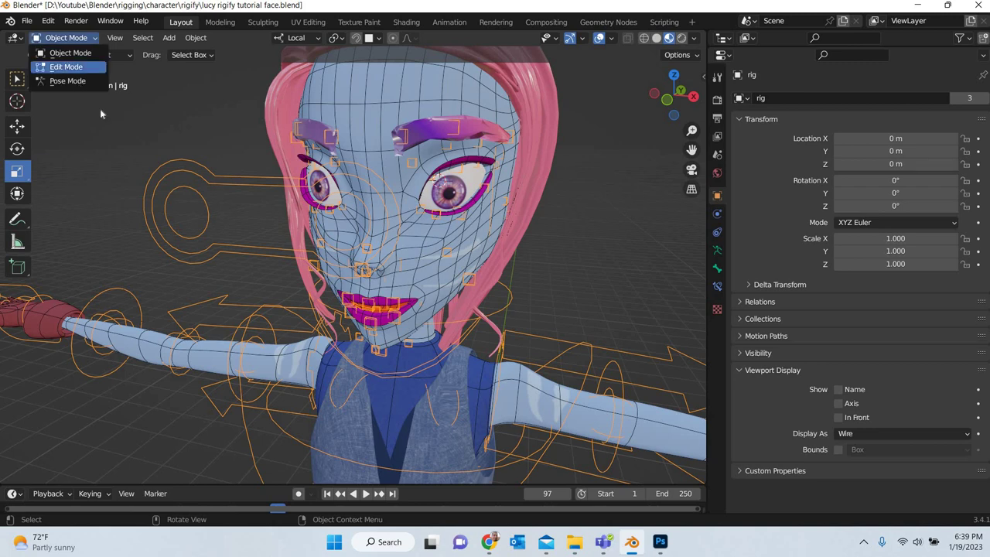
pyautogui.click(69, 81)
# - Try to move the eyes control along its local X axis and along its local Y axis
pyautogui.click(202, 257)
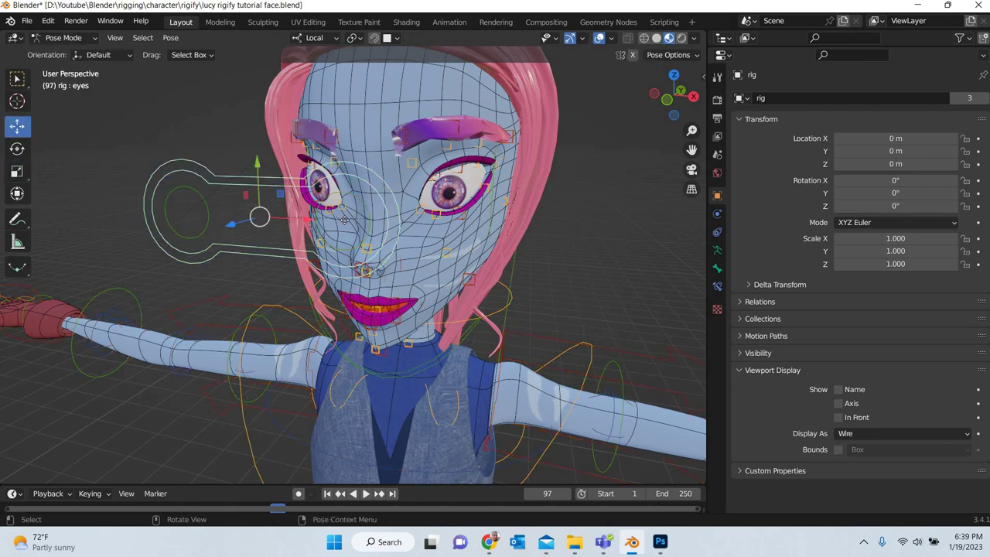
pyautogui.press('g')
pyautogui.press('x')
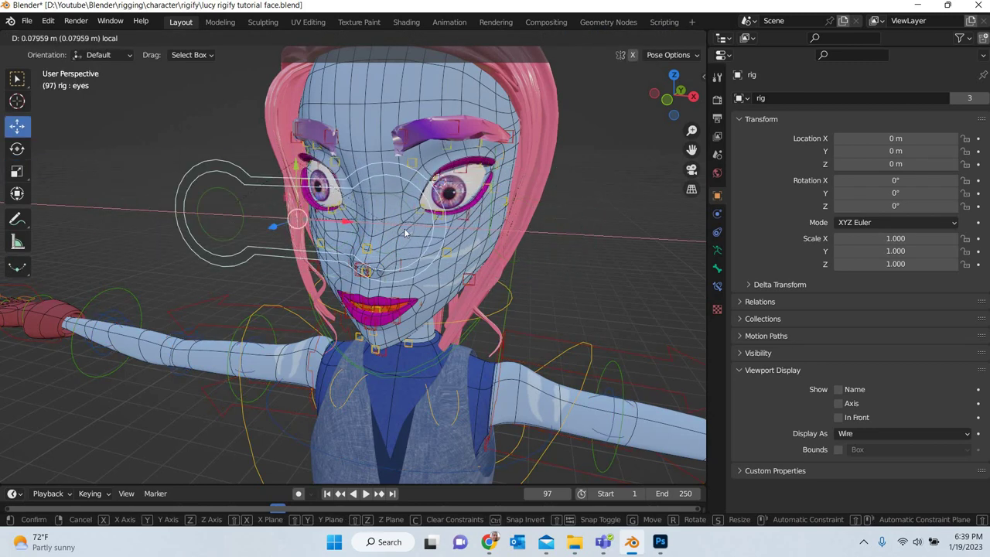
pyautogui.click(258, 146)
pyautogui.press('g')
pyautogui.press('y')
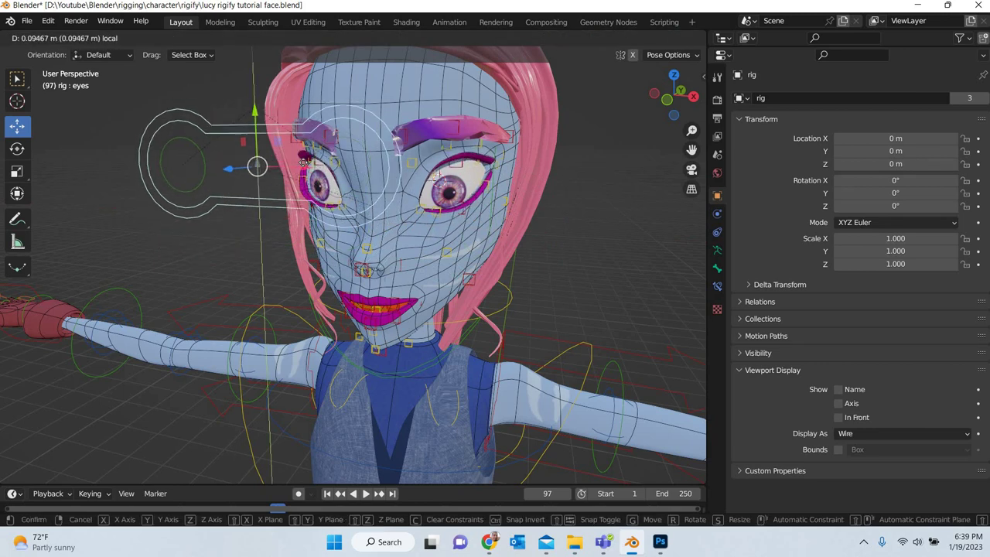
pyautogui.moveTo(307, 191); pyautogui.dragTo(393, 250)
pyautogui.rightClick(393, 249)
# - Try to move the left lower shin tweak control, shin_tweak.L.001, away from the calf
pyautogui.scroll(-5, 407, 84)
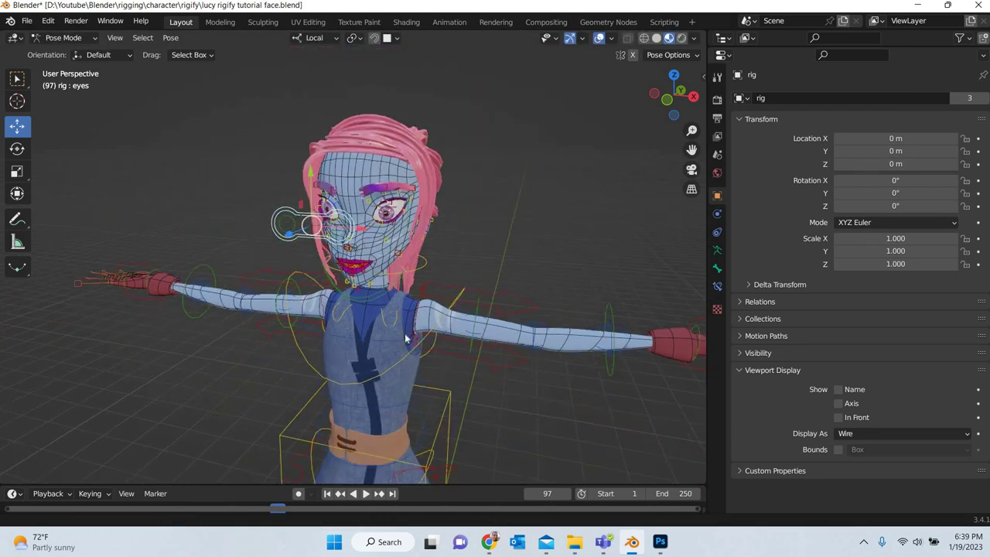
pyautogui.keyDown('shift'); pyautogui.moveTo(408, 356); pyautogui.dragTo(397, 153, button='middle'); pyautogui.keyUp('shift')
pyautogui.keyDown('shift'); pyautogui.moveTo(371, 371); pyautogui.dragTo(370, 224, button='middle'); pyautogui.keyUp('shift')
pyautogui.moveTo(446, 296); pyautogui.dragTo(302, 340, button='middle')
pyautogui.click(340, 311)
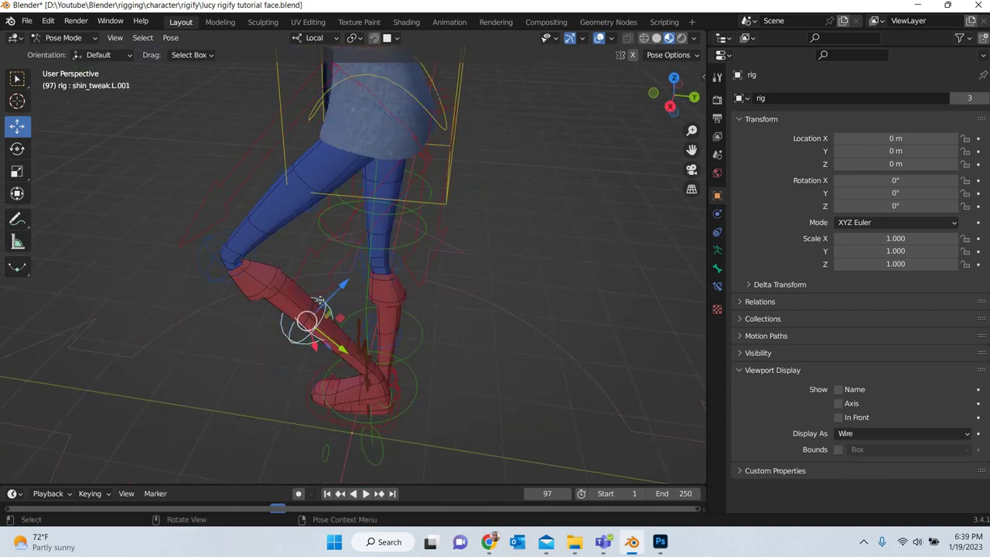
pyautogui.moveTo(320, 300); pyautogui.dragTo(357, 267)
pyautogui.rightClick(357, 267)
# - Try to move the left mid-thigh tweak control, thigh_tweak.L.001, outward from the thigh
pyautogui.click(310, 213)
pyautogui.press('g')
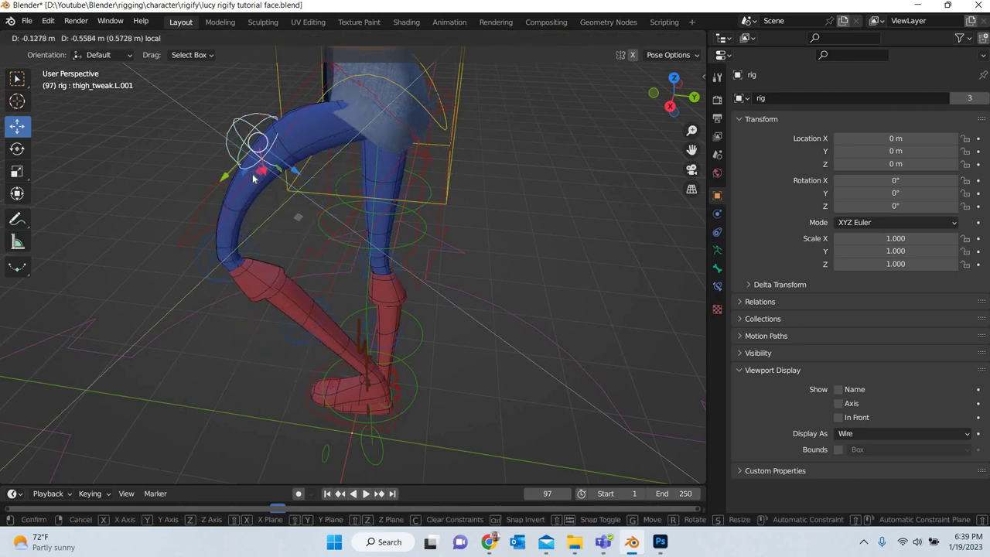
pyautogui.press('Escape')
# - Undo the recent changes back to Object Mode, including the last viewport subdivision level change on the cbelt mesh
pyautogui.moveTo(430, 187); pyautogui.dragTo(397, 185, button='middle')
pyautogui.keyDown('shift'); pyautogui.moveTo(373, 259); pyautogui.dragTo(320, 309, button='middle'); pyautogui.keyUp('shift')
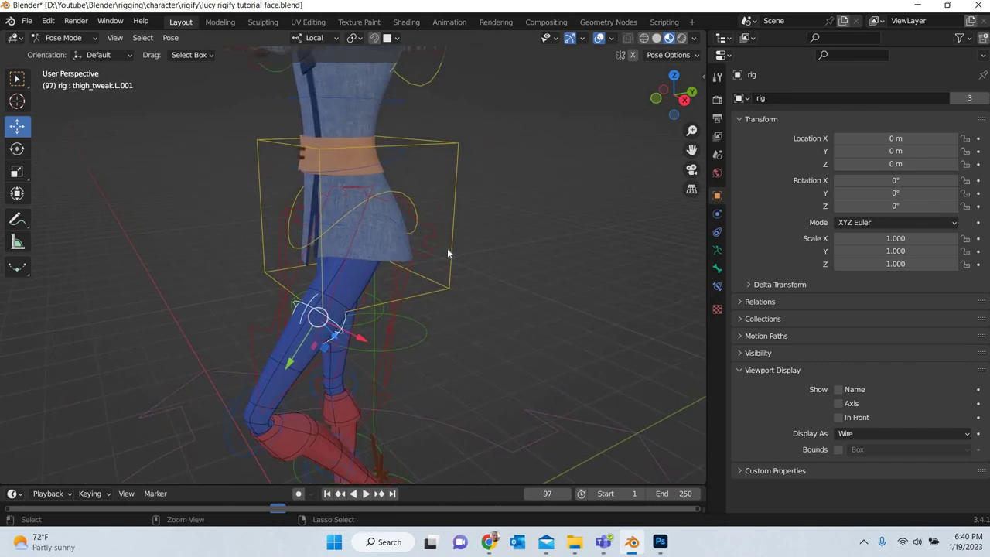
pyautogui.hotkey('ctrl', 'z')
pyautogui.hotkey('ctrl', 'z')
pyautogui.hotkey('ctrl', 'z')
pyautogui.hotkey('ctrl', 'z')
pyautogui.hotkey('ctrl', 'z')
pyautogui.hotkey('ctrl', '1')
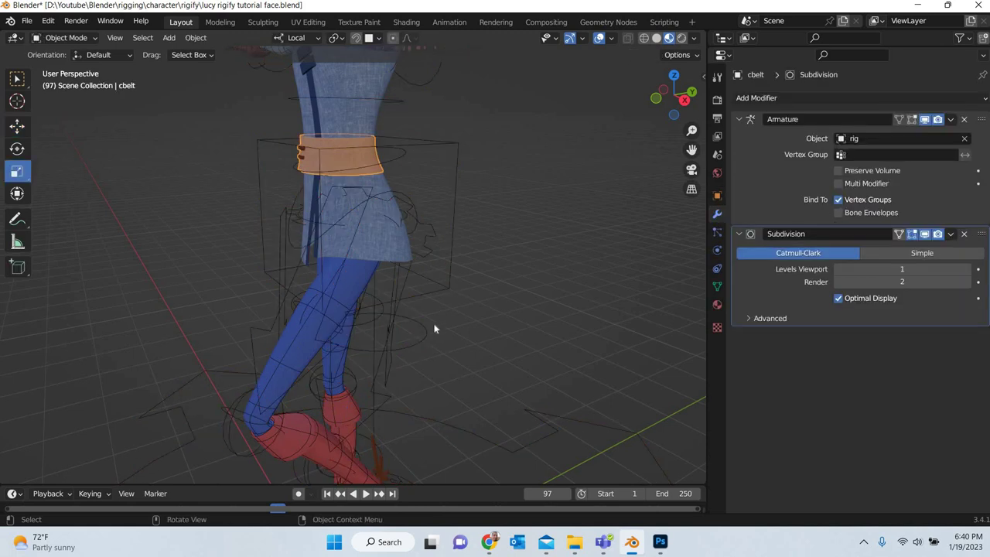
# - Select the rig by its leg controls and enter Pose Mode
pyautogui.keyDown('shift'); pyautogui.moveTo(417, 172); pyautogui.dragTo(390, 384, button='middle'); pyautogui.keyUp('shift')
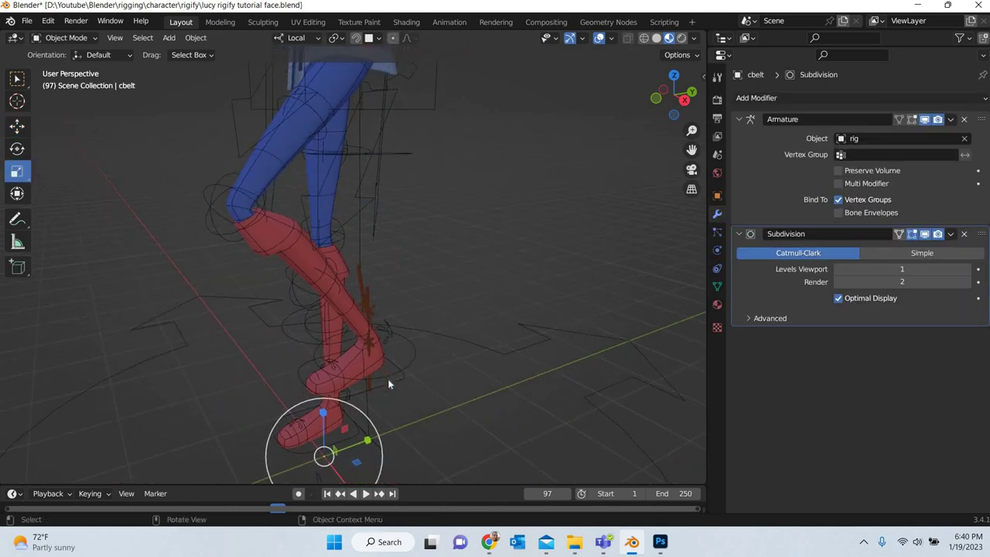
pyautogui.click(422, 386)
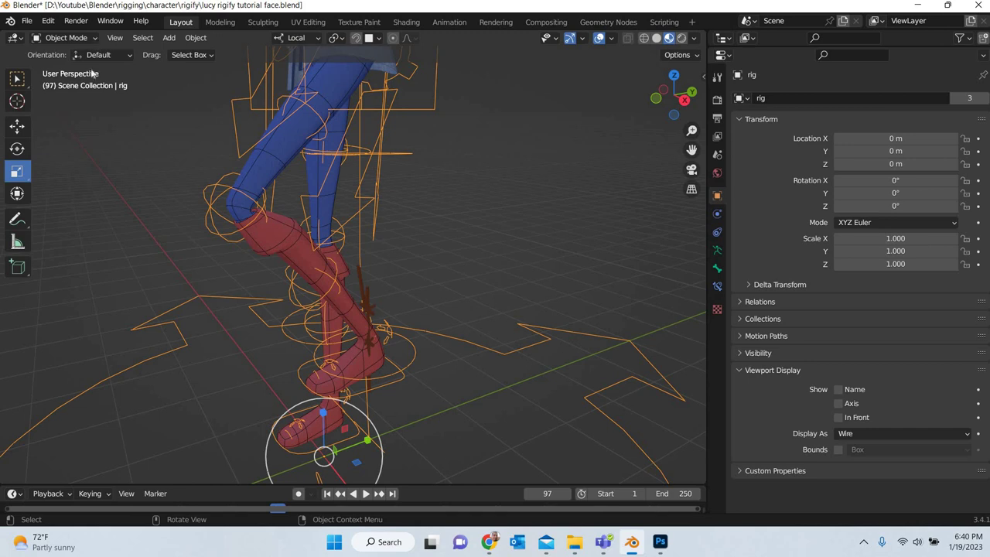
pyautogui.click(66, 38)
pyautogui.click(66, 80)
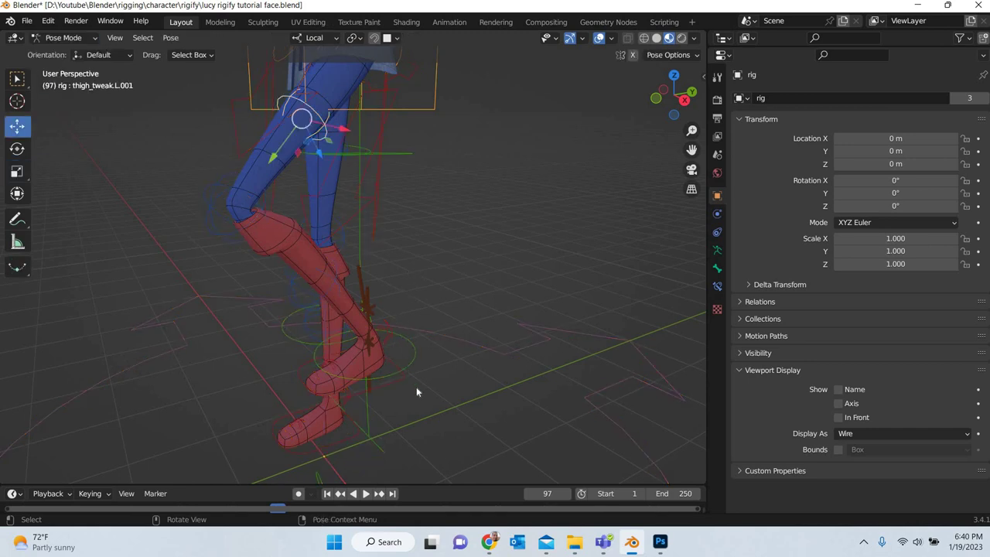
# - In front view, move the left foot IK control about -0.15 m in local X and -1.16 m in local Z
pyautogui.press('KP_1')
pyautogui.scroll(-2, 380, 273)
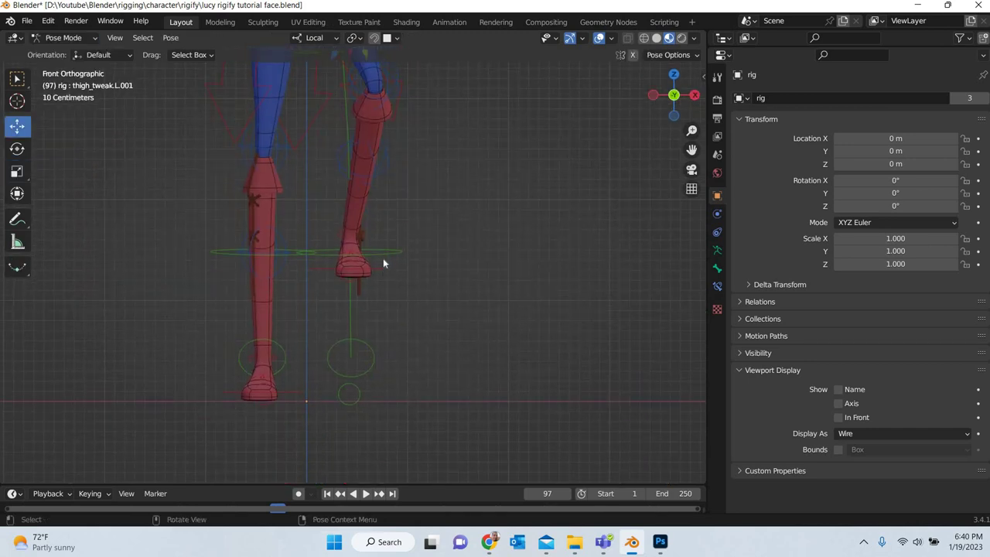
pyautogui.click(370, 267)
pyautogui.press('g')
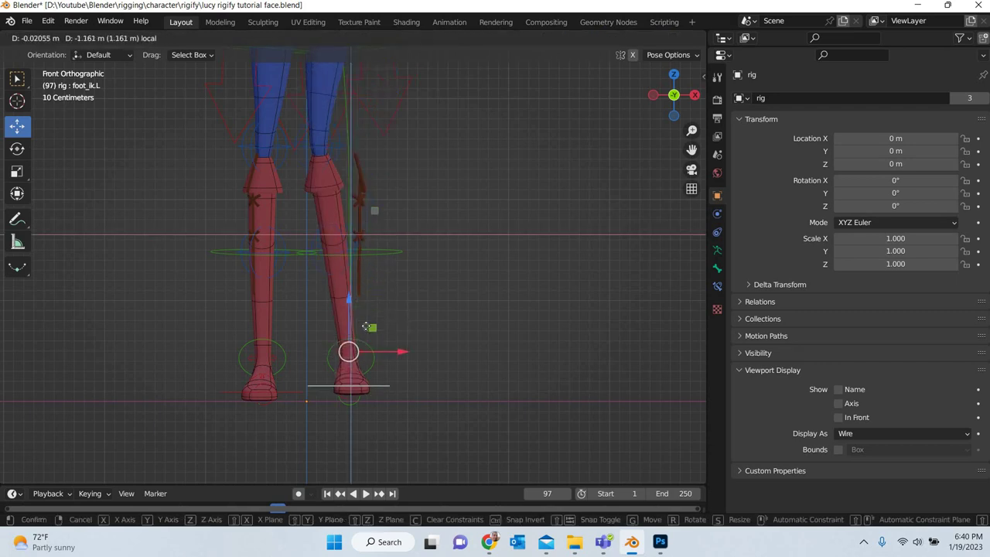
pyautogui.click(328, 158)
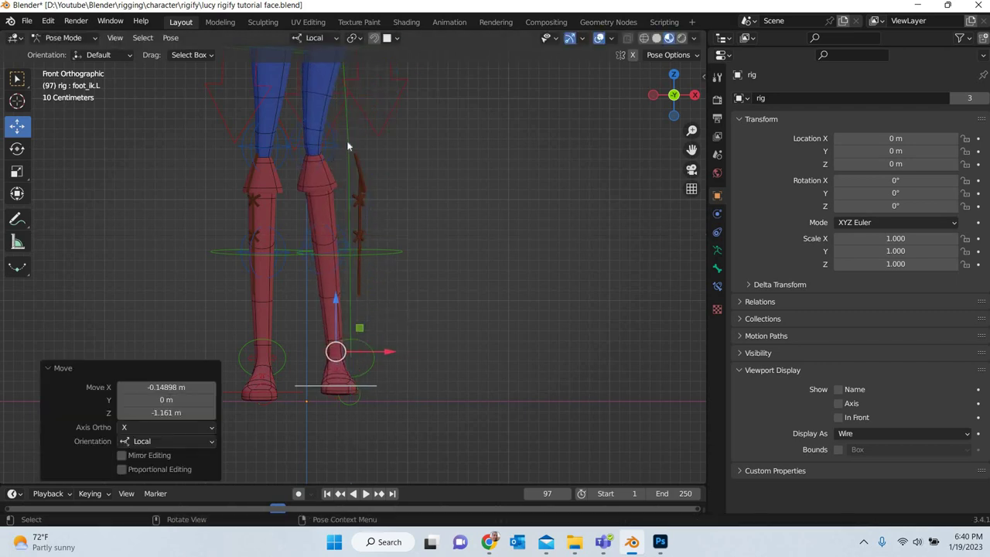
# - Move the left shin tweak control at the knee about 0.34 m along its local X axis
pyautogui.click(348, 146)
pyautogui.press('g')
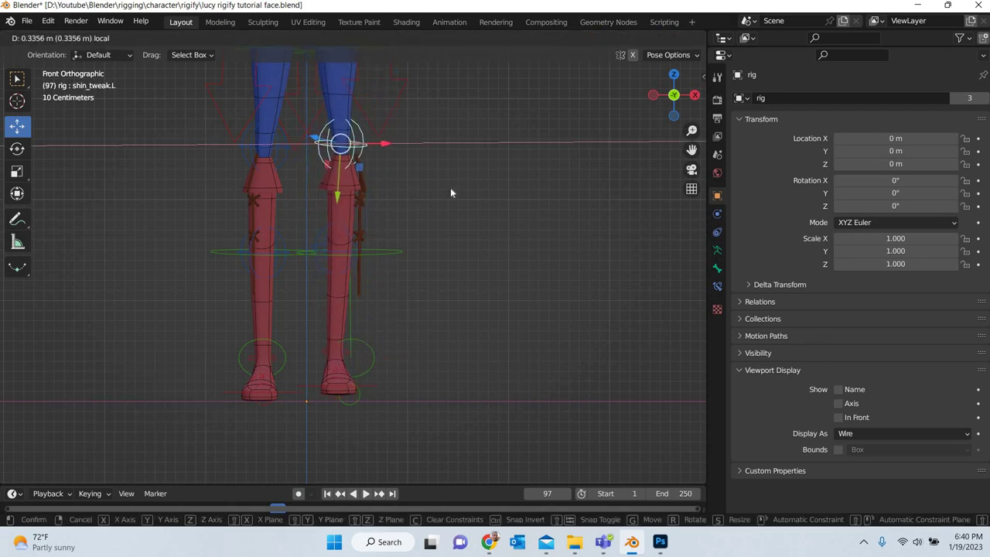
pyautogui.click(450, 193)
# - Select the eyes control in front of the character's face
pyautogui.moveTo(450, 193); pyautogui.dragTo(405, 267, button='middle')
pyautogui.scroll(6, 352, 251)
pyautogui.scroll(-2, 406, 267)
pyautogui.moveTo(489, 267); pyautogui.dragTo(451, 270, button='middle')
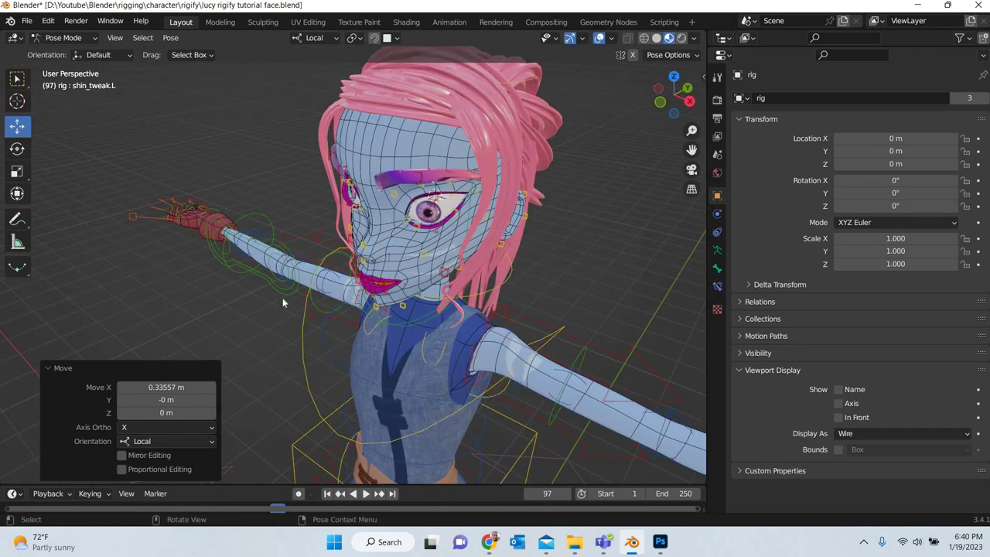
pyautogui.click(341, 296)
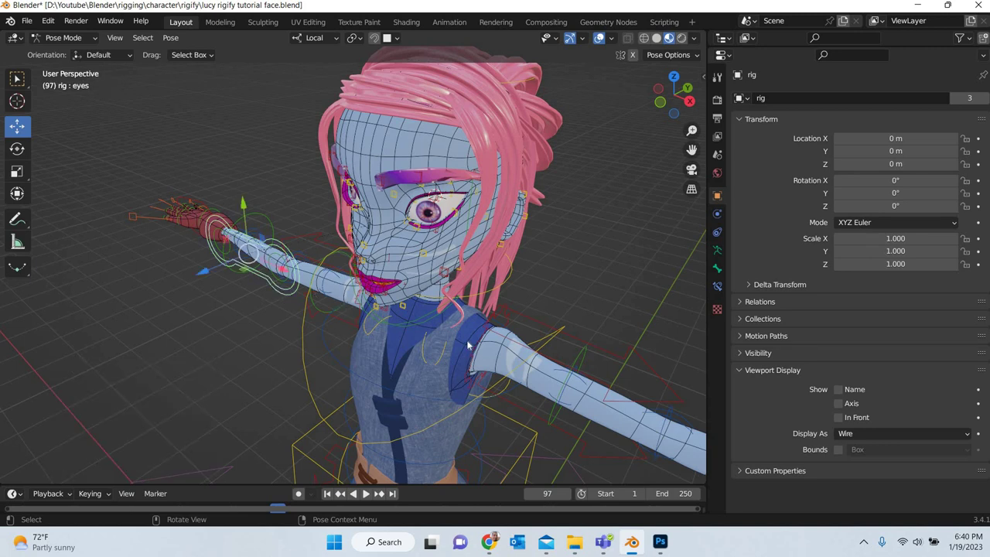
# - Open the rig's armature data settings and isolate the second and then the first bone layer to examine their controls
pyautogui.moveTo(429, 345); pyautogui.dragTo(735, 259, button='middle')
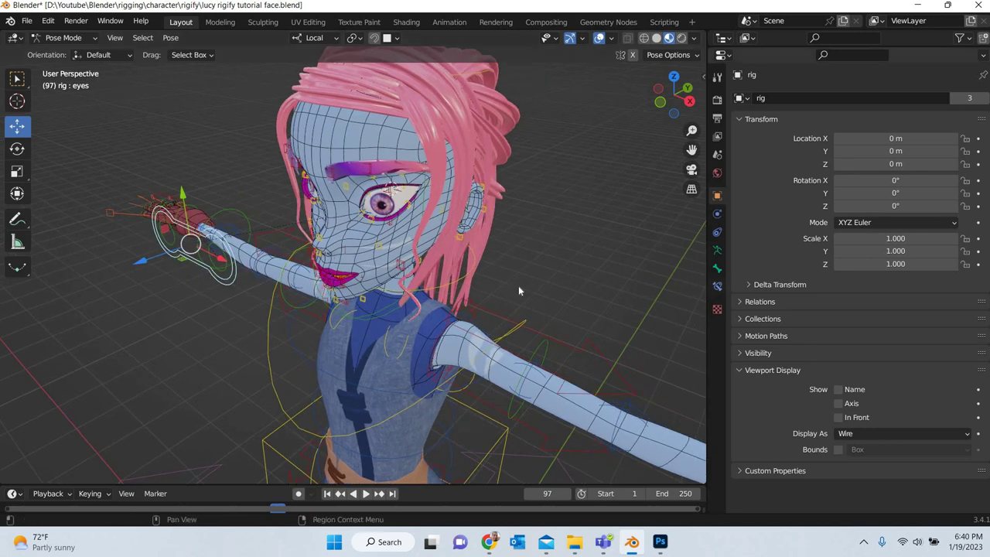
pyautogui.click(717, 251)
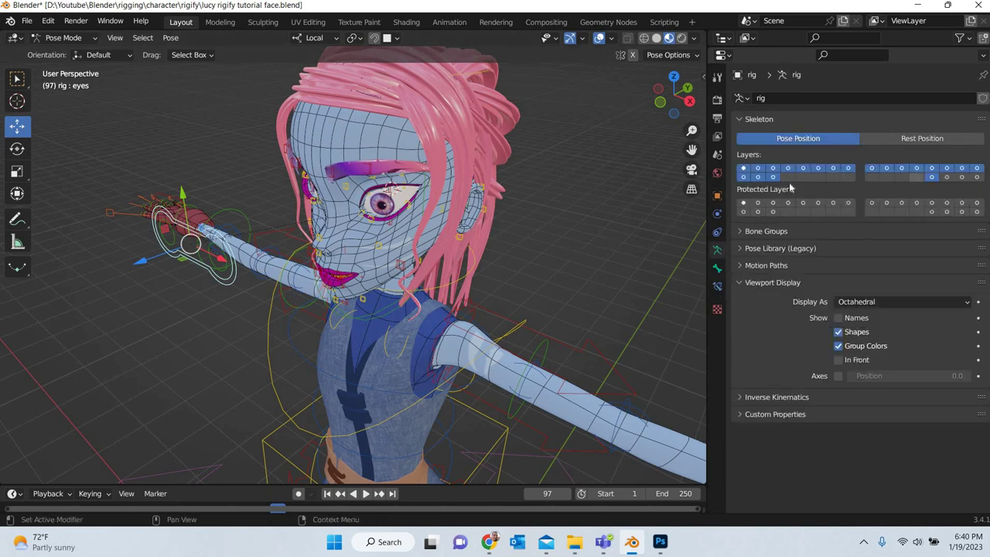
pyautogui.click(743, 168)
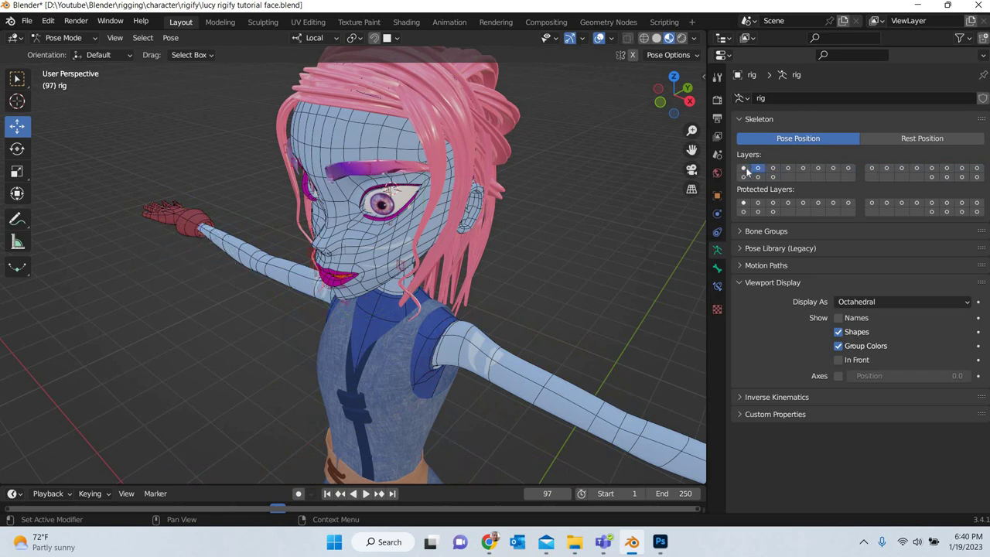
pyautogui.click(752, 169)
pyautogui.click(744, 168)
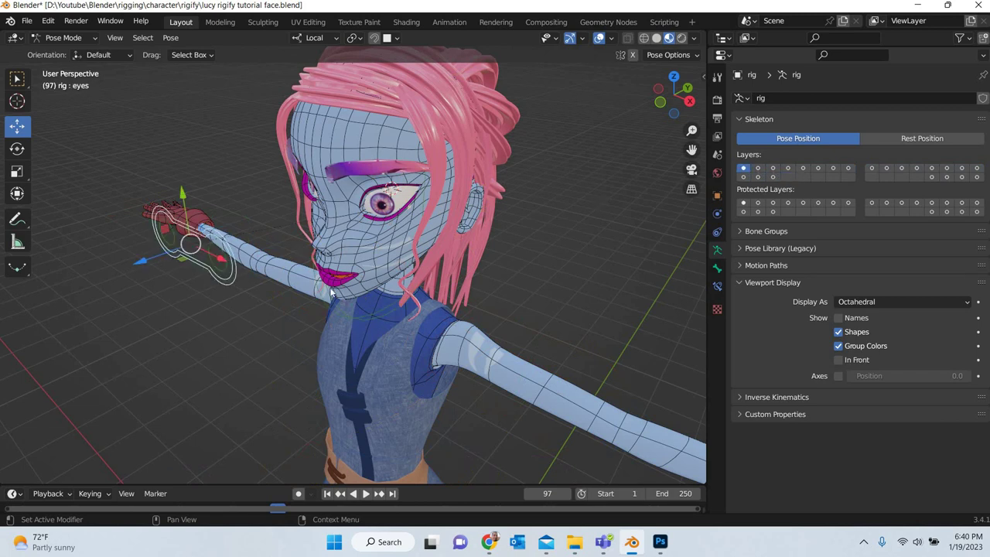
pyautogui.moveTo(132, 192); pyautogui.dragTo(145, 156, button='middle')
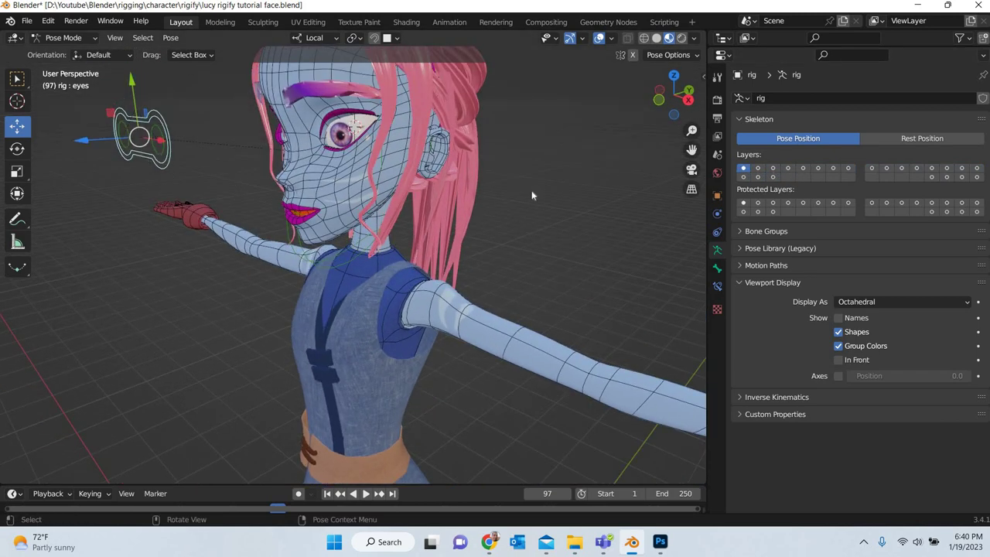
# - Isolate the rig's second, third, fourth and last bone layers in turn to examine the controls and bones each holds
pyautogui.click(757, 169)
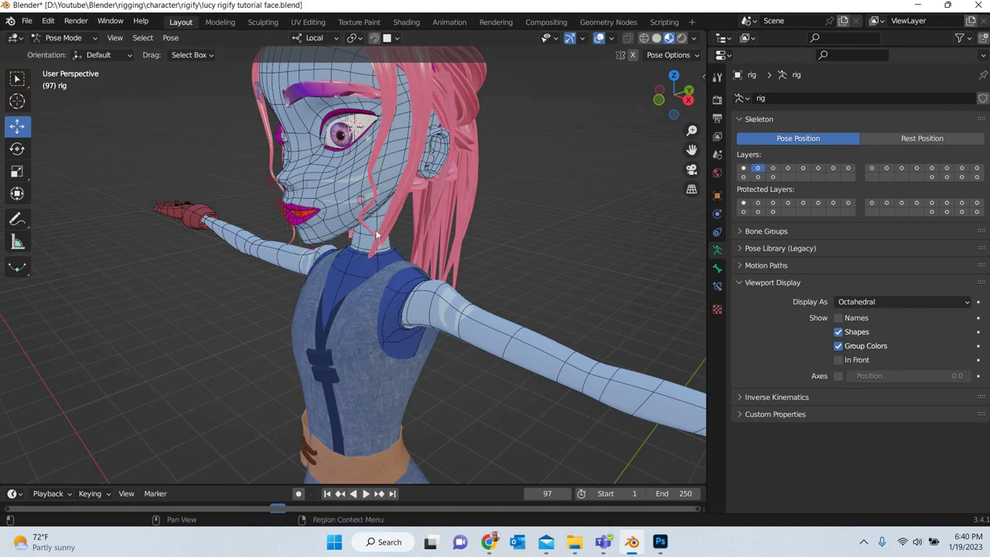
pyautogui.click(773, 169)
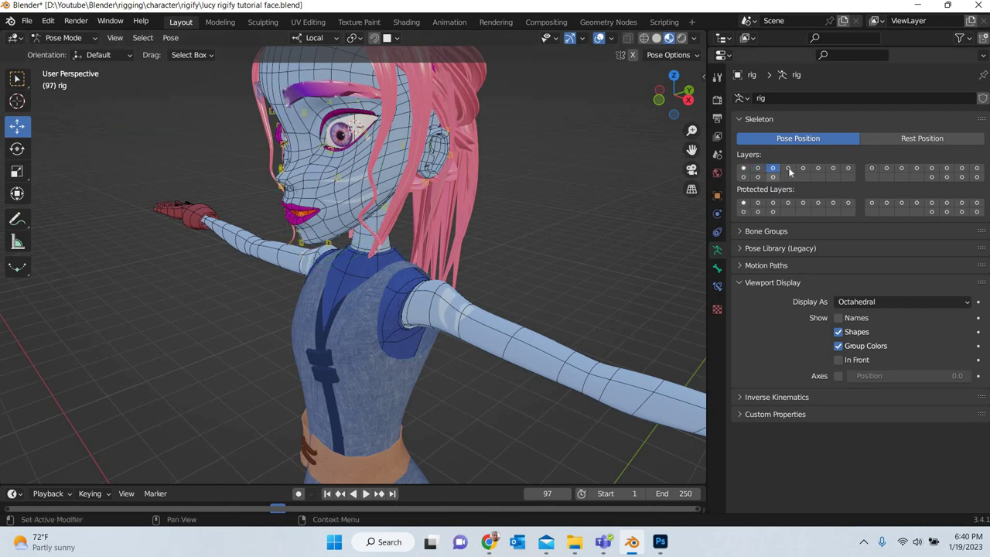
pyautogui.click(788, 169)
pyautogui.scroll(-5, 514, 257)
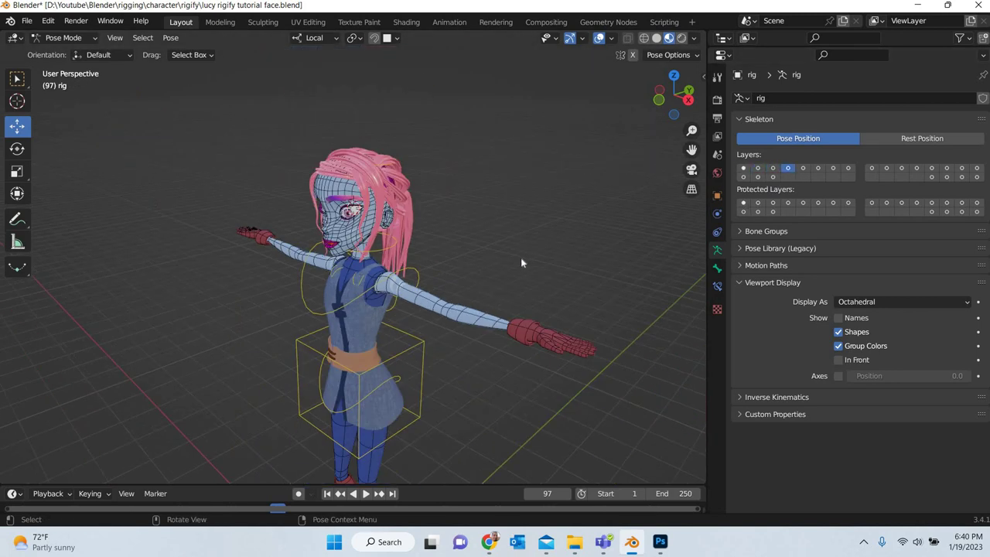
pyautogui.scroll(5, 521, 257)
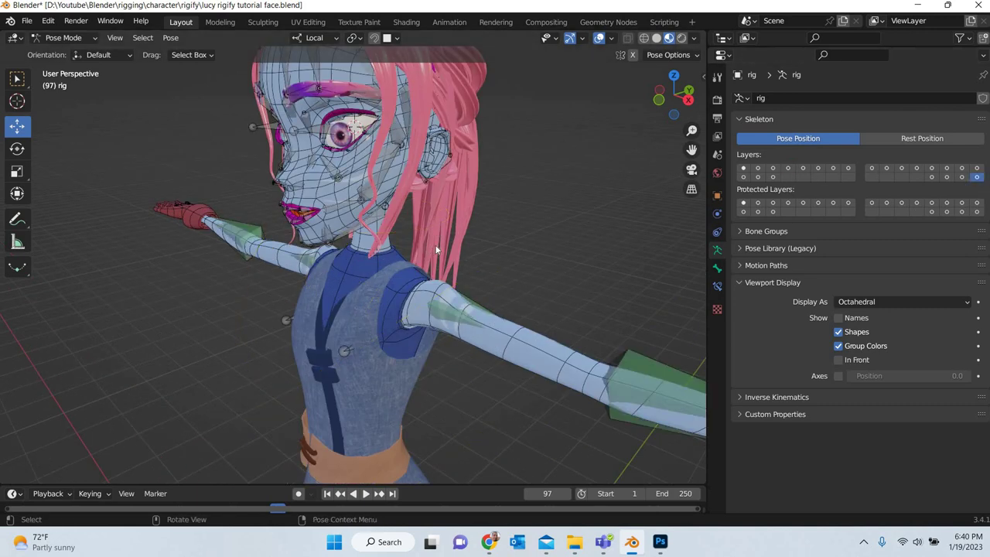
pyautogui.moveTo(438, 250); pyautogui.dragTo(408, 224, button='middle')
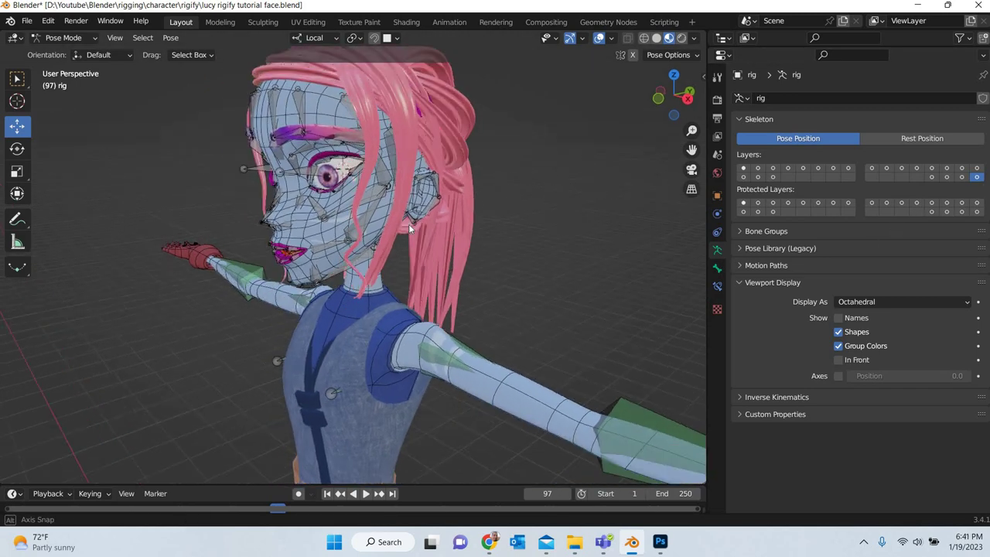
# - Leave Pose Mode for Object Mode and select the left eyeball mesh together with the rig, keeping the rig active
pyautogui.scroll(5, 439, 292)
pyautogui.moveTo(323, 264); pyautogui.dragTo(376, 276, button='middle')
pyautogui.click(401, 263)
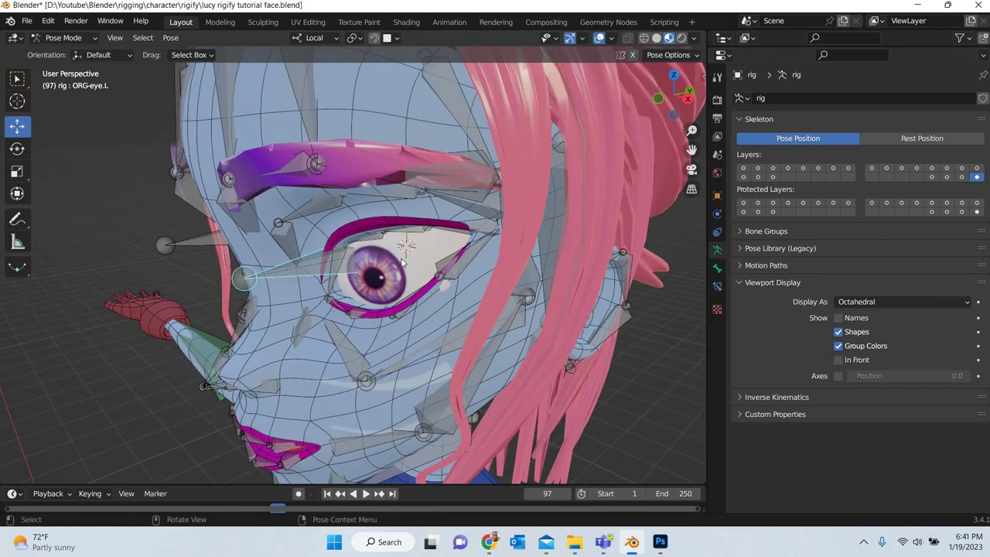
pyautogui.click(66, 37)
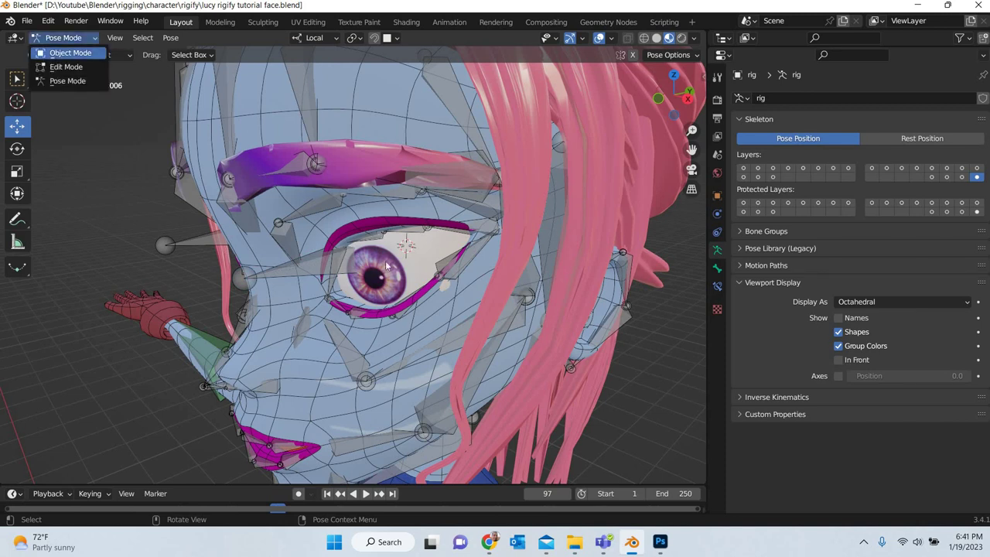
pyautogui.click(58, 53)
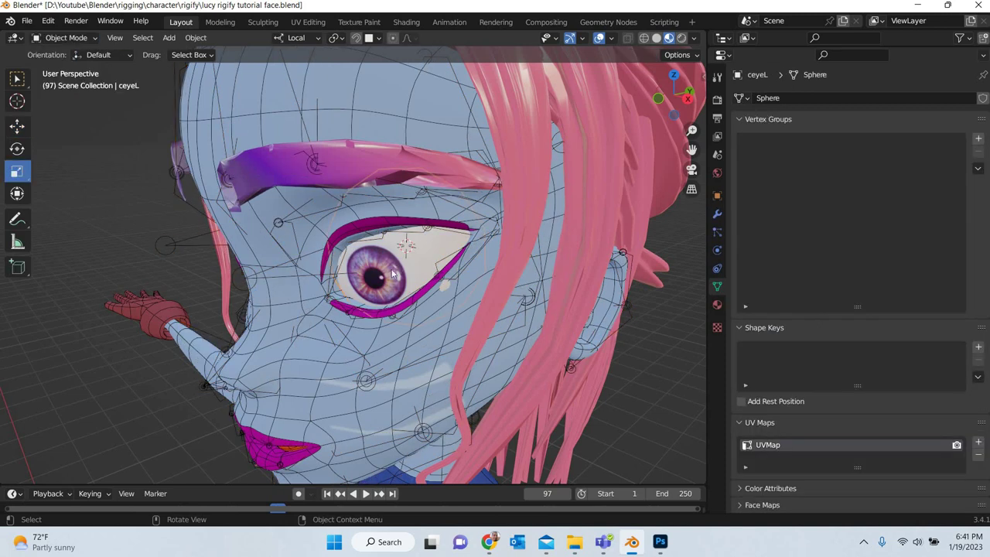
pyautogui.moveTo(332, 280); pyautogui.dragTo(108, 240, button='middle')
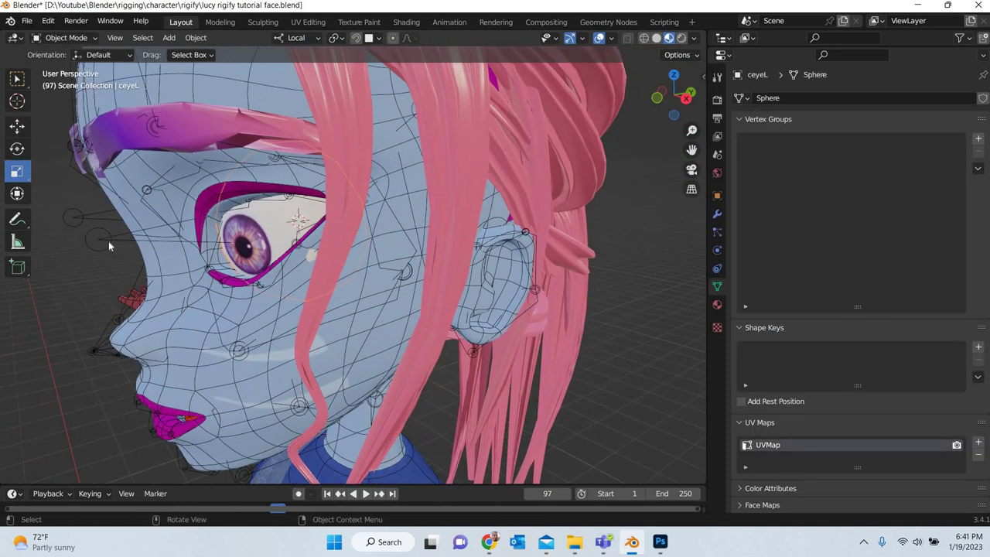
pyautogui.click(117, 292)
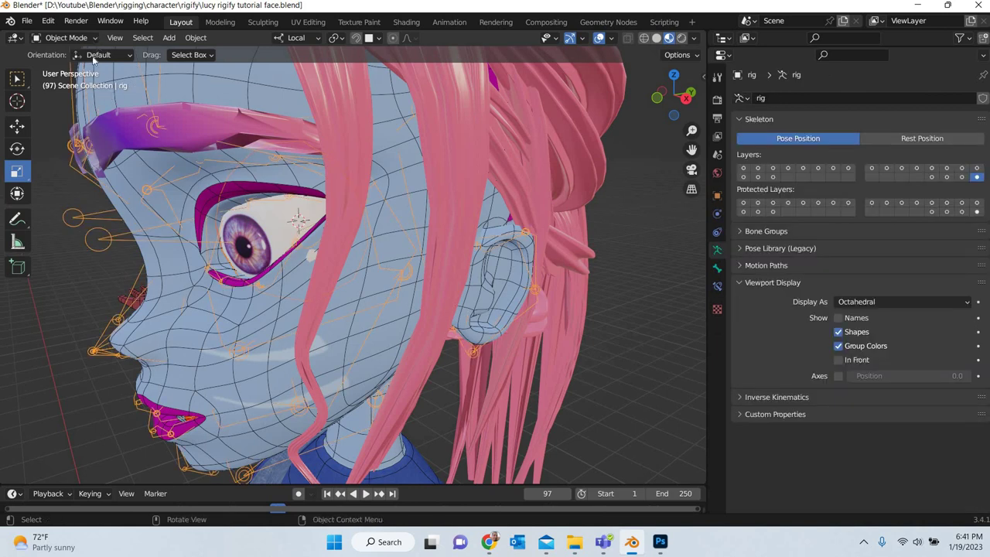
# - In Pose Mode, select the ORG-eye.L bone and parent the left eyeball to it with the Bone option
pyautogui.click(64, 38)
pyautogui.click(58, 81)
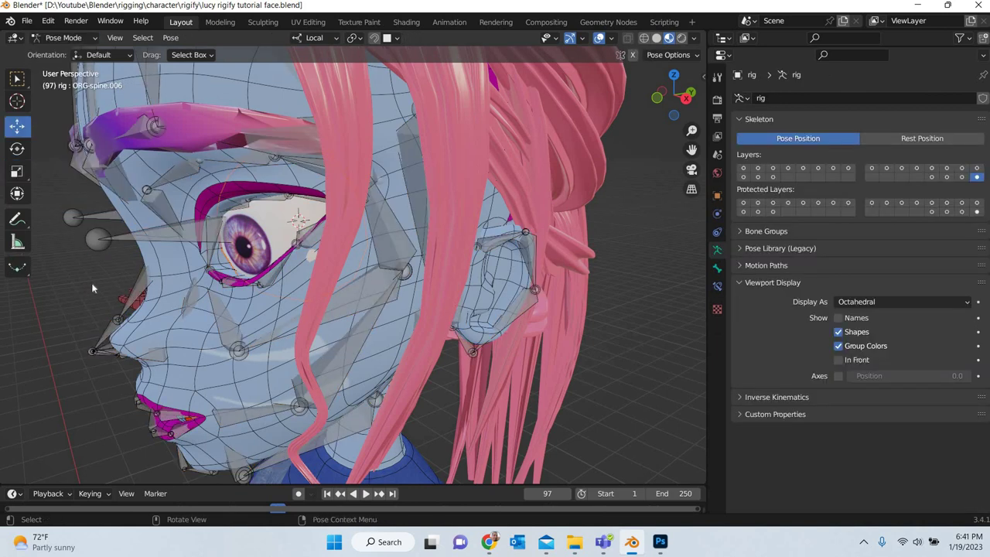
pyautogui.keyDown('shift'); pyautogui.click(157, 245); pyautogui.keyUp('shift')
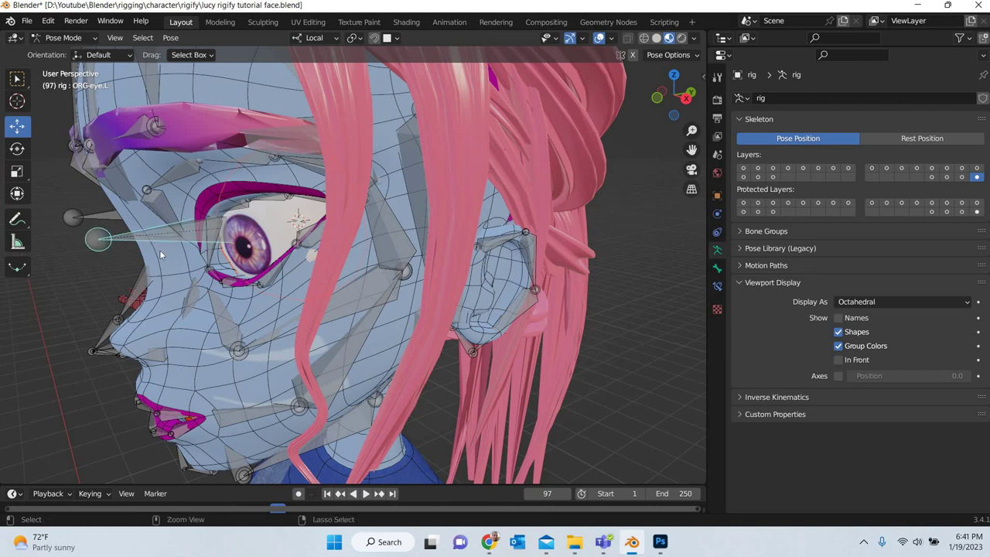
pyautogui.hotkey('ctrl', 'p')
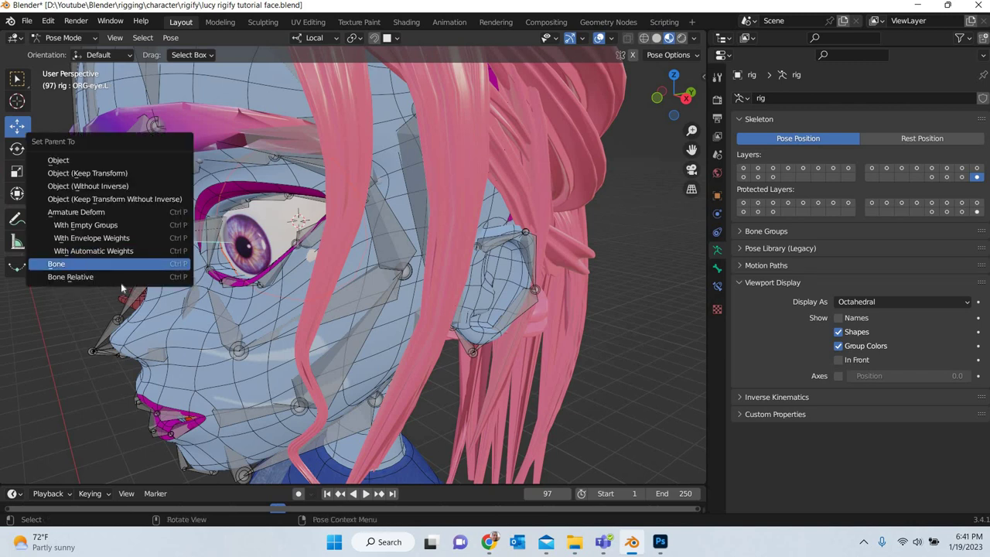
pyautogui.click(93, 264)
# - Return to Object Mode and select the right eyeball mesh together with the rig, keeping the rig active
pyautogui.scroll(-4, 274, 287)
pyautogui.moveTo(274, 287); pyautogui.dragTo(347, 190, button='middle')
pyautogui.hotkey('ctrl', 'z')
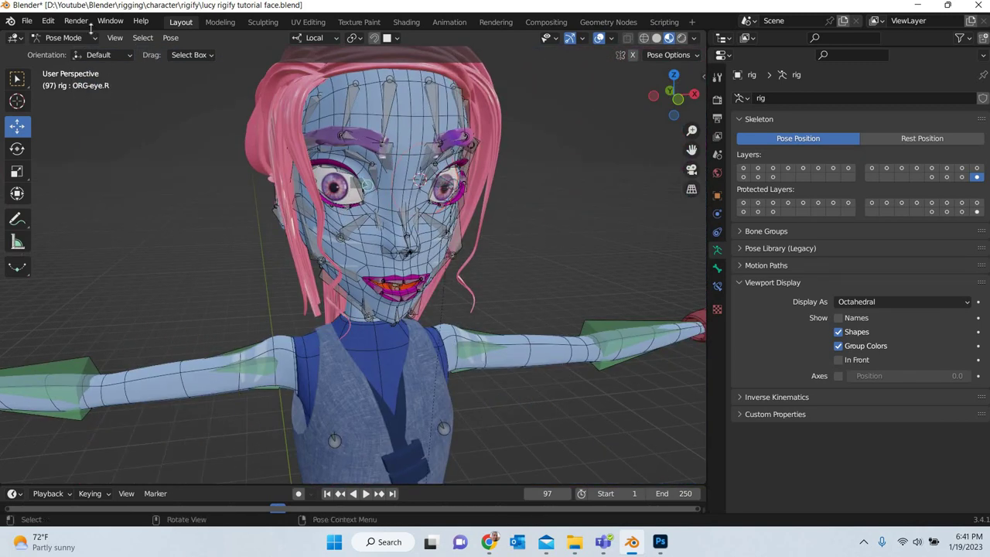
pyautogui.click(63, 38)
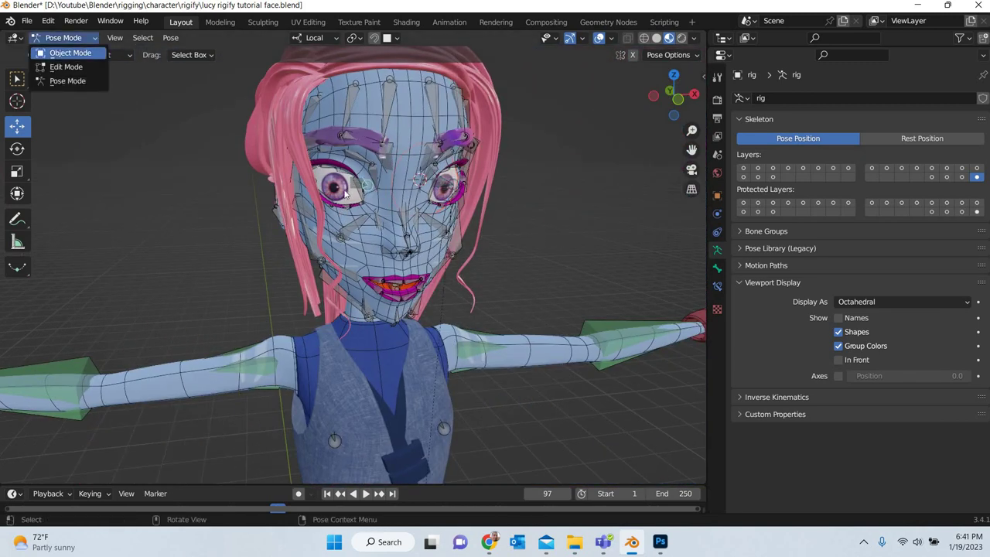
pyautogui.click(62, 53)
pyautogui.click(345, 201)
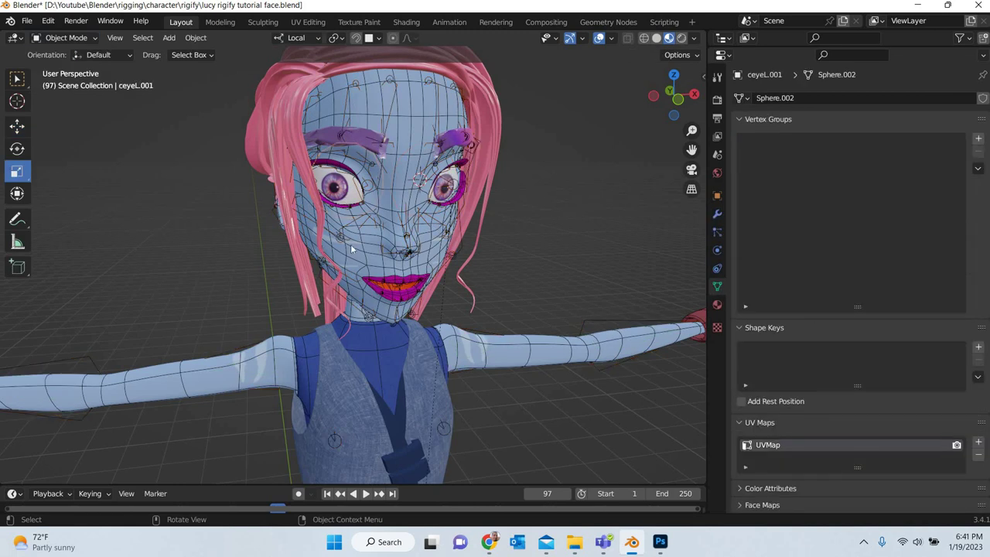
pyautogui.keyDown('shift'); pyautogui.click(397, 148); pyautogui.keyUp('shift')
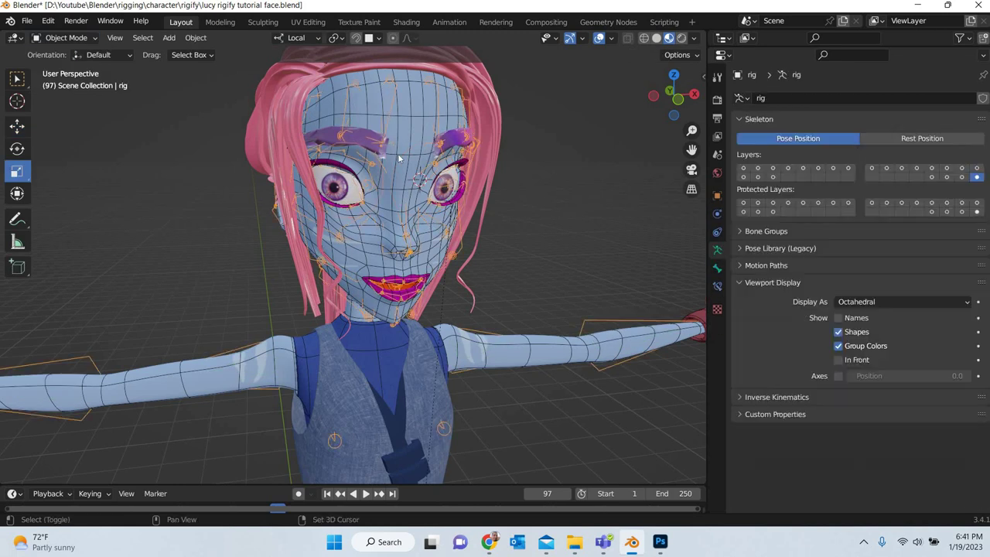
# - In Pose Mode, parent the right eyeball to the ORG-eye.R bone with the Bone option
pyautogui.click(66, 37)
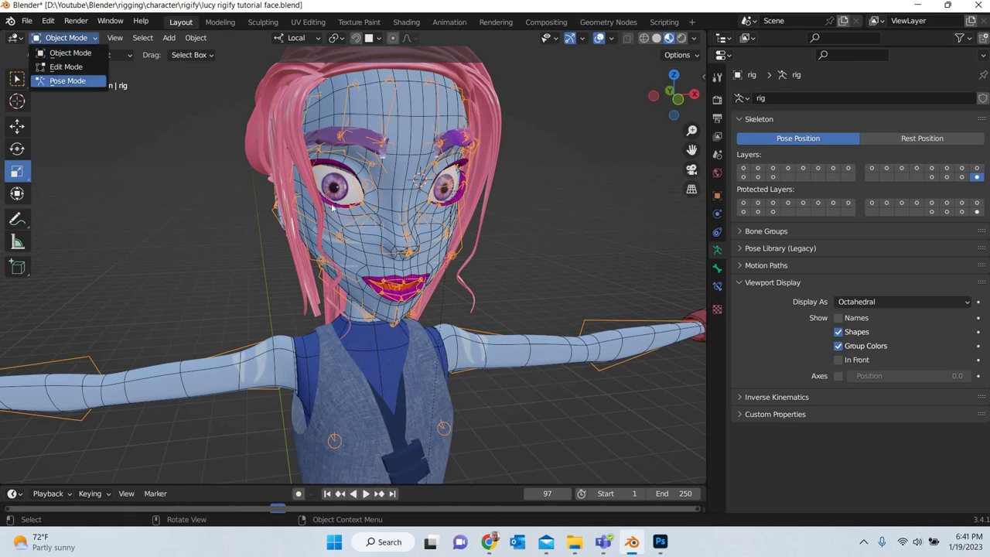
pyautogui.click(62, 80)
pyautogui.moveTo(429, 225); pyautogui.dragTo(548, 236, button='middle')
pyautogui.scroll(4, 418, 271)
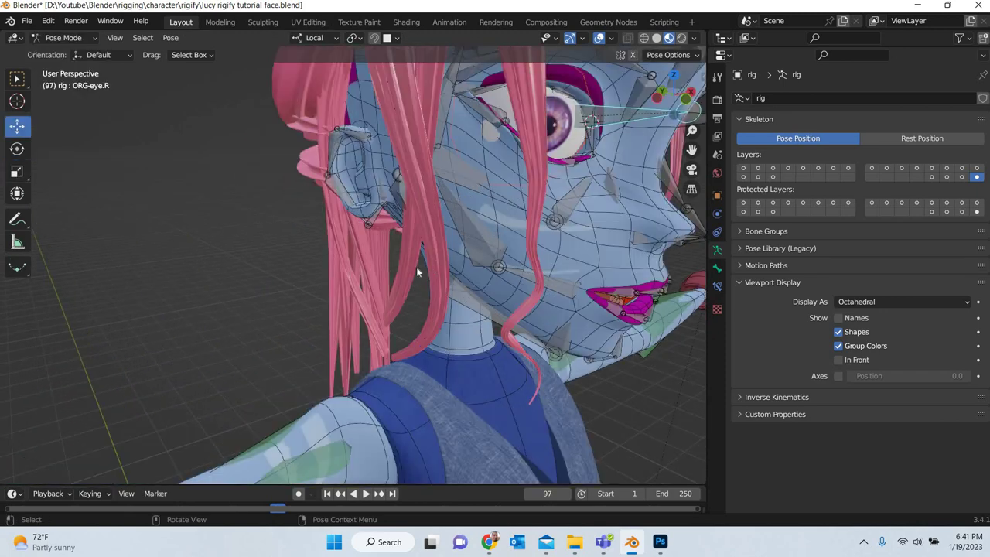
pyautogui.moveTo(418, 271); pyautogui.dragTo(365, 184, button='middle')
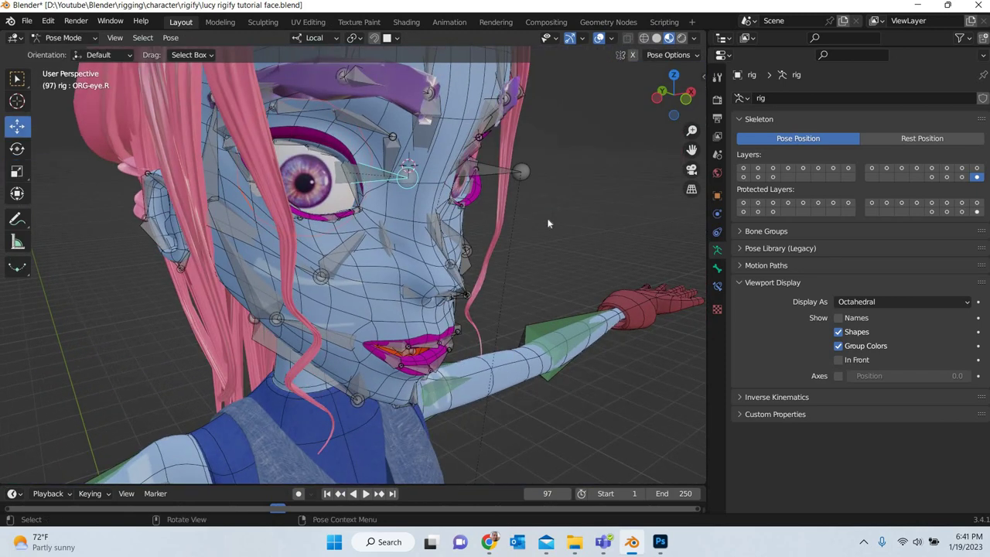
pyautogui.click(347, 180)
pyautogui.hotkey('ctrl', 'z')
pyautogui.hotkey('ctrl', 'p')
pyautogui.press('Return')
pyautogui.moveTo(584, 255); pyautogui.dragTo(96, 51, button='middle')
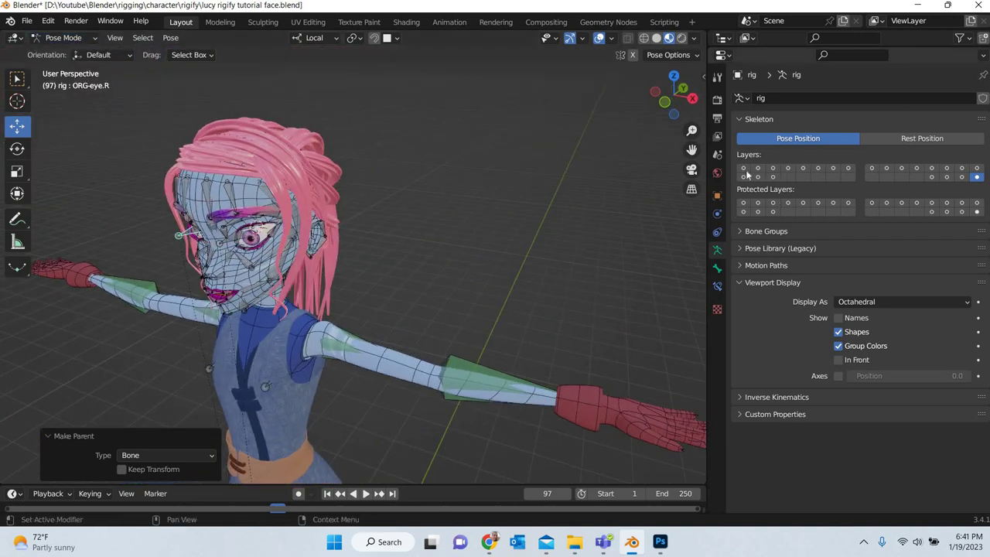
# - Isolate the rig's first bone layer and select the left eye control in front of the face
pyautogui.click(743, 168)
pyautogui.click(137, 270)
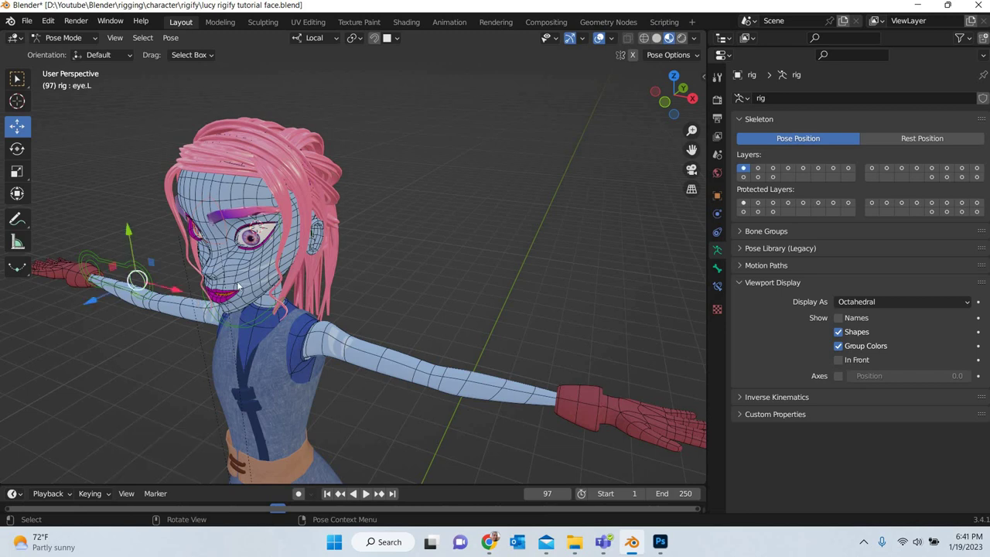
pyautogui.moveTo(108, 273); pyautogui.dragTo(144, 255, button='middle')
pyautogui.scroll(2, 89, 266)
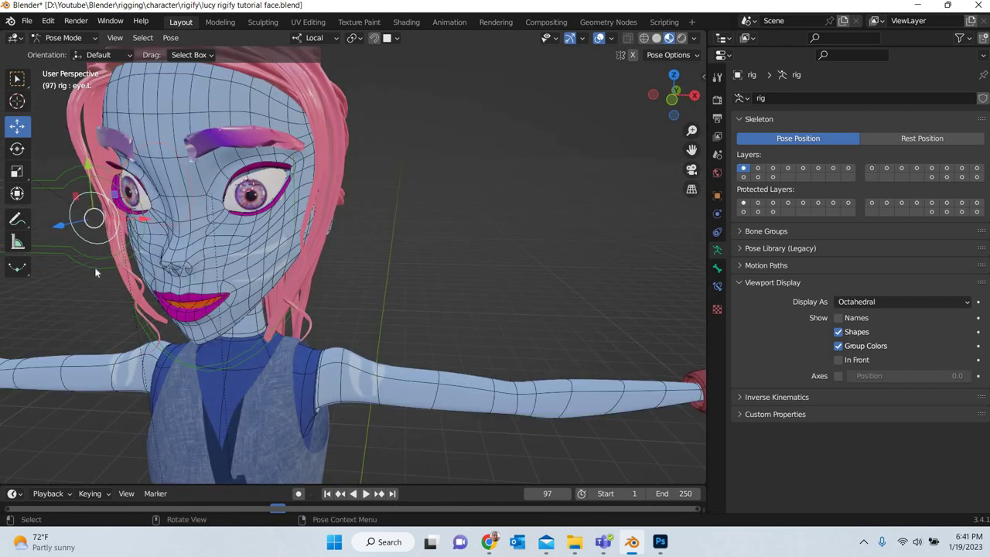
# - Try moving the control for both eyes about 0.1 m along its local X axis to test the eyeballs
pyautogui.click(64, 221)
pyautogui.press('g')
pyautogui.press('x')
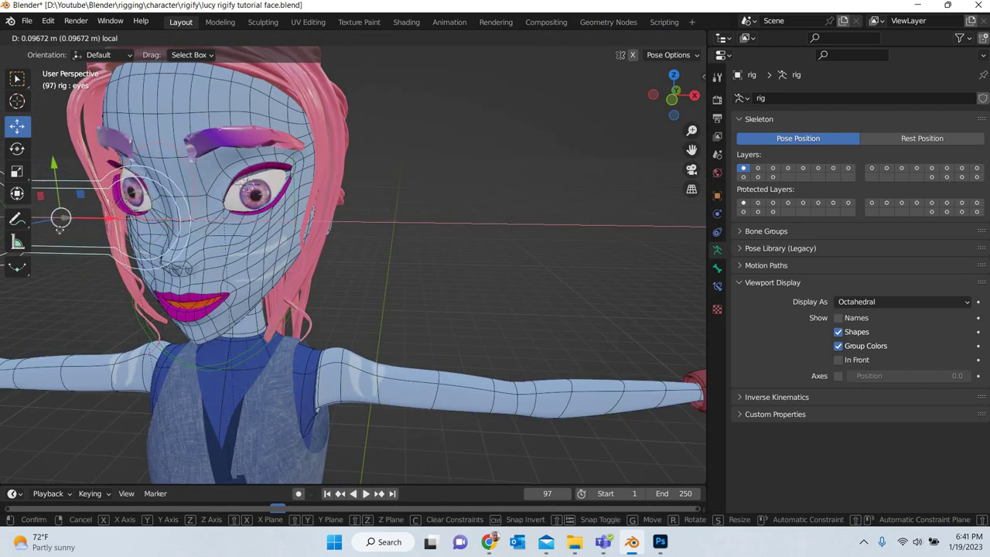
pyautogui.moveTo(110, 239); pyautogui.dragTo(109, 237)
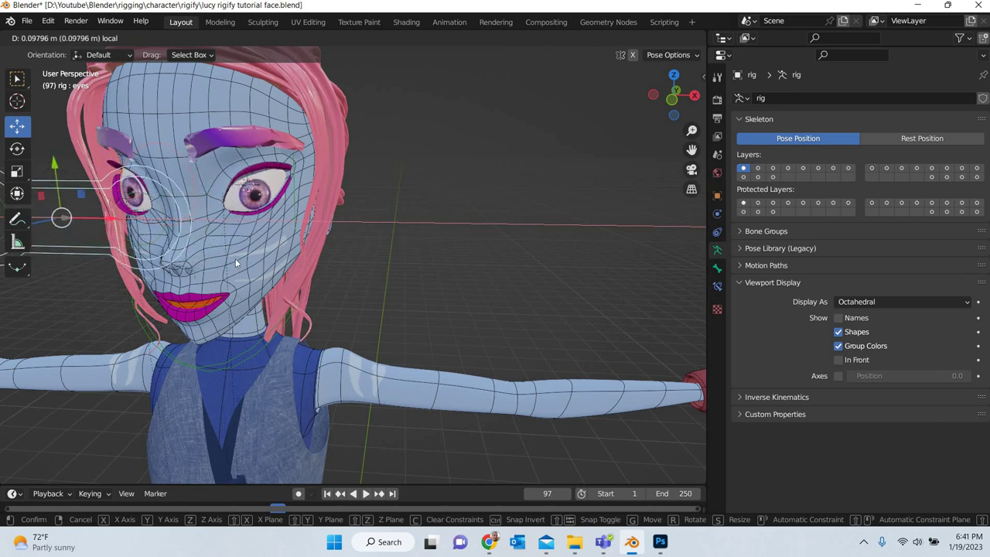
pyautogui.hotkey('ctrl', 'z')
# - Try moving the left eye control on its own to test the left eyeball
pyautogui.moveTo(348, 266); pyautogui.dragTo(399, 264, button='middle')
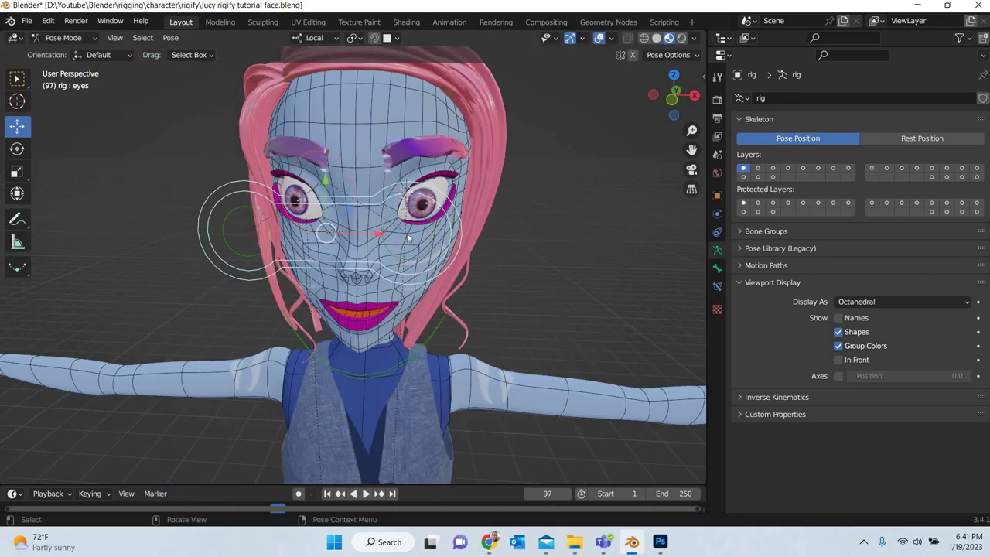
pyautogui.click(408, 237)
pyautogui.press('g')
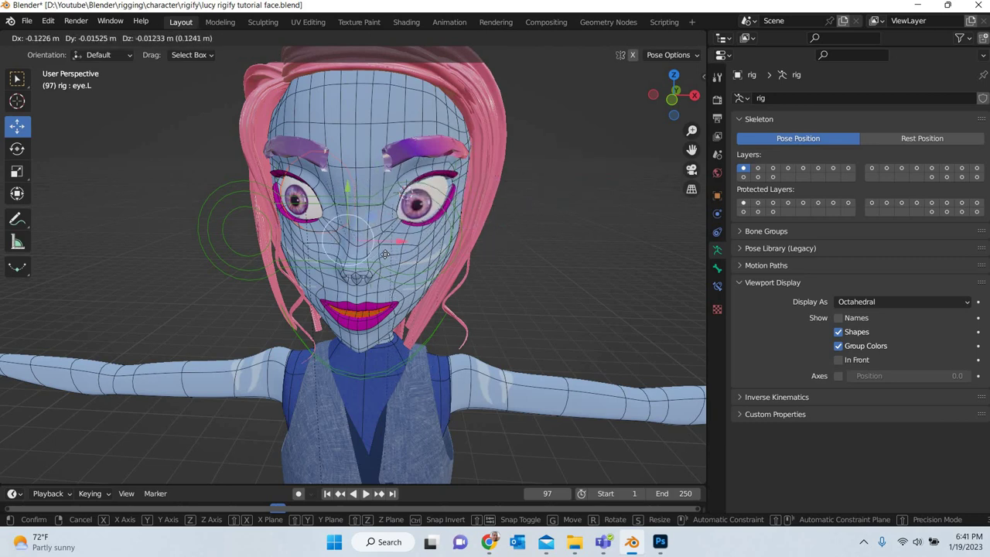
pyautogui.click(482, 305)
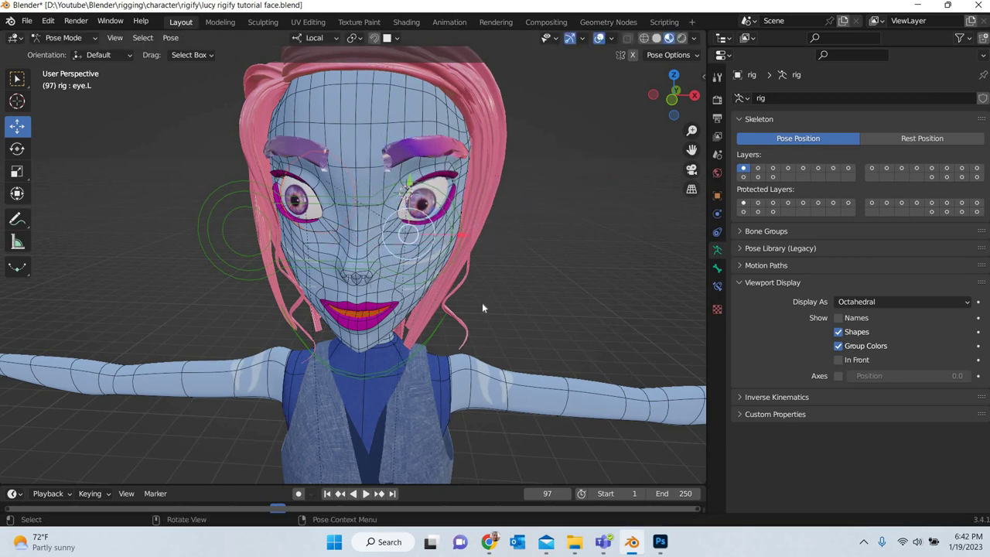
# - Select the jaw_master control below the chin and try rotating it with the Rotate tool
pyautogui.scroll(-3, 481, 308)
pyautogui.moveTo(481, 308); pyautogui.dragTo(267, 231, button='middle')
pyautogui.scroll(4, 330, 296)
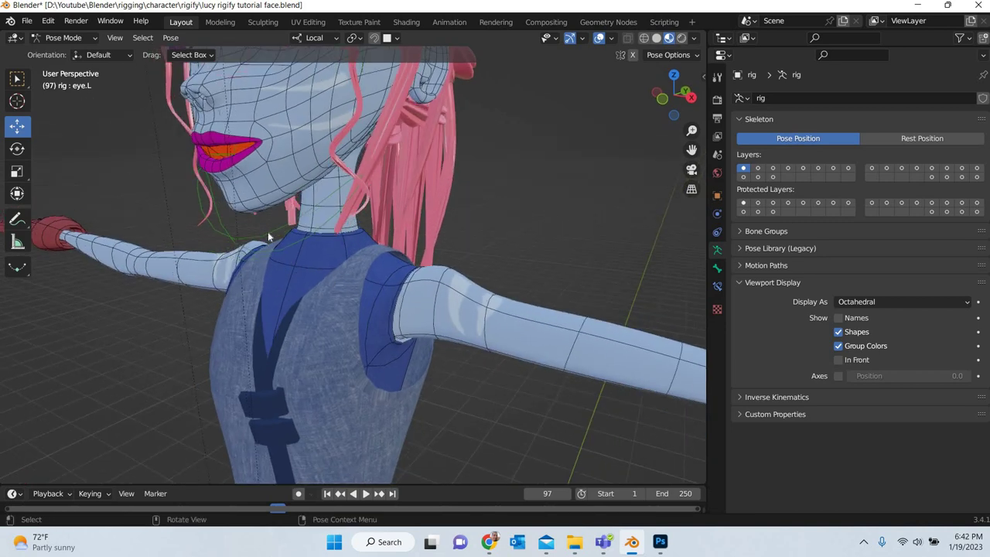
pyautogui.click(268, 231)
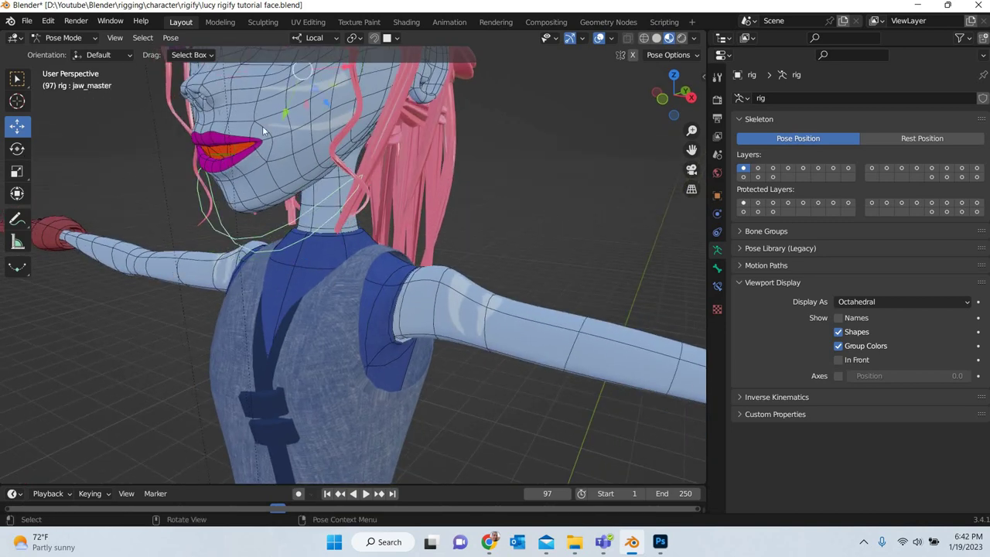
pyautogui.hotkey('shift', 'space')
pyautogui.press('r')
pyautogui.moveTo(275, 92); pyautogui.dragTo(267, 110)
pyautogui.moveTo(326, 120); pyautogui.dragTo(335, 116)
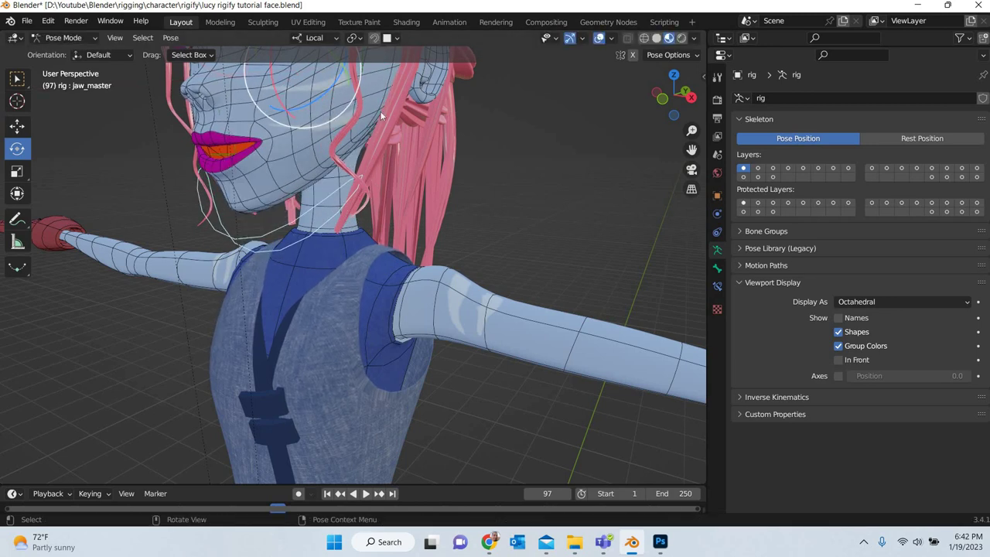
# - Enlarge the object list and unhide the teeth down, teeth up and tongue meshes
pyautogui.moveTo(379, 111); pyautogui.dragTo(572, 181, button='middle')
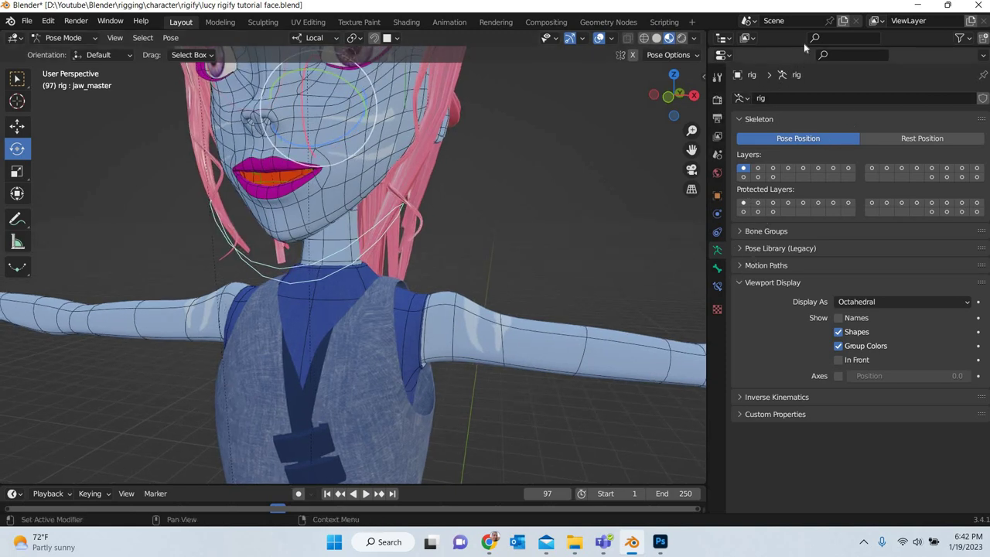
pyautogui.moveTo(818, 264); pyautogui.dragTo(818, 298)
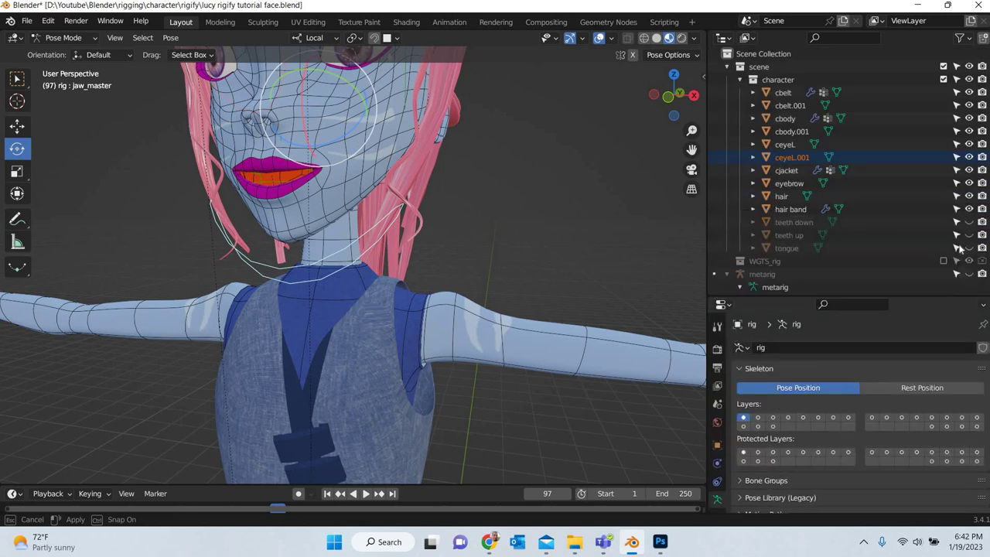
pyautogui.moveTo(969, 222); pyautogui.dragTo(969, 247)
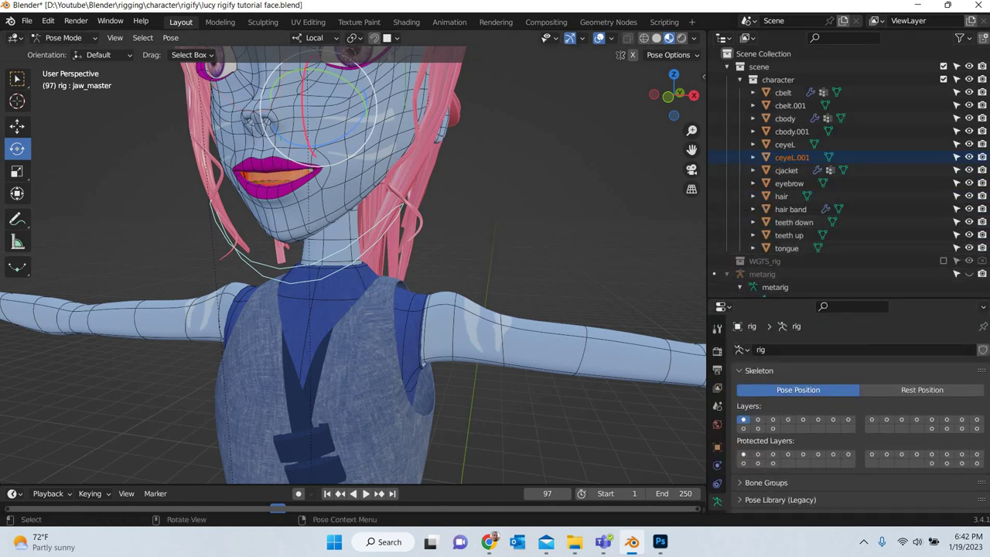
# - Try rotating the jaw_master control with the teeth and tongue shown, and examine the mouth up close
pyautogui.moveTo(304, 130); pyautogui.dragTo(299, 146)
pyautogui.rightClick(299, 145)
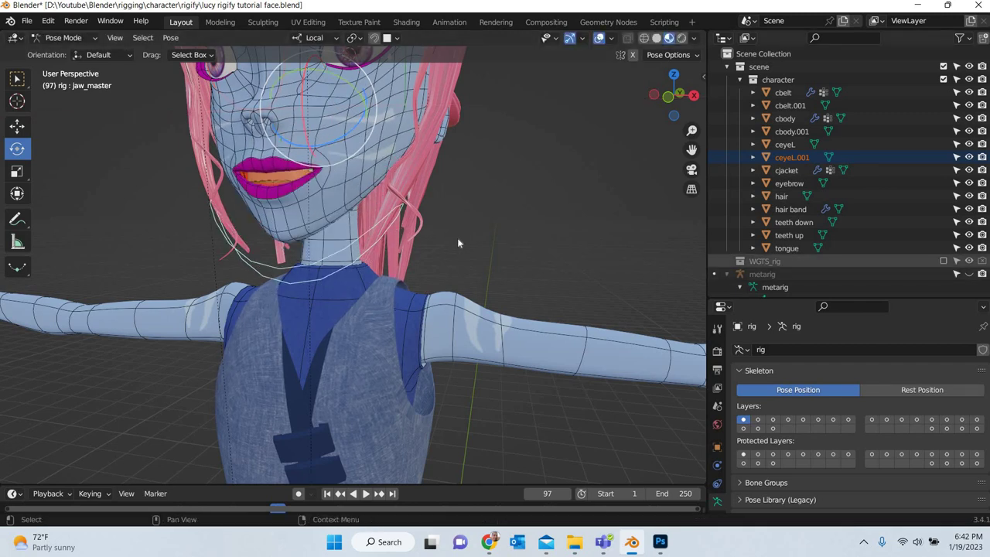
pyautogui.scroll(5, 461, 234)
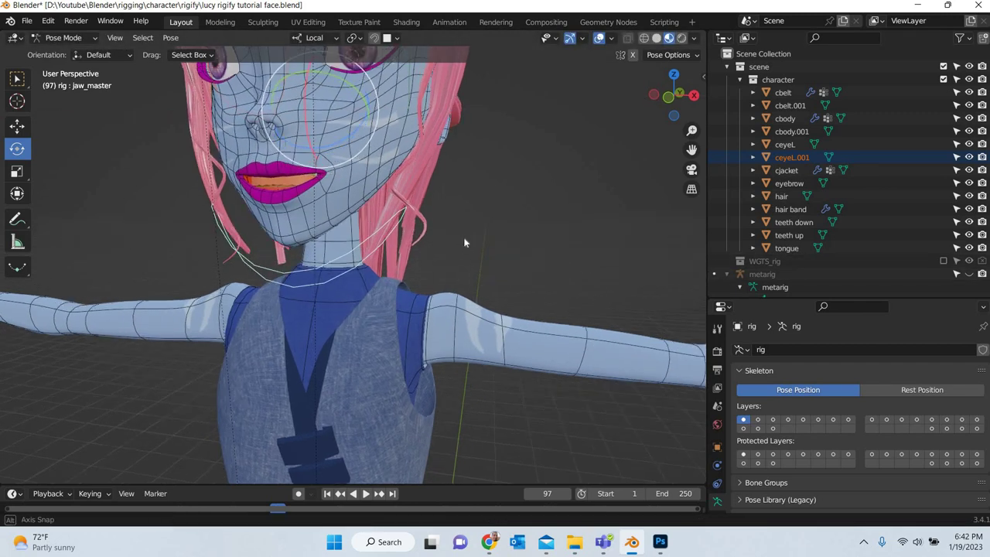
pyautogui.moveTo(422, 255)
pyautogui.mouseDown(button='middle')
pyautogui.moveTo(440, 263)
pyautogui.moveTo(433, 245)
pyautogui.mouseUp(button='middle')
pyautogui.keyDown('shift'); pyautogui.moveTo(346, 54); pyautogui.dragTo(347, 78, button='middle'); pyautogui.keyUp('shift')
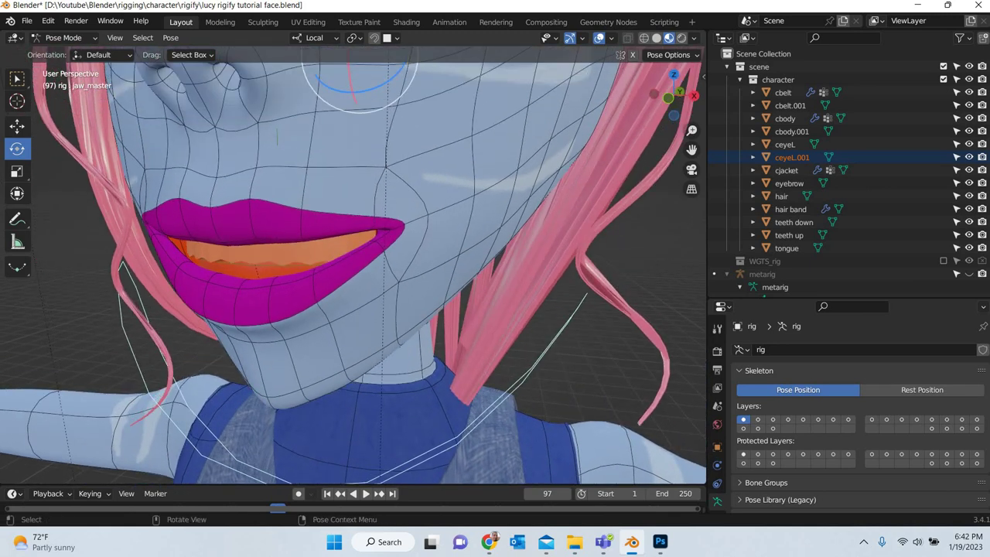
pyautogui.moveTo(353, 99); pyautogui.dragTo(380, 278)
pyautogui.moveTo(418, 279); pyautogui.dragTo(545, 246, button='middle')
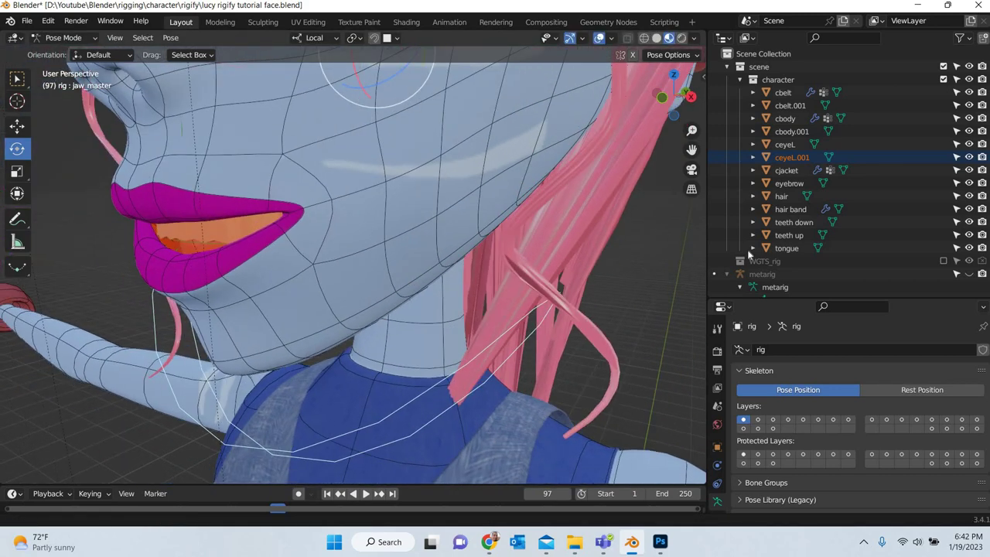
pyautogui.scroll(-5, 545, 246)
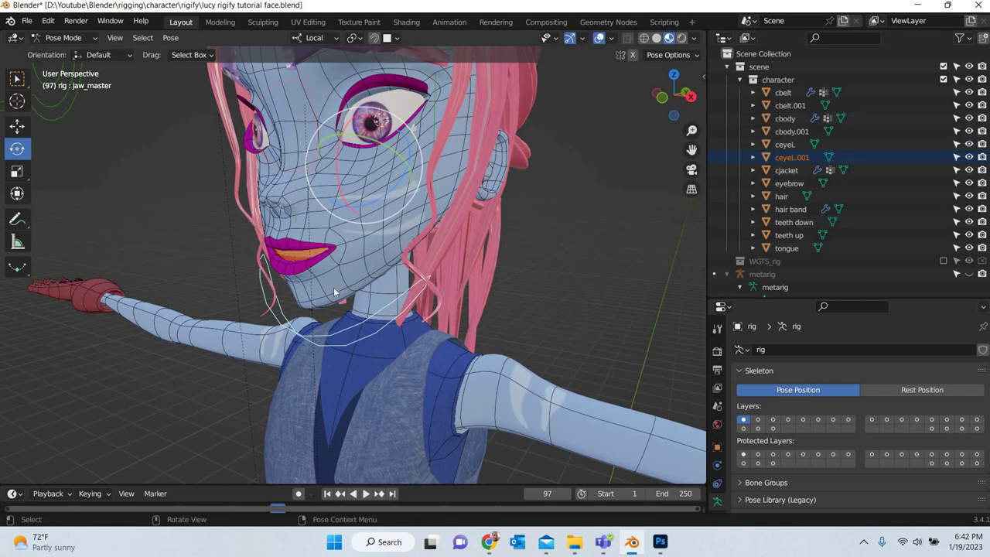
pyautogui.moveTo(309, 278); pyautogui.dragTo(93, 43, button='middle')
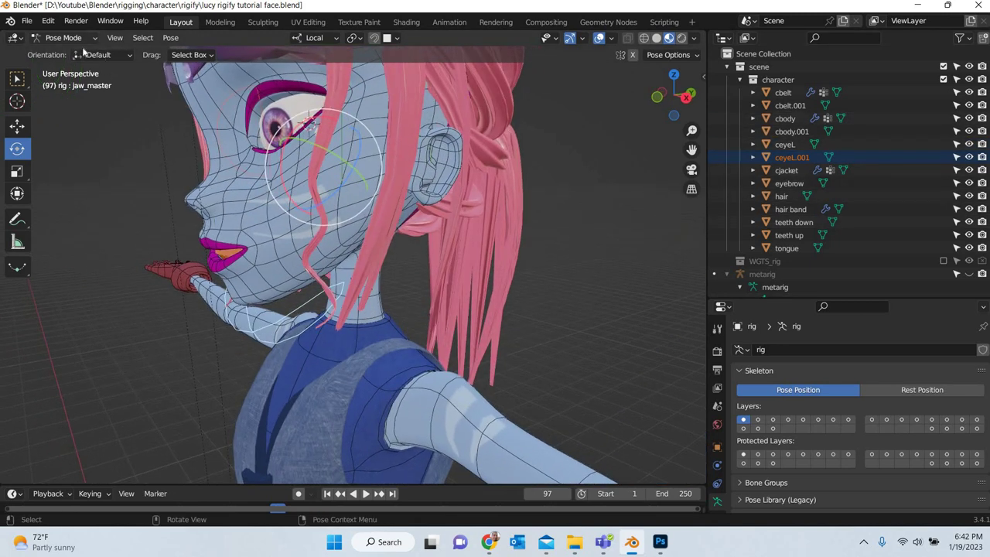
# - Leave Pose Mode for Object Mode and hide the cbody mesh to expose the teeth and tongue
pyautogui.click(78, 38)
pyautogui.click(71, 53)
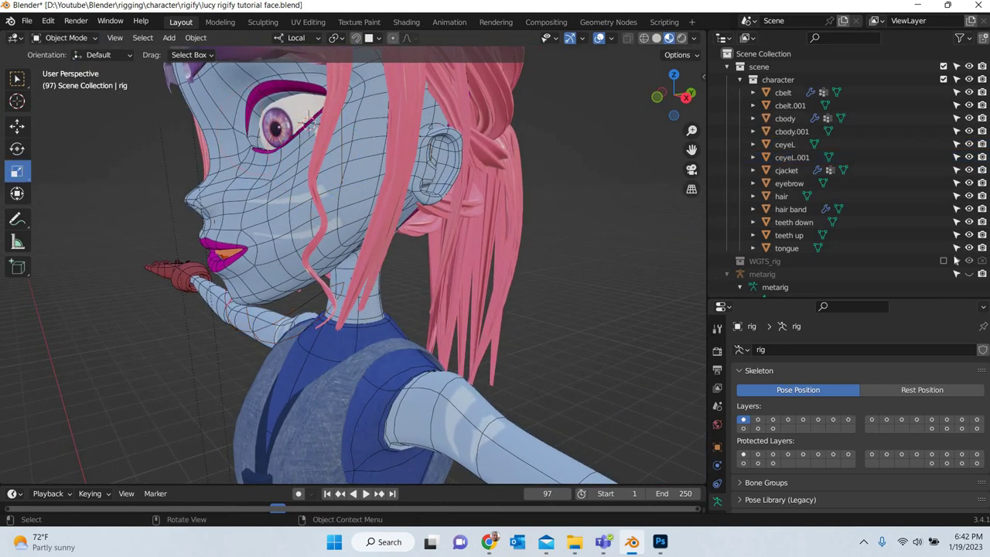
pyautogui.click(275, 261)
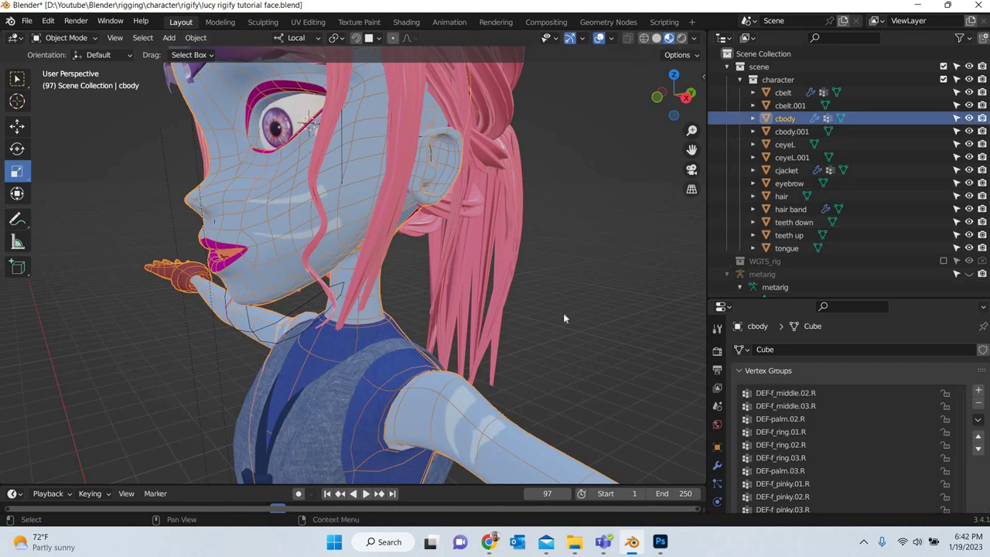
pyautogui.press('h')
pyautogui.scroll(4, 263, 307)
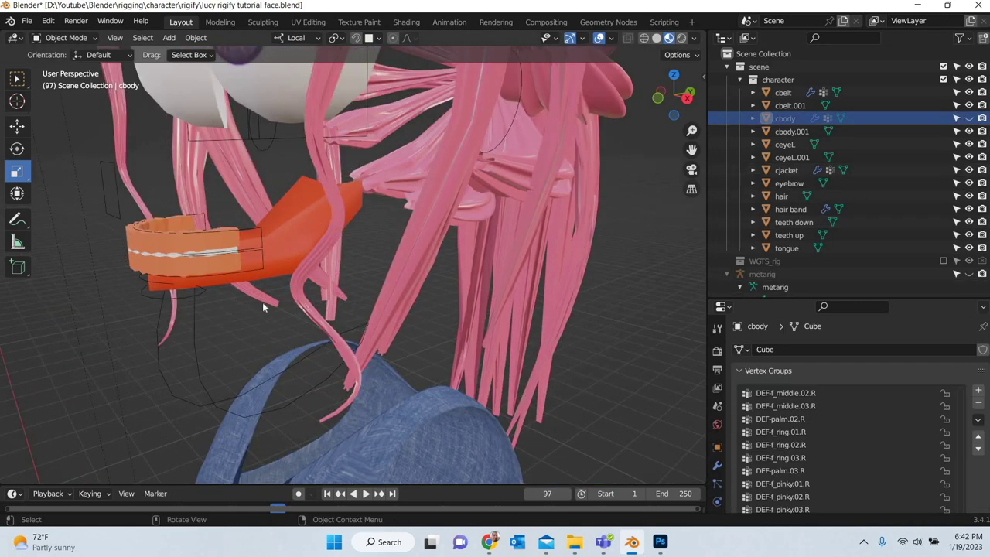
pyautogui.keyDown('shift'); pyautogui.moveTo(262, 307); pyautogui.dragTo(298, 273, button='middle'); pyautogui.keyUp('shift')
# - Select the teeth down mesh and activate the Move tool
pyautogui.click(384, 294)
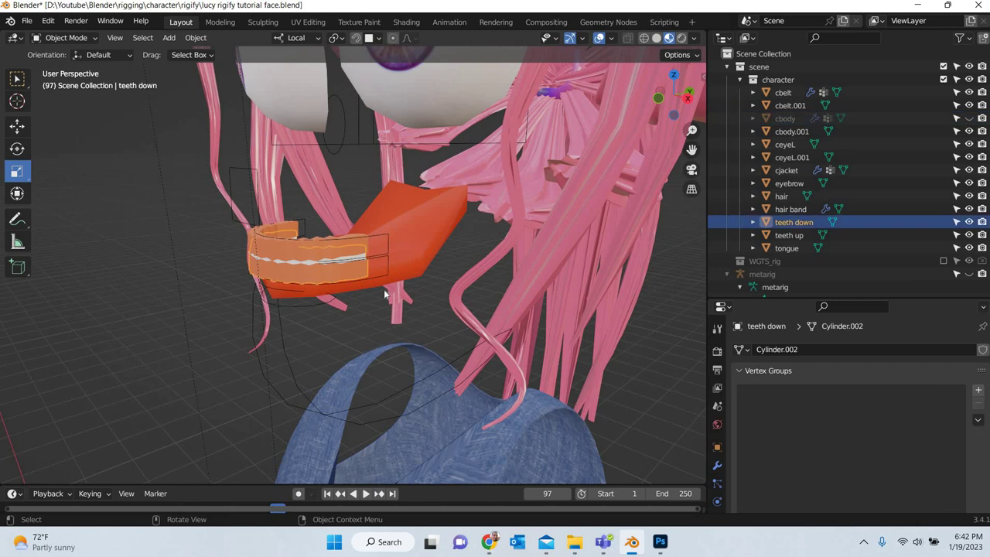
pyautogui.moveTo(384, 294); pyautogui.dragTo(26, 135, button='middle')
pyautogui.click(18, 127)
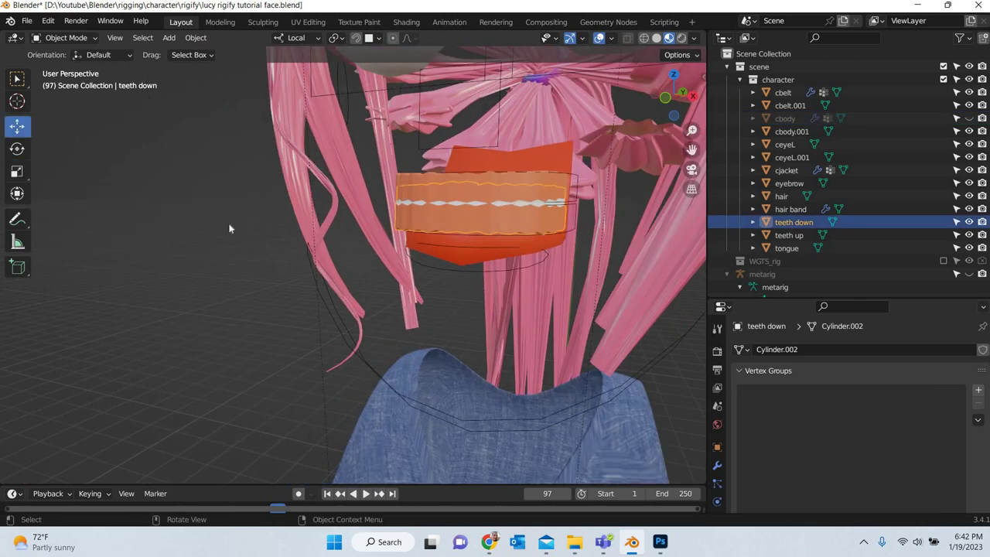
pyautogui.hotkey('alt', 'a')
pyautogui.click(463, 224)
# - Try moving the teeth down mesh about 0.185 m along its local Z axis, and undo the move
pyautogui.scroll(-5, 465, 225)
pyautogui.scroll(-5, 465, 224)
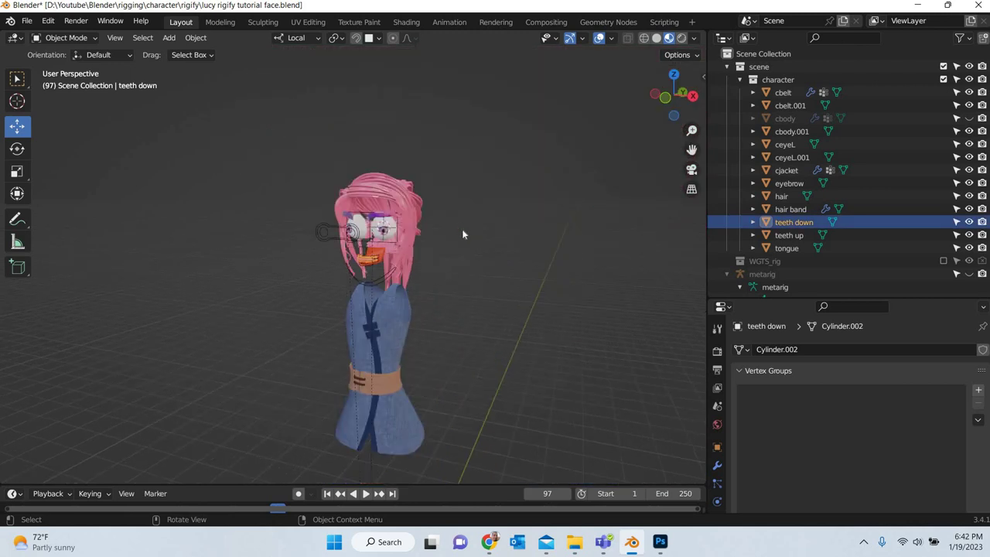
pyautogui.scroll(-5, 440, 313)
pyautogui.keyDown('shift'); pyautogui.moveTo(409, 317); pyautogui.dragTo(396, 177, button='middle'); pyautogui.keyUp('shift')
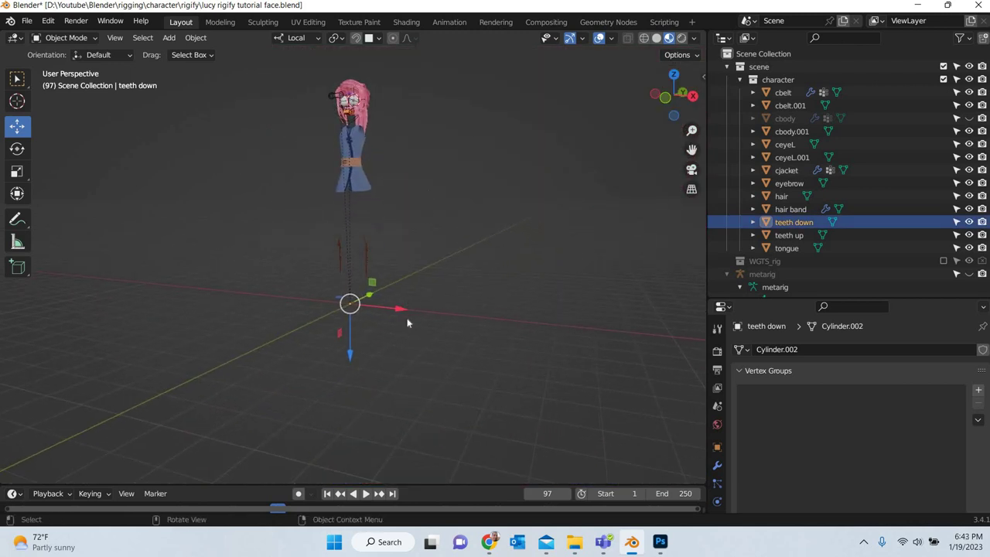
pyautogui.scroll(3, 352, 354)
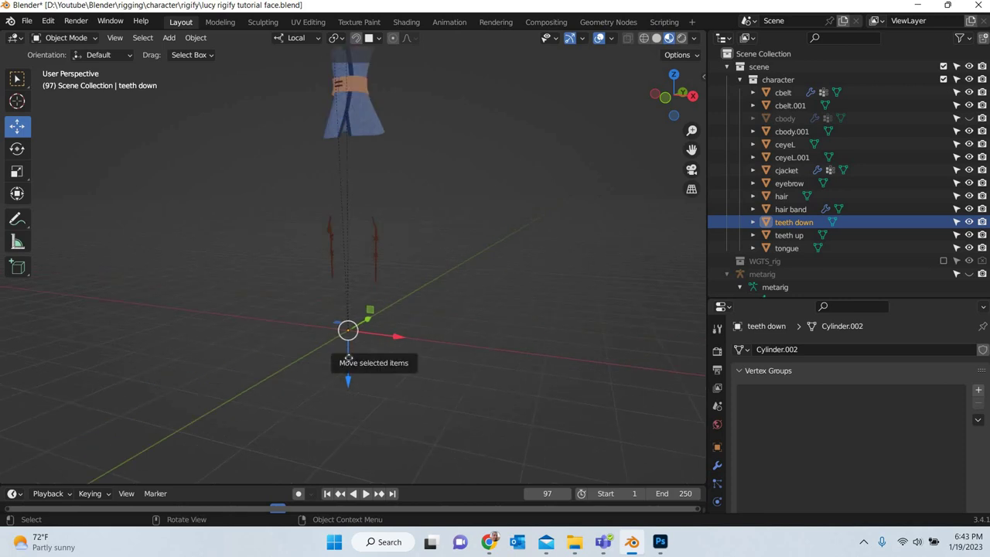
pyautogui.moveTo(348, 355); pyautogui.dragTo(376, 335)
pyautogui.moveTo(441, 232); pyautogui.dragTo(439, 240)
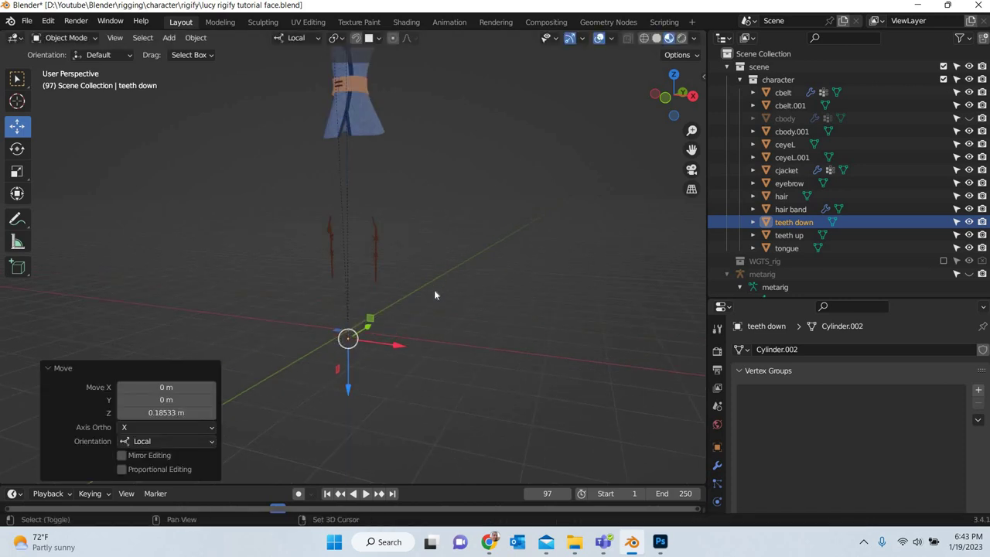
pyautogui.keyDown('shift'); pyautogui.scroll(5, 434, 290); pyautogui.keyUp('shift')
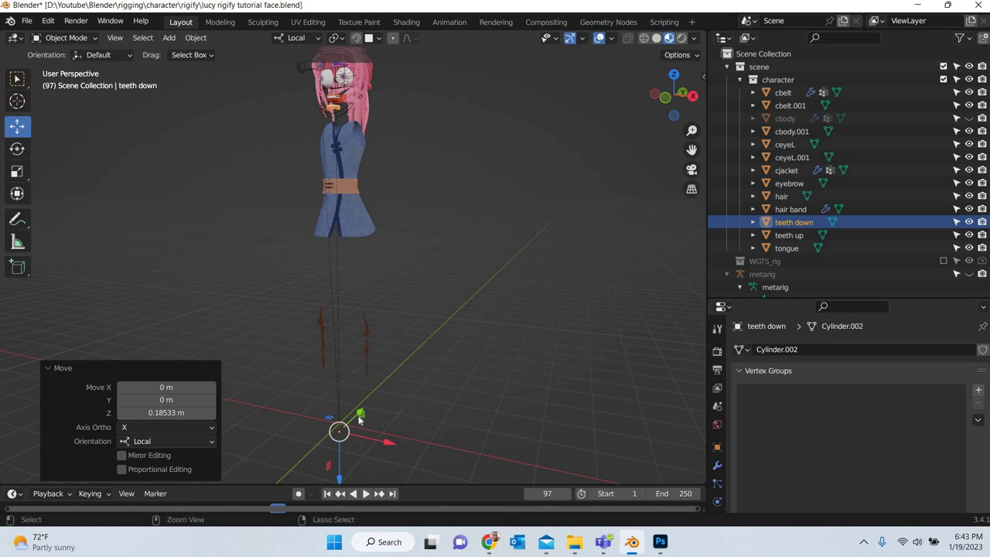
pyautogui.hotkey('ctrl', 'z')
# - Set the origin of the teeth down mesh to its geometry
pyautogui.click(196, 37)
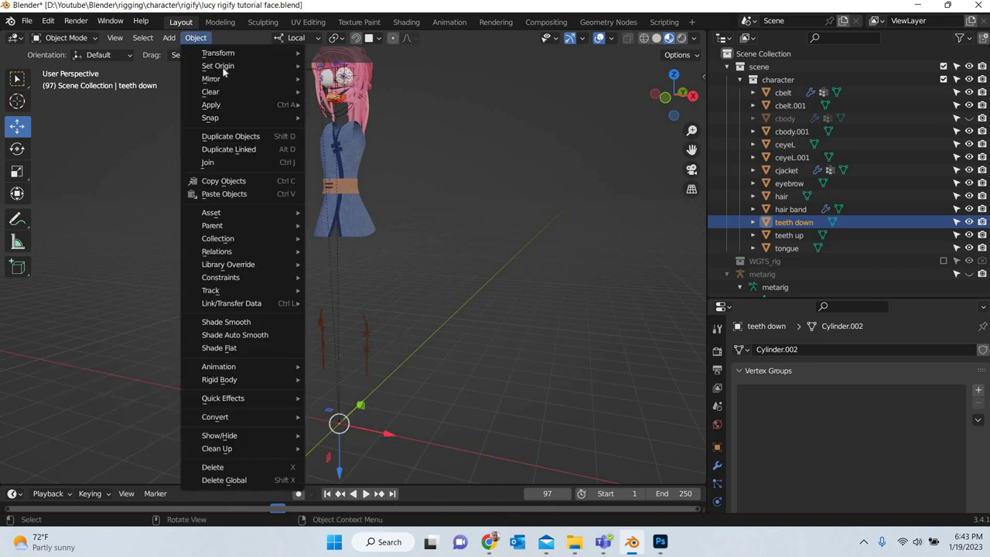
pyautogui.moveTo(221, 65)
pyautogui.click(363, 80)
pyautogui.moveTo(394, 154); pyautogui.dragTo(339, 120, button='middle')
pyautogui.scroll(3, 359, 255)
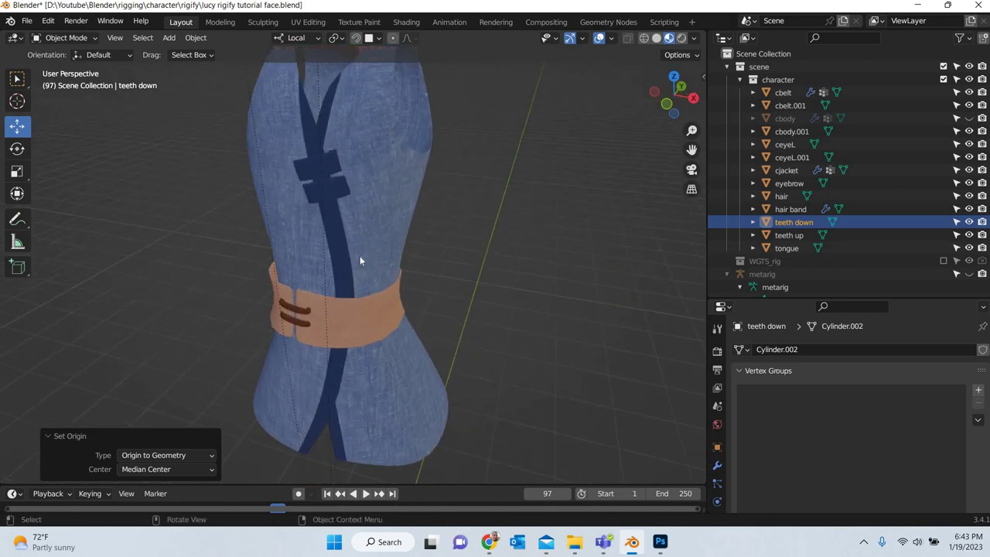
# - Lower the teeth down mesh about 0.06 m along its local Z axis, away from the upper teeth
pyautogui.keyDown('shift'); pyautogui.moveTo(317, 159); pyautogui.dragTo(322, 231, button='middle'); pyautogui.keyUp('shift')
pyautogui.moveTo(323, 231); pyautogui.dragTo(322, 232)
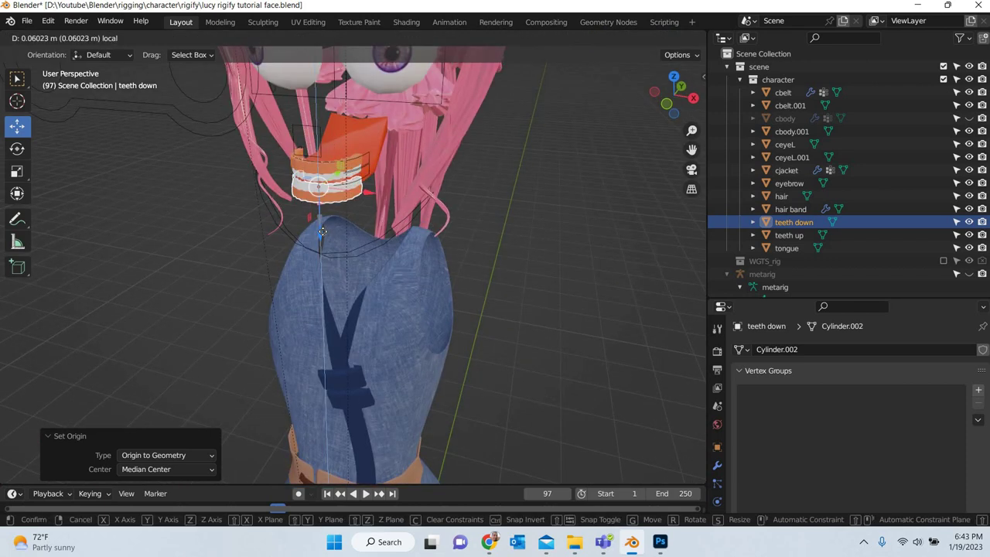
pyautogui.click(184, 252)
pyautogui.moveTo(294, 252); pyautogui.dragTo(420, 273, button='middle')
pyautogui.scroll(2, 420, 242)
# - Enlarge the properties area, select the rig, and display only its last bone layer
pyautogui.moveTo(750, 210); pyautogui.dragTo(732, 168)
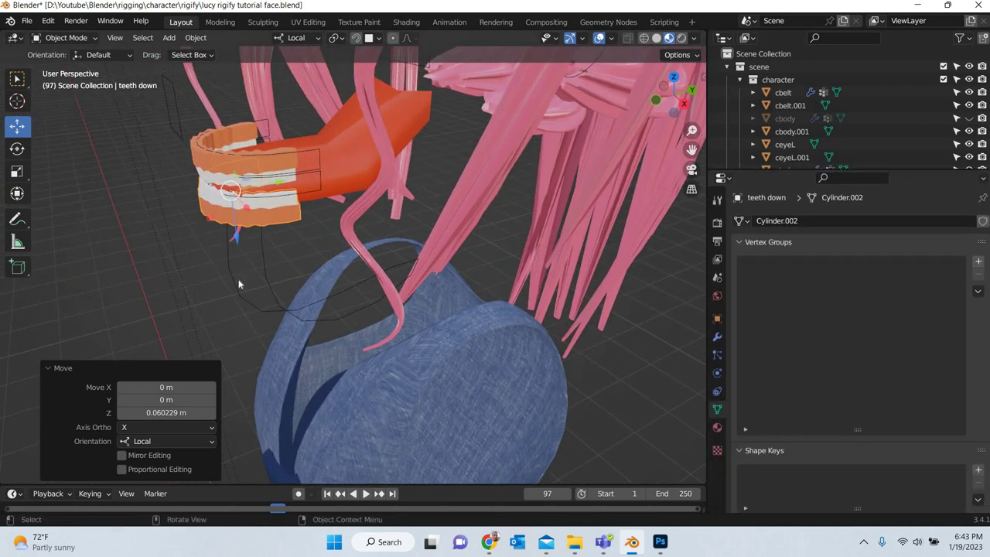
pyautogui.click(337, 319)
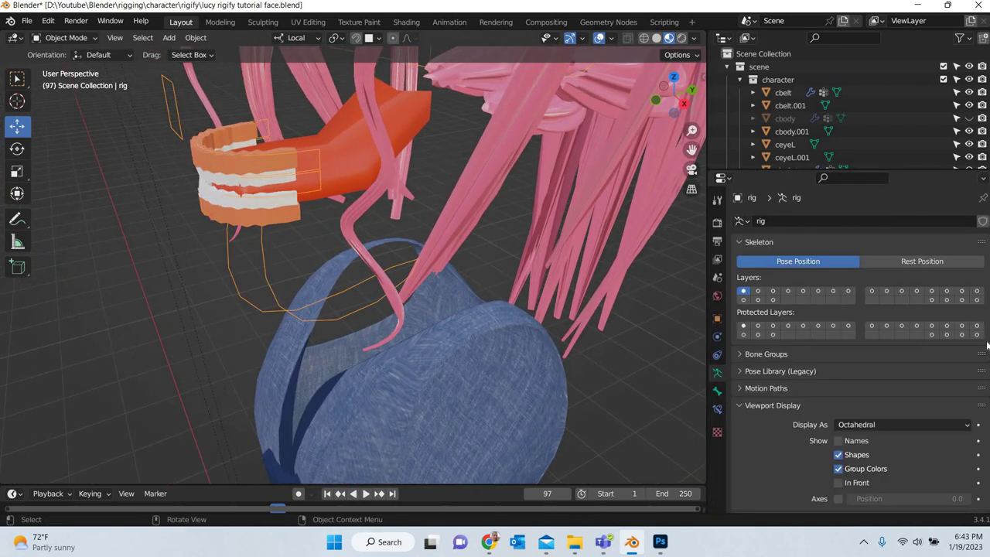
pyautogui.keyDown('shift'); pyautogui.click(976, 300); pyautogui.keyUp('shift')
pyautogui.moveTo(185, 304); pyautogui.dragTo(237, 314, button='middle')
pyautogui.moveTo(250, 273); pyautogui.dragTo(266, 161, button='middle')
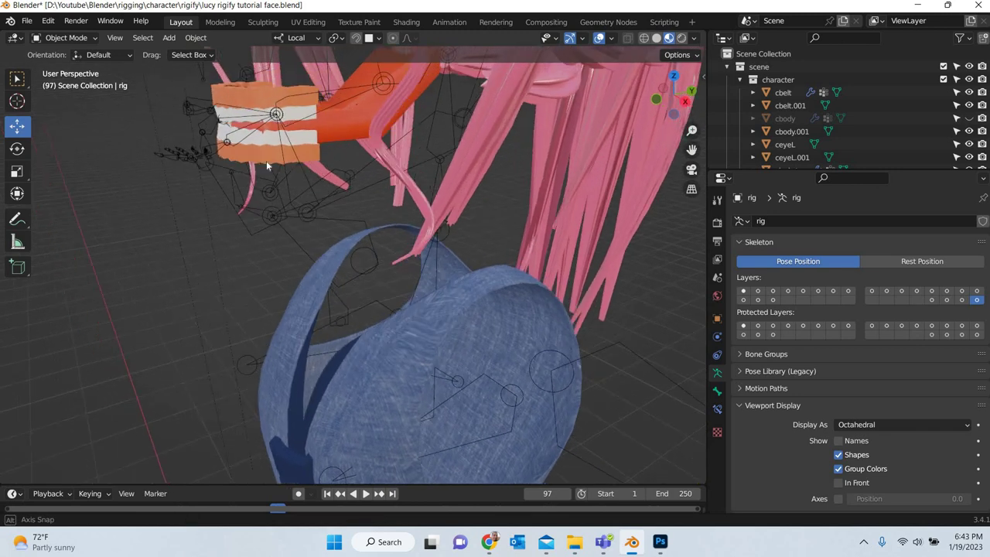
# - Select the teeth down mesh with the rig, and in Pose Mode parent the mesh to the ORG-teeth.B bone with the Bone option
pyautogui.click(277, 219)
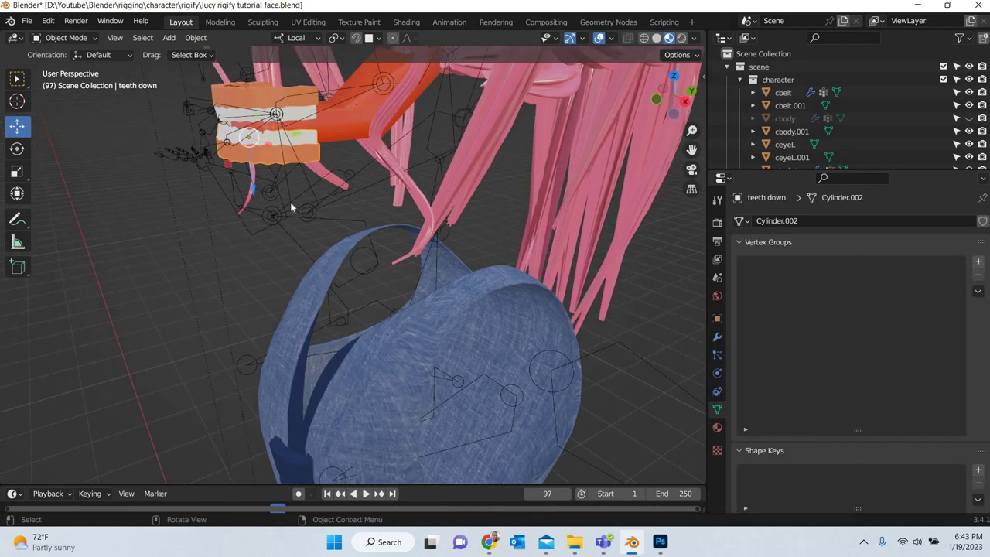
pyautogui.click(297, 194)
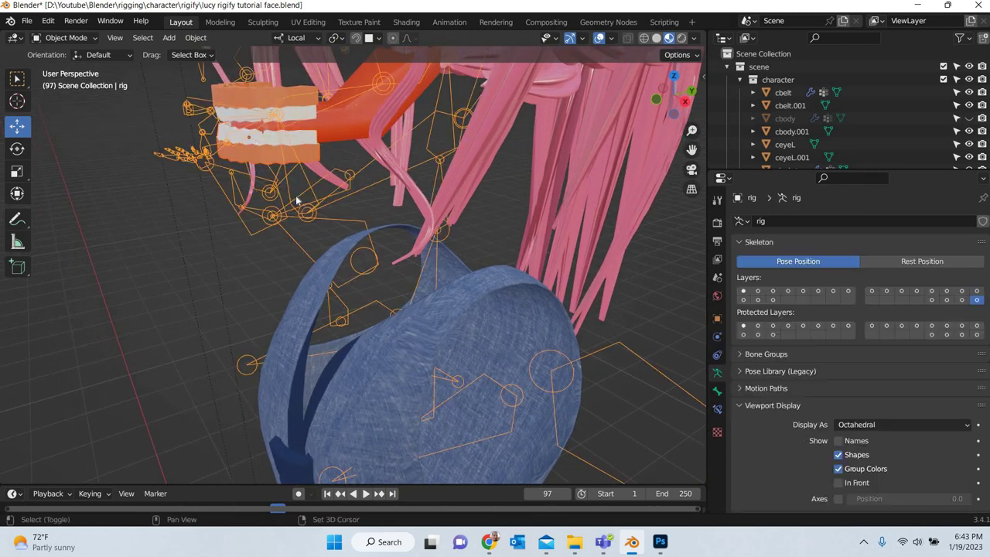
pyautogui.click(91, 38)
pyautogui.click(60, 81)
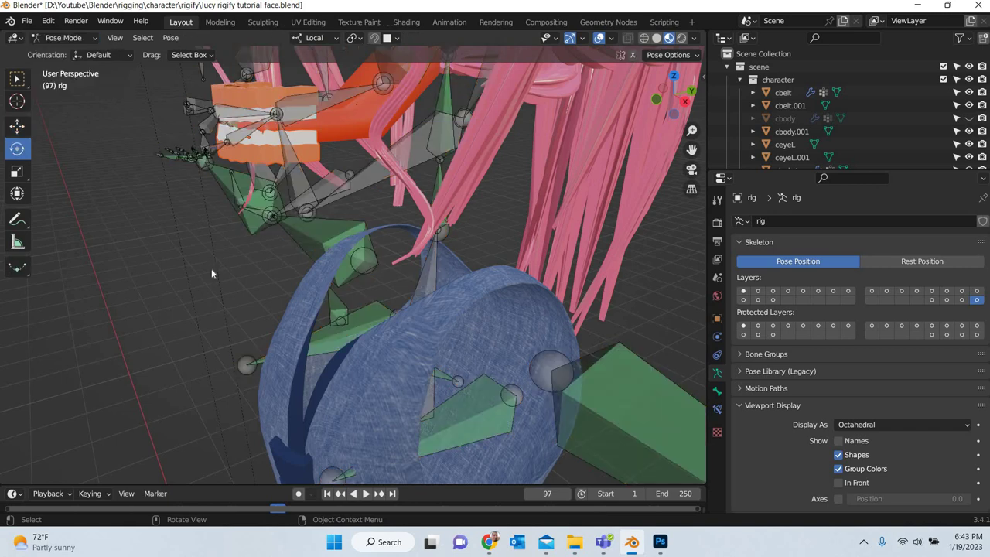
pyautogui.moveTo(204, 278); pyautogui.dragTo(217, 102, button='middle')
pyautogui.click(230, 214)
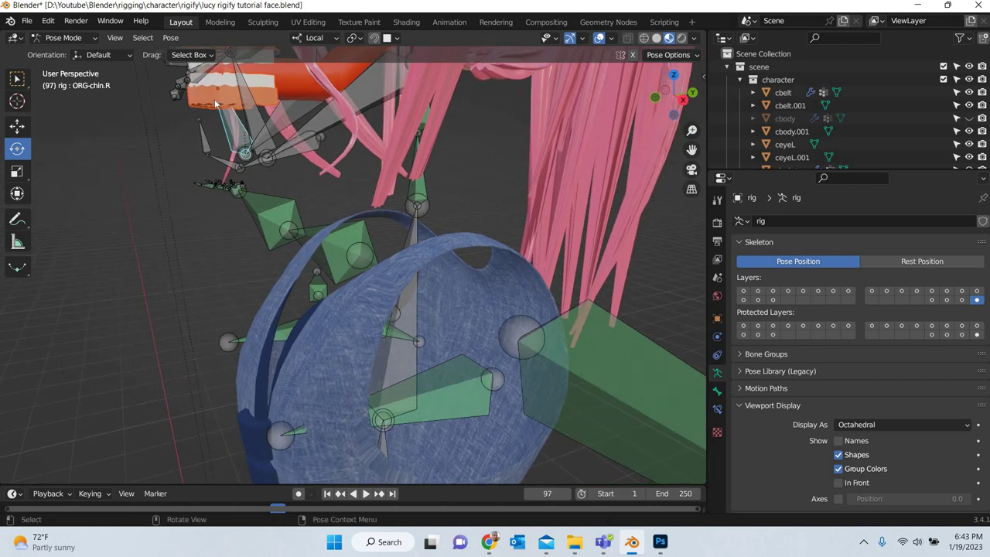
pyautogui.moveTo(258, 188); pyautogui.dragTo(280, 230, button='middle')
pyautogui.scroll(1, 262, 193)
pyautogui.click(267, 252)
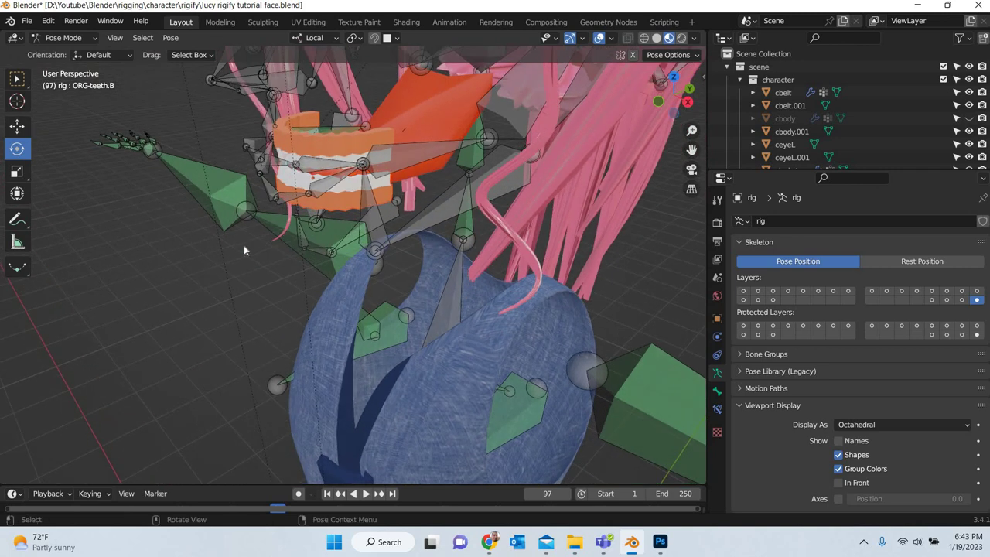
pyautogui.hotkey('ctrl', 'p')
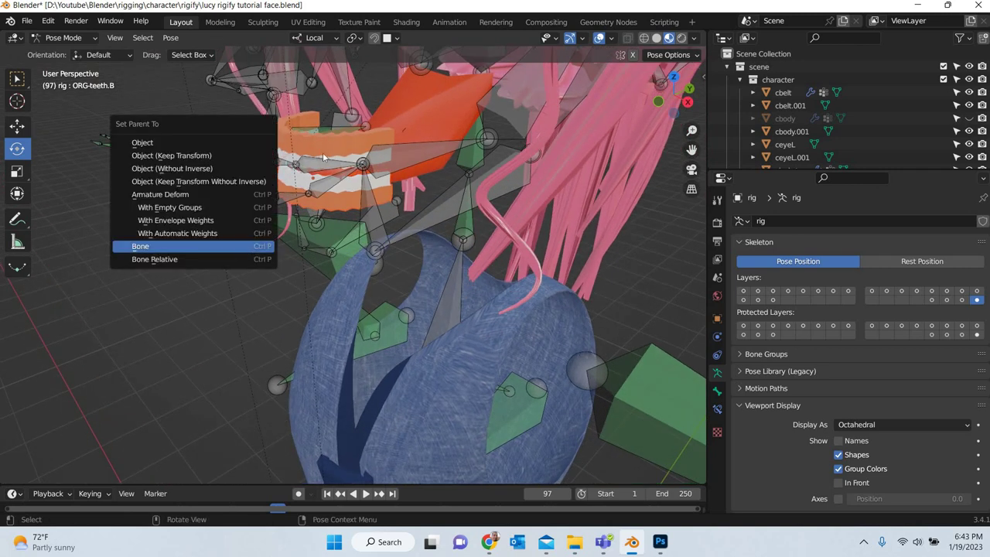
pyautogui.press('Return')
# - Select the teeth up mesh with the rig, and in Pose Mode parent the mesh to the ORG-teeth.T bone with the Bone option
pyautogui.click(64, 37)
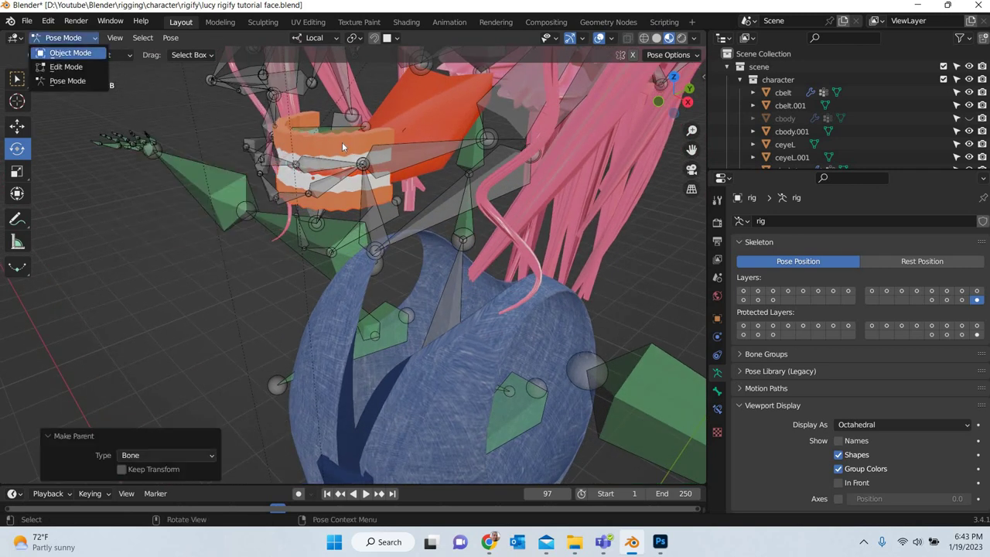
pyautogui.click(66, 49)
pyautogui.click(310, 193)
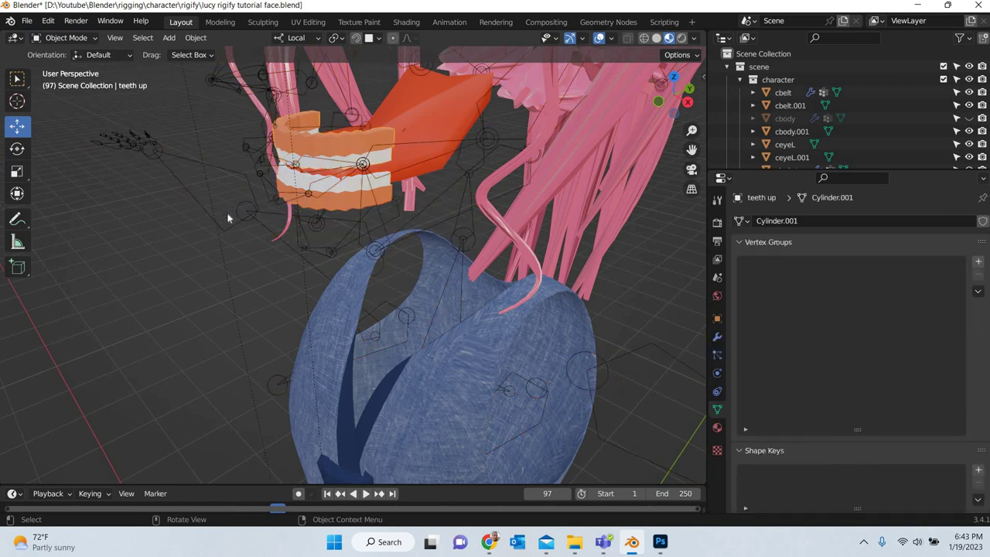
pyautogui.keyDown('shift'); pyautogui.click(195, 159); pyautogui.keyUp('shift')
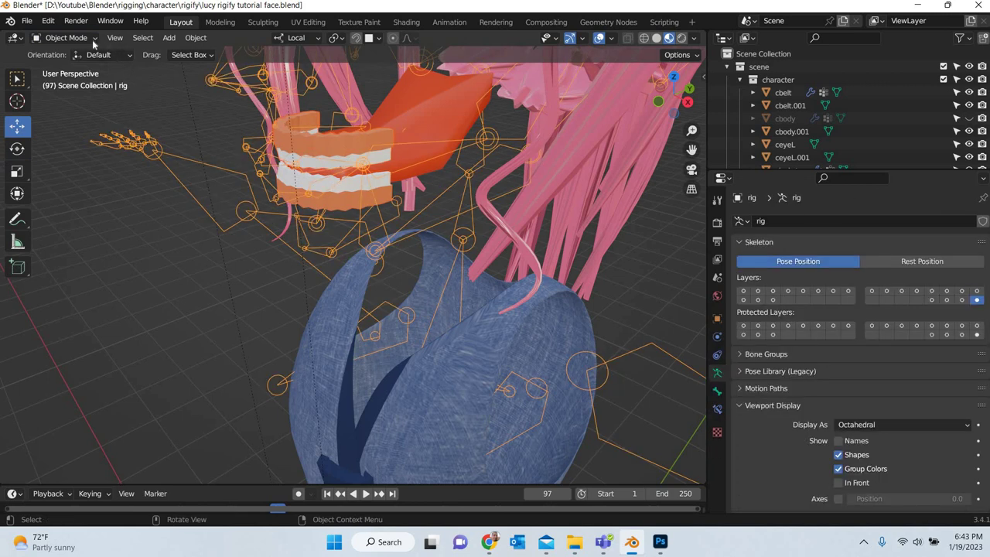
pyautogui.click(89, 38)
pyautogui.click(61, 80)
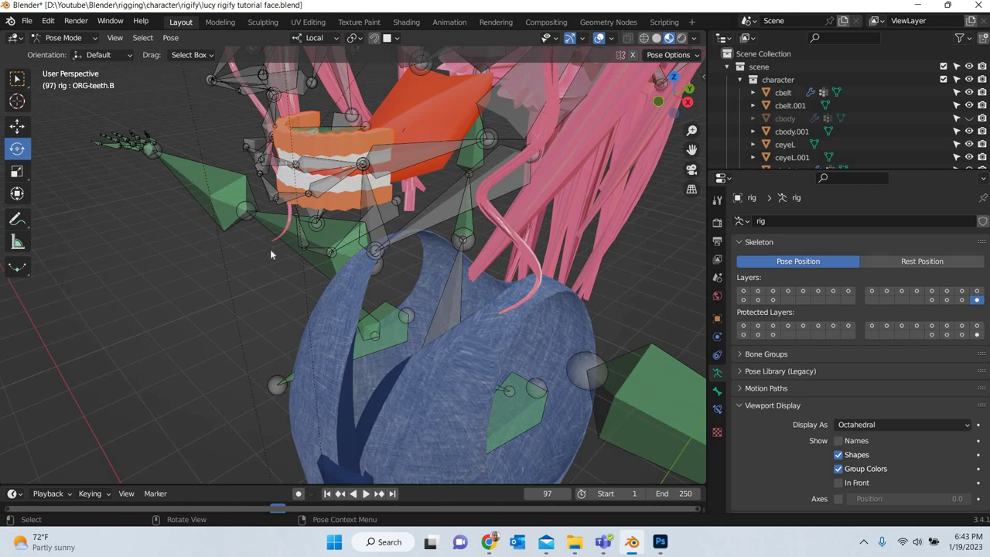
pyautogui.moveTo(262, 258); pyautogui.dragTo(251, 189, button='middle')
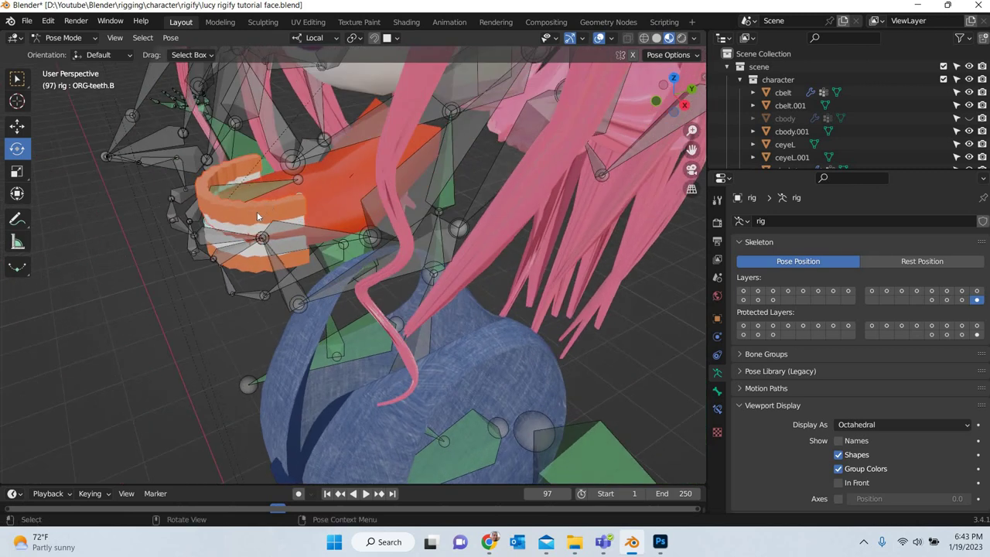
pyautogui.click(250, 220)
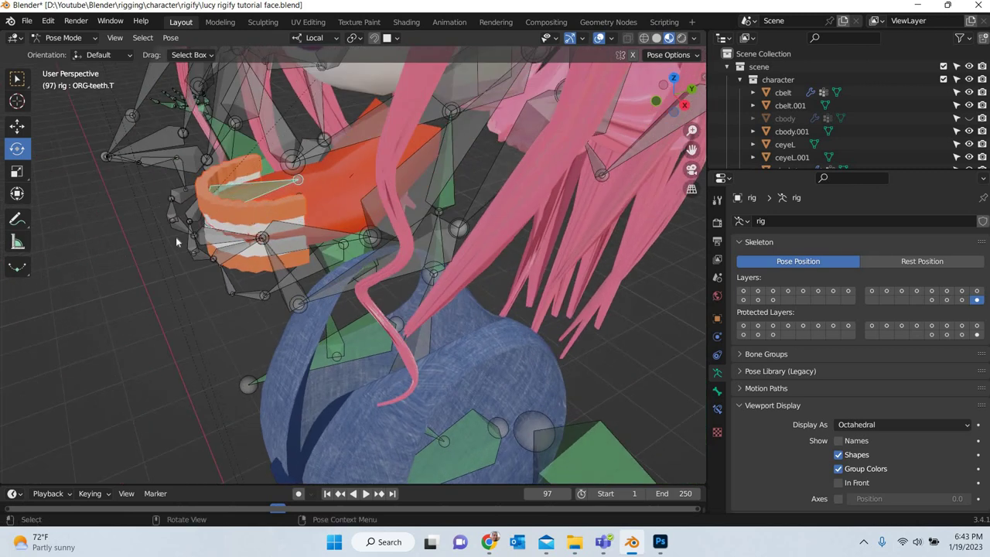
pyautogui.hotkey('ctrl', 'p')
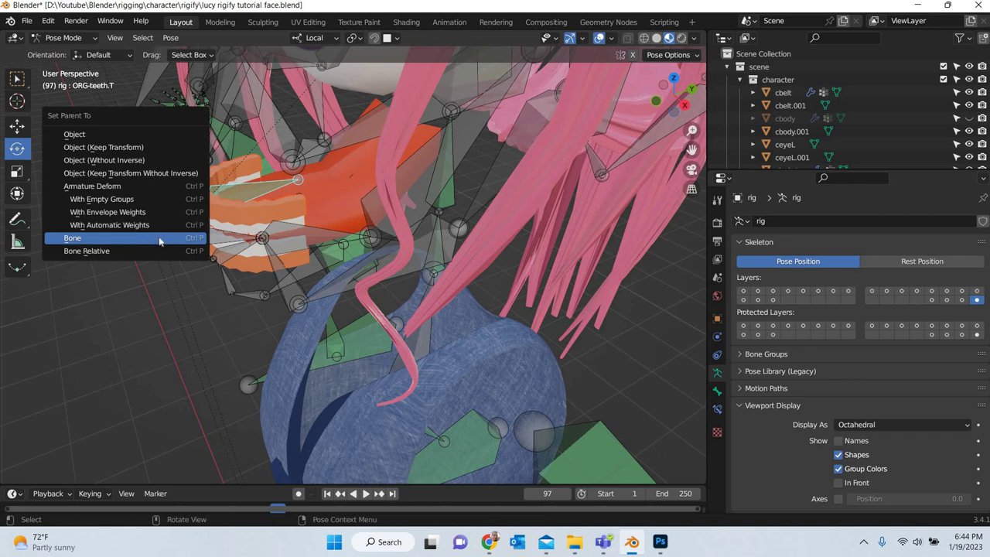
pyautogui.click(231, 242)
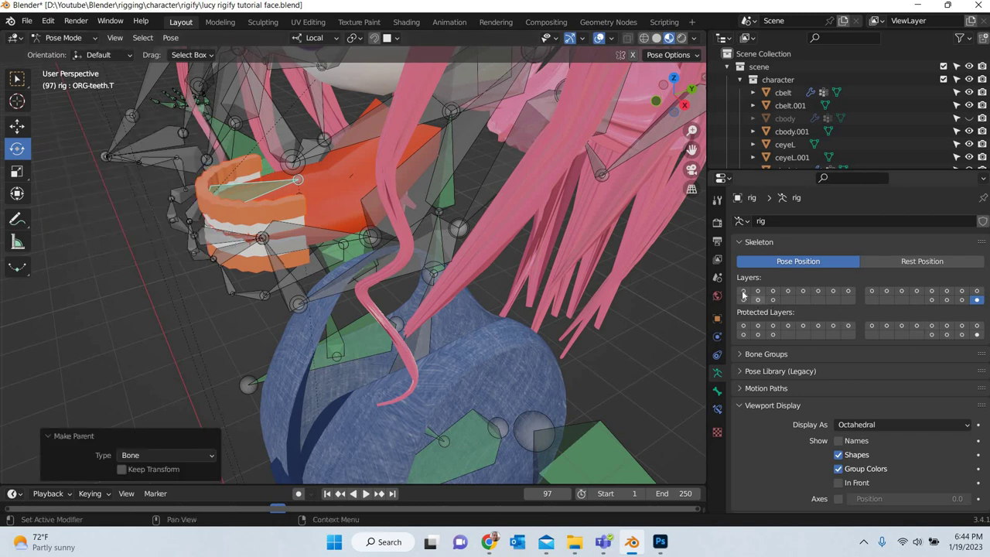
# - Display only the rig's first bone layer and try rotating the jaw_master control to test the lower teeth
pyautogui.click(743, 291)
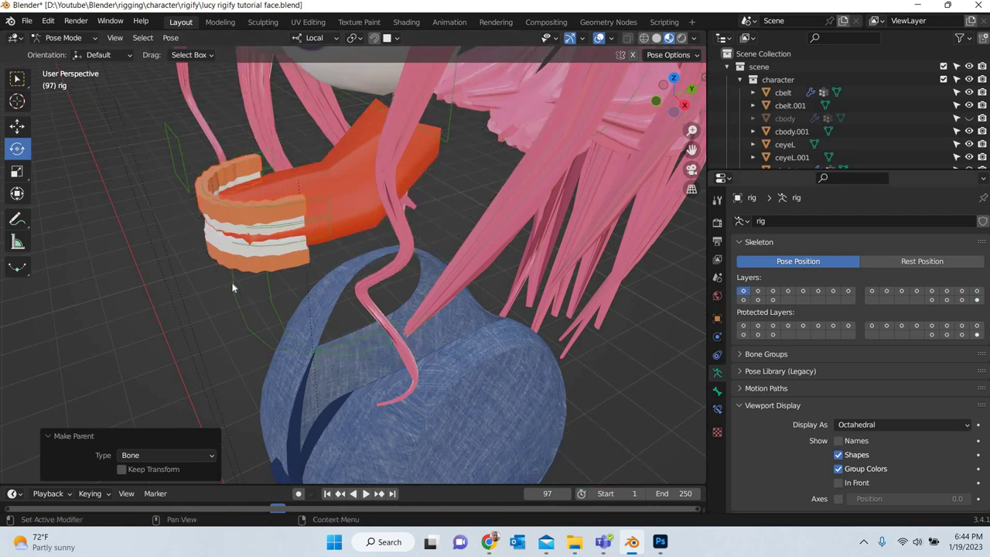
pyautogui.click(270, 296)
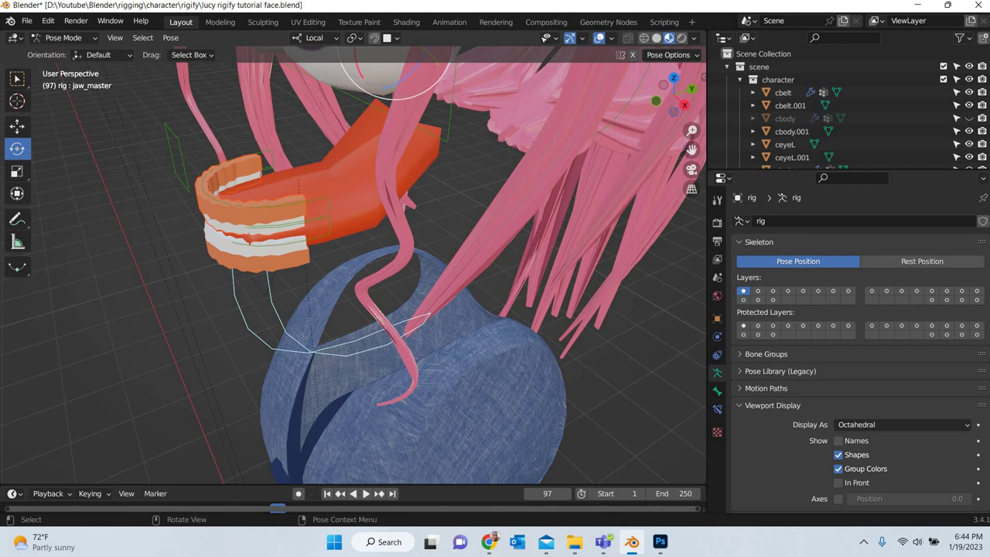
pyautogui.moveTo(360, 74); pyautogui.dragTo(354, 104)
pyautogui.rightClick(353, 104)
pyautogui.click(148, 76)
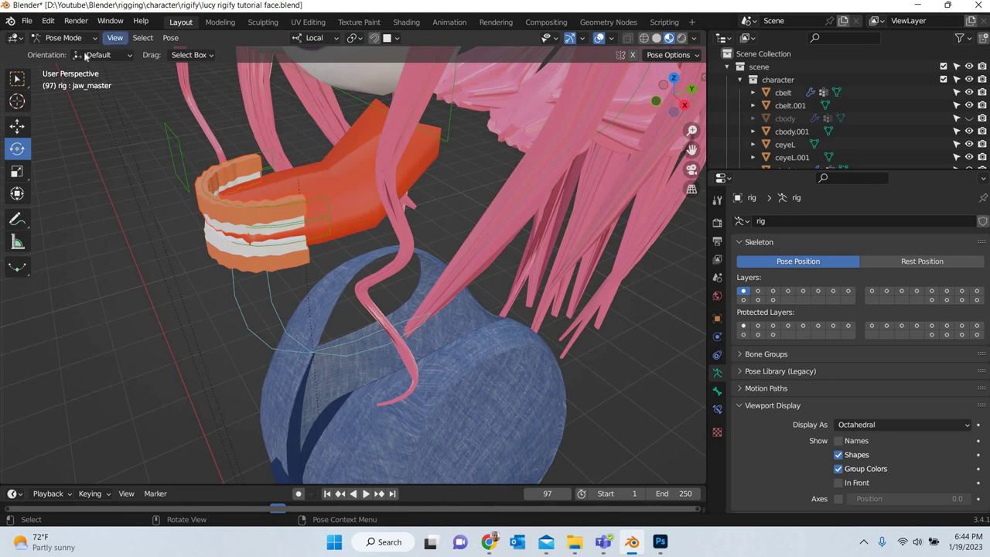
# - In Object Mode, select the tongue mesh with the rig and parent it using Armature Deform With Automatic Weights
pyautogui.click(65, 38)
pyautogui.press('Return')
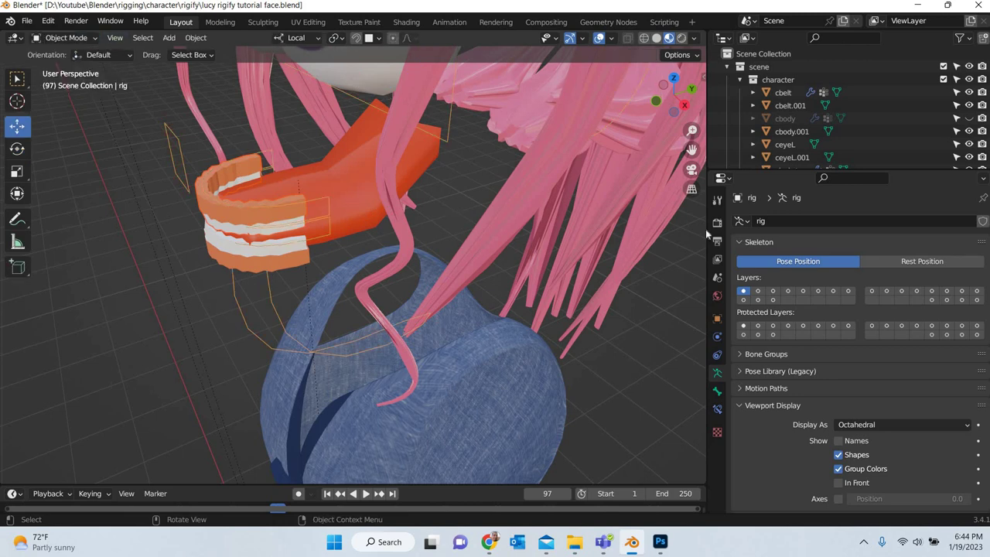
pyautogui.click(348, 203)
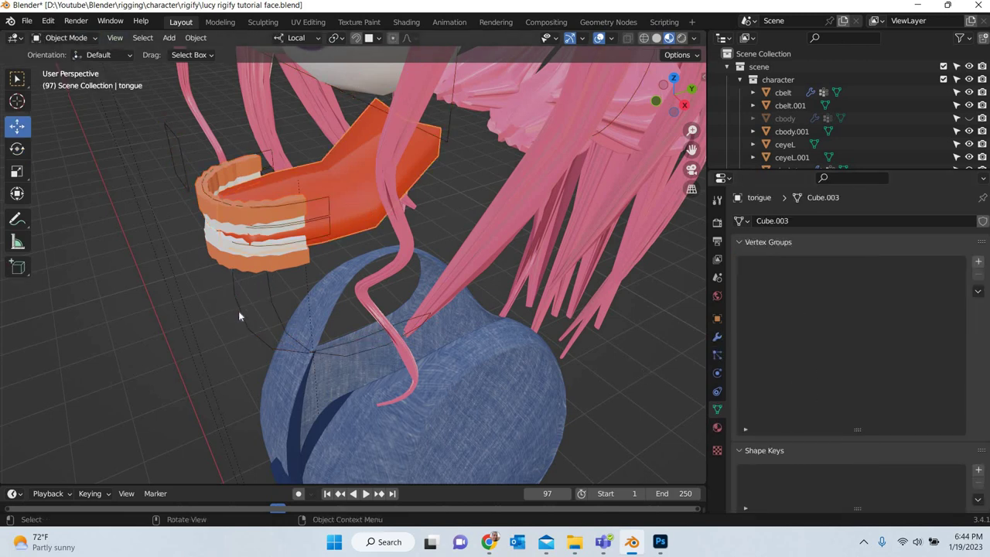
pyautogui.click(228, 331)
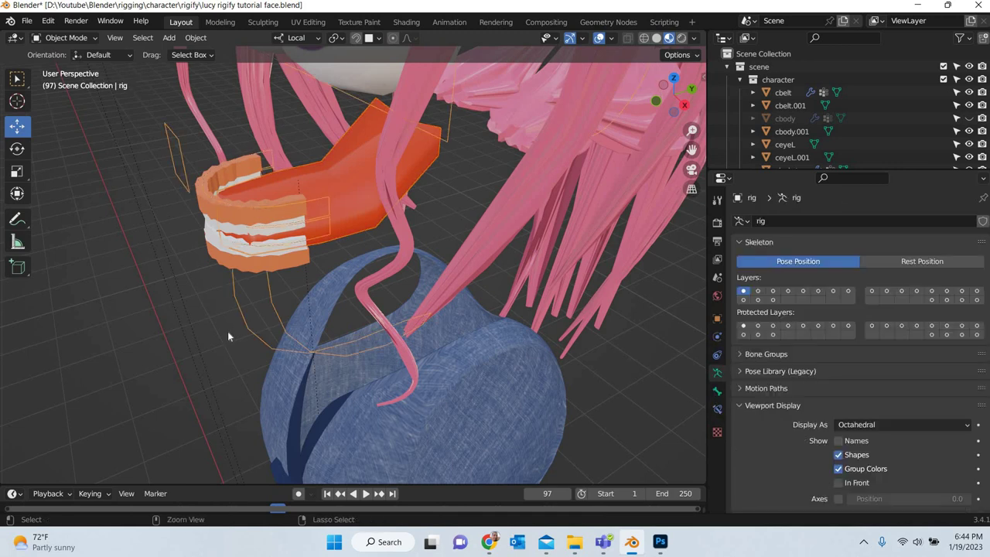
pyautogui.hotkey('ctrl', 'p')
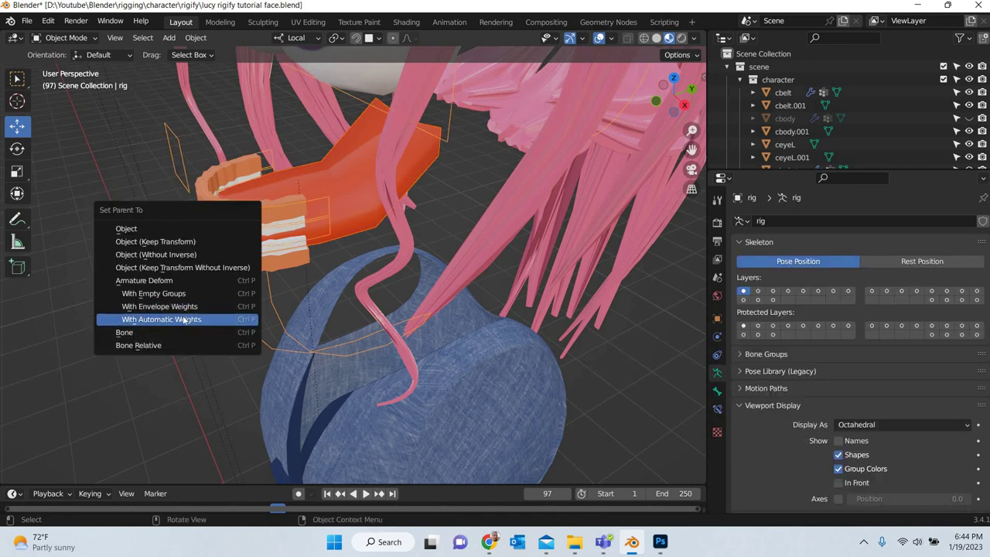
pyautogui.click(194, 320)
pyautogui.click(262, 292)
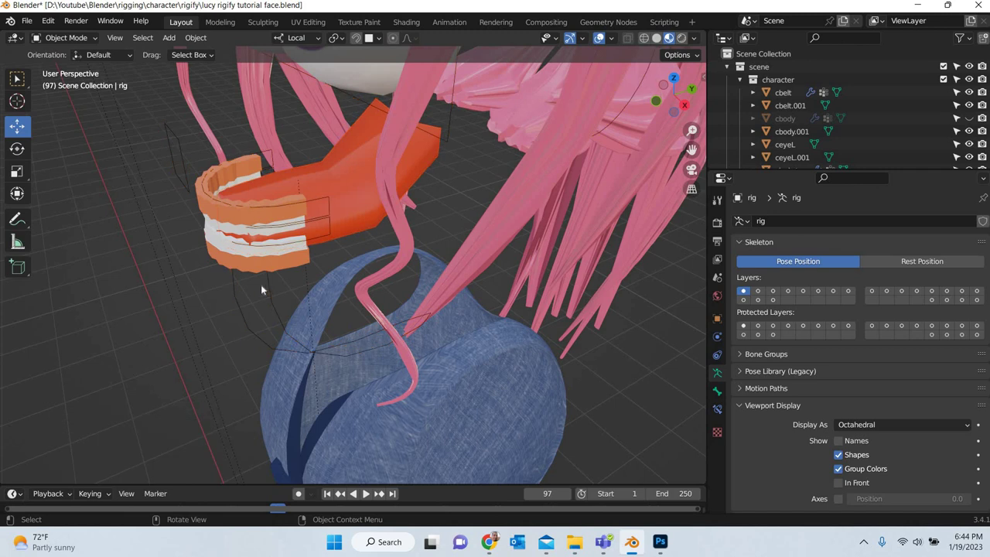
pyautogui.hotkey('ctrl', 'z')
# - In Pose Mode, try rotating the jaw_master control to test how the tongue follows, and cancel the rotation
pyautogui.click(23, 154)
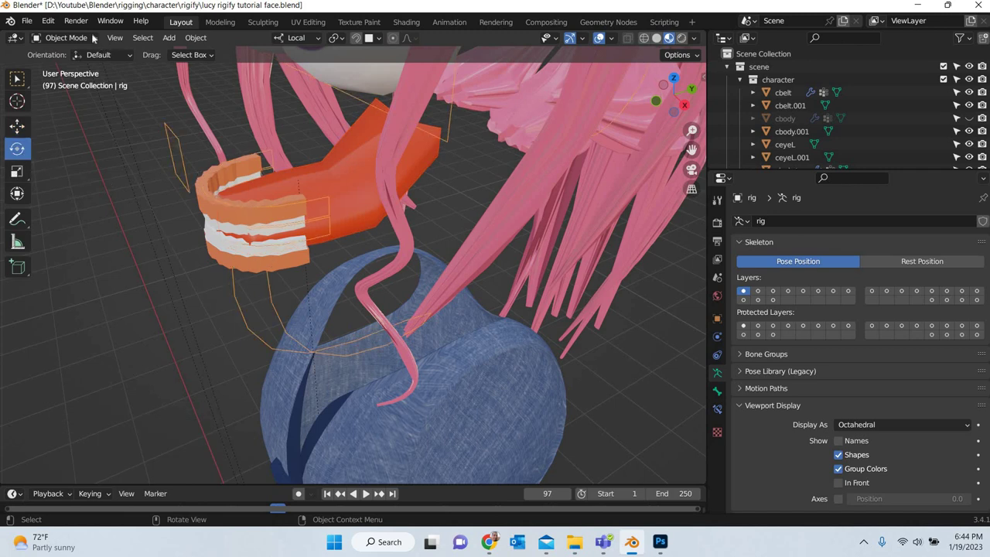
pyautogui.click(66, 38)
pyautogui.click(80, 81)
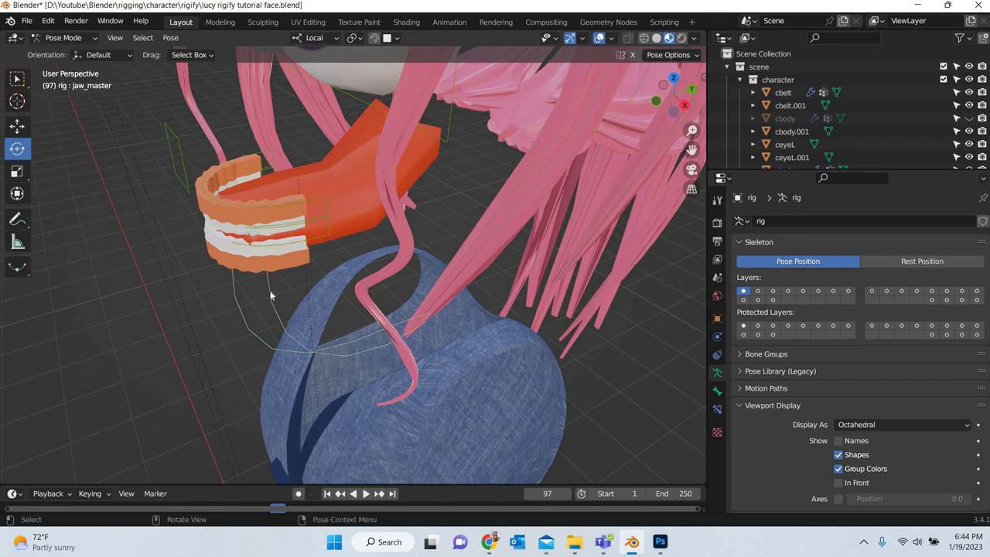
pyautogui.press('a')
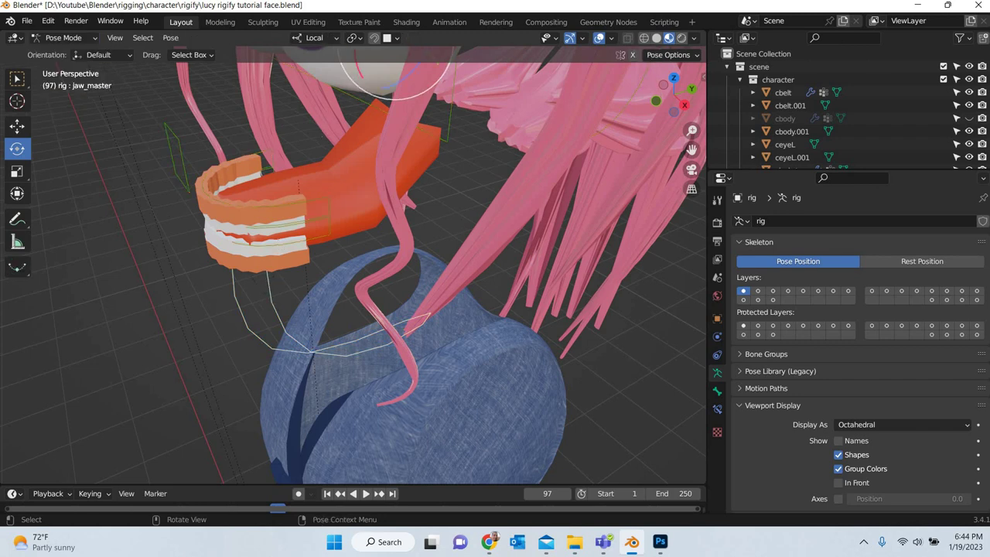
pyautogui.moveTo(361, 72); pyautogui.dragTo(358, 121)
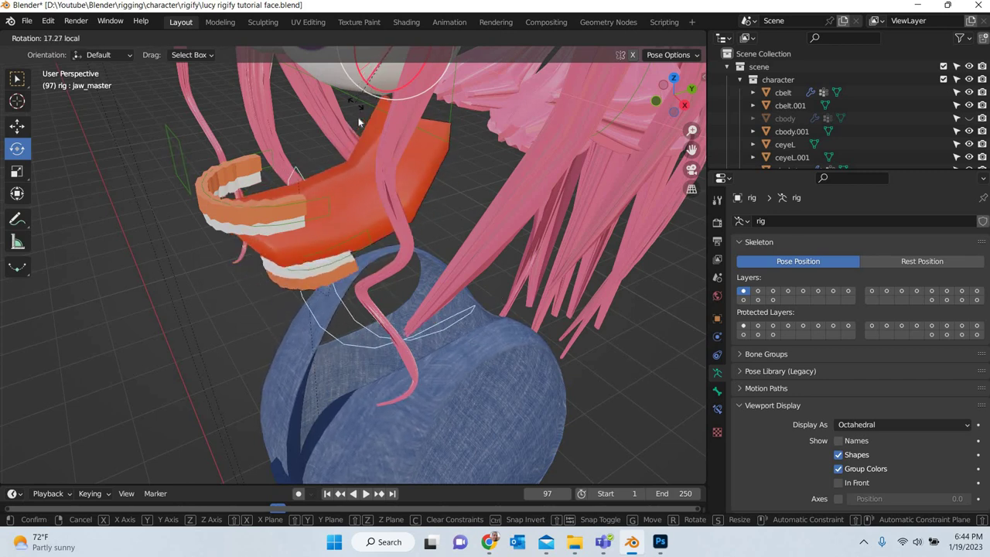
pyautogui.rightClick(309, 239)
pyautogui.moveTo(319, 242); pyautogui.dragTo(236, 102, button='middle')
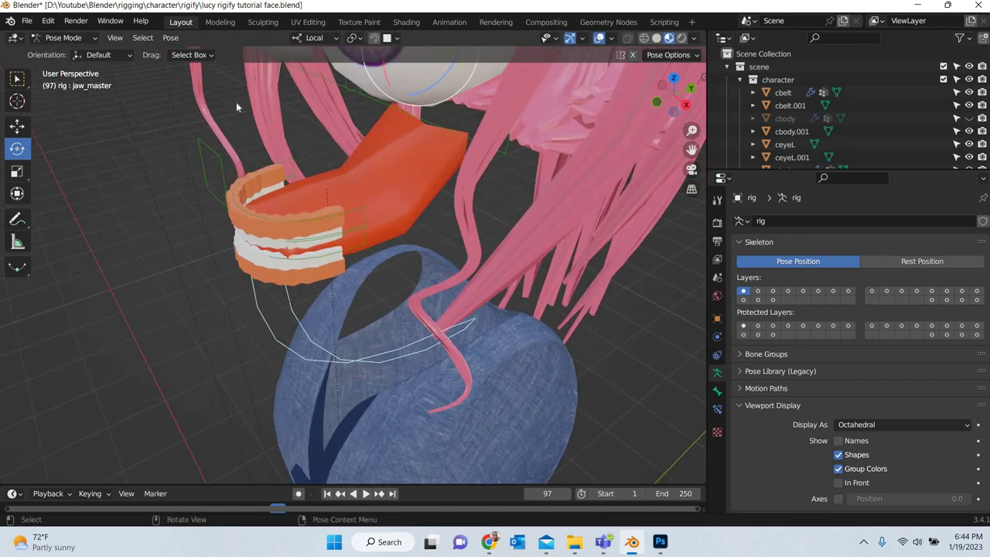
# - Return to Object Mode, select the tongue, and add a Subdivision Surface modifier with a viewport level of 2
pyautogui.click(68, 39)
pyautogui.click(70, 53)
pyautogui.click(400, 210)
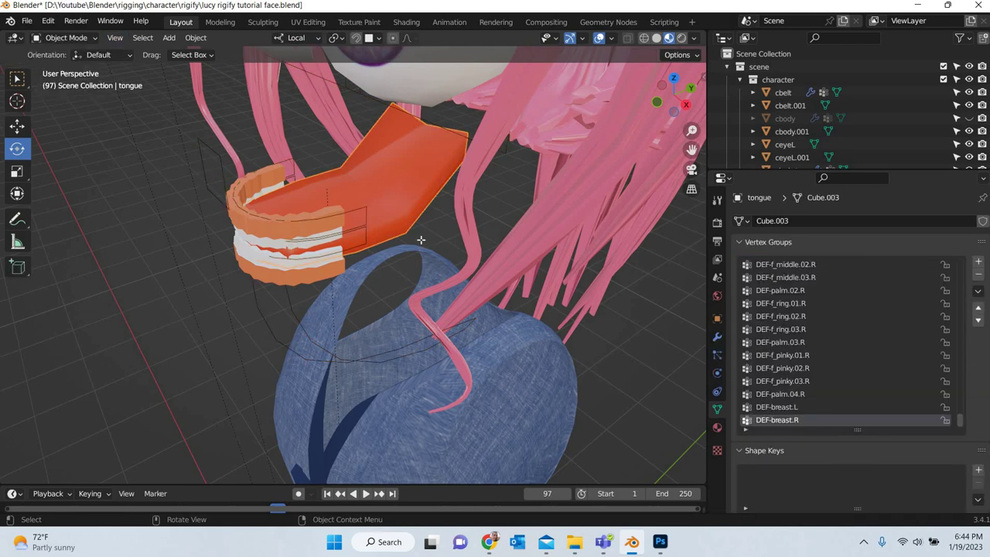
pyautogui.press('Tab')
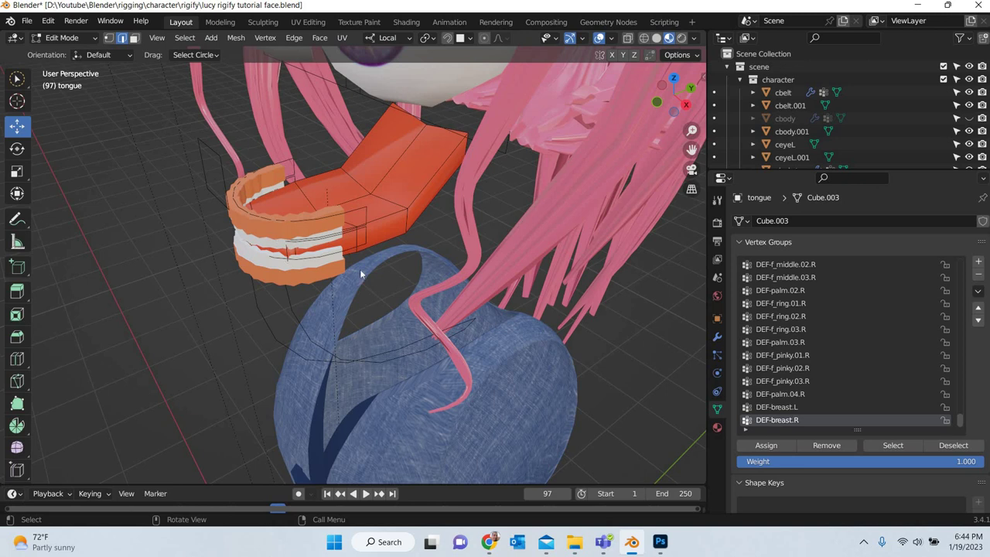
pyautogui.press('Tab')
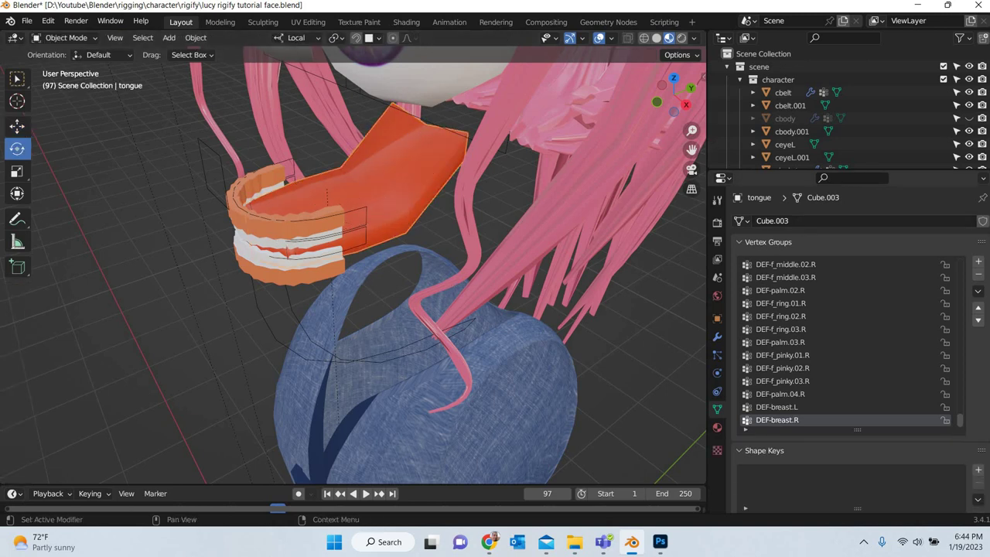
pyautogui.click(770, 221)
pyautogui.click(719, 338)
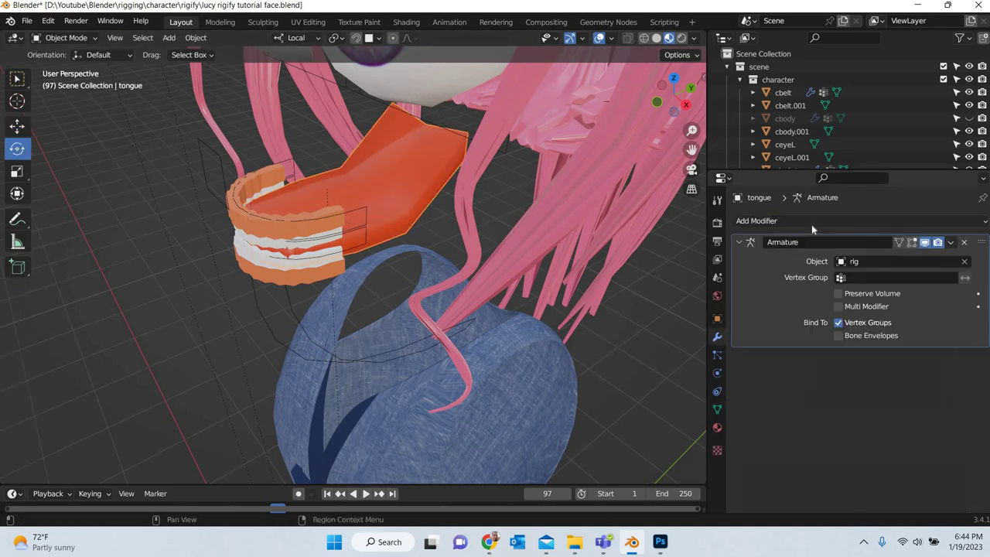
pyautogui.click(805, 225)
pyautogui.click(773, 453)
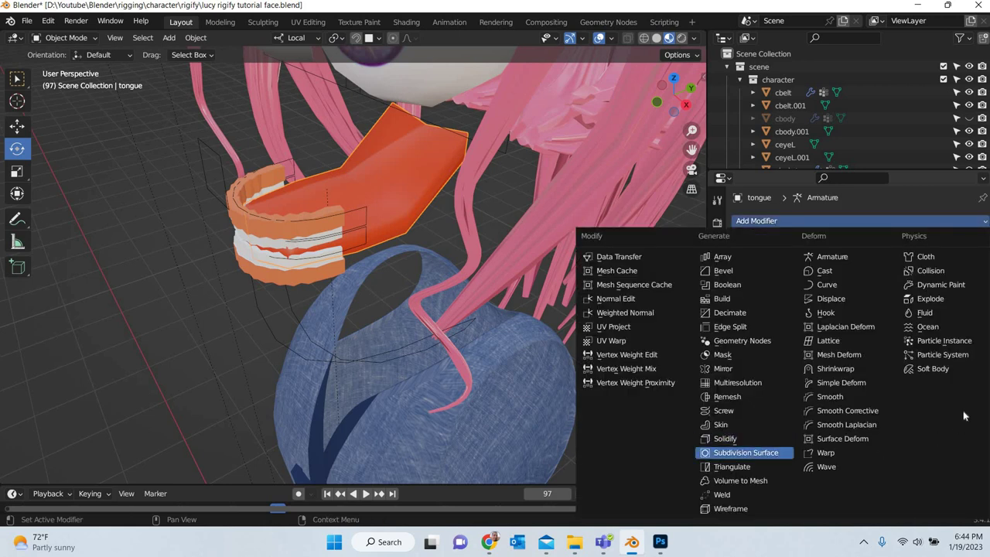
pyautogui.click(970, 392)
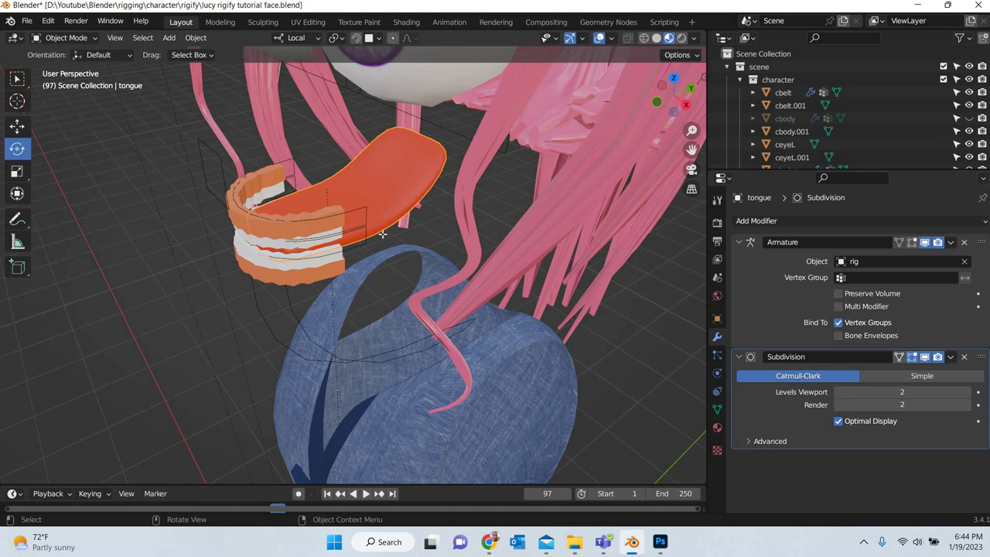
# - In the tongue's Edit Mode, filter its vertex groups by "to" and select the DEF-tongue group
pyautogui.press('Tab')
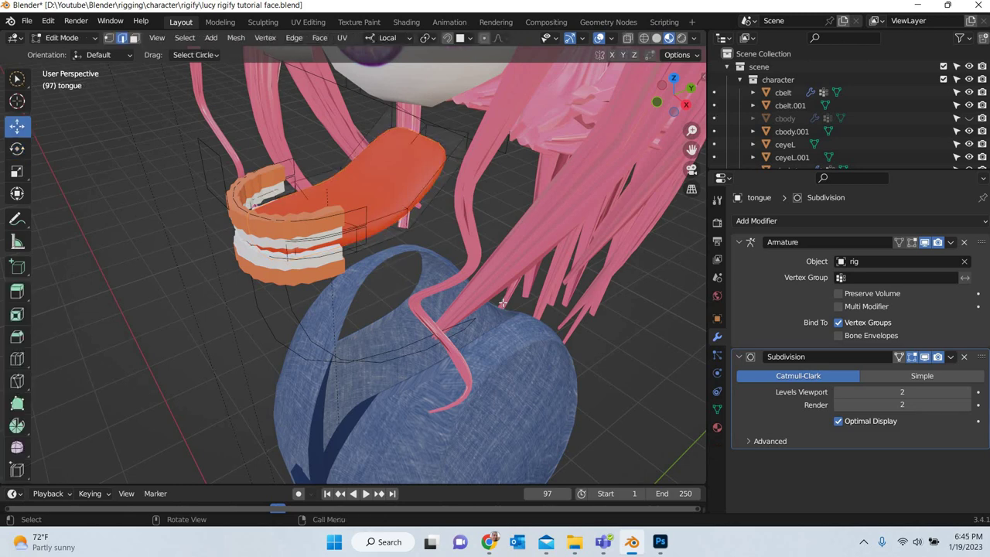
pyautogui.click(717, 409)
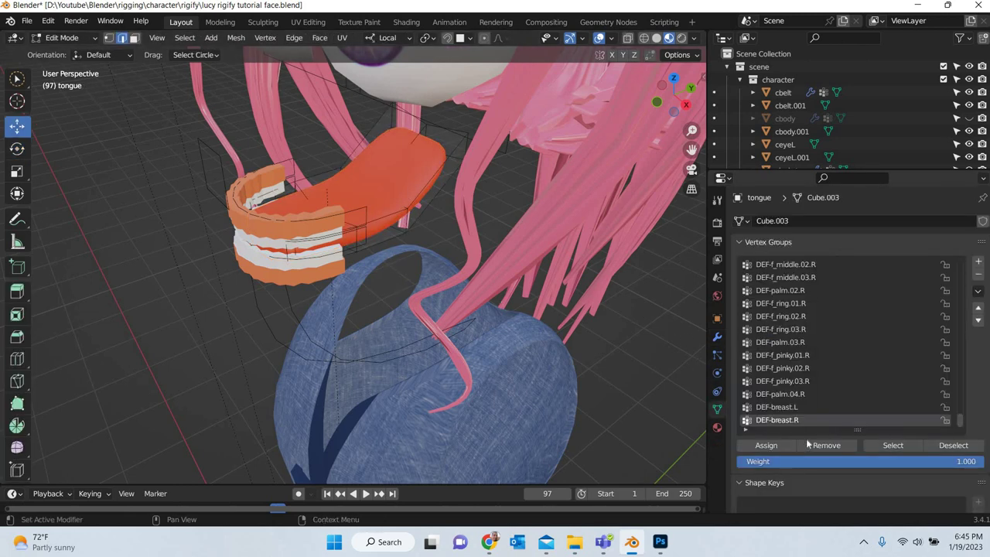
pyautogui.click(747, 431)
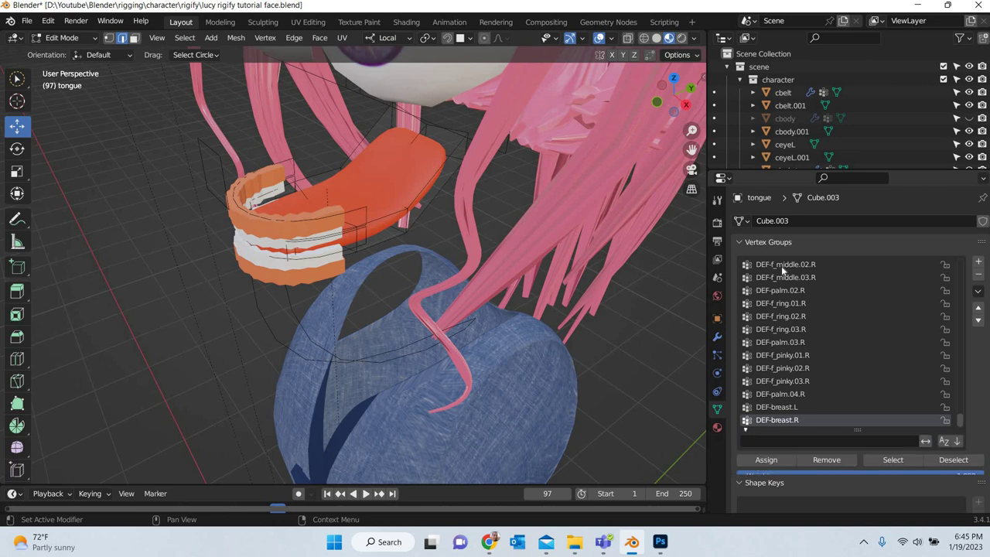
pyautogui.click(786, 440)
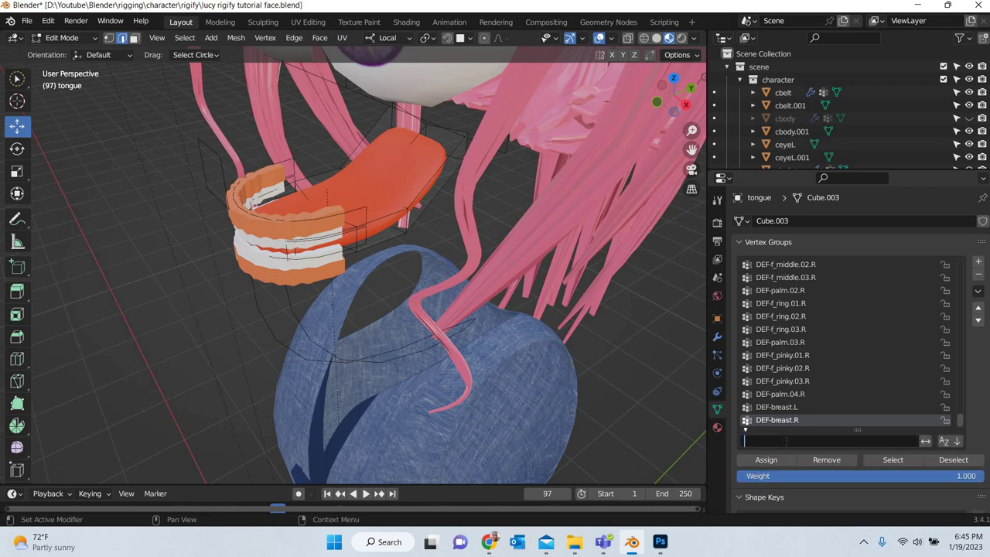
pyautogui.write('to')
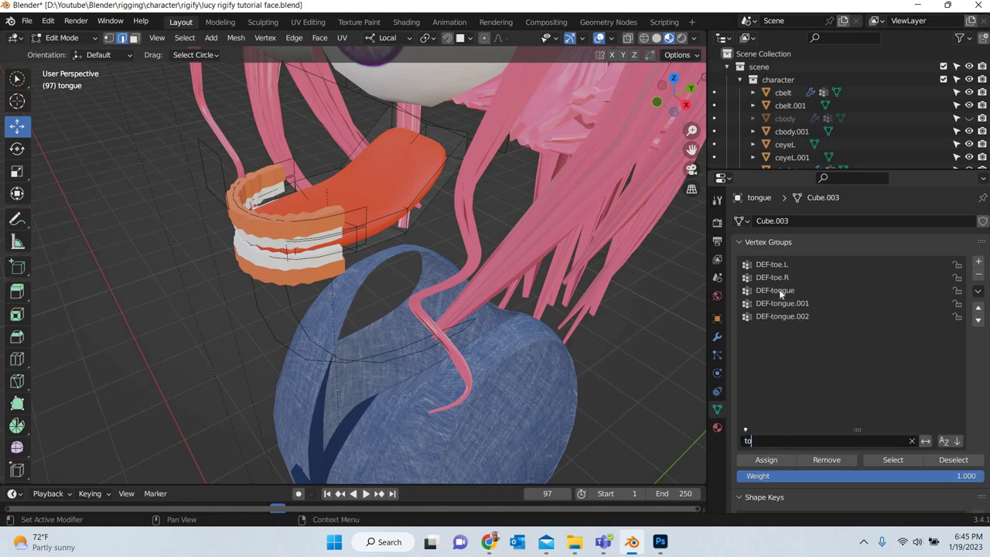
pyautogui.click(779, 290)
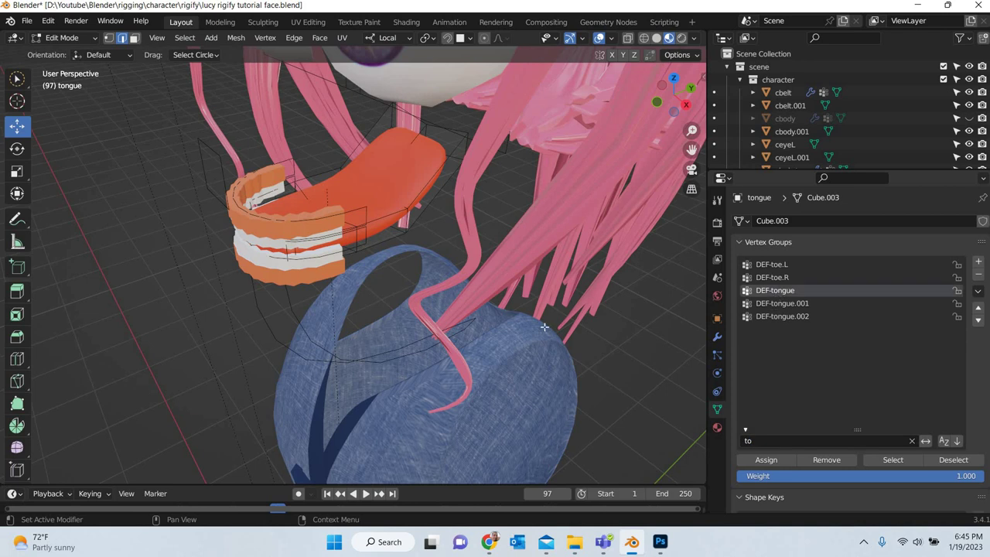
# - Show the tongue in Weight Paint mode and inspect the weights of the DEF-tongue group
pyautogui.click(63, 37)
pyautogui.click(66, 52)
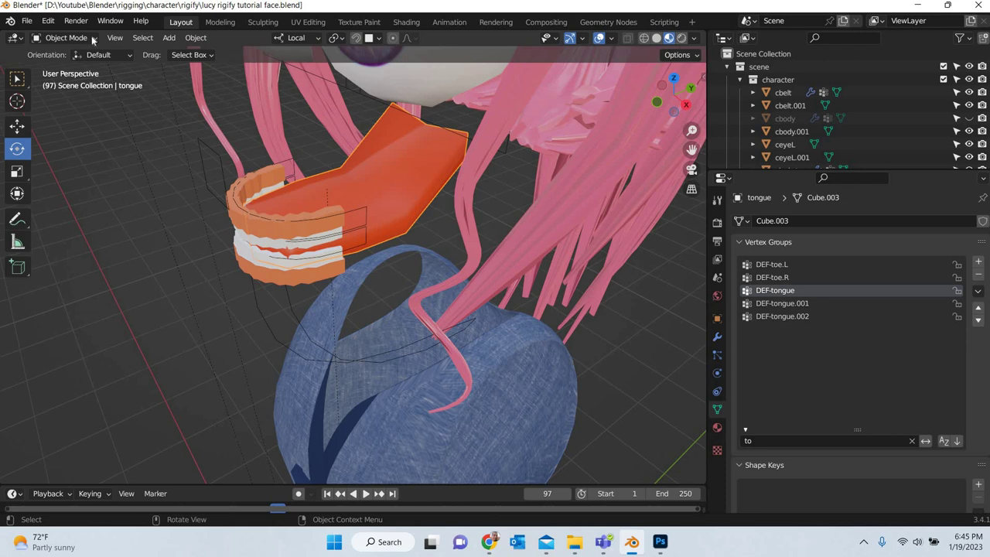
pyautogui.click(66, 37)
pyautogui.click(77, 111)
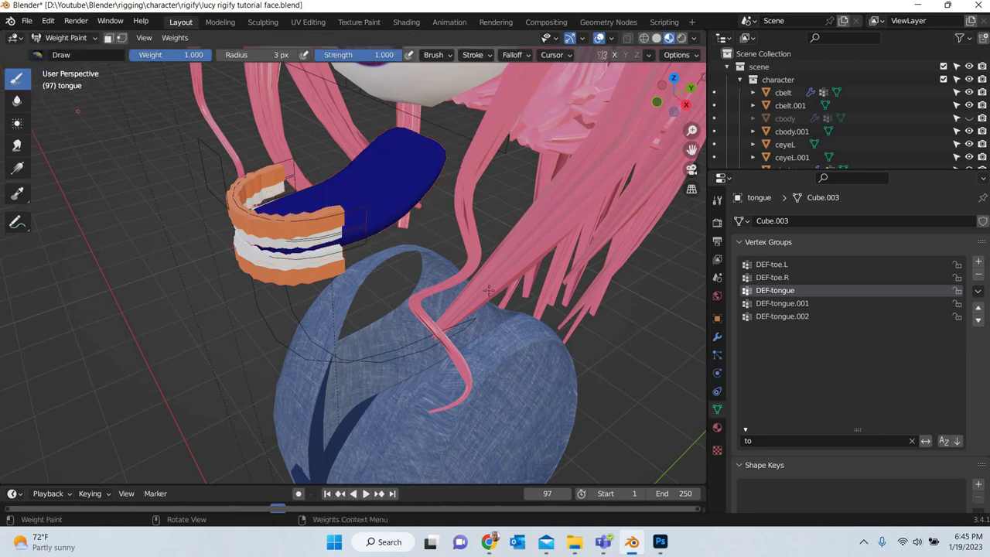
pyautogui.moveTo(321, 326); pyautogui.dragTo(76, 73, button='middle')
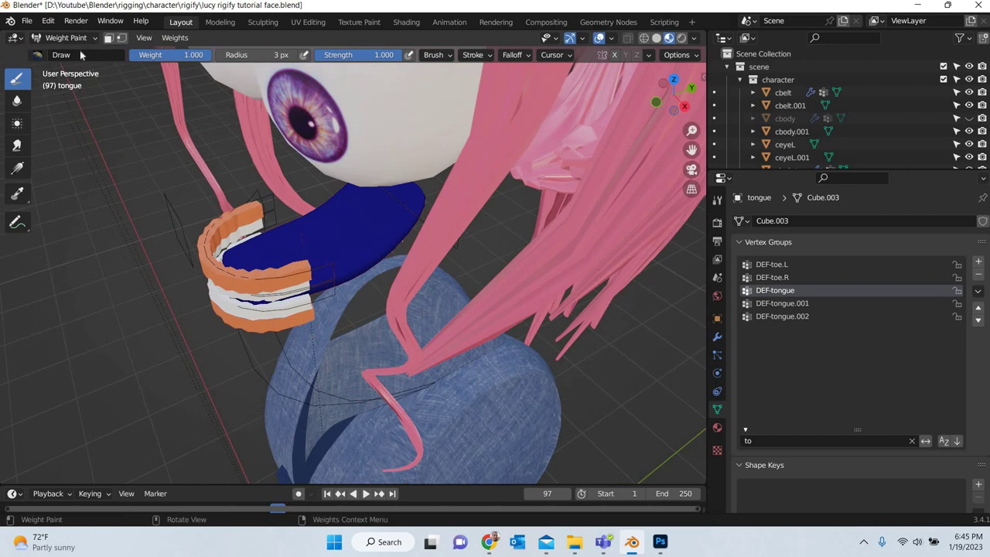
# - Return to Object Mode and hide the teeth up and teeth down meshes
pyautogui.click(66, 37)
pyautogui.click(63, 49)
pyautogui.keyDown('shift'); pyautogui.click(216, 292); pyautogui.keyUp('shift')
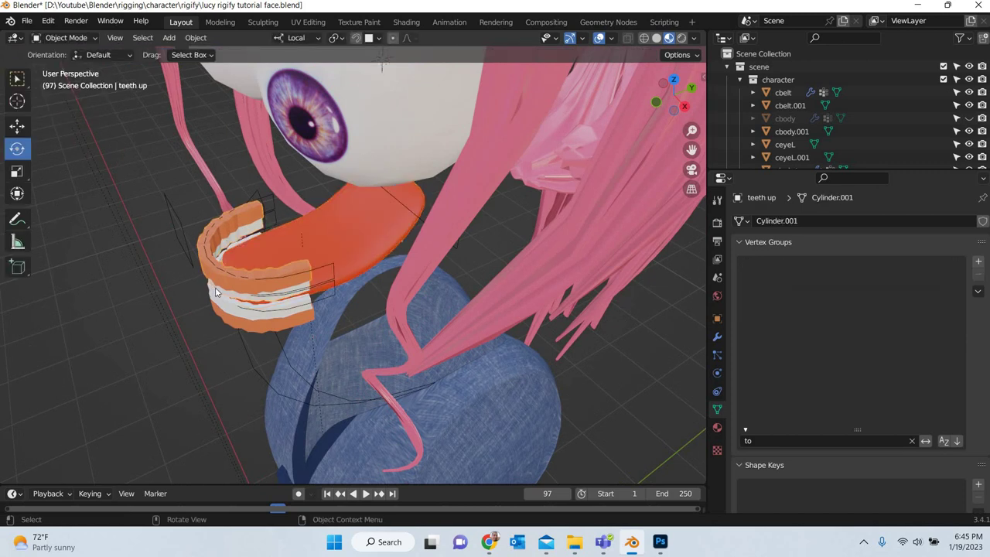
pyautogui.press('h')
pyautogui.click(210, 318)
pyautogui.press('h')
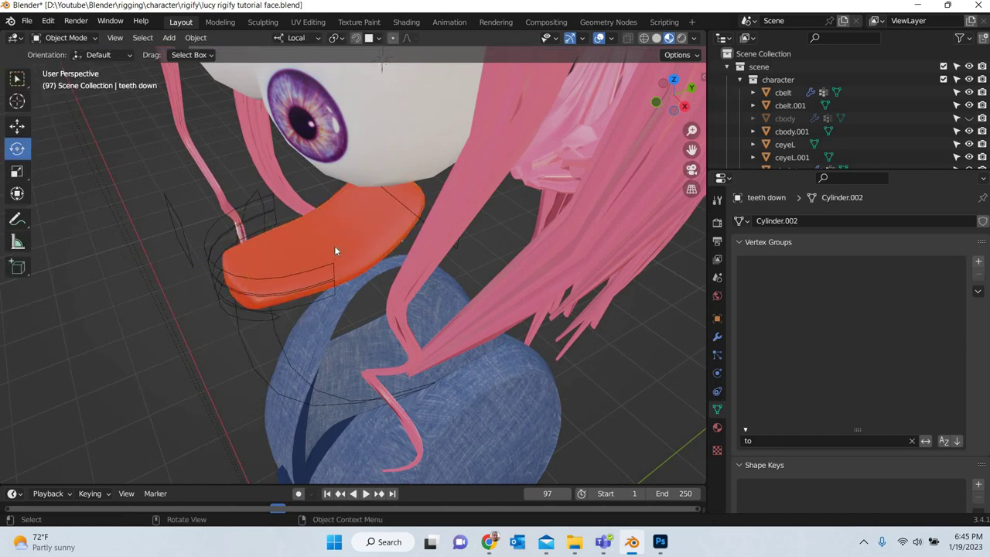
# - Select the tongue, switch it to Weight Paint mode, and set the Draw brush radius to 90 px
pyautogui.click(348, 238)
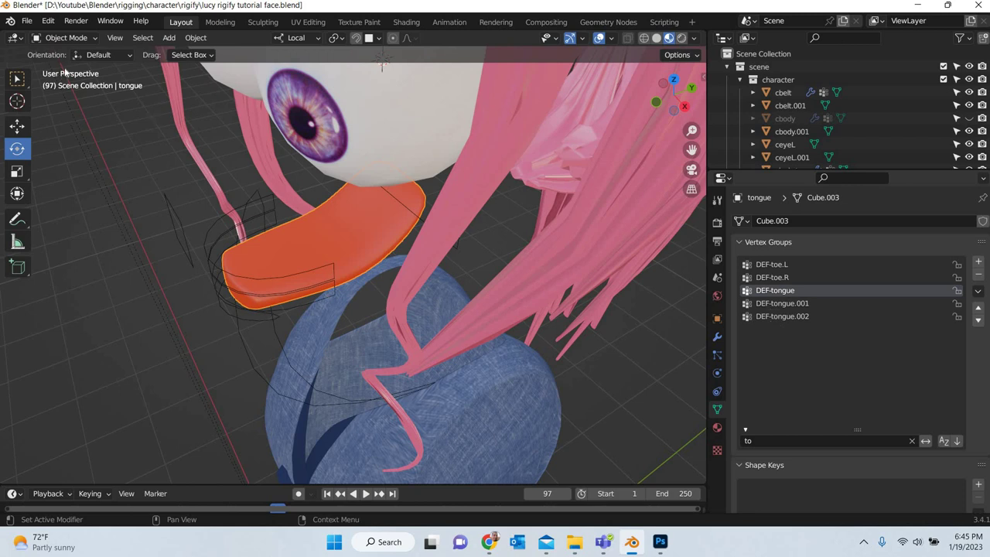
pyautogui.click(66, 37)
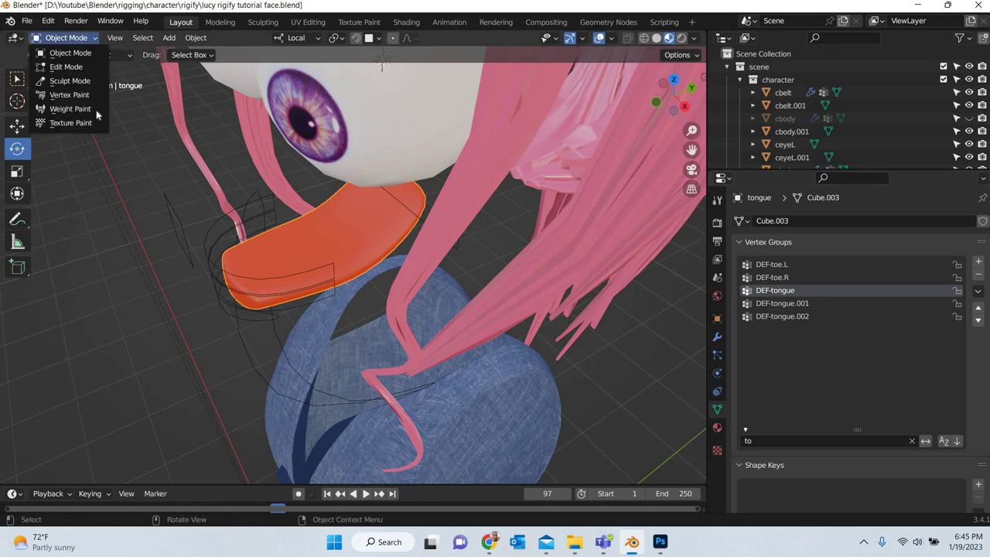
pyautogui.click(60, 109)
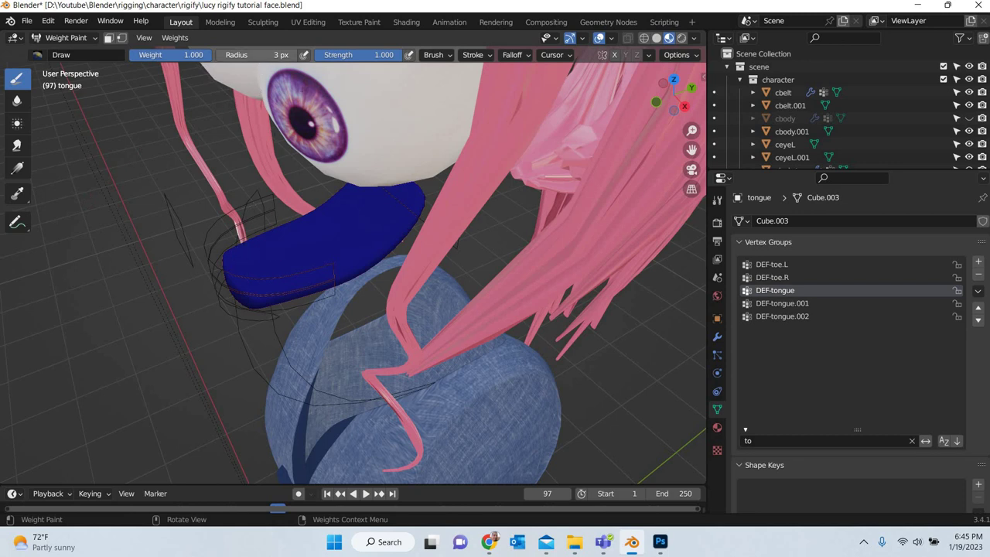
pyautogui.click(257, 55)
pyautogui.write('90')
pyautogui.press('Return')
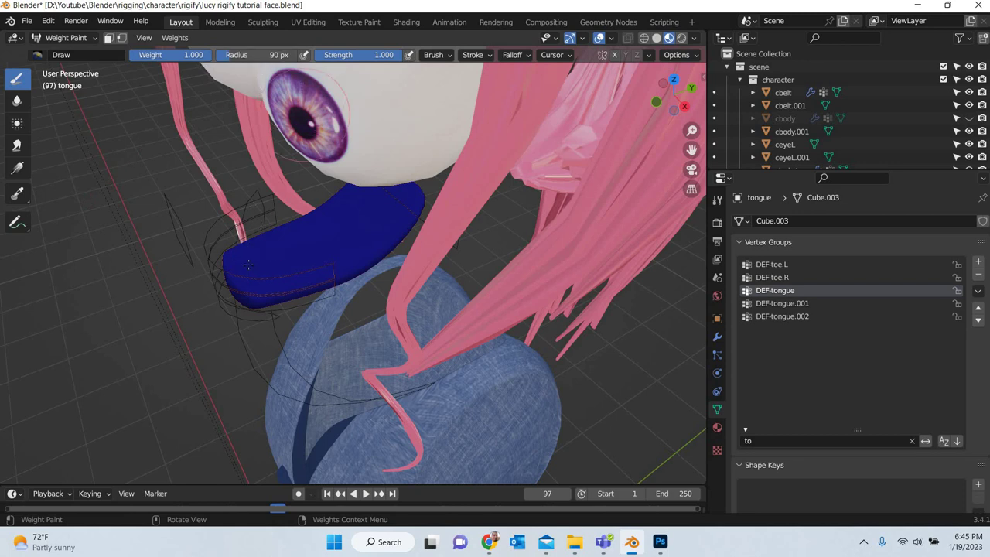
# - Paint weight 1.000 onto the tip and underside of the tongue's front for the DEF-tongue vertex group
pyautogui.moveTo(242, 273)
pyautogui.mouseDown()
pyautogui.moveTo(261, 280)
pyautogui.moveTo(264, 267)
pyautogui.mouseUp()
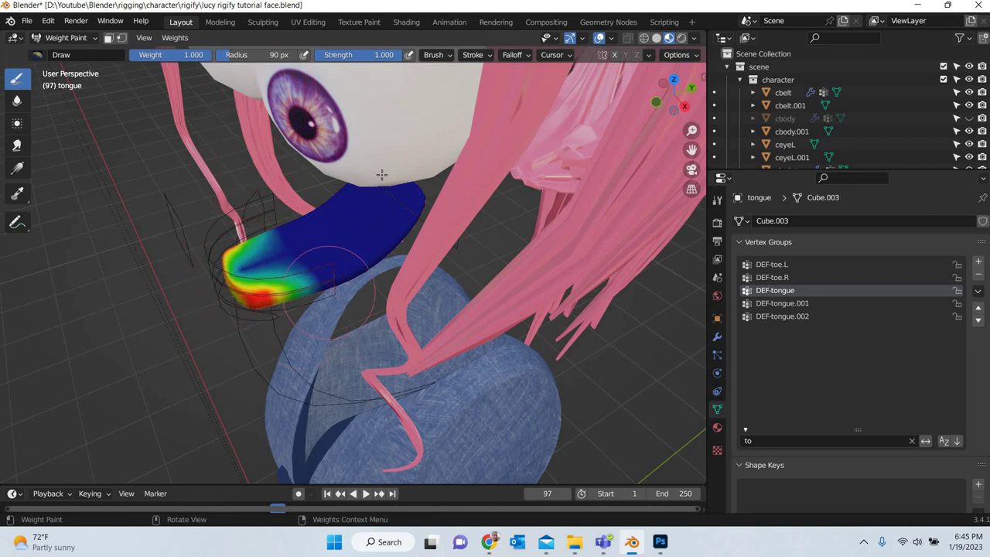
pyautogui.moveTo(379, 175)
pyautogui.mouseDown(button='middle')
pyautogui.moveTo(404, 407)
pyautogui.moveTo(424, 339)
pyautogui.mouseUp(button='middle')
pyautogui.scroll(1, 430, 339)
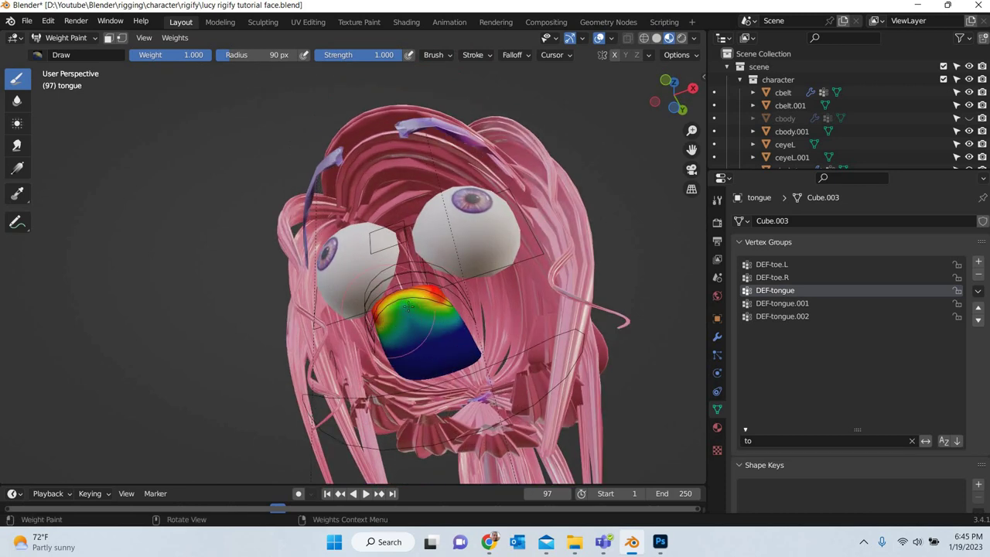
pyautogui.moveTo(408, 307); pyautogui.dragTo(406, 303)
pyautogui.moveTo(383, 338); pyautogui.dragTo(418, 337)
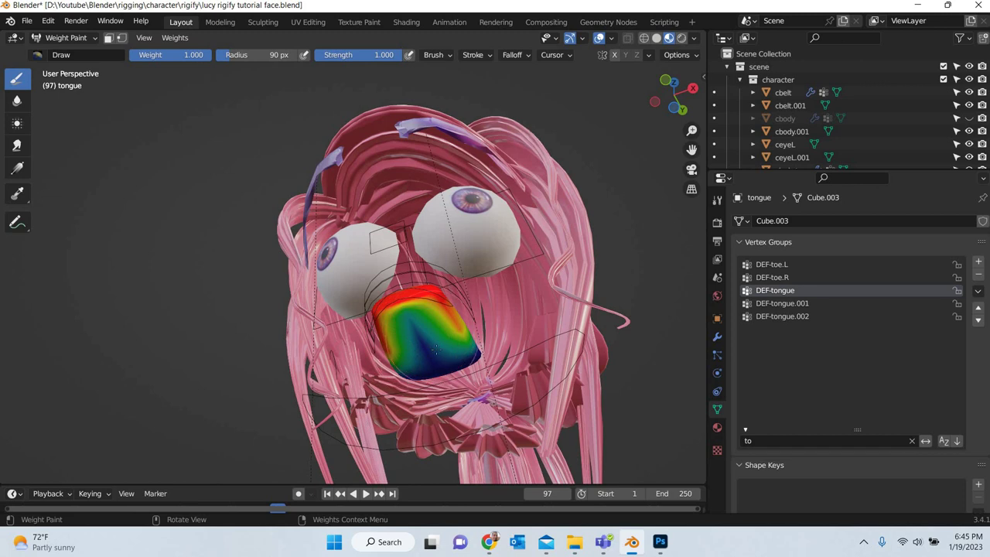
pyautogui.moveTo(430, 348); pyautogui.dragTo(439, 321, button='middle')
pyautogui.scroll(3, 441, 337)
pyautogui.moveTo(495, 327); pyautogui.dragTo(556, 305)
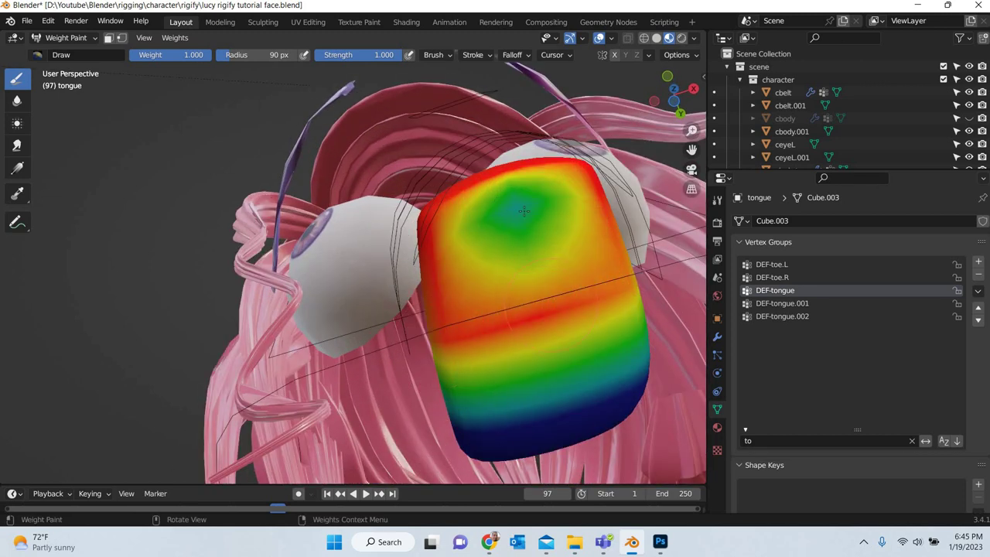
# - Fill the upper surface of the tongue's front section with full DEF-tongue weight
pyautogui.moveTo(528, 273); pyautogui.dragTo(451, 313, button='middle')
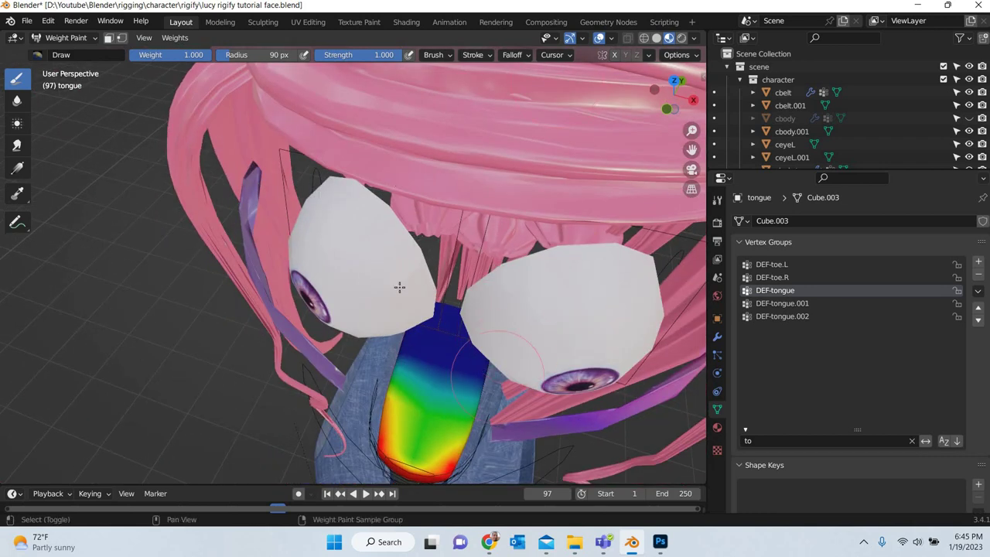
pyautogui.keyDown('shift'); pyautogui.moveTo(400, 287); pyautogui.dragTo(325, 128, button='middle'); pyautogui.keyUp('shift')
pyautogui.moveTo(217, 262); pyautogui.dragTo(263, 266, button='middle')
pyautogui.scroll(3, 263, 265)
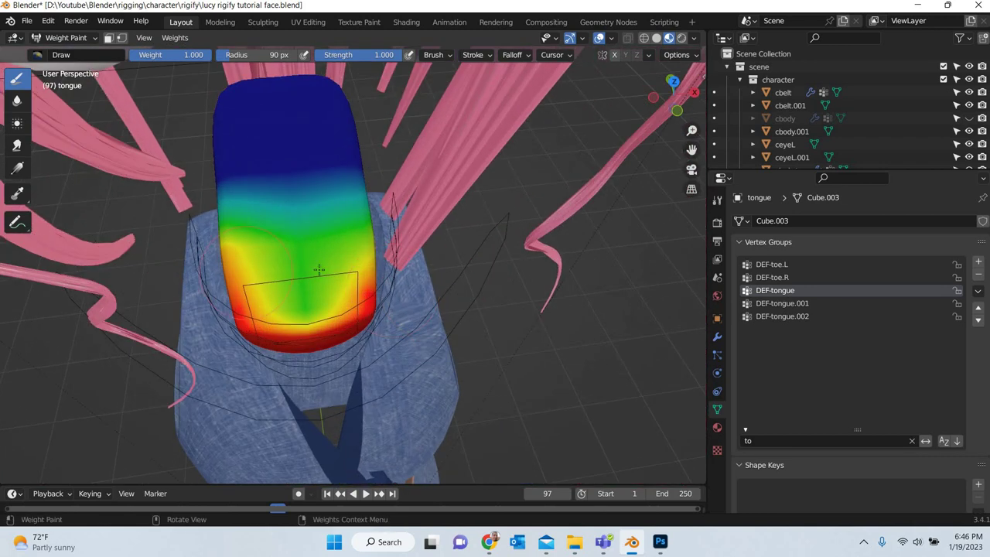
pyautogui.moveTo(319, 269)
pyautogui.mouseDown()
pyautogui.moveTo(310, 261)
pyautogui.moveTo(332, 309)
pyautogui.moveTo(368, 238)
pyautogui.moveTo(366, 277)
pyautogui.mouseUp()
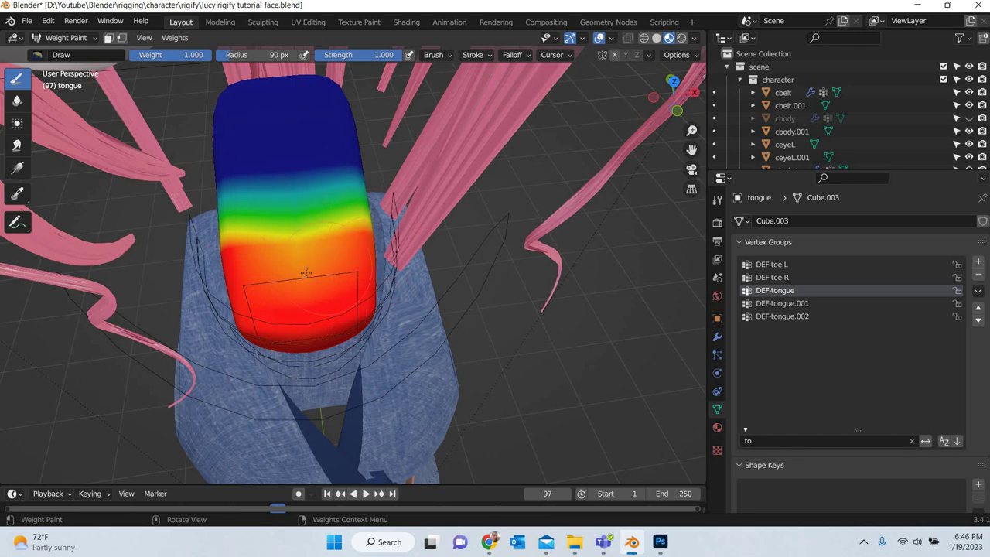
pyautogui.moveTo(306, 272); pyautogui.dragTo(294, 248)
# - Select the DEF-tongue.001 group and paint a band of weight around the tongue's middle section, top, sides and underside
pyautogui.click(782, 303)
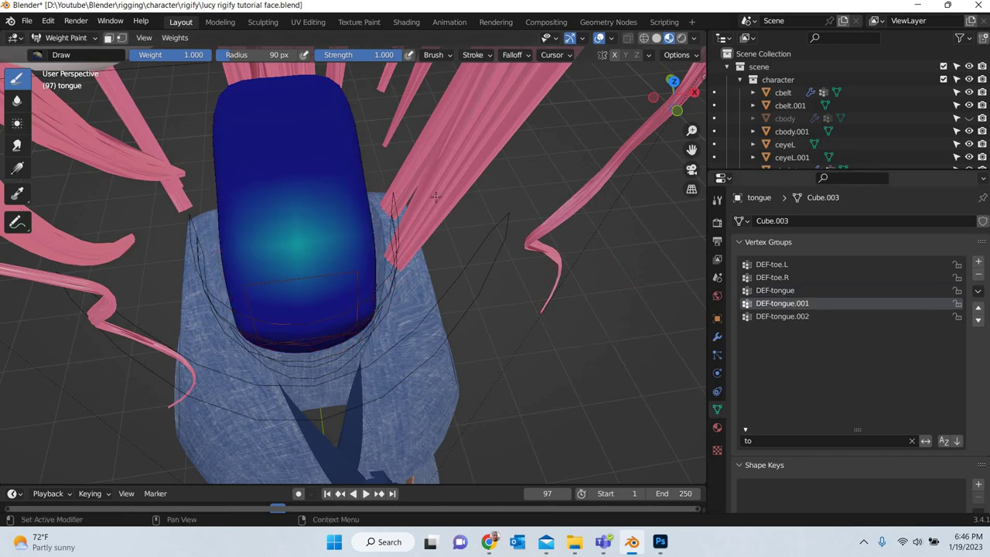
pyautogui.moveTo(285, 209); pyautogui.dragTo(277, 182)
pyautogui.moveTo(298, 194); pyautogui.dragTo(358, 261, button='middle')
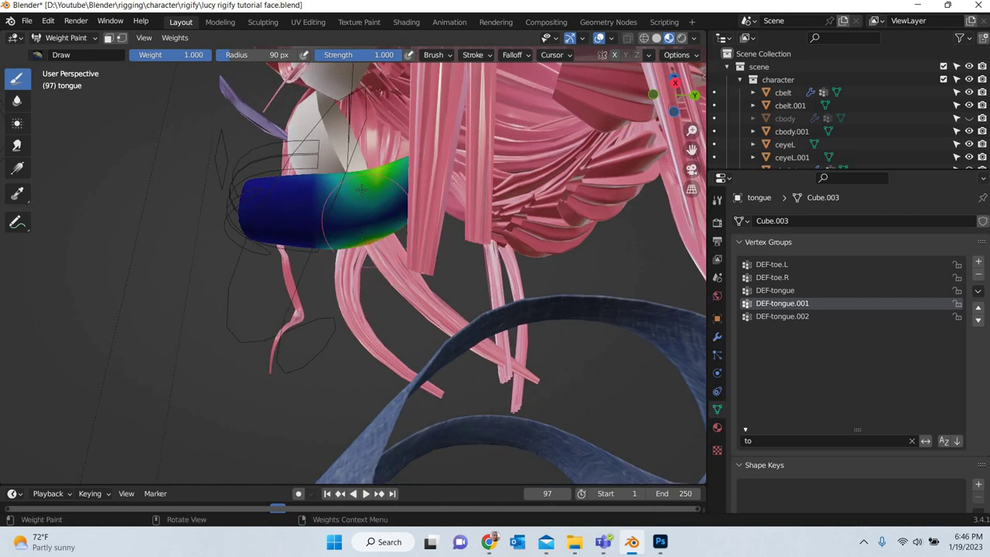
pyautogui.moveTo(362, 189); pyautogui.dragTo(370, 167, button='middle')
pyautogui.scroll(4, 379, 209)
pyautogui.moveTo(393, 245); pyautogui.dragTo(378, 166)
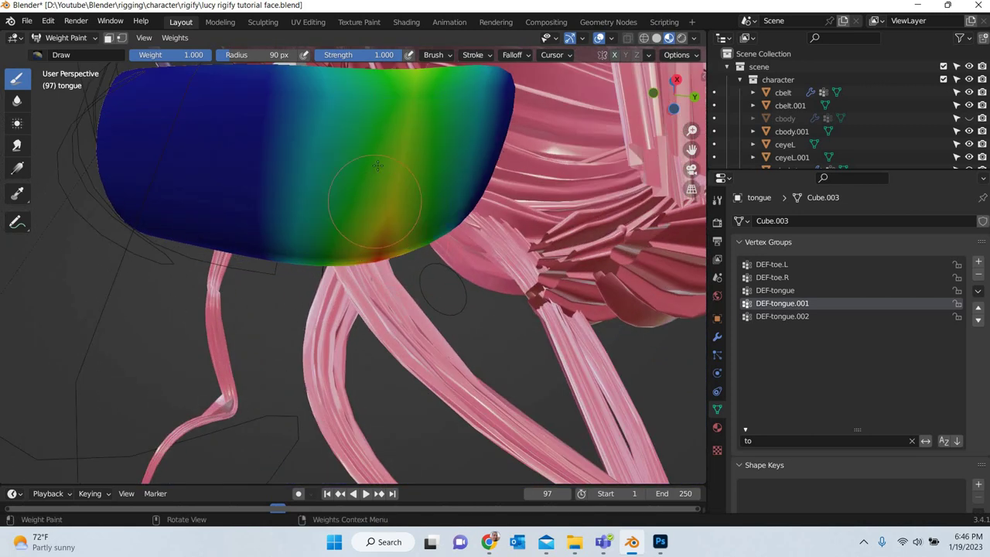
pyautogui.moveTo(395, 223); pyautogui.dragTo(404, 137)
pyautogui.moveTo(404, 138); pyautogui.dragTo(438, 331, button='middle')
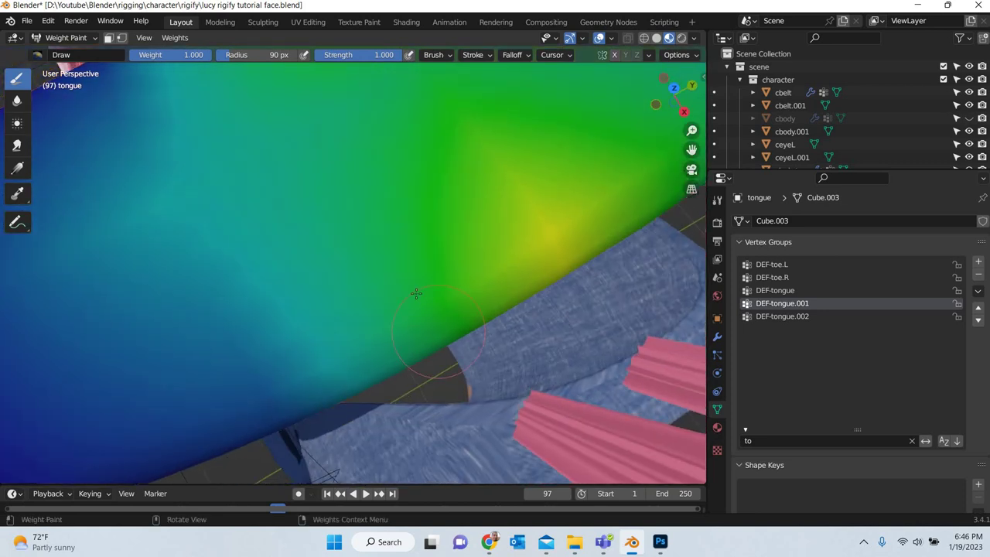
pyautogui.scroll(-6, 416, 294)
pyautogui.moveTo(420, 295)
pyautogui.mouseDown(button='middle')
pyautogui.moveTo(504, 263)
pyautogui.moveTo(388, 176)
pyautogui.moveTo(398, 166)
pyautogui.mouseUp(button='middle')
pyautogui.moveTo(422, 162); pyautogui.dragTo(330, 168)
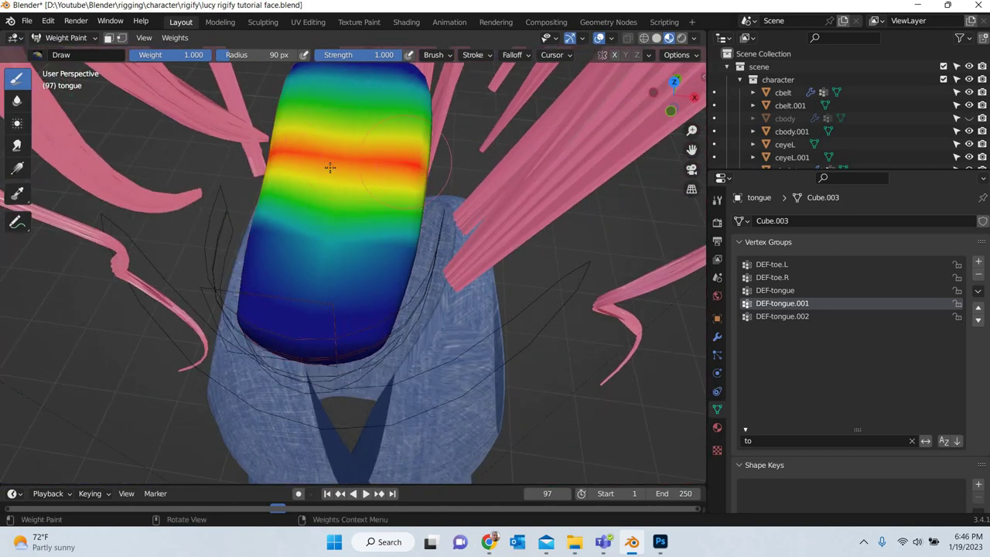
# - Select the DEF-tongue.002 group and begin painting weight 1.000 on the rear part of the tongue
pyautogui.click(782, 316)
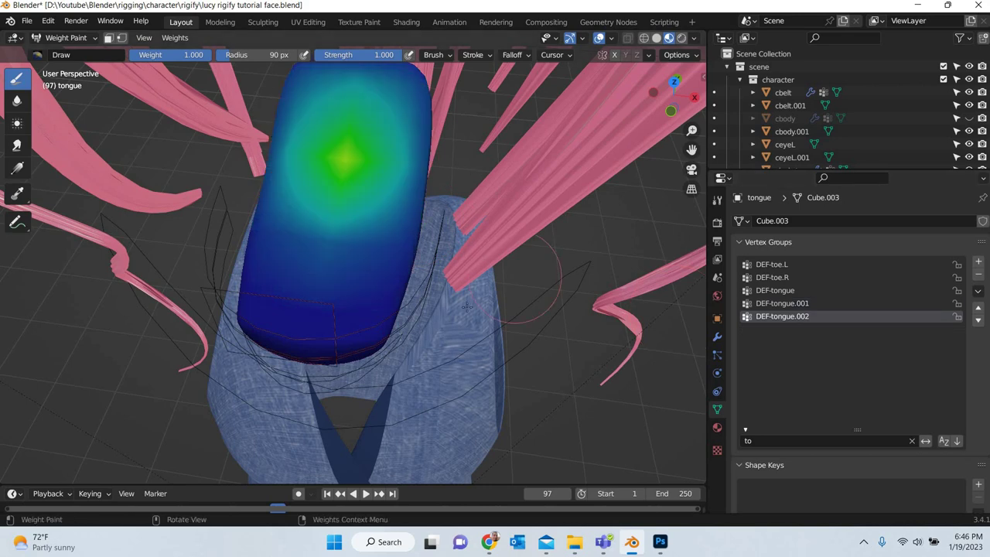
pyautogui.moveTo(490, 282); pyautogui.dragTo(458, 294, button='middle')
pyautogui.moveTo(590, 265); pyautogui.dragTo(464, 248, button='middle')
pyautogui.moveTo(361, 223)
pyautogui.mouseDown()
pyautogui.moveTo(357, 208)
pyautogui.moveTo(385, 234)
pyautogui.mouseUp()
pyautogui.moveTo(539, 201); pyautogui.dragTo(472, 237, button='middle')
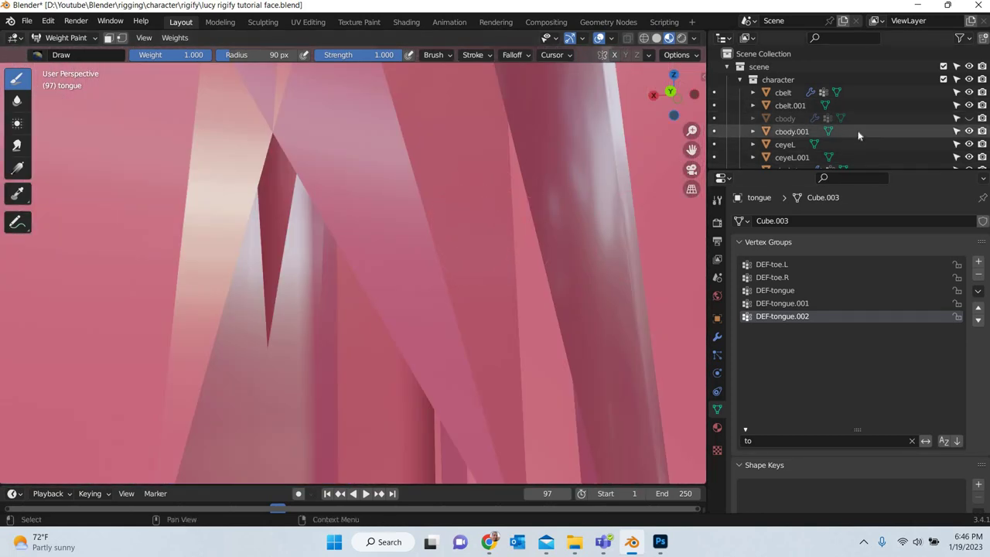
# - Hide the hair mesh and paint full DEF-tongue.002 weight over the top and underside of the tongue's rear end
pyautogui.scroll(-3, 857, 130)
pyautogui.click(969, 113)
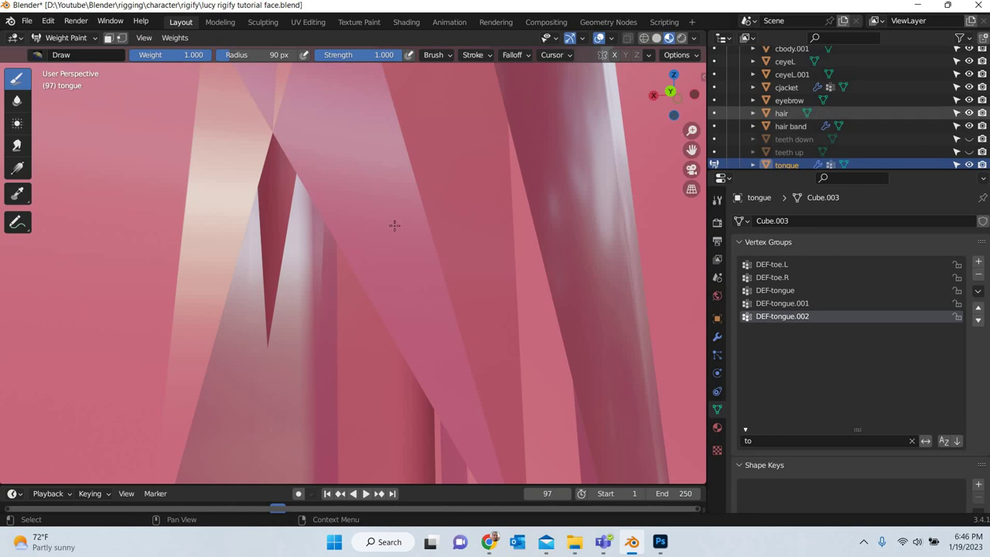
pyautogui.moveTo(400, 219)
pyautogui.mouseDown()
pyautogui.moveTo(364, 209)
pyautogui.moveTo(308, 223)
pyautogui.moveTo(430, 303)
pyautogui.mouseUp()
pyautogui.moveTo(424, 228); pyautogui.dragTo(318, 221, button='middle')
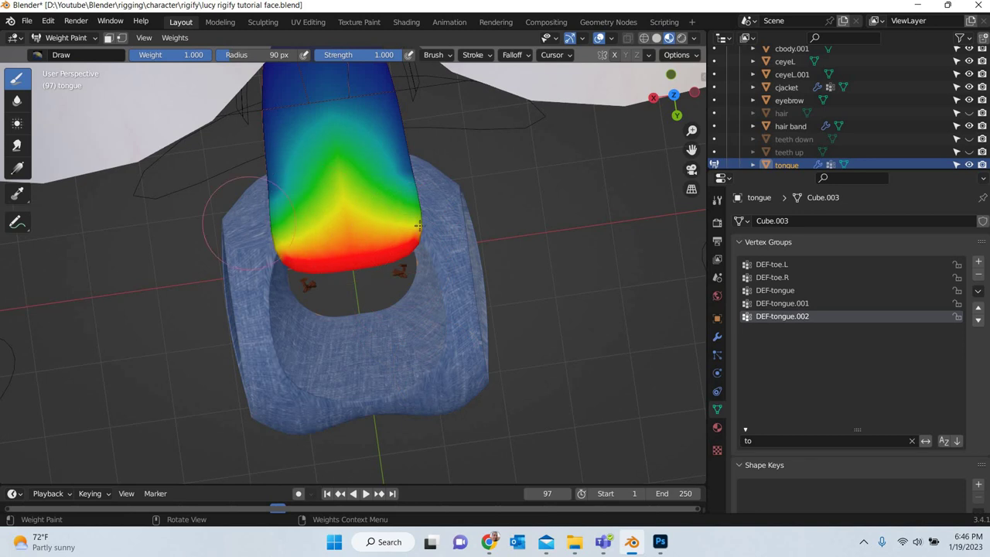
pyautogui.moveTo(492, 140)
pyautogui.mouseDown(button='middle')
pyautogui.moveTo(333, 232)
pyautogui.moveTo(313, 302)
pyautogui.moveTo(313, 384)
pyautogui.moveTo(341, 364)
pyautogui.moveTo(393, 283)
pyautogui.moveTo(394, 260)
pyautogui.moveTo(541, 327)
pyautogui.moveTo(503, 232)
pyautogui.moveTo(453, 194)
pyautogui.mouseUp(button='middle')
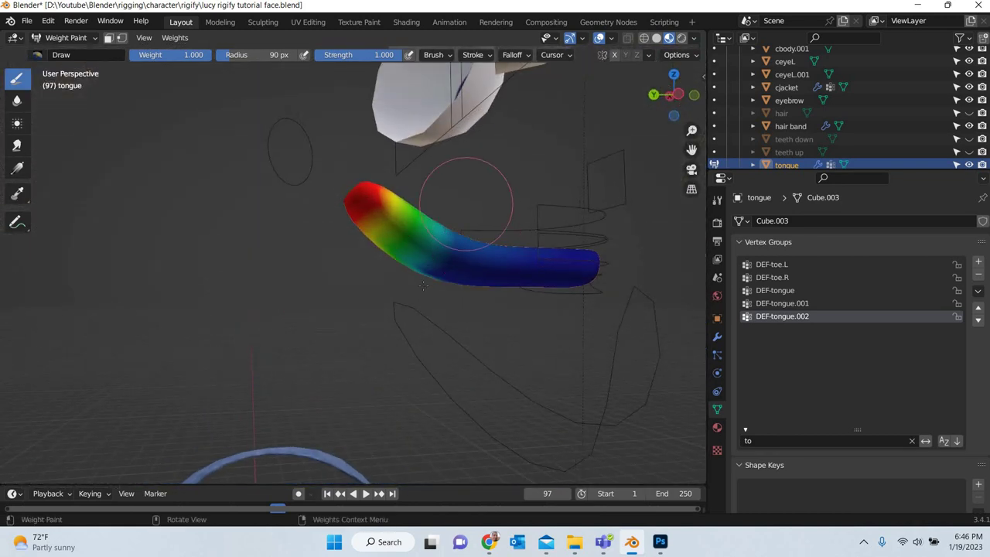
pyautogui.moveTo(427, 290); pyautogui.dragTo(370, 317, button='middle')
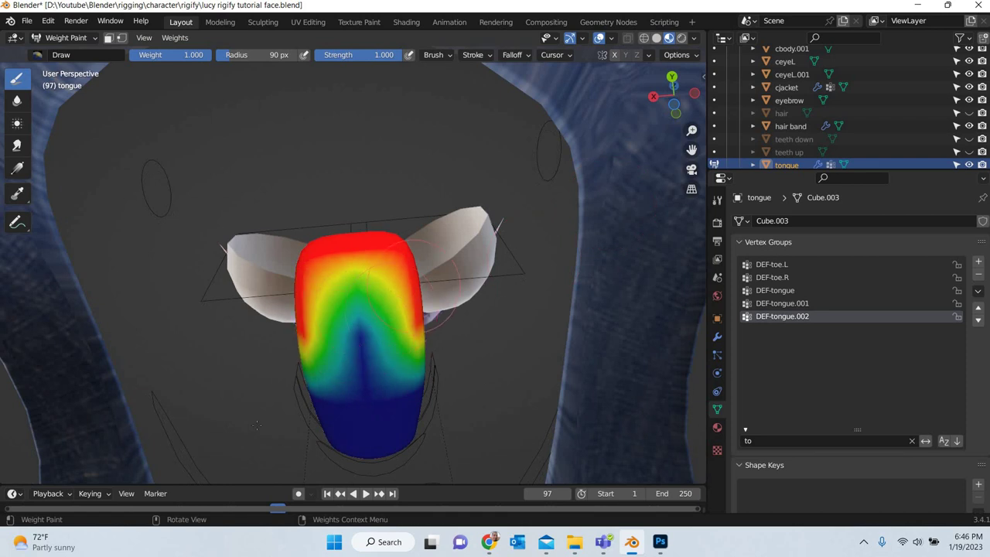
pyautogui.moveTo(257, 424); pyautogui.dragTo(360, 261, button='middle')
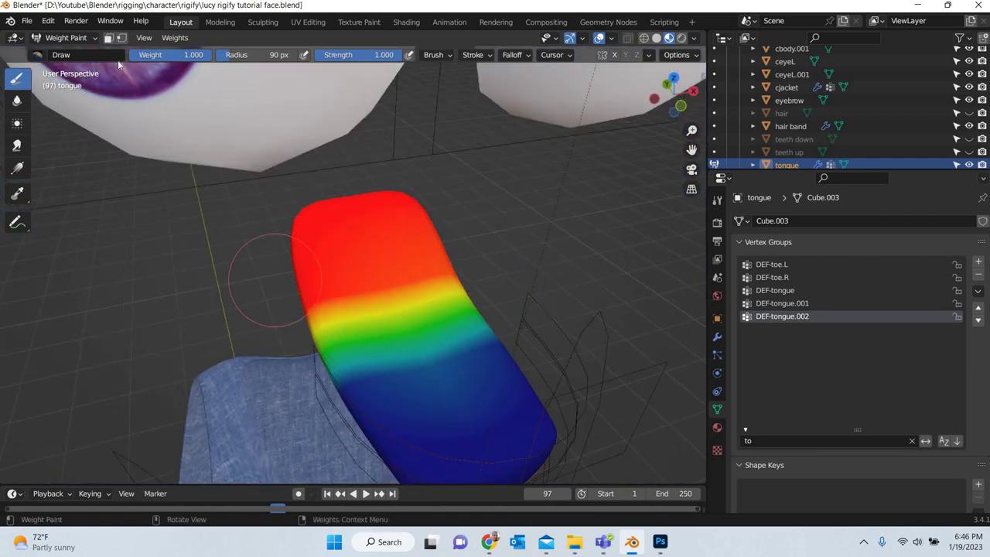
# - Return the tongue to Object Mode, select the rig, switch it to Pose Mode and select the jaw_master bone
pyautogui.click(66, 37)
pyautogui.click(67, 50)
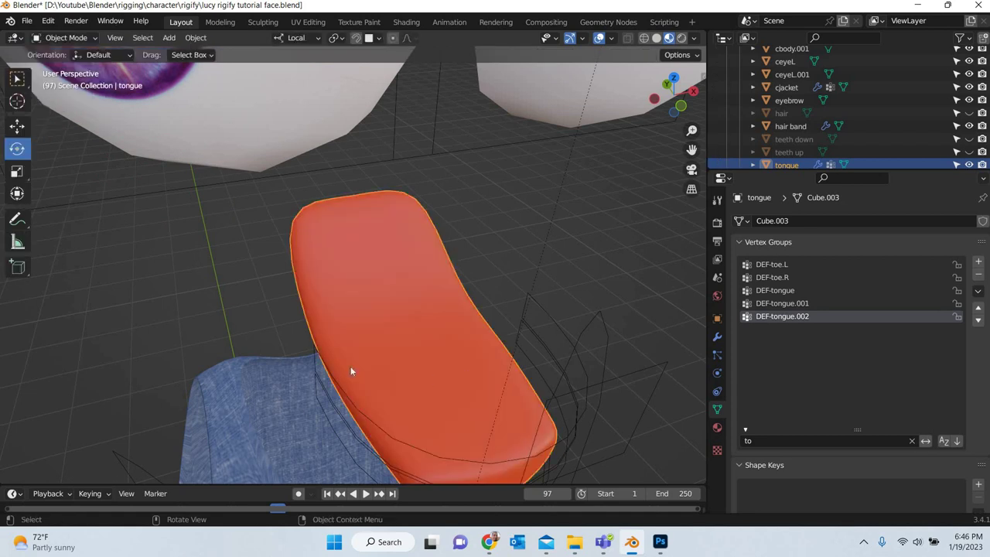
pyautogui.scroll(-5, 352, 372)
pyautogui.moveTo(334, 379); pyautogui.dragTo(335, 298, button='middle')
pyautogui.keyDown('shift'); pyautogui.moveTo(252, 307); pyautogui.dragTo(245, 223, button='middle'); pyautogui.keyUp('shift')
pyautogui.scroll(4, 284, 268)
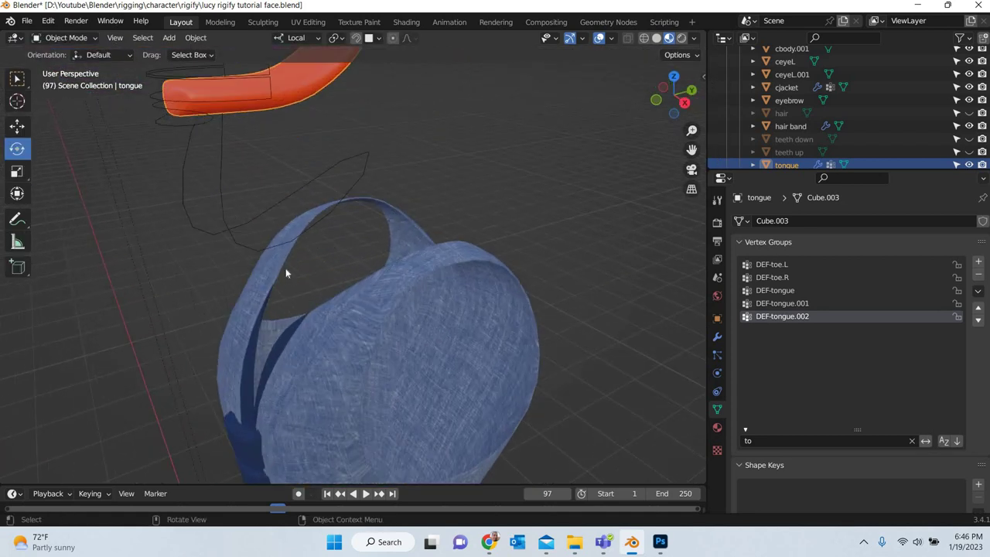
pyautogui.click(155, 107)
pyautogui.click(66, 37)
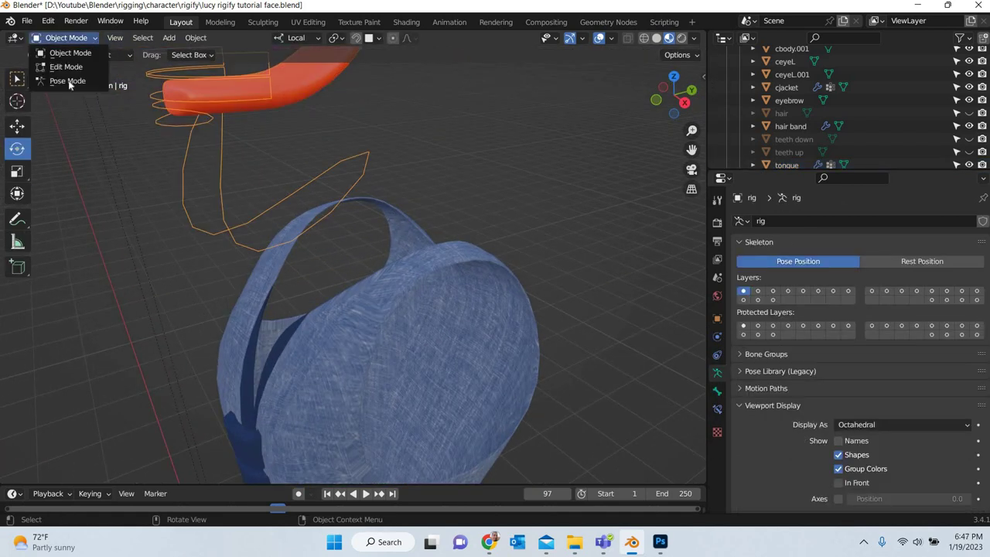
pyautogui.click(48, 78)
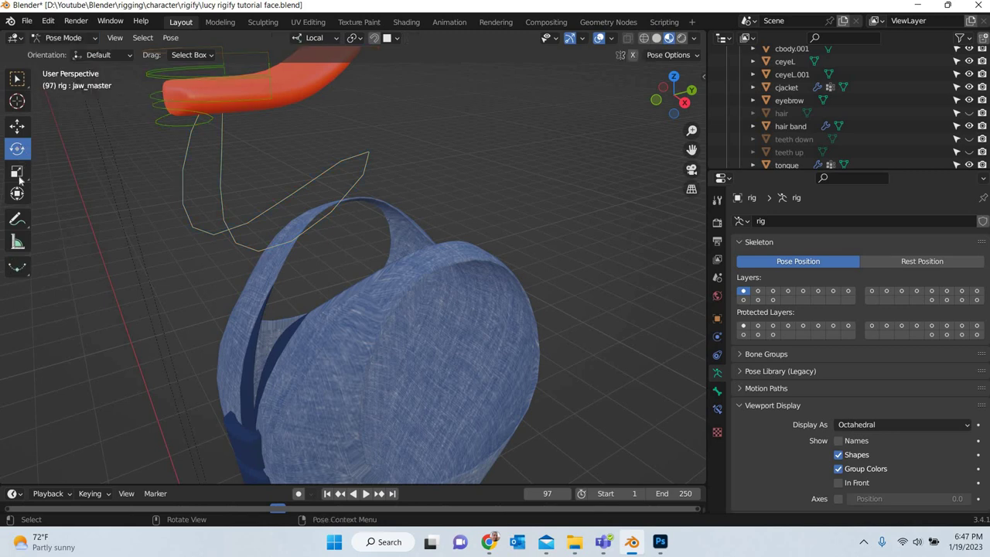
pyautogui.click(186, 164)
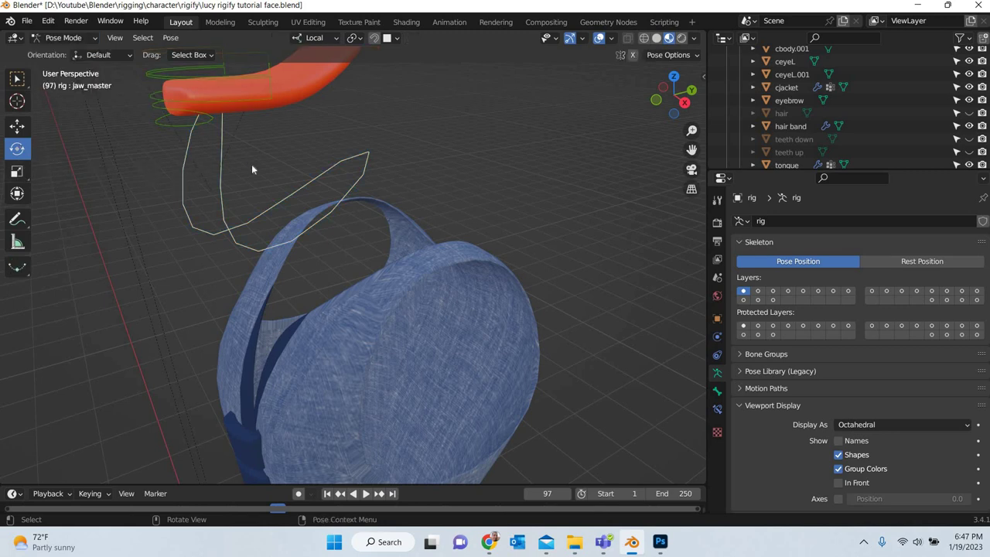
# - Try rotating the jaw_master bone to test how the tongue deforms
pyautogui.scroll(-4, 278, 166)
pyautogui.scroll(2, 327, 154)
pyautogui.keyDown('shift'); pyautogui.moveTo(287, 76); pyautogui.dragTo(279, 101, button='middle'); pyautogui.keyUp('shift')
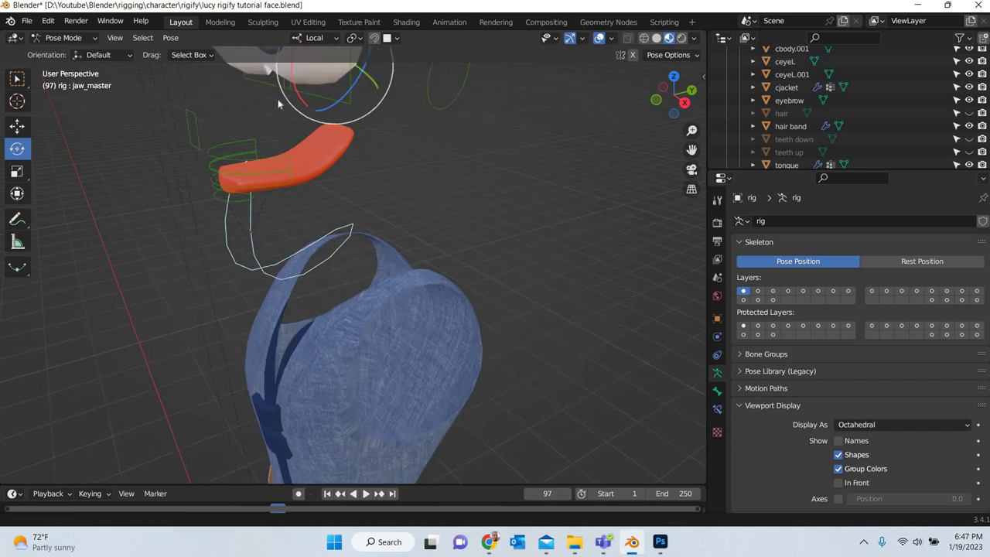
pyautogui.moveTo(297, 99); pyautogui.dragTo(273, 107)
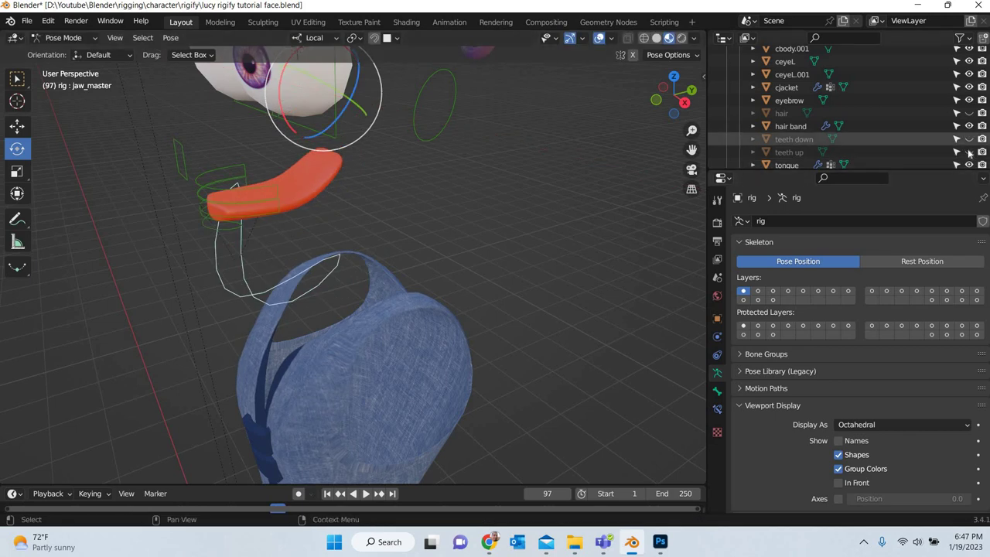
# - Unhide the teeth down and teeth up meshes and test the jaw_master rotation with them visible
pyautogui.click(969, 139)
pyautogui.click(969, 153)
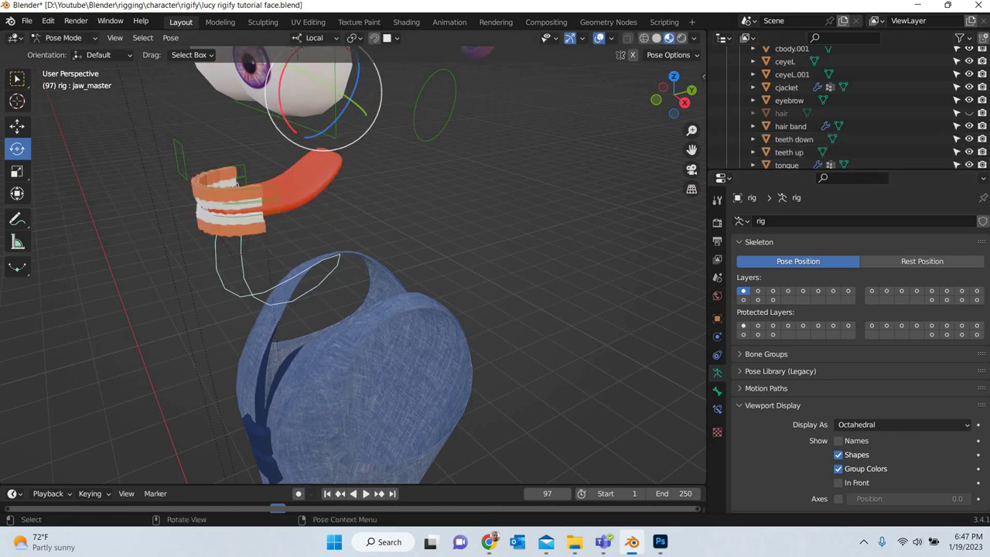
pyautogui.moveTo(274, 107)
pyautogui.mouseDown()
pyautogui.moveTo(281, 131)
pyautogui.moveTo(281, 114)
pyautogui.mouseUp()
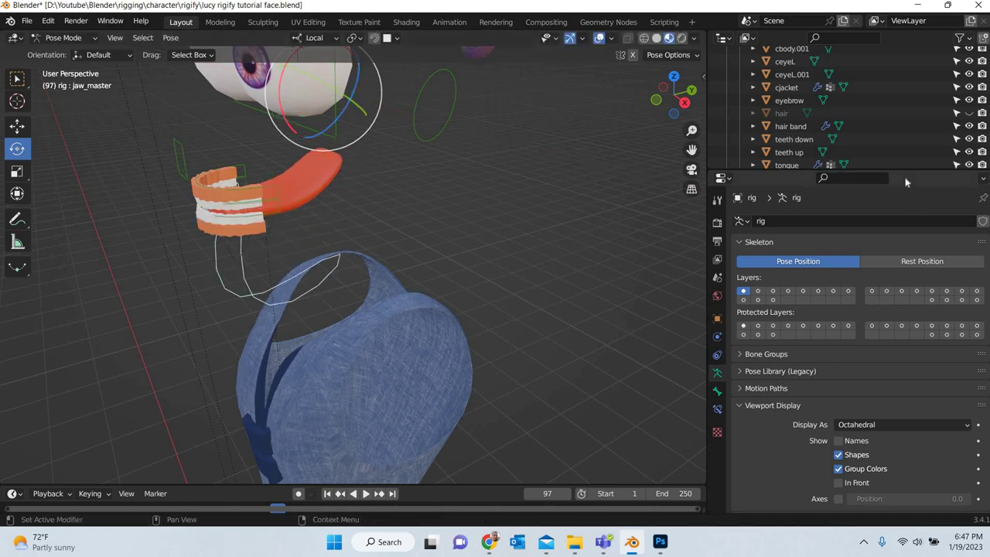
# - Unhide the hair and cbody meshes and bring the mouth into side view
pyautogui.click(969, 113)
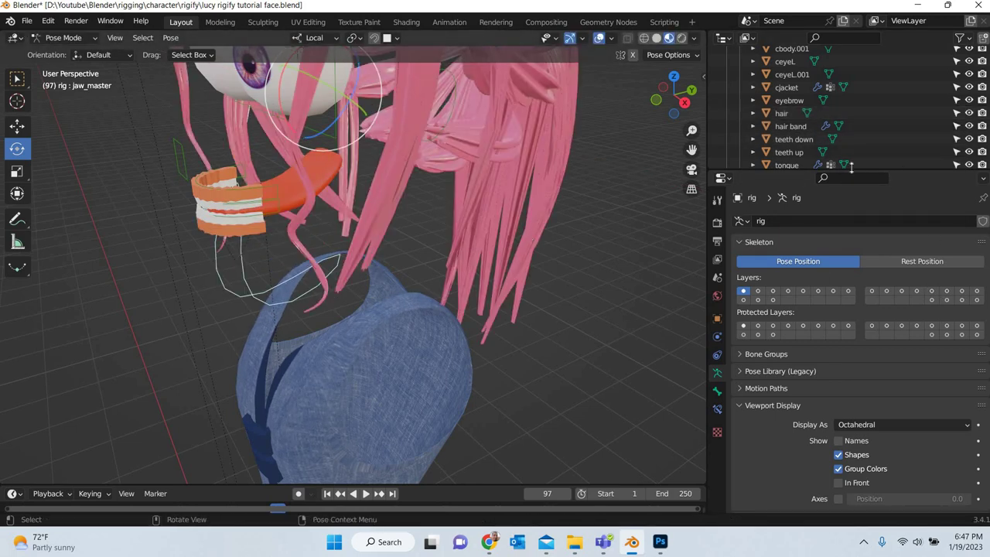
pyautogui.scroll(5, 922, 141)
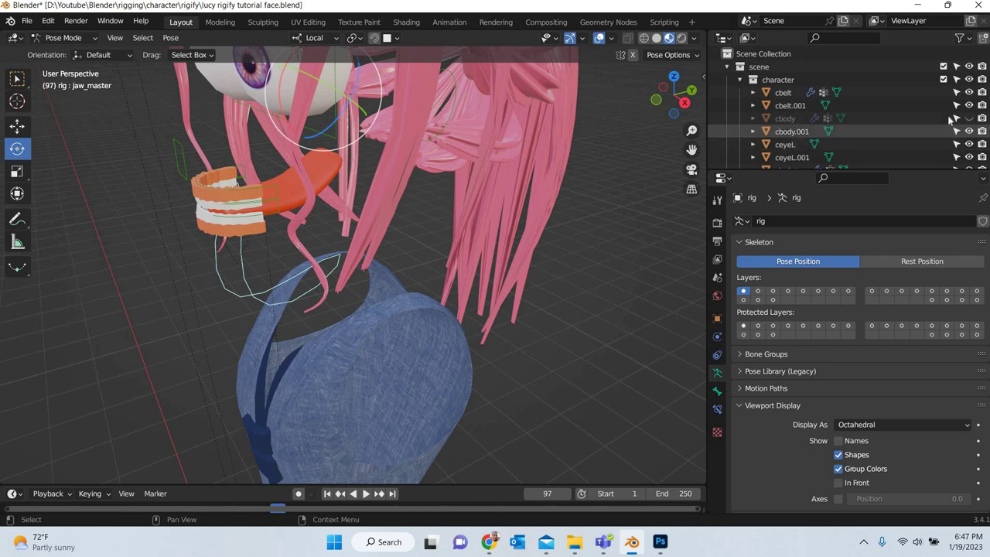
pyautogui.click(969, 117)
pyautogui.moveTo(274, 172); pyautogui.dragTo(272, 111, button='middle')
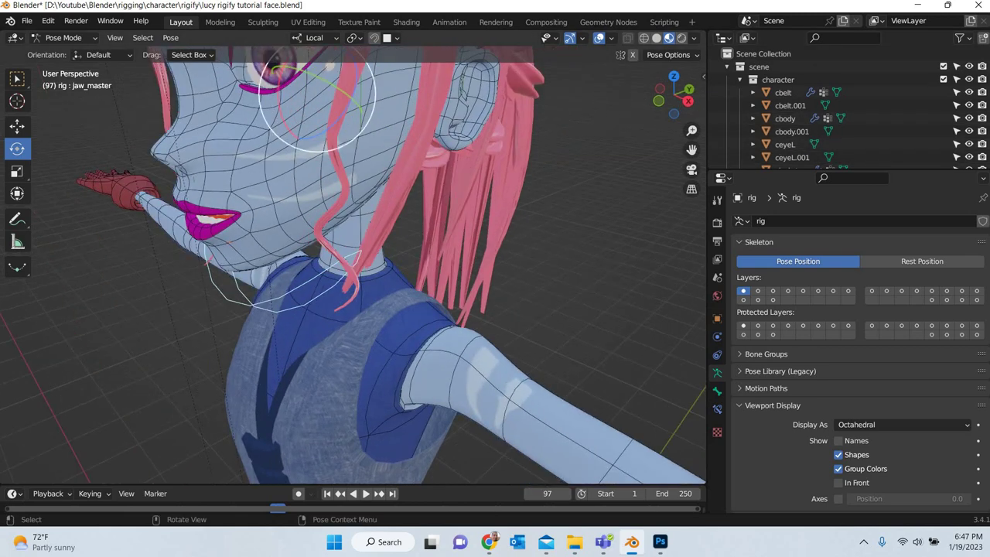
# - Try rotating the jaw_master bone by about 17° to test the mouth opening with the body, teeth and tongue
pyautogui.press('r')
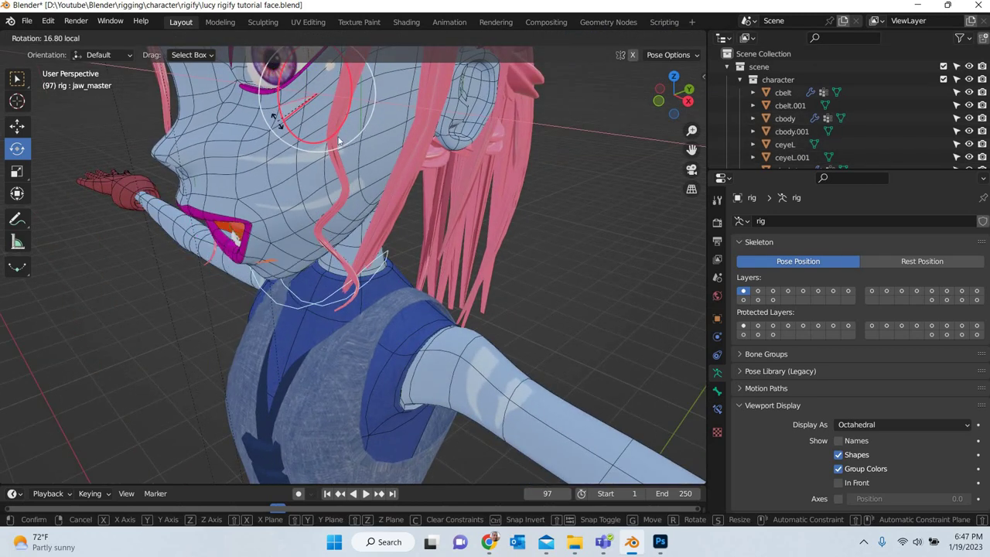
pyautogui.click(337, 139)
pyautogui.moveTo(338, 140); pyautogui.dragTo(286, 147, button='middle')
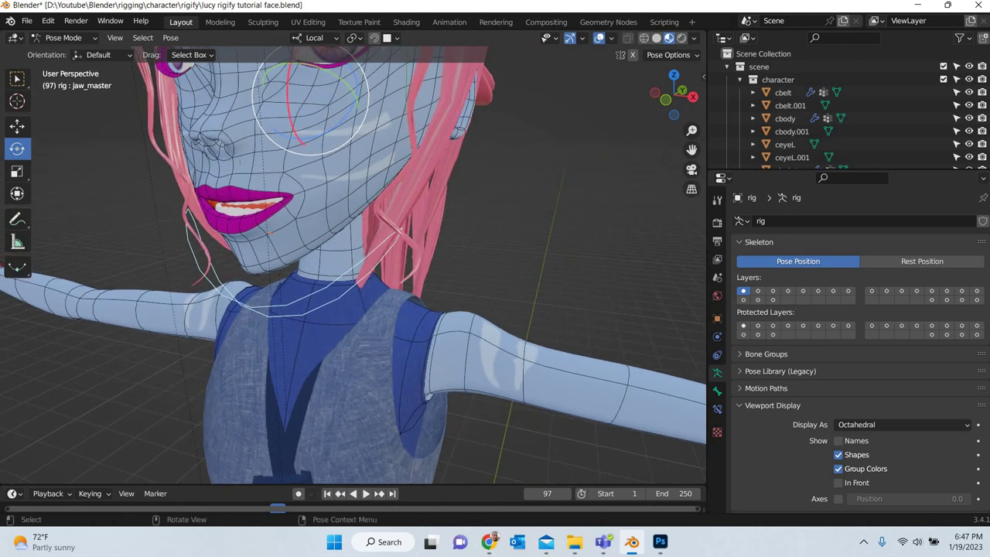
pyautogui.press('r')
pyautogui.click(306, 338)
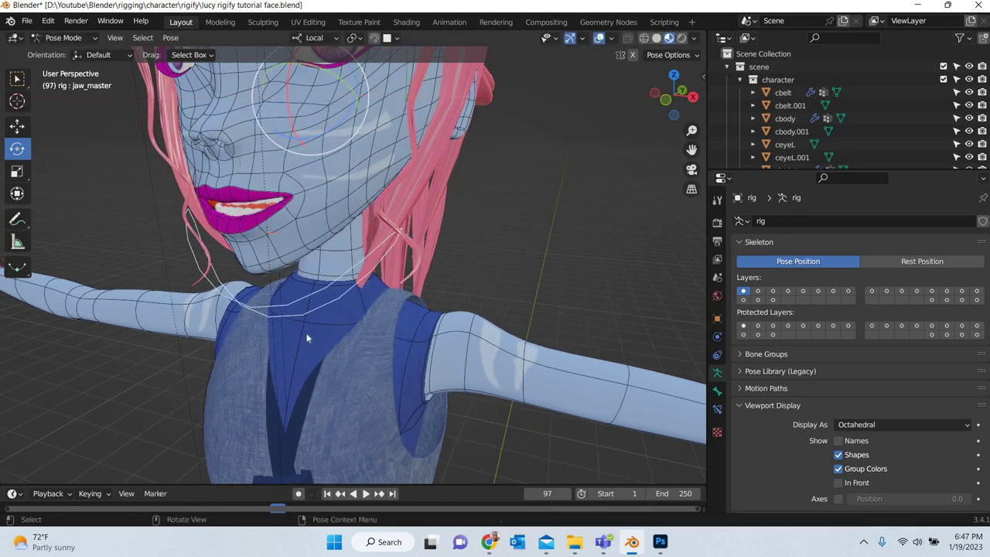
pyautogui.keyDown('shift'); pyautogui.moveTo(306, 338); pyautogui.dragTo(343, 243, button='middle'); pyautogui.keyUp('shift')
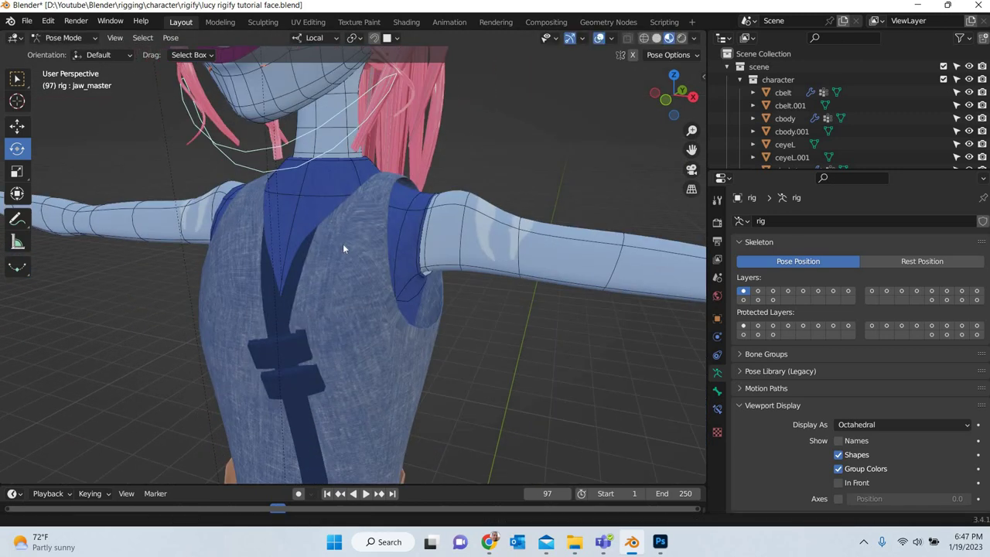
# - Exit pose mode on the rig, select the cjacket mesh and switch it to Weight Paint mode
pyautogui.click(98, 104)
pyautogui.click(68, 38)
pyautogui.click(87, 52)
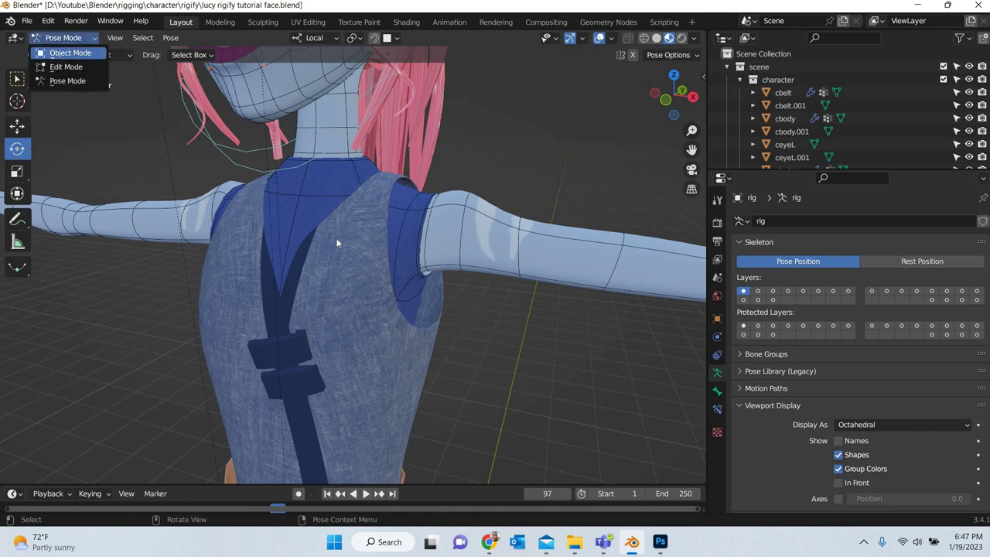
pyautogui.click(365, 271)
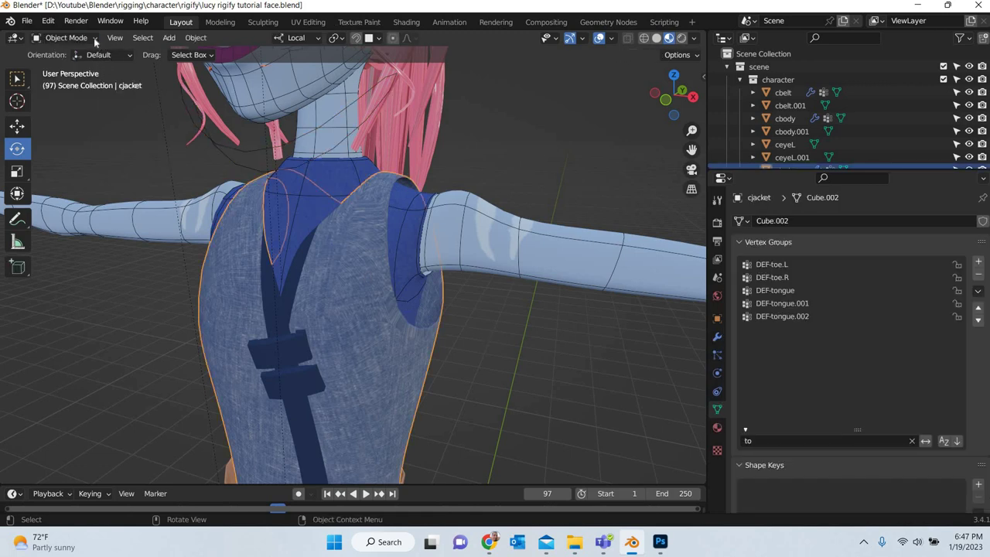
pyautogui.click(64, 37)
pyautogui.click(62, 101)
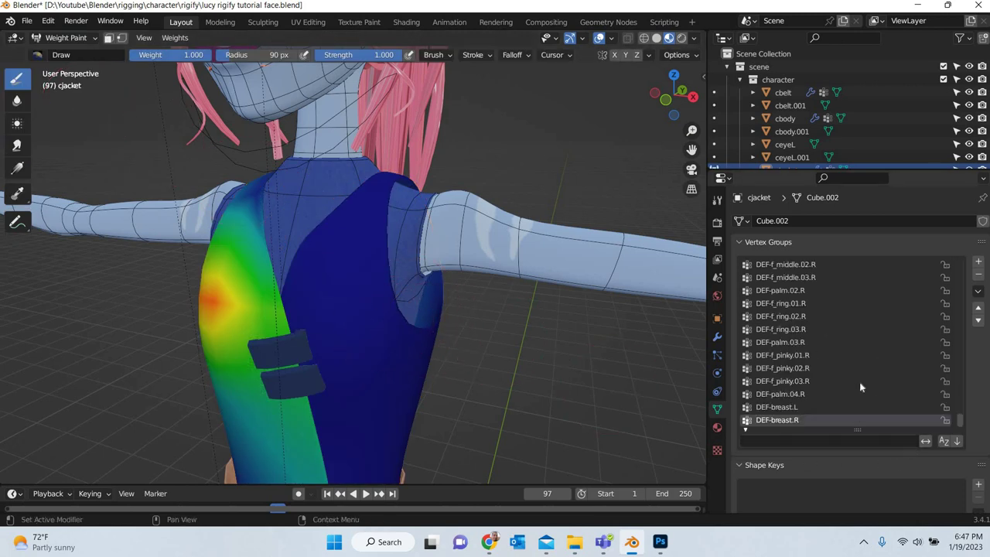
# - Go through the jacket's vertex groups from DEF-spine down to DEF-jaw, examining each for stray face-bone weights
pyautogui.moveTo(961, 421); pyautogui.dragTo(962, 258)
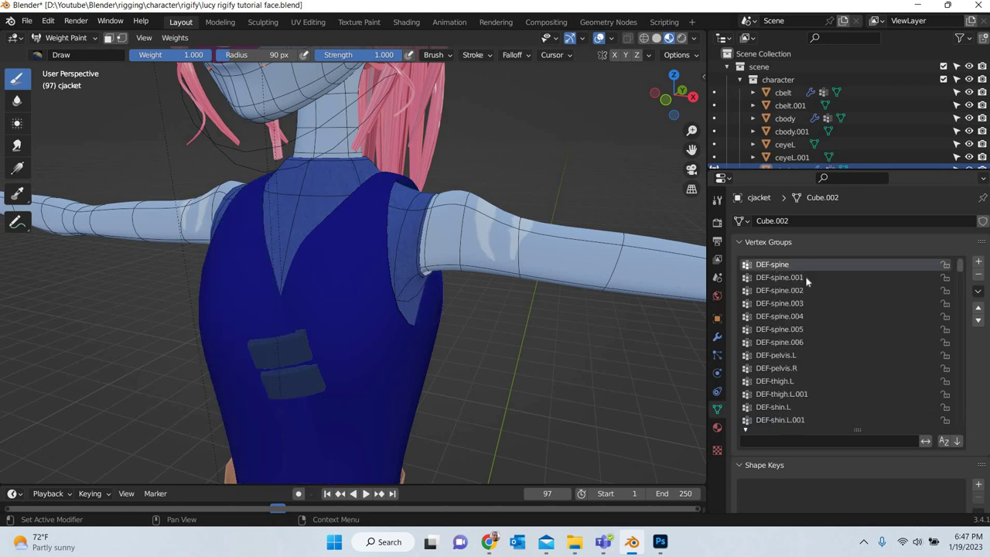
pyautogui.keyDown('ctrl'); pyautogui.scroll(-6, 812, 283); pyautogui.keyUp('ctrl')
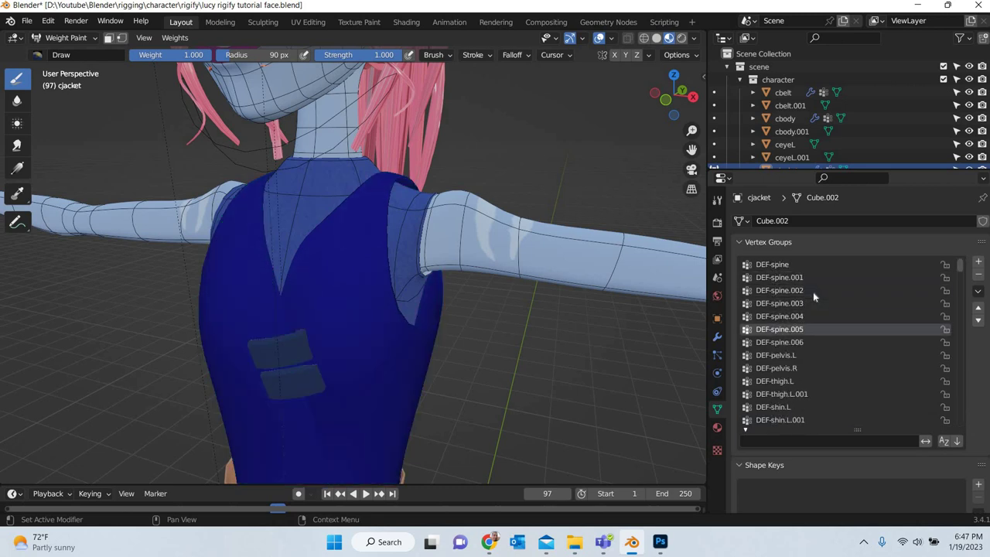
pyautogui.keyDown('ctrl'); pyautogui.scroll(-6, 809, 295); pyautogui.keyUp('ctrl')
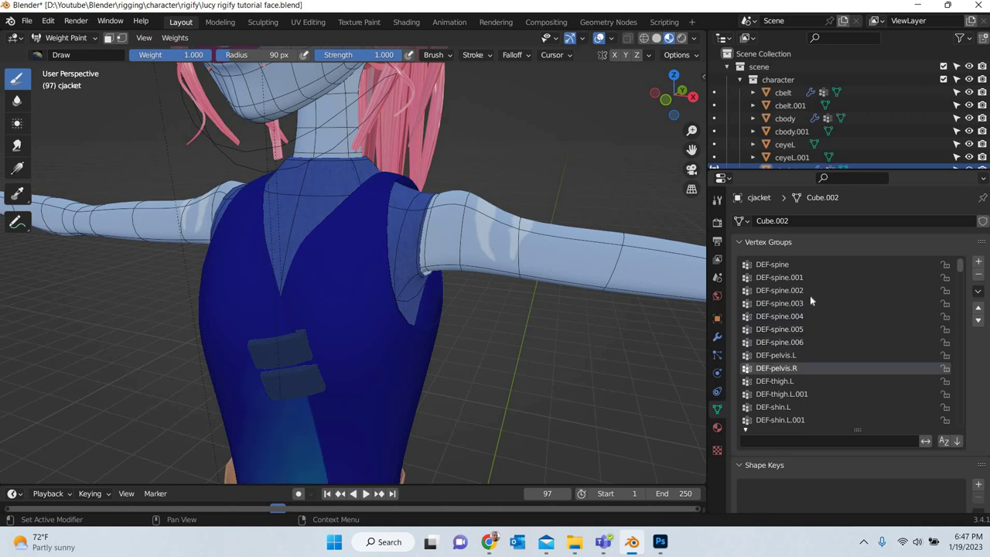
pyautogui.keyDown('ctrl'); pyautogui.scroll(-9, 809, 295); pyautogui.keyUp('ctrl')
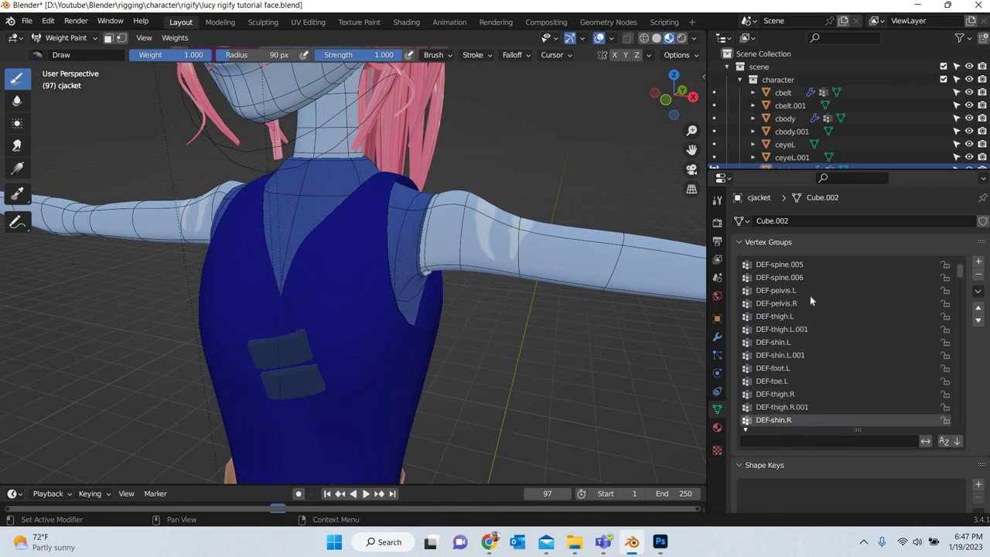
pyautogui.keyDown('ctrl'); pyautogui.scroll(-10, 810, 295); pyautogui.keyUp('ctrl')
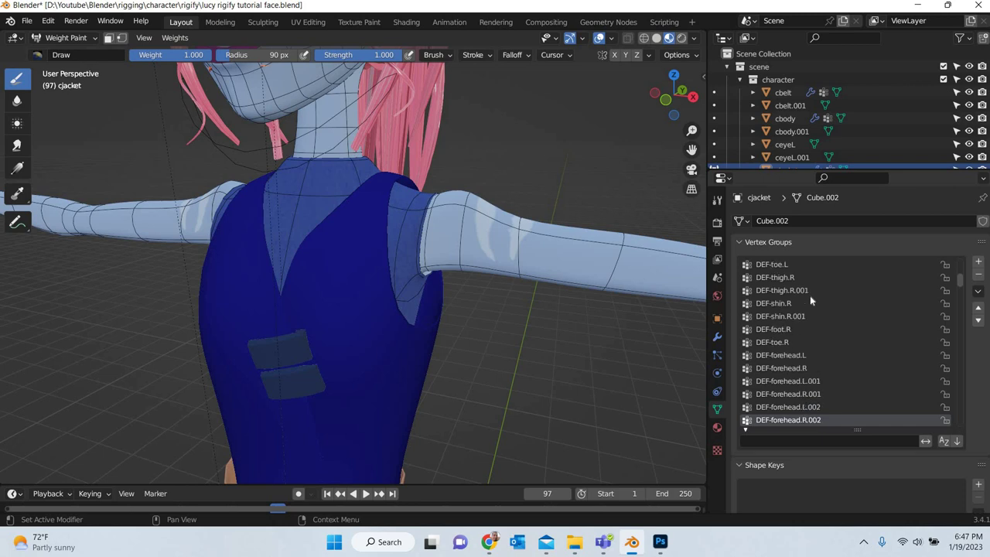
pyautogui.keyDown('ctrl'); pyautogui.scroll(-10, 810, 295); pyautogui.keyUp('ctrl')
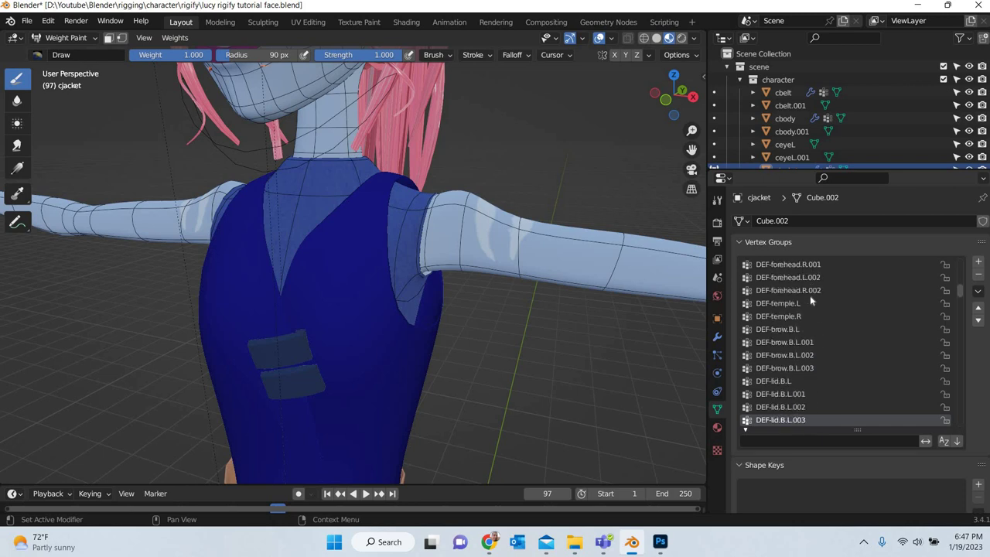
pyautogui.keyDown('ctrl'); pyautogui.scroll(-8, 810, 300); pyautogui.keyUp('ctrl')
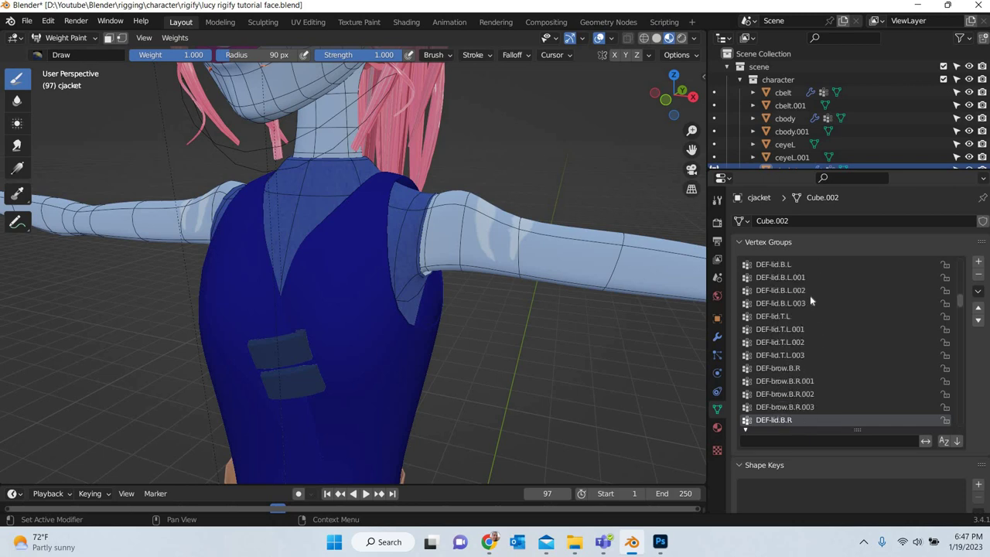
pyautogui.keyDown('ctrl'); pyautogui.scroll(-9, 810, 300); pyautogui.keyUp('ctrl')
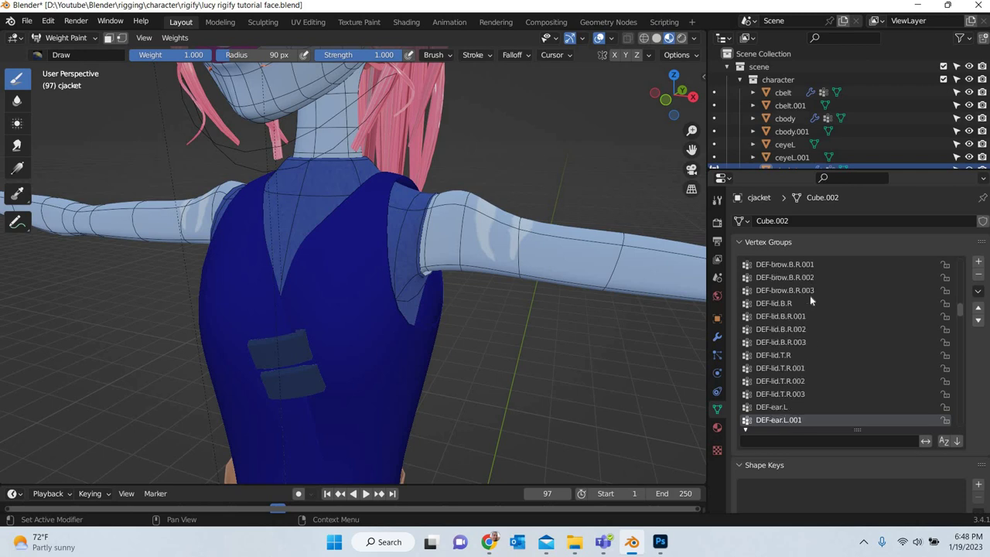
pyautogui.keyDown('ctrl'); pyautogui.scroll(-9, 810, 295); pyautogui.keyUp('ctrl')
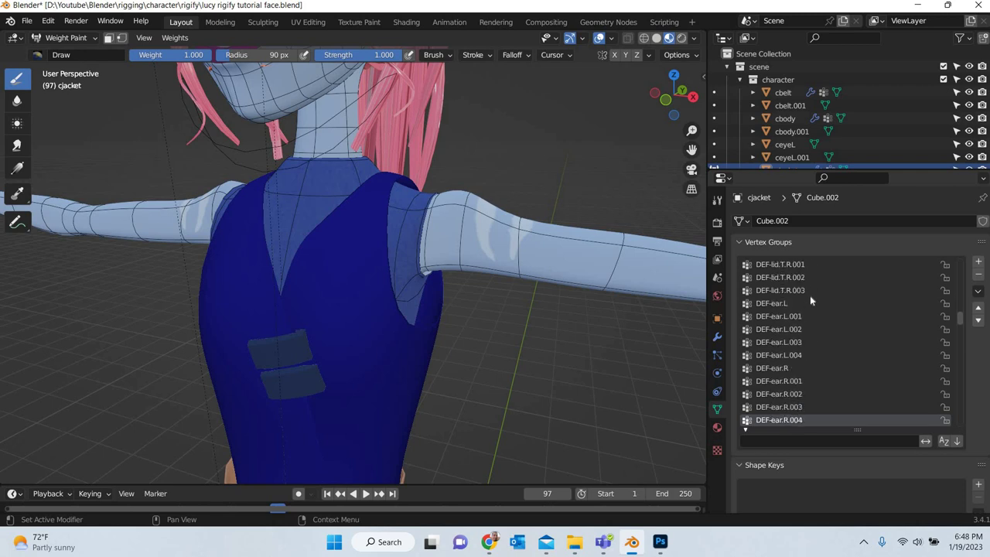
pyautogui.keyDown('ctrl'); pyautogui.scroll(-1, 810, 296); pyautogui.keyUp('ctrl')
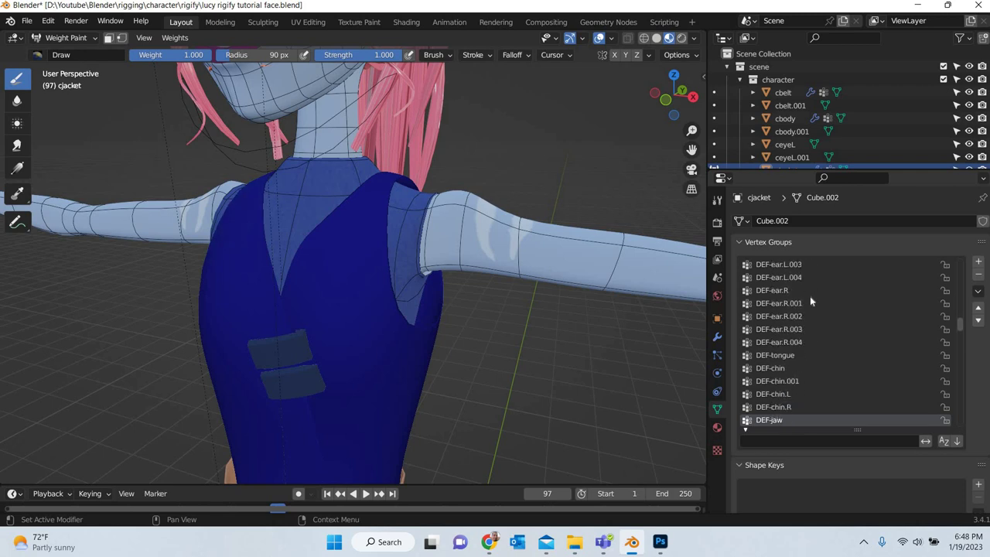
pyautogui.keyDown('ctrl'); pyautogui.scroll(1, 810, 296); pyautogui.keyUp('ctrl')
# - Set the brush weight to 0 and check DEF-chin.L, DEF-chin.R and DEF-jaw for stray weight on the jacket
pyautogui.moveTo(665, 363); pyautogui.dragTo(808, 415, button='middle')
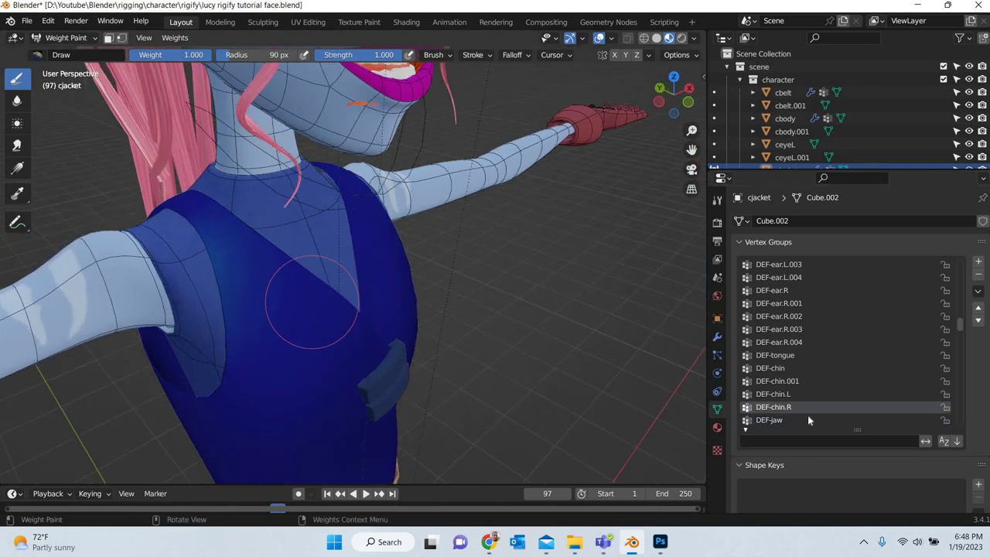
pyautogui.click(774, 394)
pyautogui.moveTo(541, 343); pyautogui.dragTo(409, 329, button='middle')
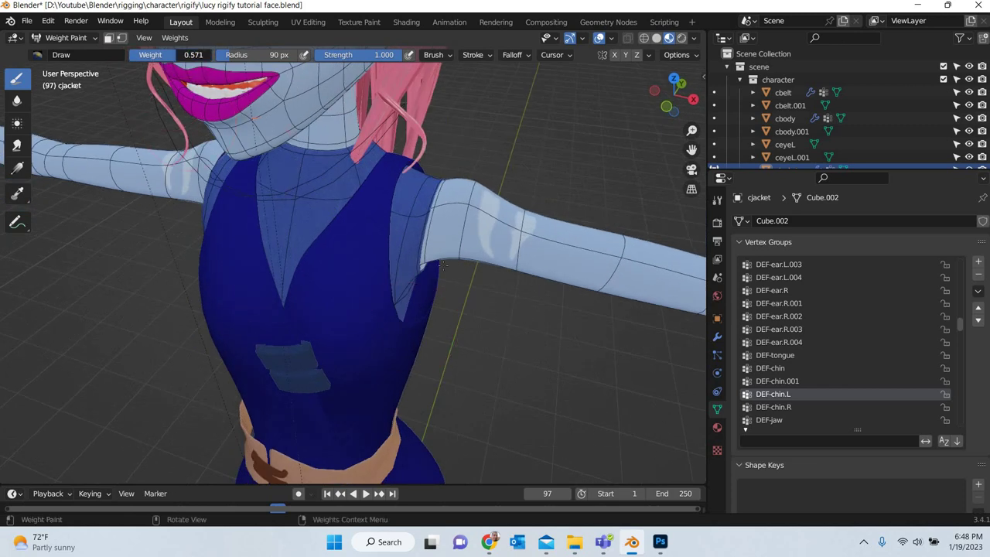
pyautogui.press('BackSpace')
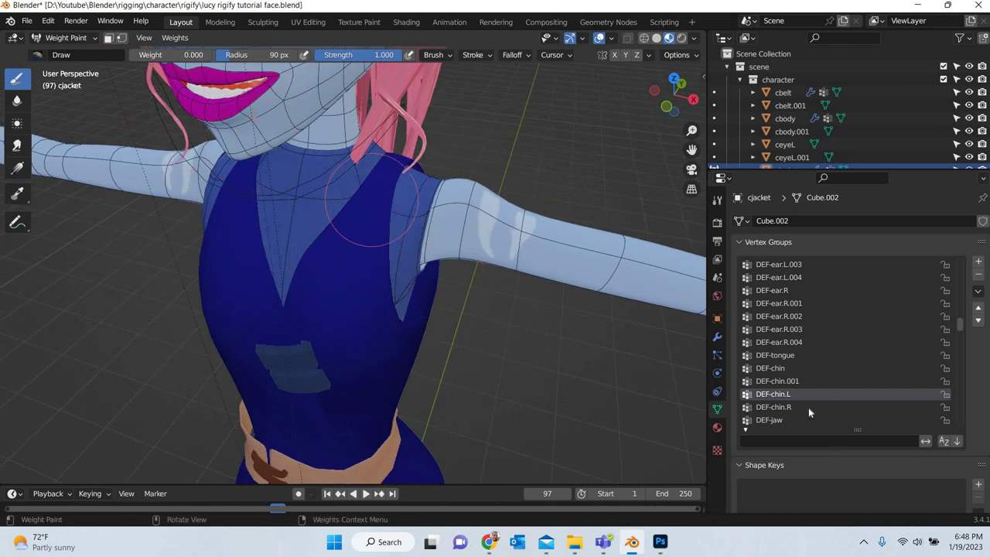
pyautogui.moveTo(353, 353); pyautogui.dragTo(255, 286, button='middle')
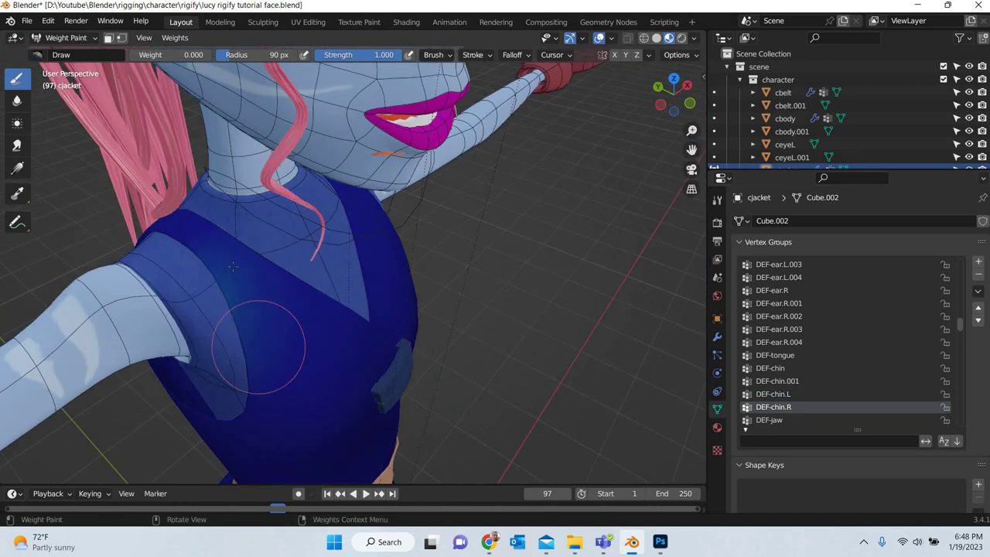
pyautogui.click(776, 420)
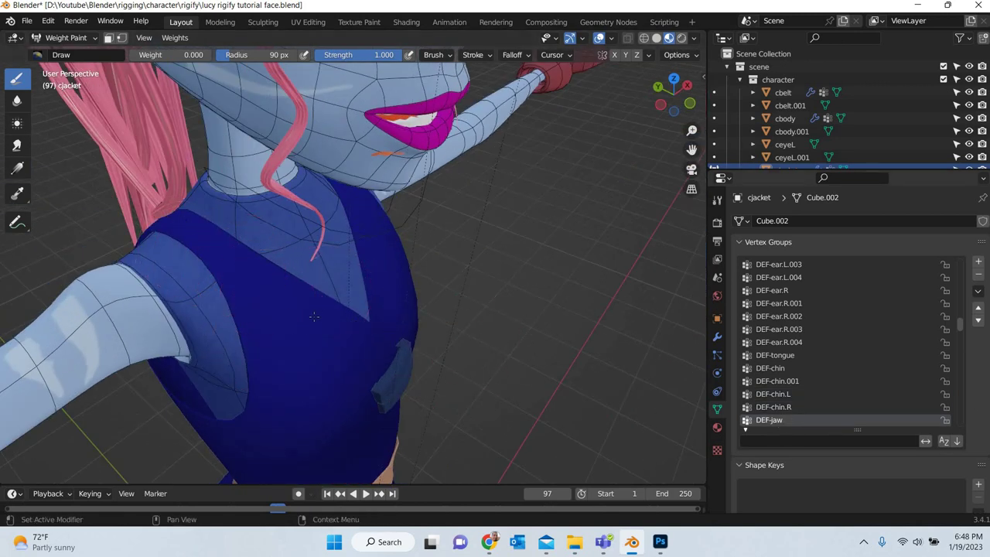
pyautogui.moveTo(406, 328); pyautogui.dragTo(342, 255, button='middle')
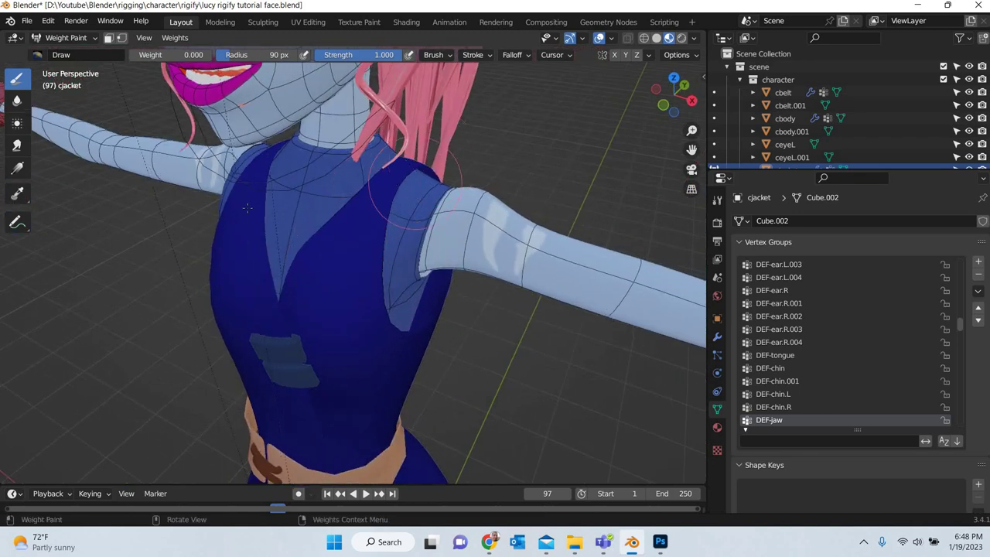
# - Erase the DEF-jaw.L.001 weight from the jacket's left shoulder and chest using the zero-weight brush
pyautogui.scroll(-5, 878, 315)
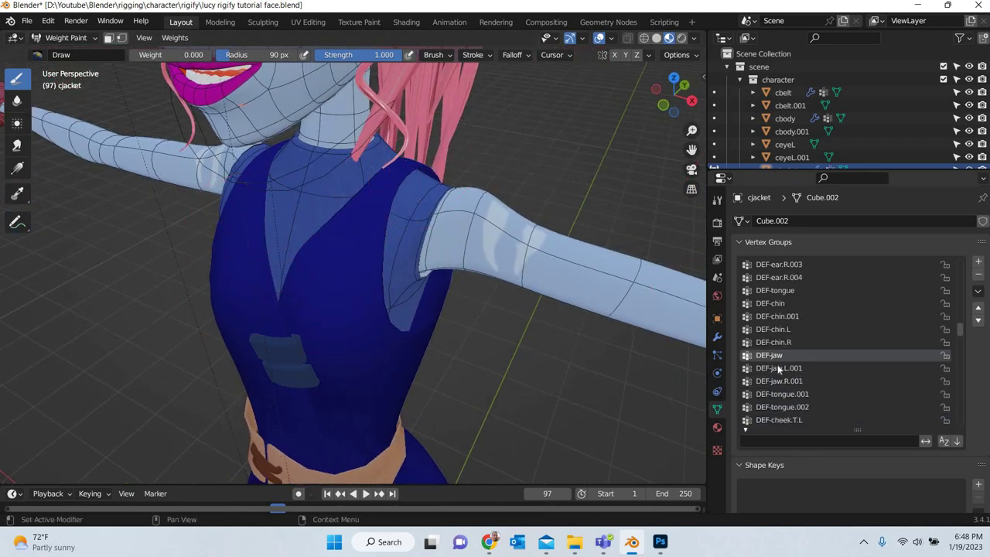
pyautogui.click(779, 368)
pyautogui.moveTo(367, 242); pyautogui.dragTo(377, 212)
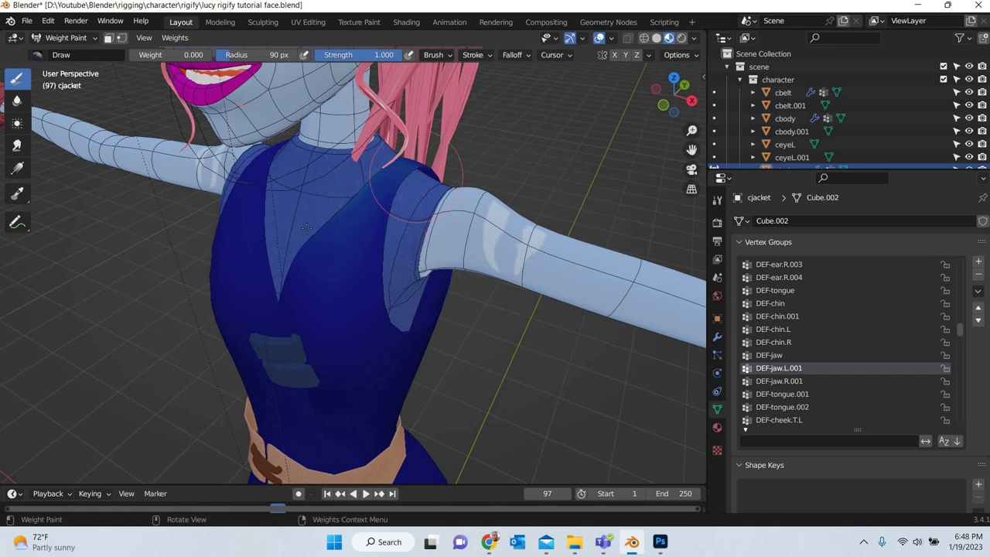
pyautogui.moveTo(310, 242); pyautogui.dragTo(380, 238, button='middle')
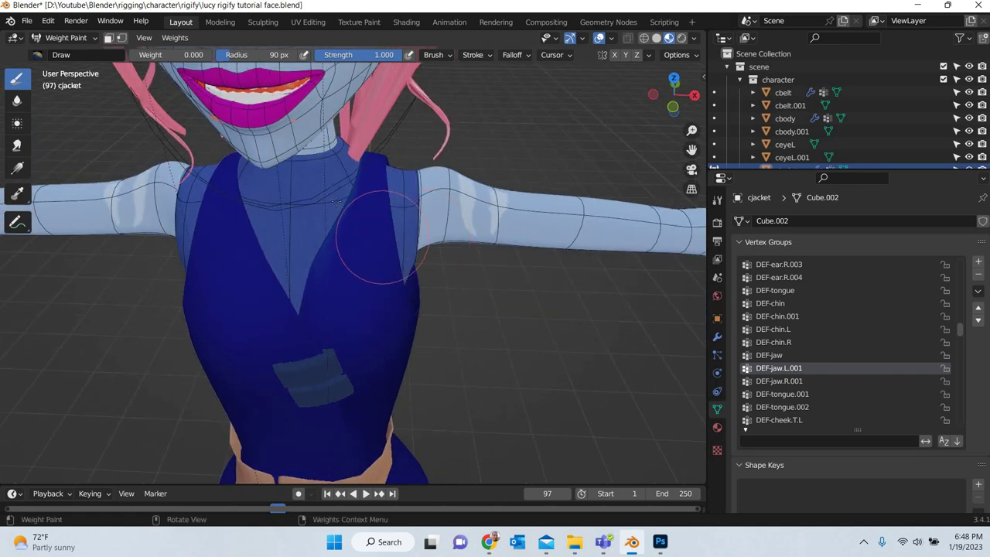
pyautogui.scroll(2, 353, 244)
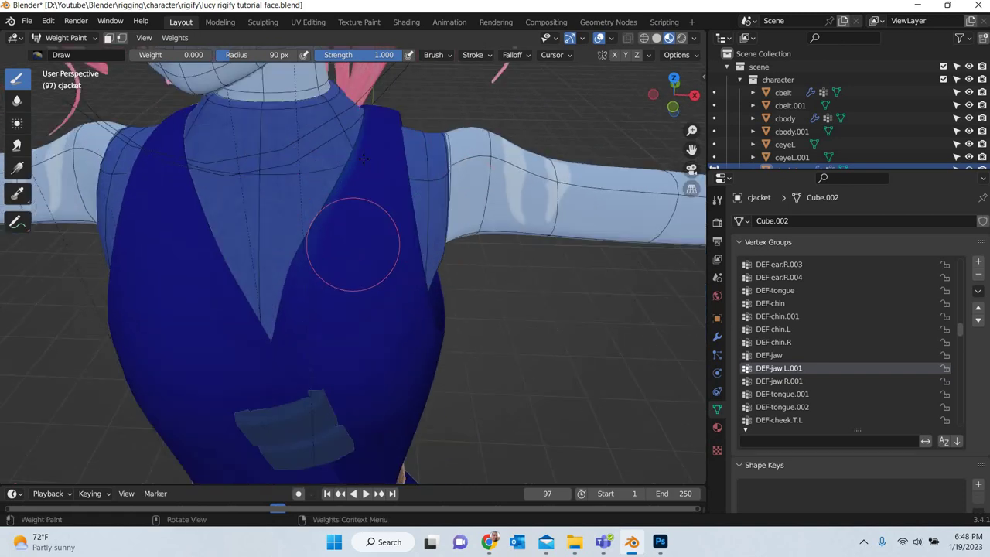
pyautogui.scroll(1, 353, 245)
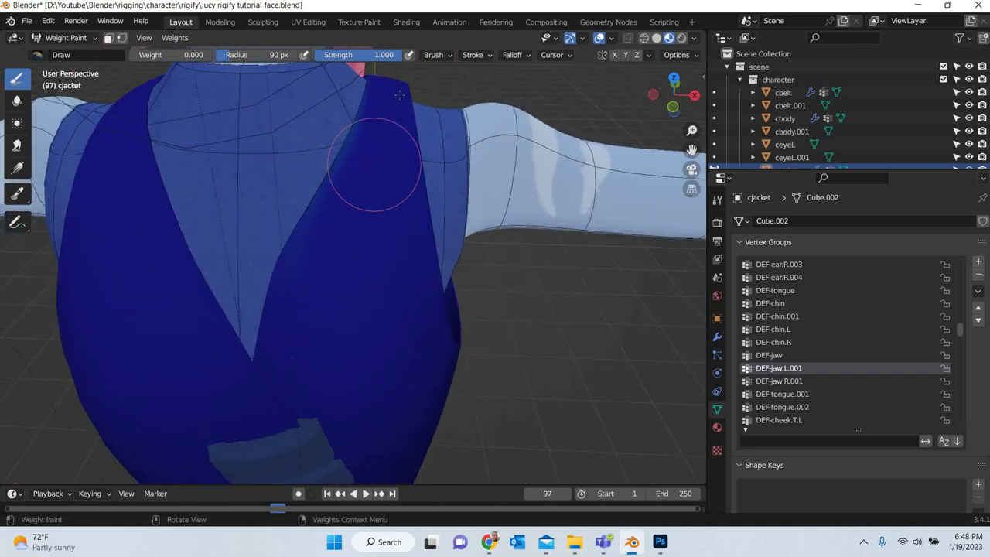
# - Erase the DEF-jaw.R.001 weight from the jacket's right shoulder and armhole edge with the zero-weight brush
pyautogui.click(782, 380)
pyautogui.moveTo(309, 239); pyautogui.dragTo(219, 308, button='middle')
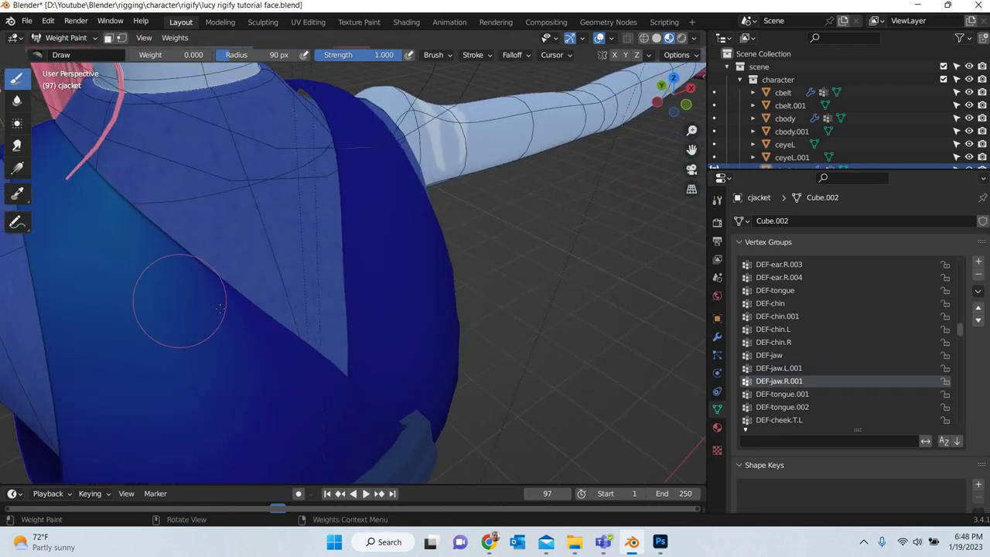
pyautogui.moveTo(179, 301); pyautogui.dragTo(104, 208)
pyautogui.keyDown('shift'); pyautogui.moveTo(220, 309); pyautogui.dragTo(389, 297, button='middle'); pyautogui.keyUp('shift')
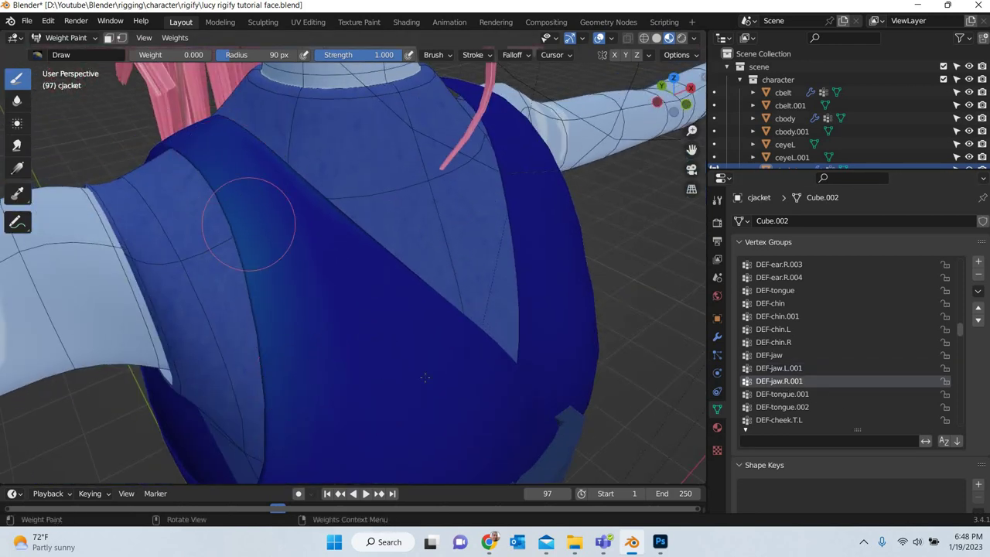
pyautogui.moveTo(249, 224); pyautogui.dragTo(270, 433)
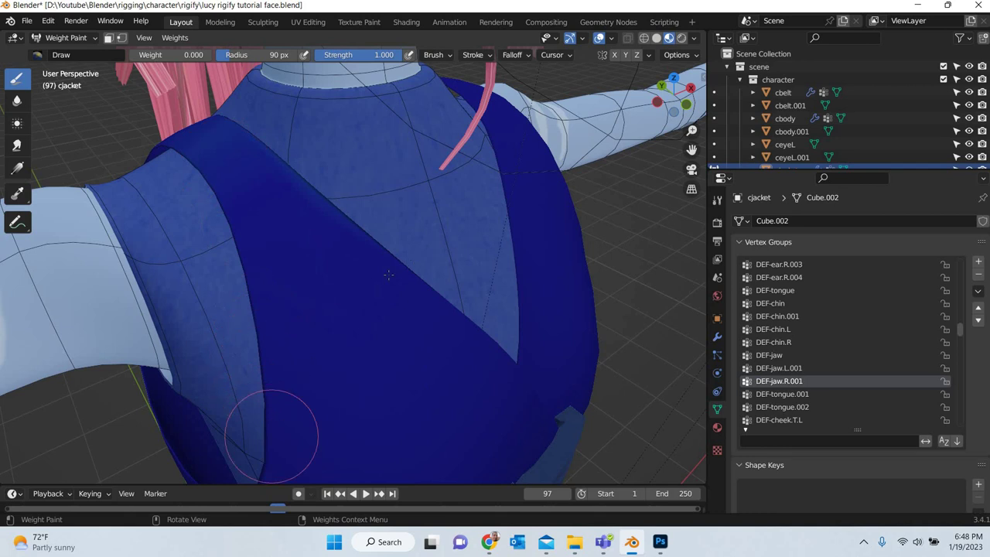
# - Inspect the DEF-tongue.001 and DEF-tongue.002 groups on both sides of the jacket for stray weights
pyautogui.click(800, 396)
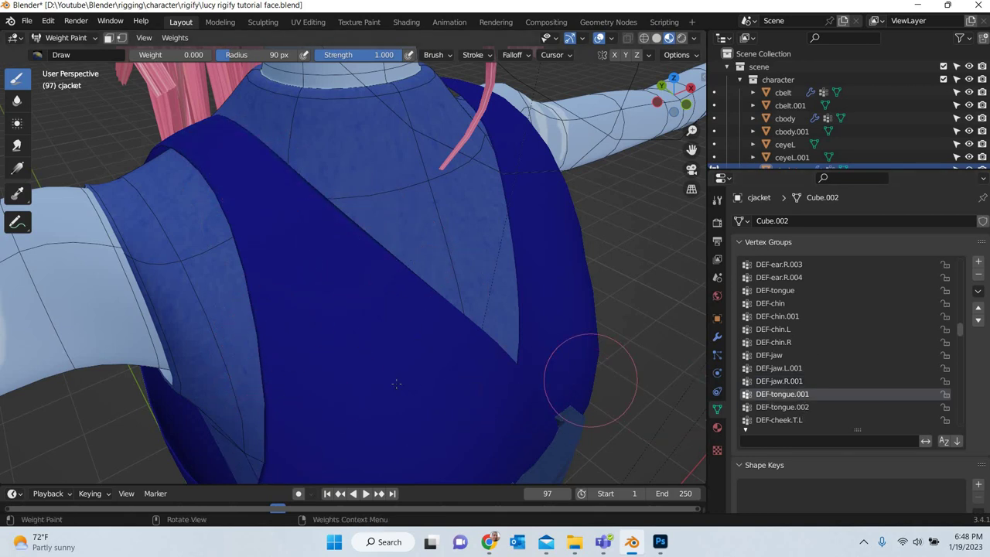
pyautogui.moveTo(464, 376); pyautogui.dragTo(482, 309, button='middle')
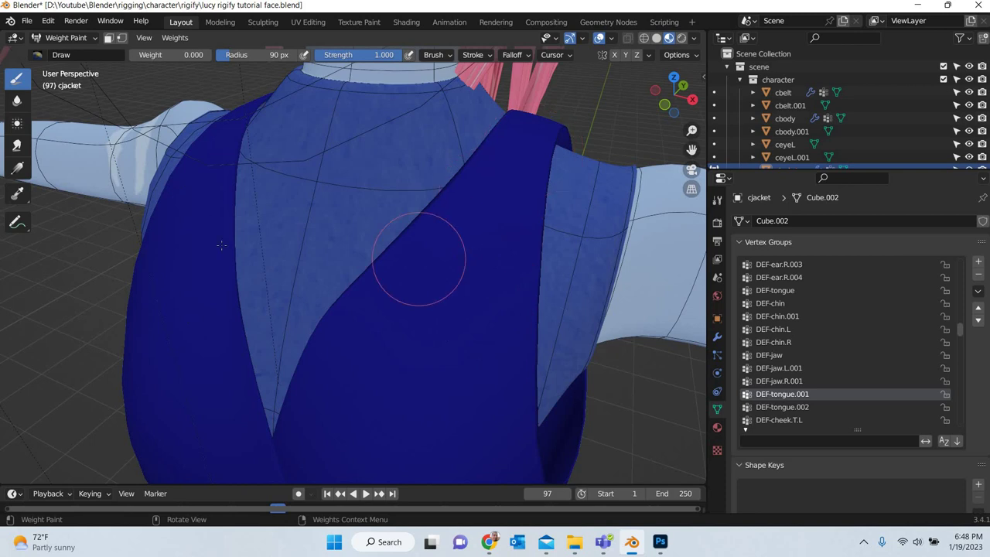
pyautogui.click(782, 407)
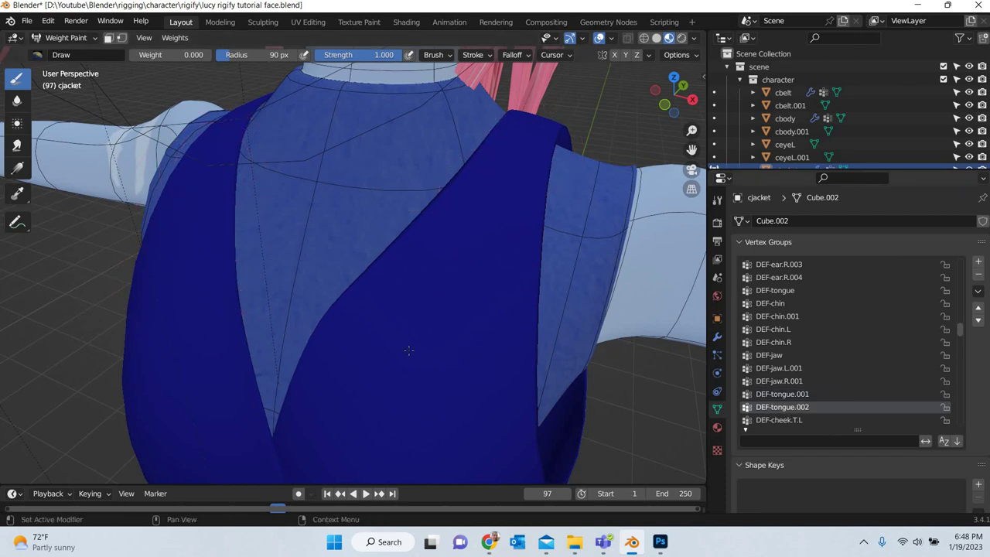
pyautogui.moveTo(408, 351)
pyautogui.mouseDown(button='middle')
pyautogui.moveTo(453, 387)
pyautogui.moveTo(459, 376)
pyautogui.mouseUp(button='middle')
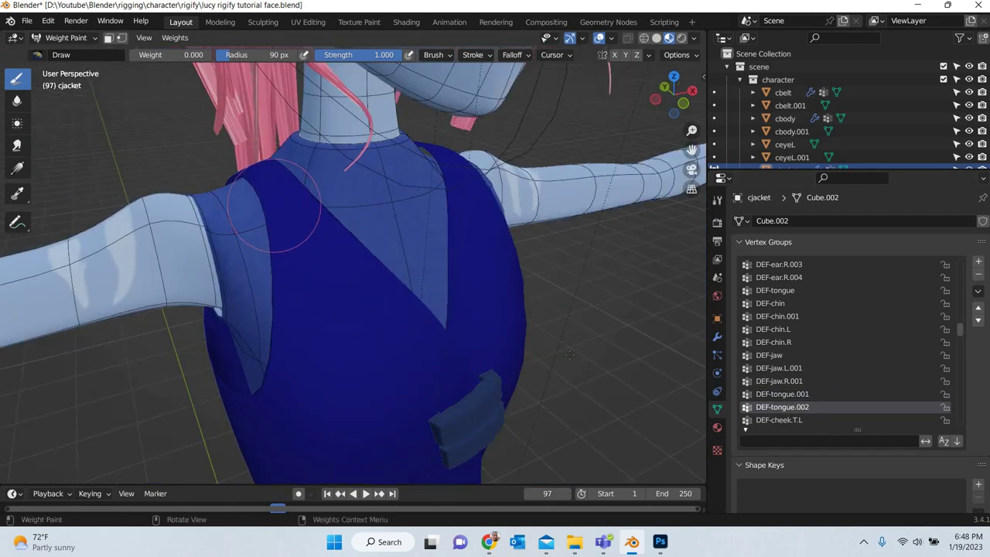
# - Go through the jacket's vertex groups from DEF-cheek.T.L to DEF-f_index.01.L, examining each for stray weights
pyautogui.scroll(-2, 789, 371)
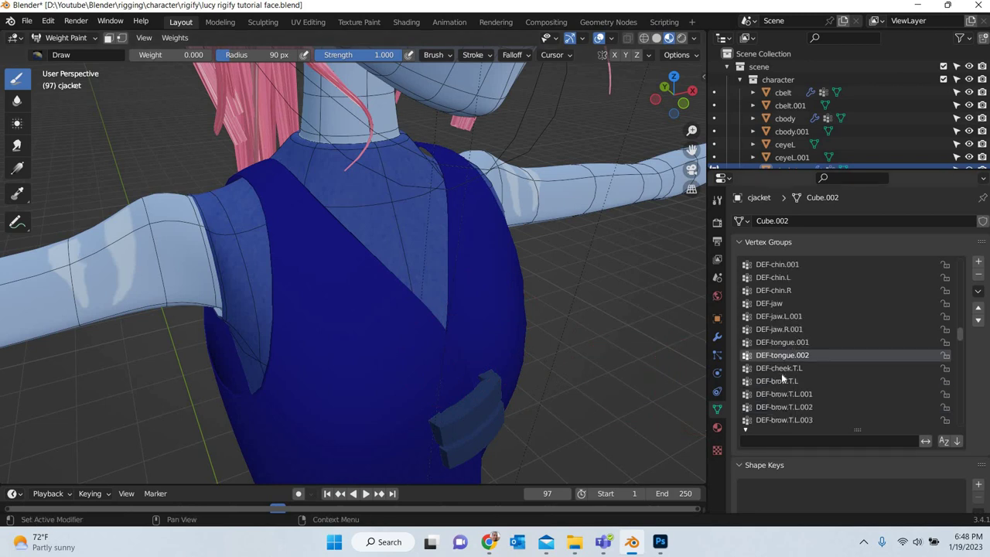
pyautogui.click(782, 372)
pyautogui.click(789, 382)
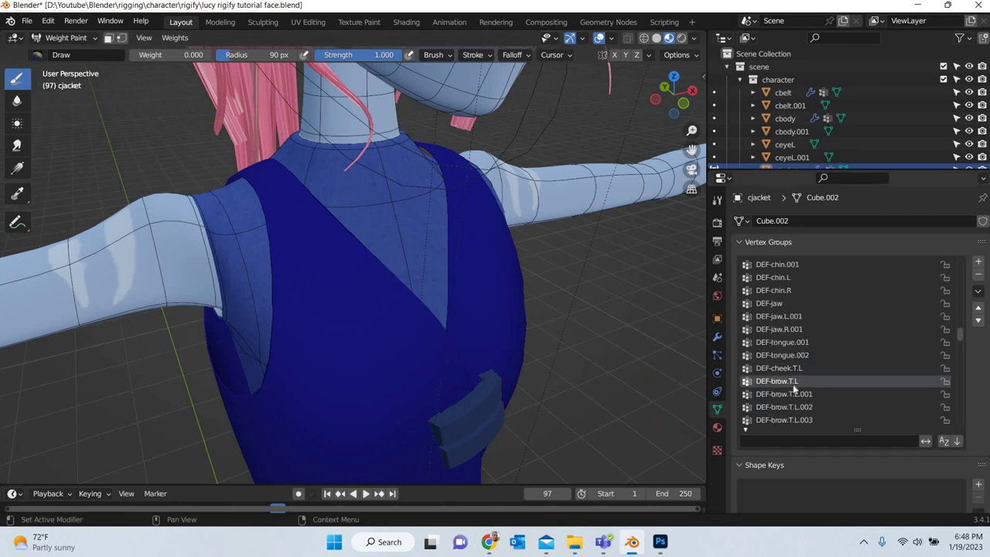
pyautogui.press('Down')
pyautogui.press('Down')
pyautogui.press('Down')
pyautogui.press('Down')
pyautogui.press('Down')
pyautogui.press('Down')
pyautogui.press('Down')
pyautogui.press('Down')
pyautogui.press('Down')
pyautogui.press('Down')
pyautogui.press('Down')
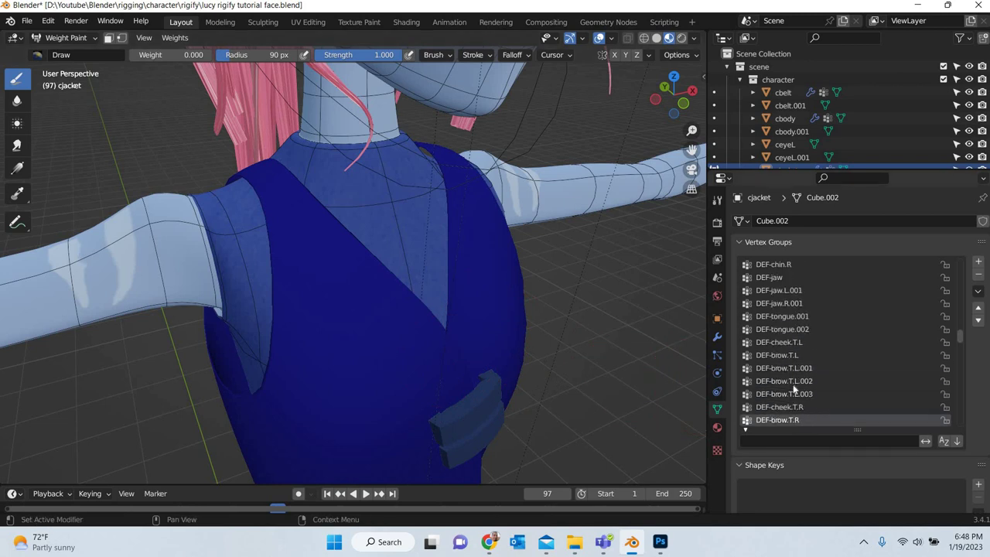
pyautogui.keyDown('ctrl'); pyautogui.scroll(-20, 793, 389); pyautogui.keyUp('ctrl')
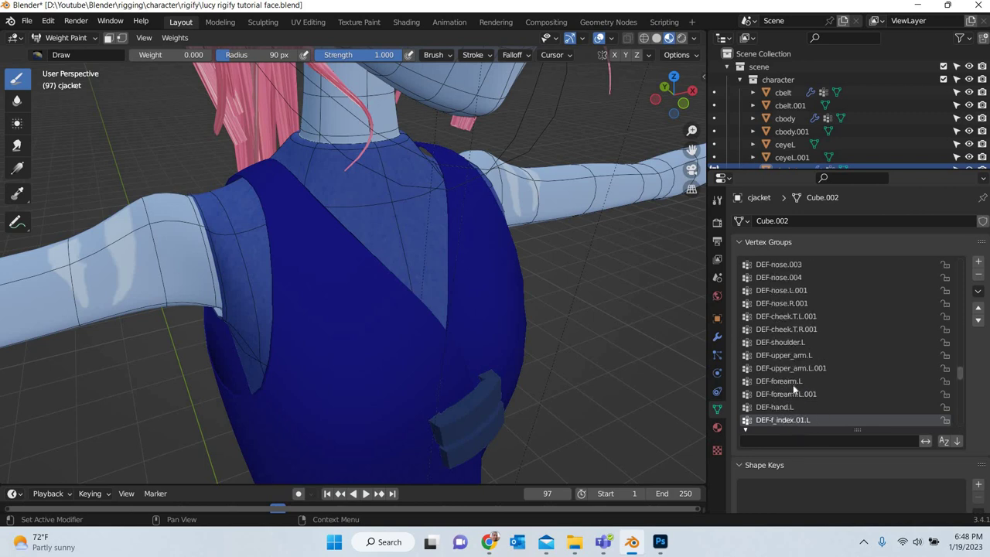
# - Make DEF-shoulder.L the jacket's active vertex group and set the brush weight to 0.5
pyautogui.keyDown('ctrl'); pyautogui.scroll(9, 794, 390); pyautogui.keyUp('ctrl')
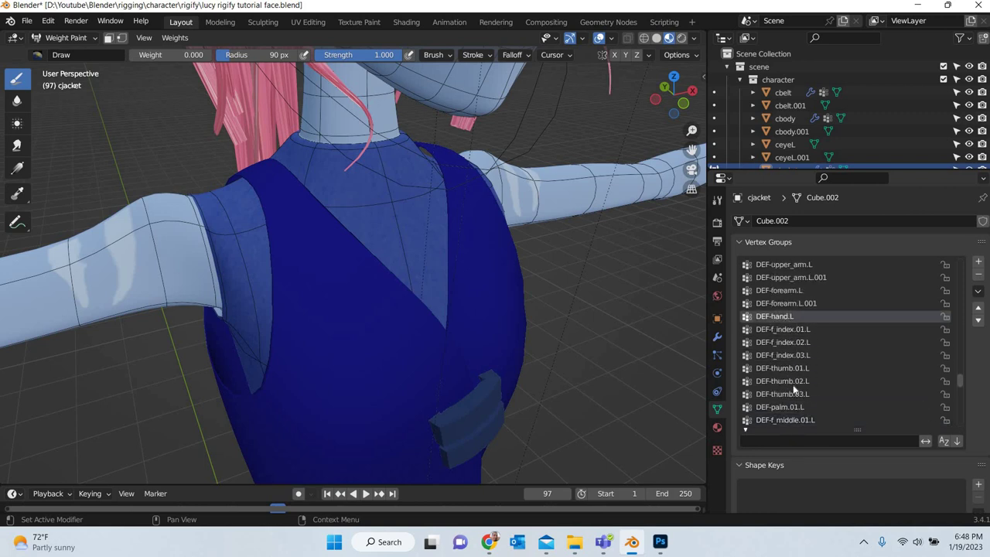
pyautogui.keyDown('ctrl'); pyautogui.scroll(4, 794, 391); pyautogui.keyUp('ctrl')
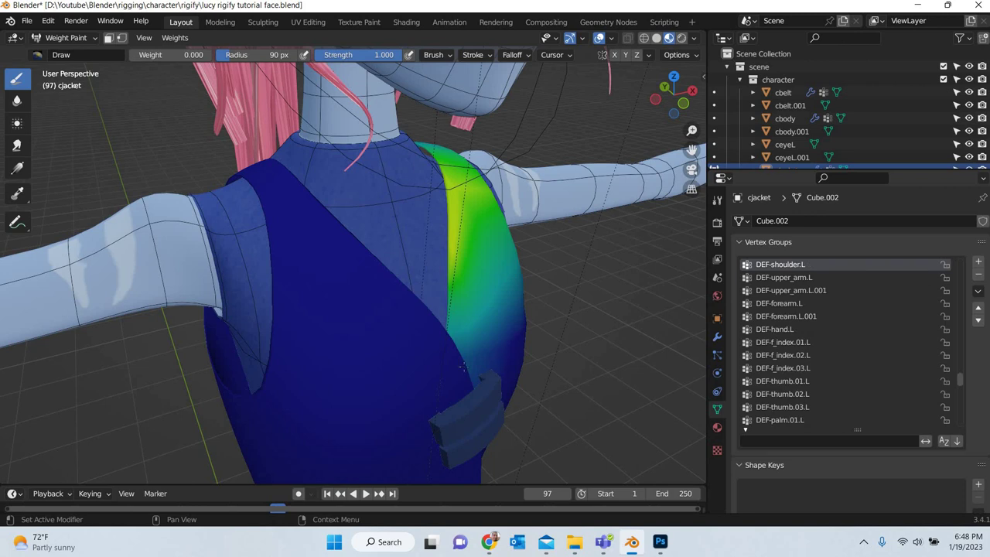
pyautogui.moveTo(502, 356); pyautogui.dragTo(380, 389, button='middle')
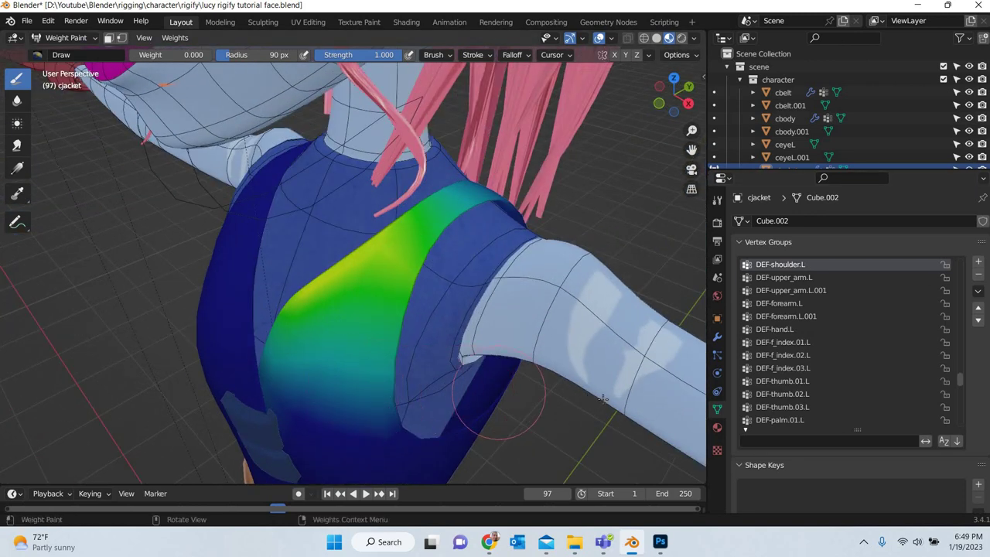
pyautogui.press('Up')
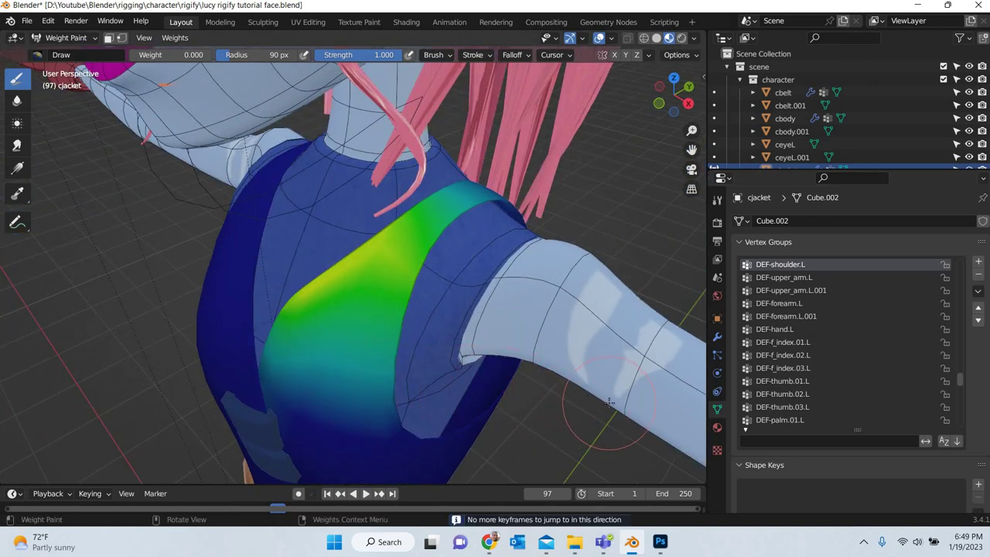
pyautogui.click(171, 55)
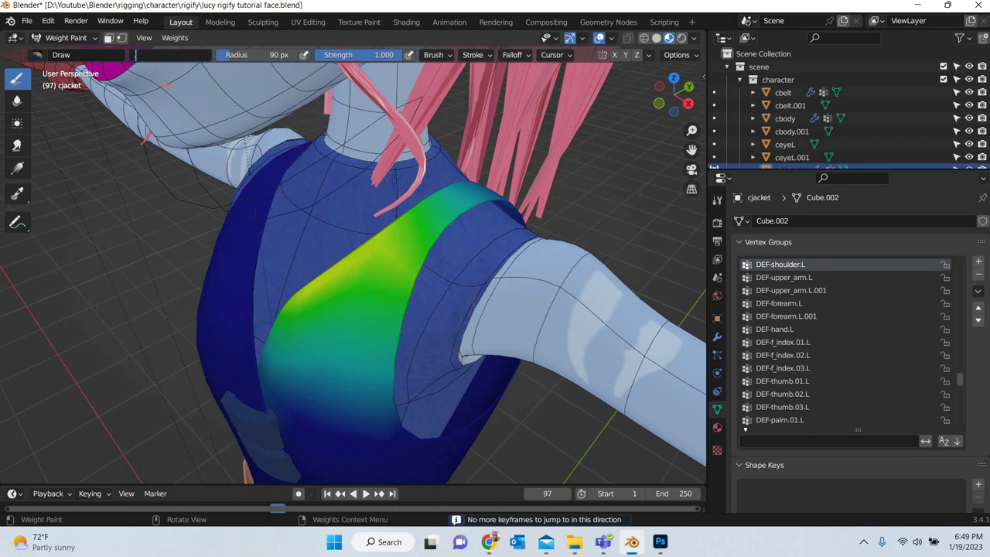
pyautogui.write('0.5')
pyautogui.press('Return')
# - Try painting 0.5 weight down the jacket's left strap and chest in the DEF-shoulder.L group, and undo it
pyautogui.moveTo(468, 192)
pyautogui.mouseDown()
pyautogui.moveTo(333, 279)
pyautogui.moveTo(385, 285)
pyautogui.mouseUp()
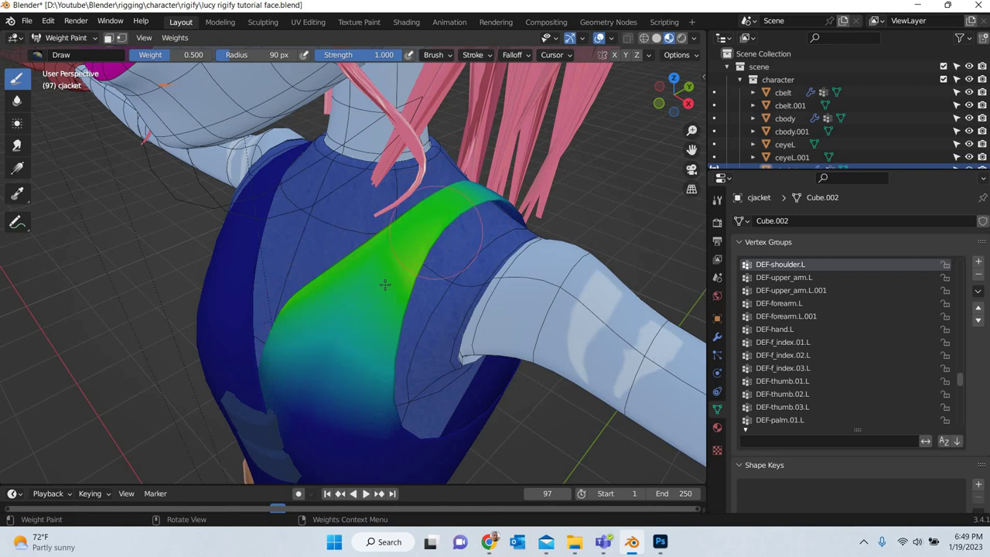
pyautogui.keyDown('ctrl'); pyautogui.click(451, 254); pyautogui.keyUp('ctrl')
pyautogui.keyDown('ctrl'); pyautogui.click(455, 250); pyautogui.keyUp('ctrl')
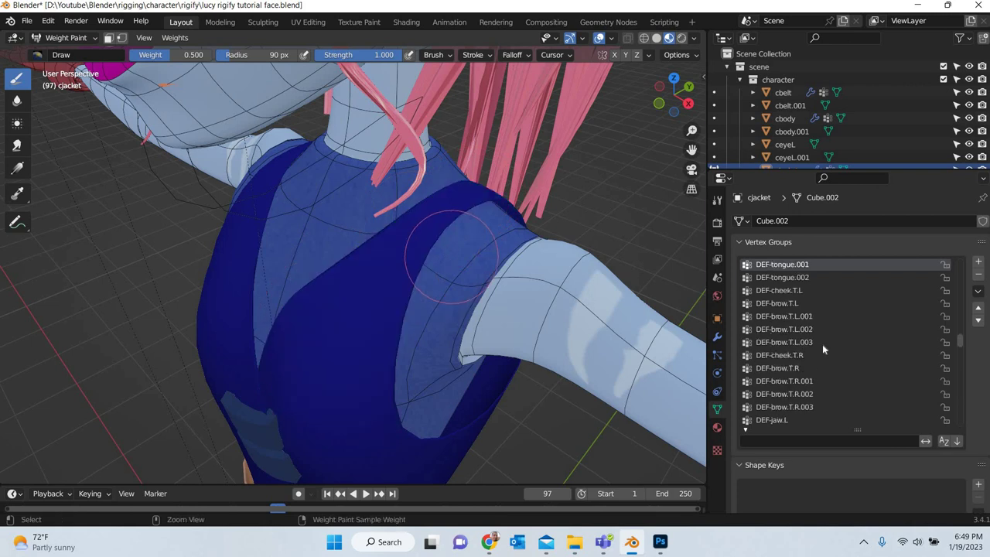
# - Paint 0.5 weight along the jacket's left shoulder strap in the DEF-shoulder.L and DEF-upper_arm.L groups
pyautogui.scroll(2, 823, 345)
pyautogui.scroll(1, 824, 349)
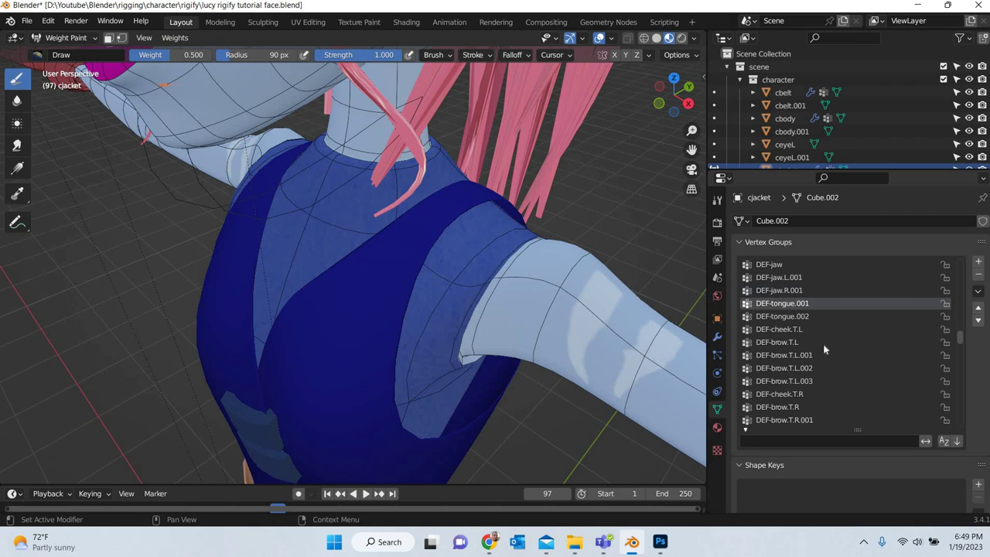
pyautogui.scroll(-2, 825, 351)
pyautogui.scroll(-10, 833, 354)
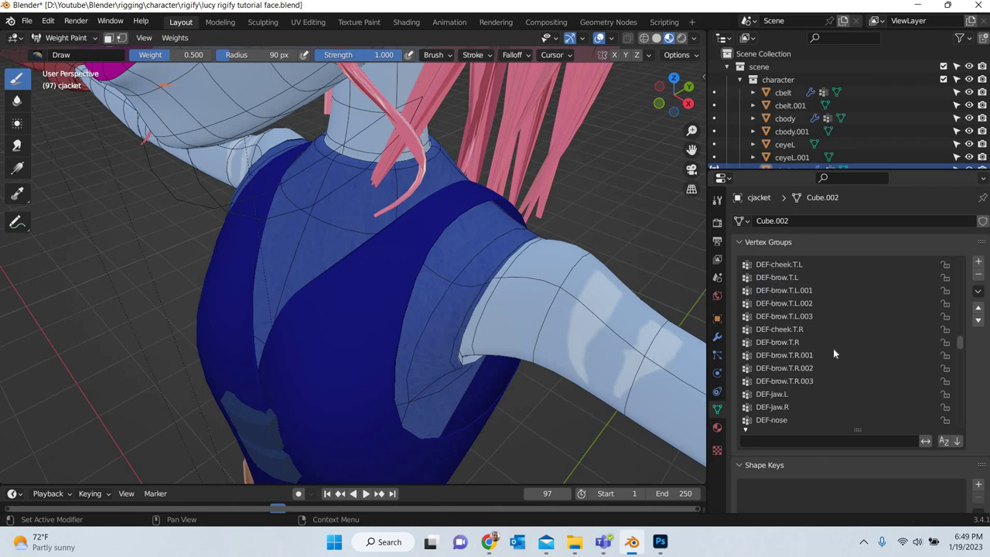
pyautogui.scroll(-15, 834, 350)
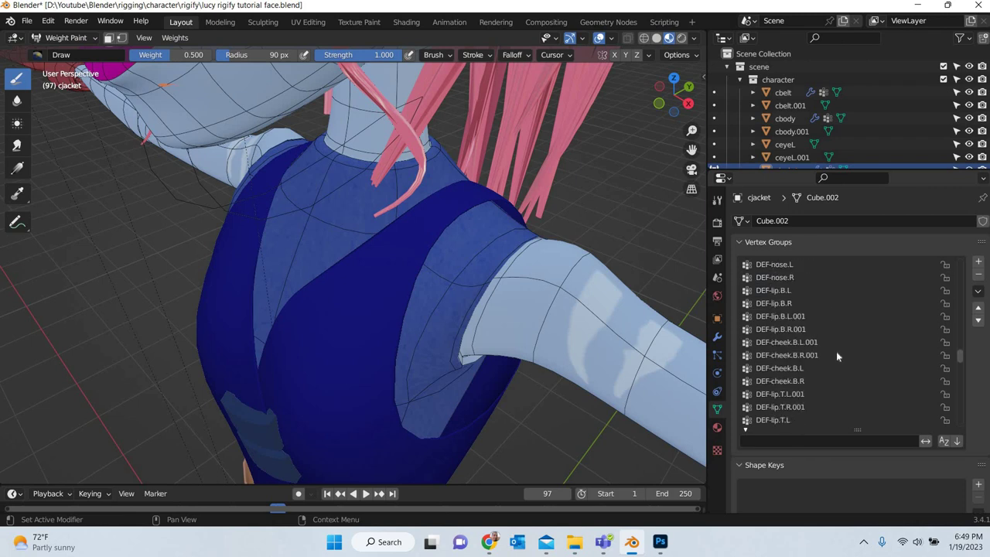
pyautogui.scroll(-6, 839, 353)
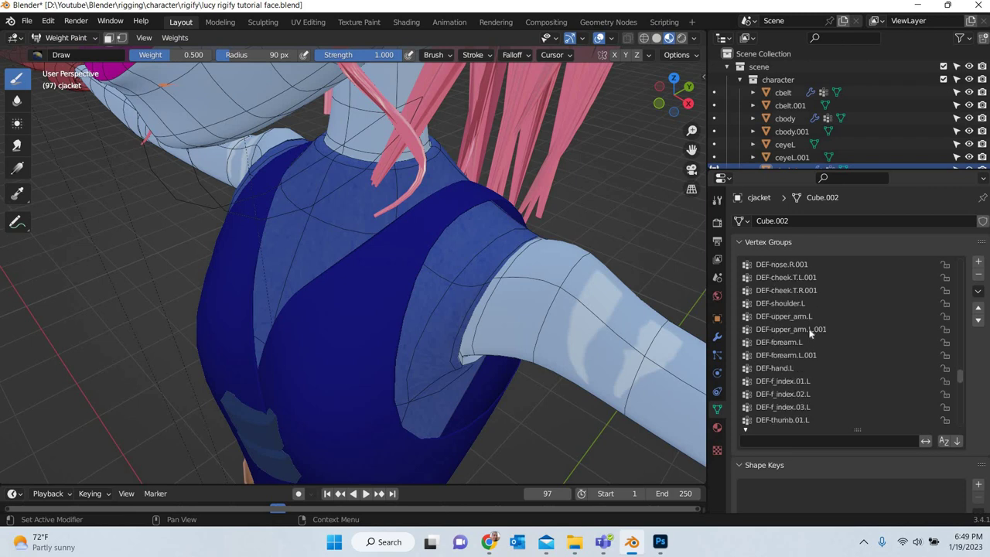
pyautogui.click(810, 334)
pyautogui.press('Up')
pyautogui.press('Up')
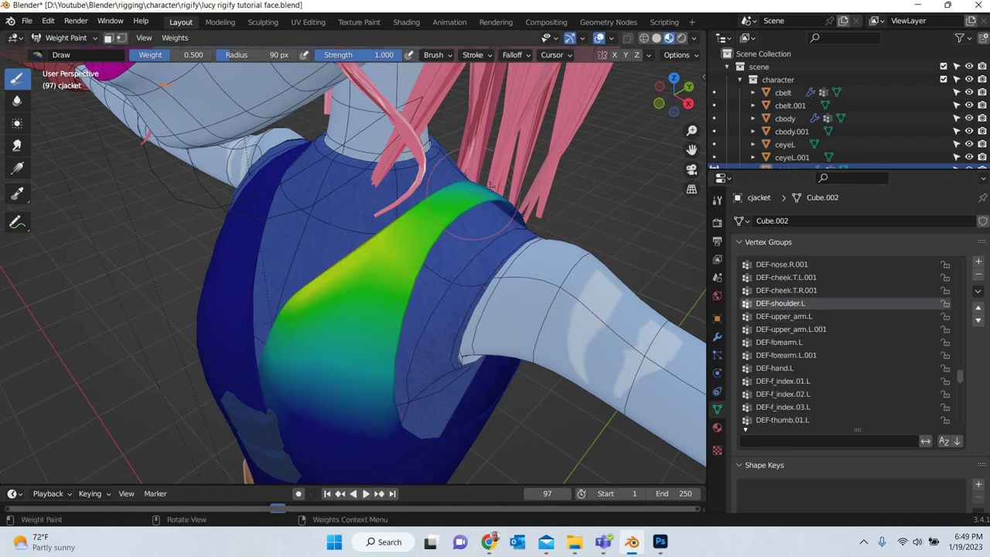
pyautogui.click(788, 319)
pyautogui.moveTo(445, 195)
pyautogui.mouseDown()
pyautogui.moveTo(410, 258)
pyautogui.moveTo(497, 294)
pyautogui.mouseUp()
pyautogui.moveTo(608, 296); pyautogui.dragTo(696, 325, button='middle')
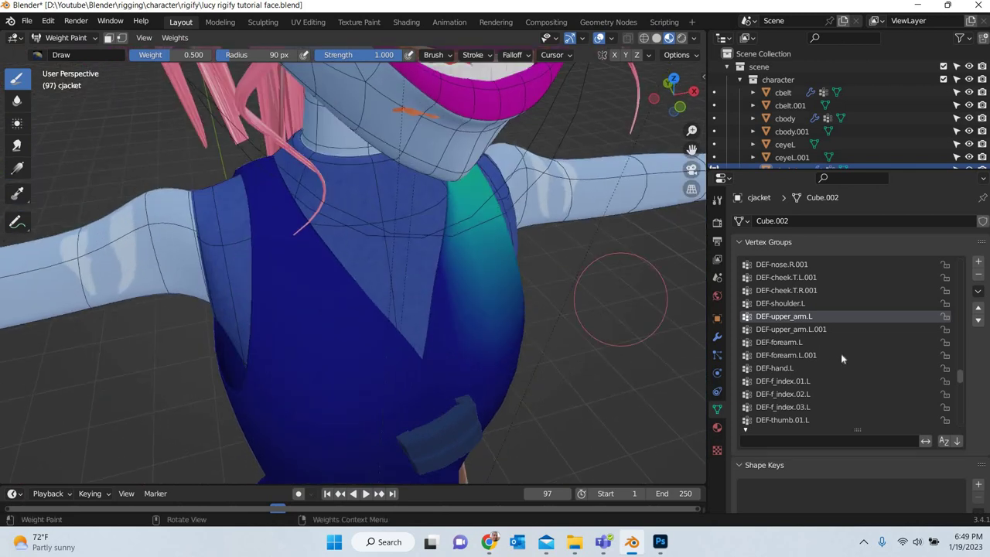
# - Compare the DEF-shoulder.L and DEF-upper_arm.L weights on the jacket's left strap from the front and the side
pyautogui.click(780, 304)
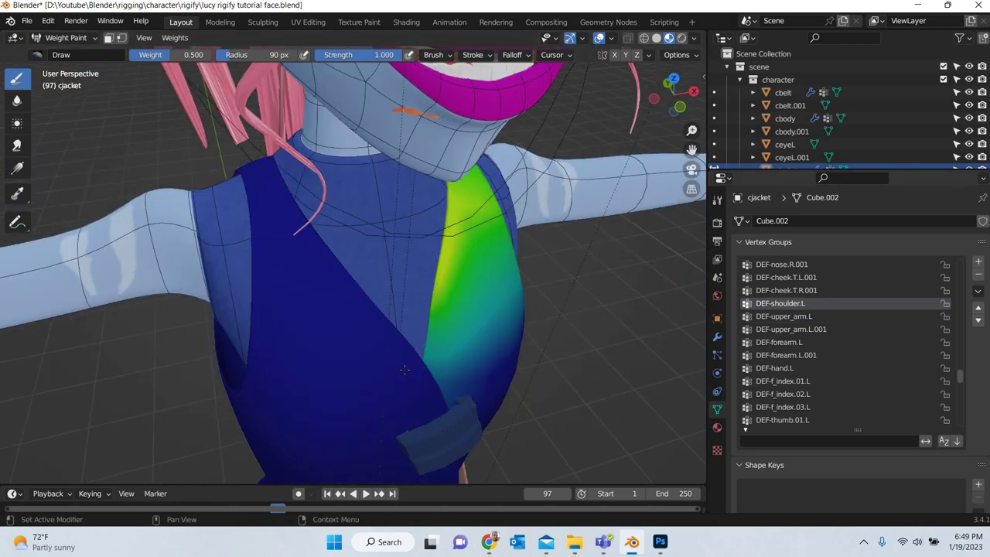
pyautogui.moveTo(402, 309); pyautogui.dragTo(468, 309, button='middle')
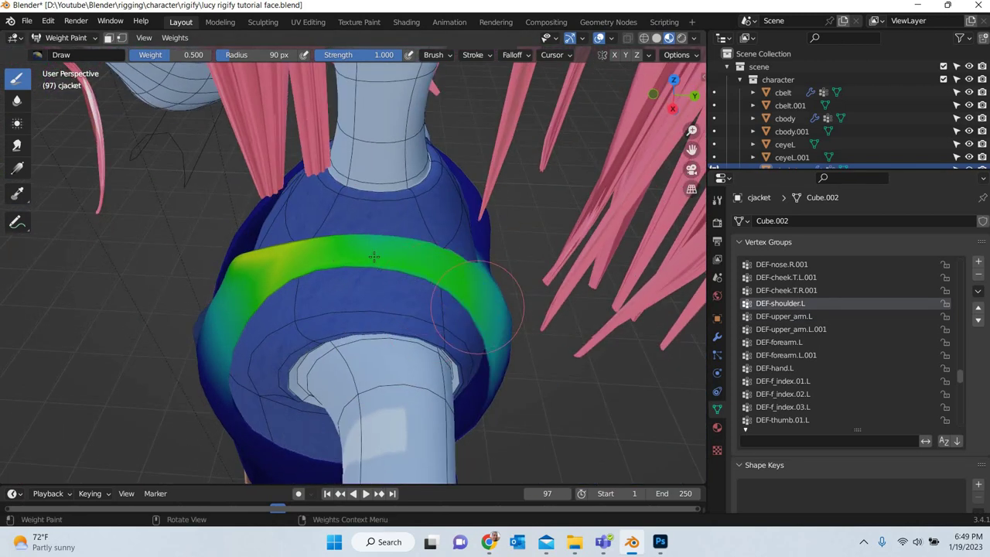
pyautogui.click(784, 316)
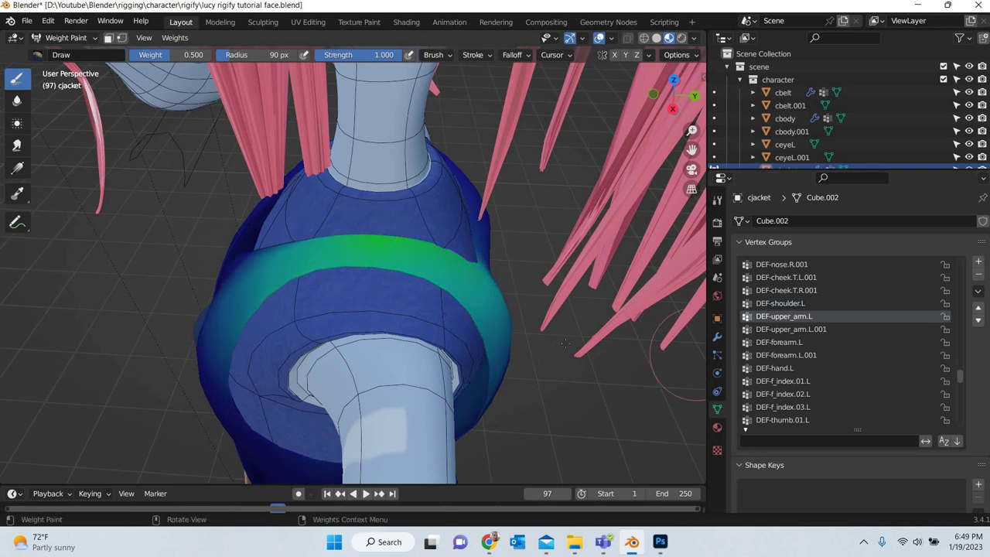
pyautogui.moveTo(541, 348); pyautogui.dragTo(576, 343, button='middle')
pyautogui.press('Up')
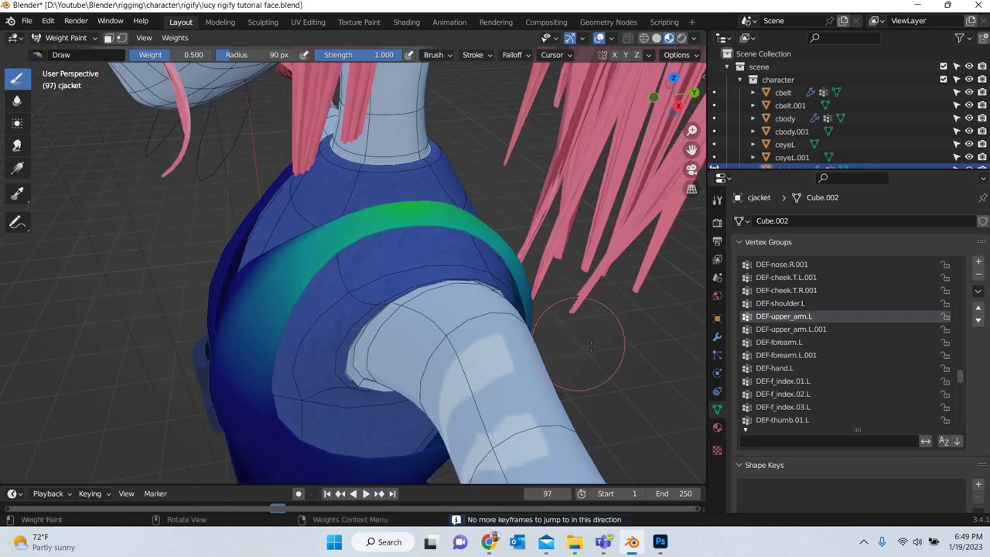
# - Go through the jacket's vertex groups from DEF-forearm.L through the left-hand finger bones to DEF-forearm.R.001, examining each for stray weights
pyautogui.press('Down')
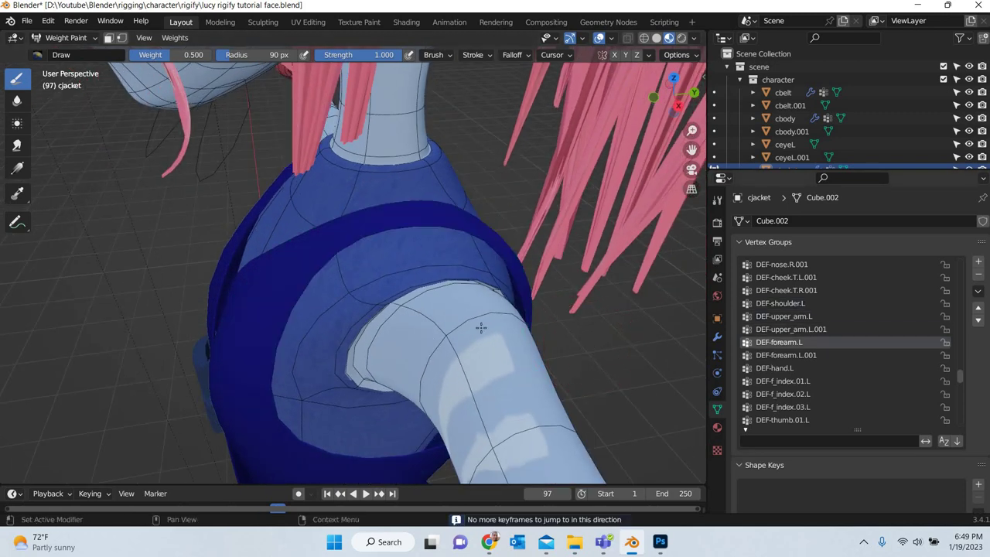
pyautogui.press('Down')
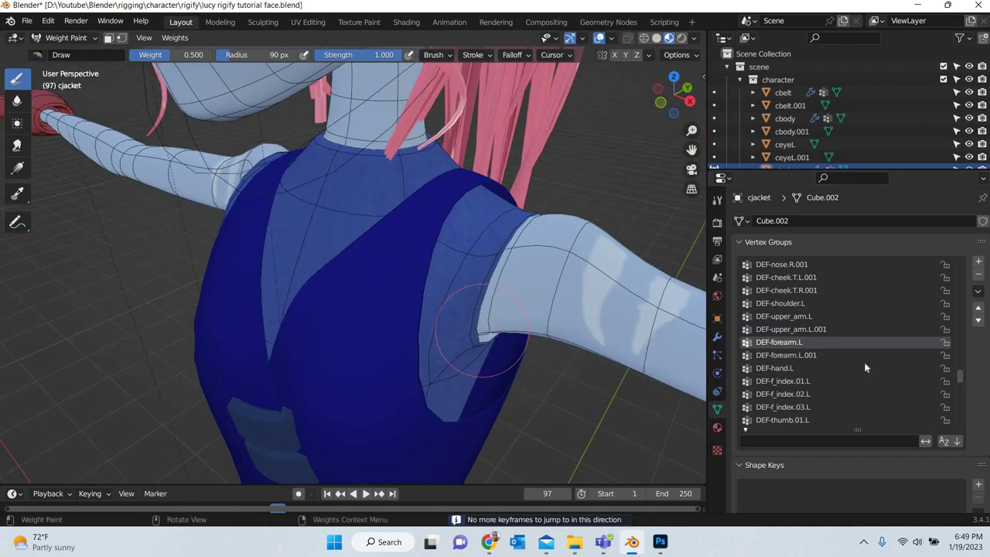
pyautogui.press('Down')
pyautogui.press('Down')
pyautogui.press('Down')
pyautogui.press('Down')
pyautogui.press('Down')
pyautogui.press('Down')
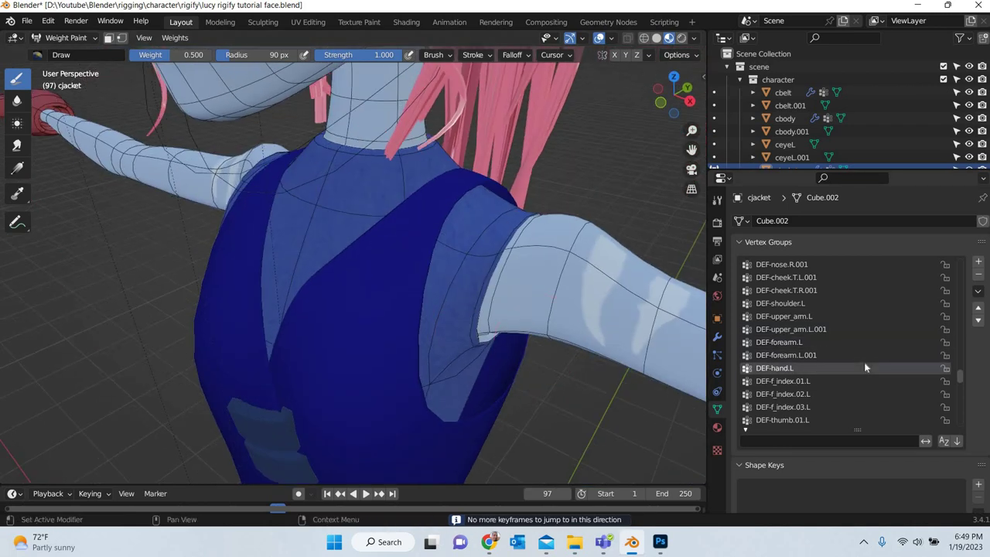
pyautogui.press('Down')
pyautogui.press('Down')
pyautogui.press('Down')
pyautogui.press('Down')
pyautogui.press('Down')
pyautogui.press('Down')
pyautogui.press('Down')
pyautogui.press('Down')
pyautogui.press('Down')
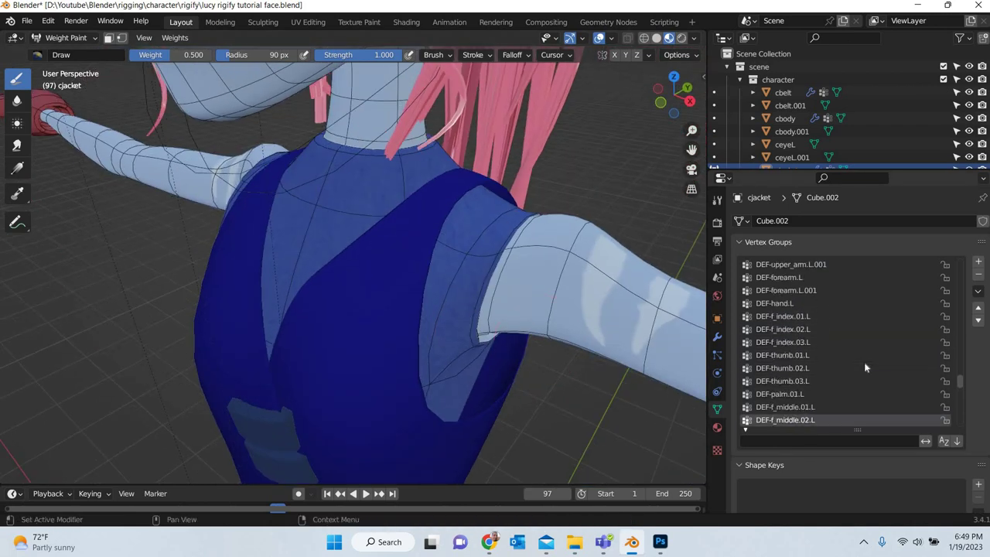
pyautogui.press('Down')
pyautogui.press('Down')
pyautogui.press('Down')
pyautogui.press('Down')
pyautogui.press('Down')
pyautogui.press('Down')
pyautogui.press('Down')
pyautogui.press('Down')
pyautogui.press('Down')
pyautogui.press('Down')
pyautogui.press('Down')
pyautogui.press('Down')
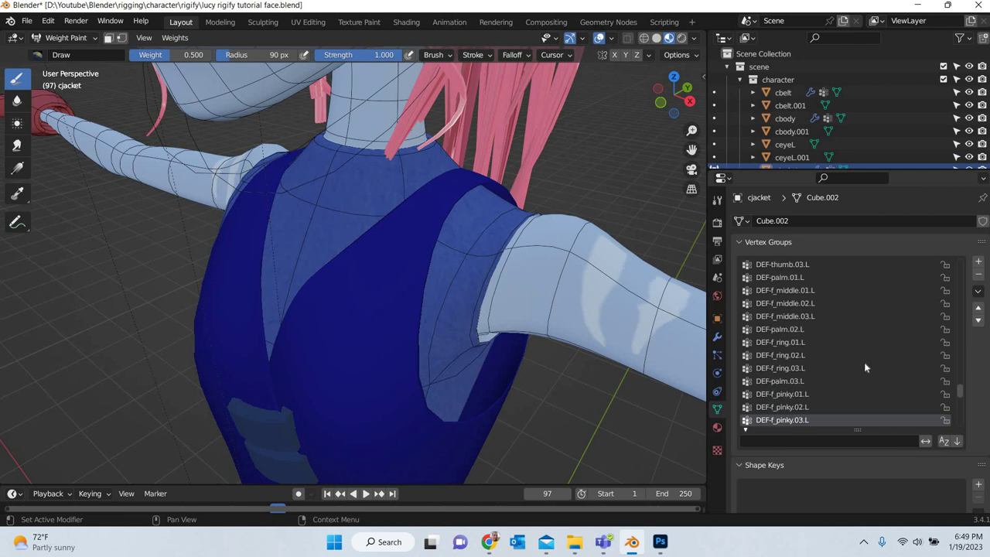
pyautogui.press('Down')
pyautogui.press('Down')
# - Paint 0.5 weight over the jacket's right shoulder strap in the DEF-shoulder.R and DEF-upper_arm.R groups
pyautogui.press('Up')
pyautogui.press('Up')
pyautogui.press('Up')
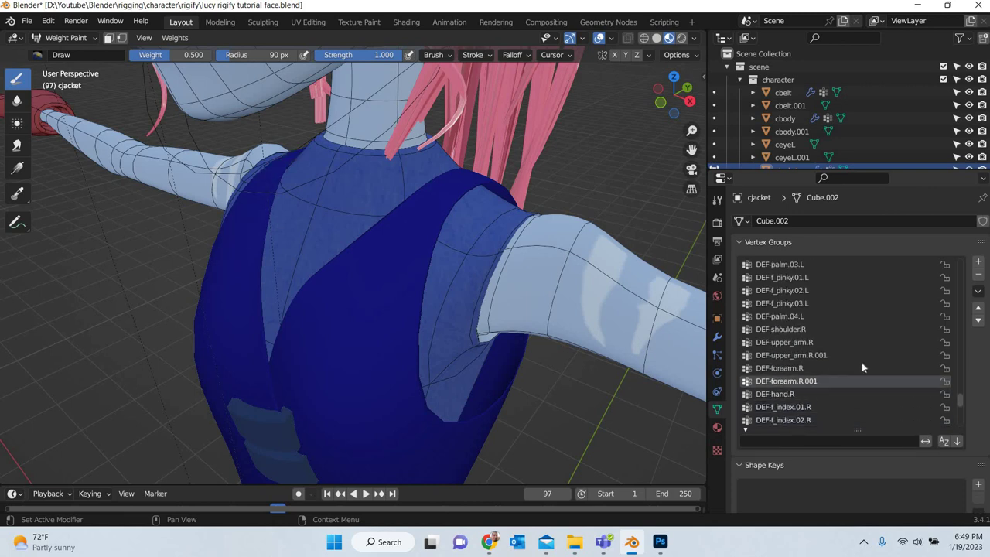
pyautogui.press('Up')
pyautogui.press('Up')
pyautogui.press('Up')
pyautogui.press('Up')
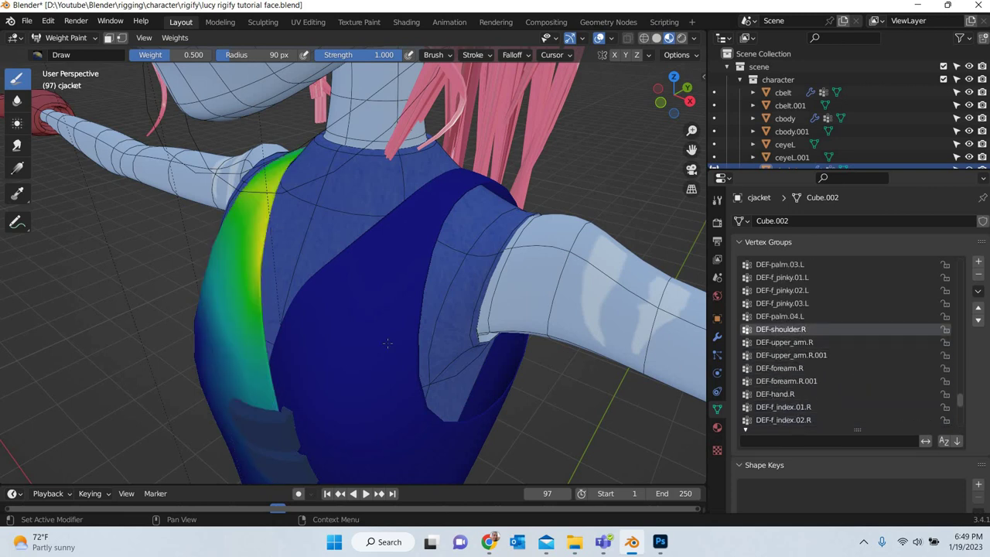
pyautogui.moveTo(474, 356); pyautogui.dragTo(329, 260, button='middle')
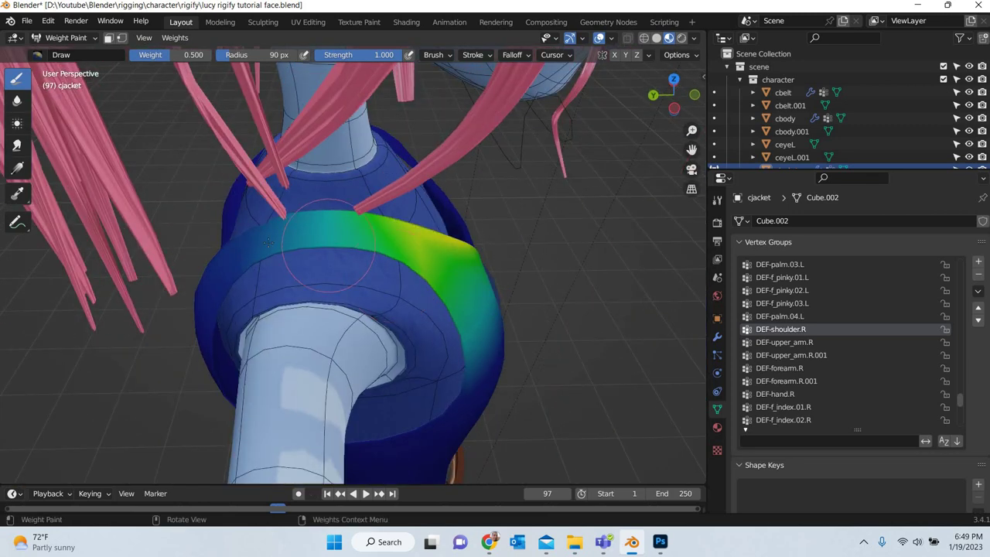
pyautogui.hotkey('ctrl', 'z')
pyautogui.hotkey('ctrl', 'z')
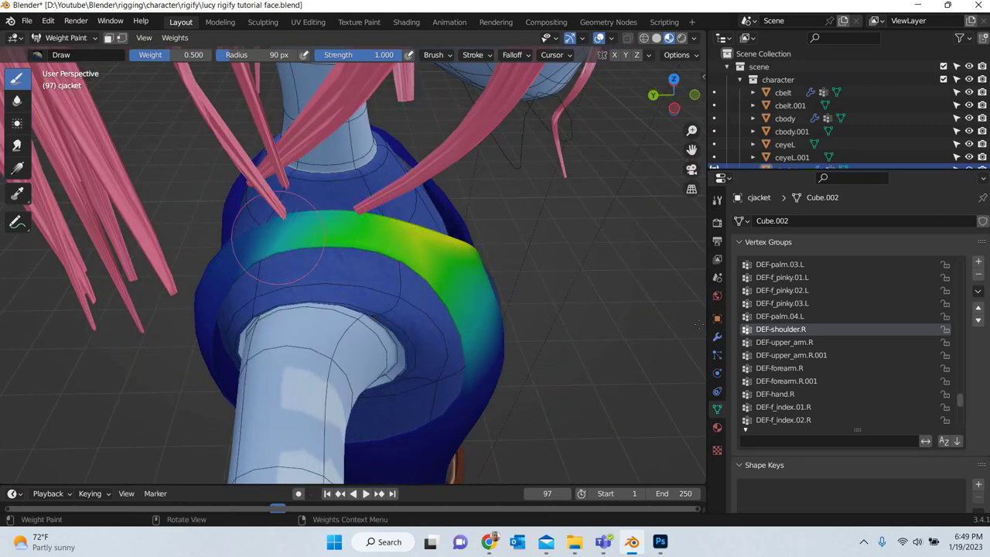
pyautogui.click(786, 341)
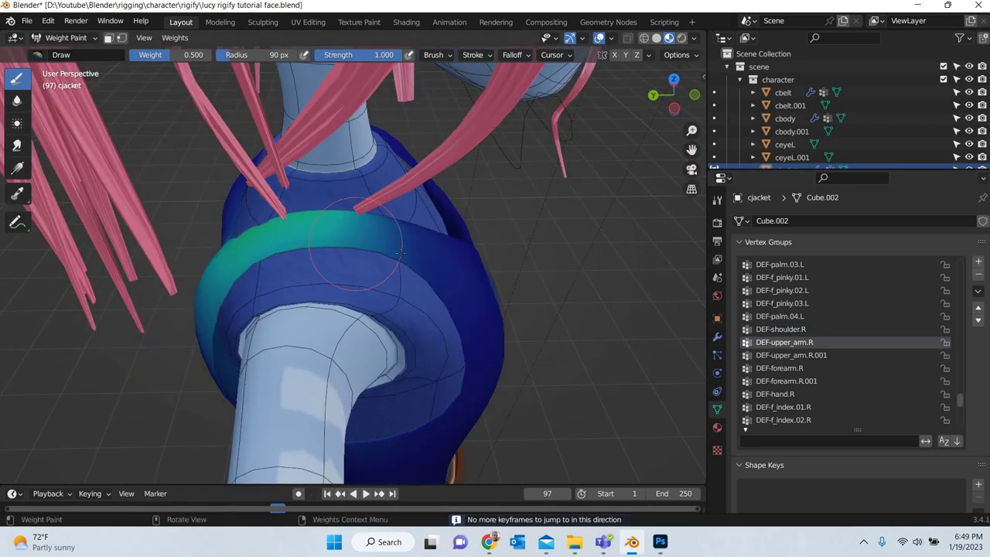
pyautogui.moveTo(401, 252); pyautogui.dragTo(329, 232)
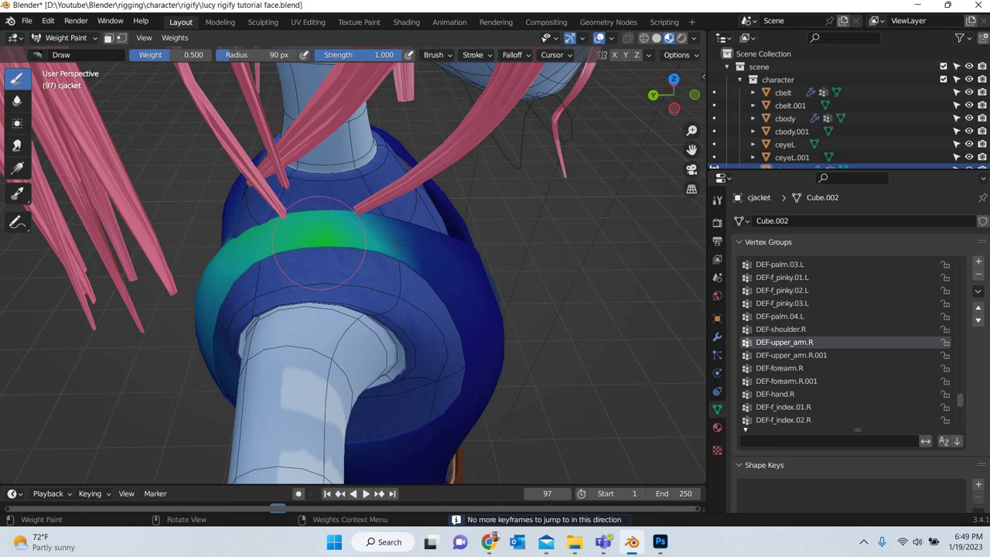
# - Go through the jacket's vertex groups from DEF-upper_arm.R.001 to DEF-palm.02.R, examining each for stray weights
pyautogui.click(793, 355)
pyautogui.press('Down')
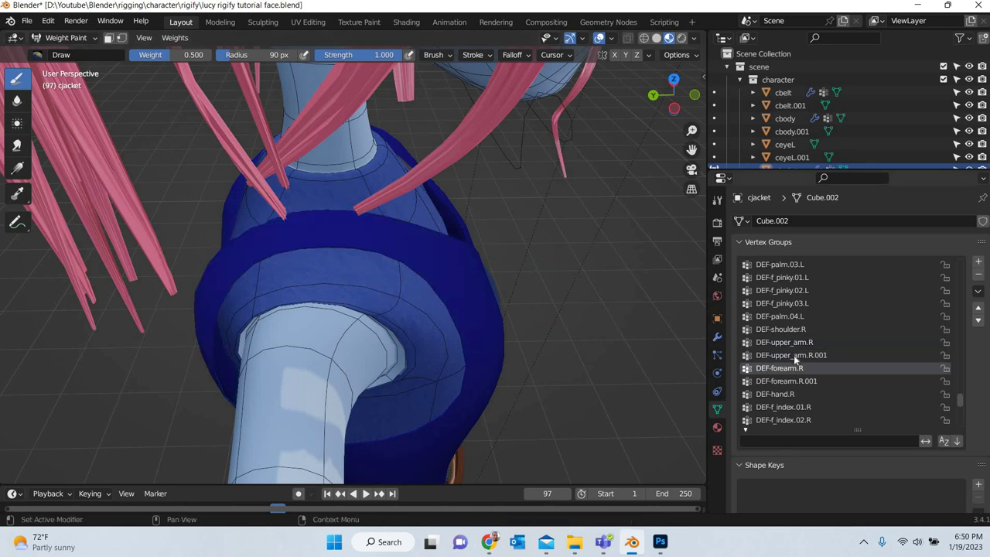
pyautogui.press('Down')
pyautogui.press('Down')
pyautogui.press('Down')
pyautogui.press('Down')
pyautogui.press('Down')
pyautogui.press('Down')
pyautogui.press('Down')
pyautogui.press('Down')
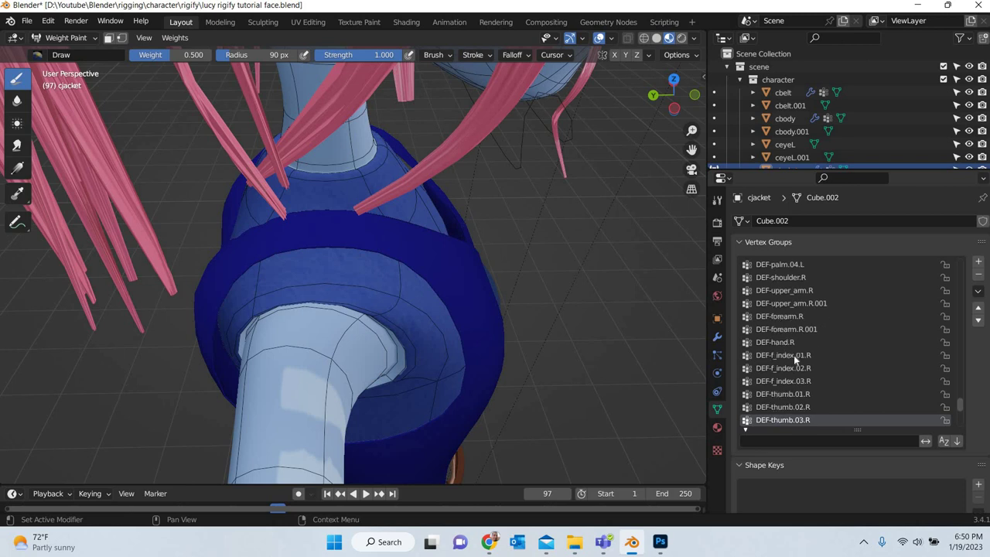
pyautogui.press('Down')
pyautogui.press('Down')
pyautogui.press('Down')
pyautogui.press('Down')
pyautogui.press('Down')
# - Return the jacket to Object Mode, select the rig and switch it to Pose Mode
pyautogui.moveTo(561, 355); pyautogui.dragTo(215, 213, button='middle')
pyautogui.click(62, 38)
pyautogui.click(67, 51)
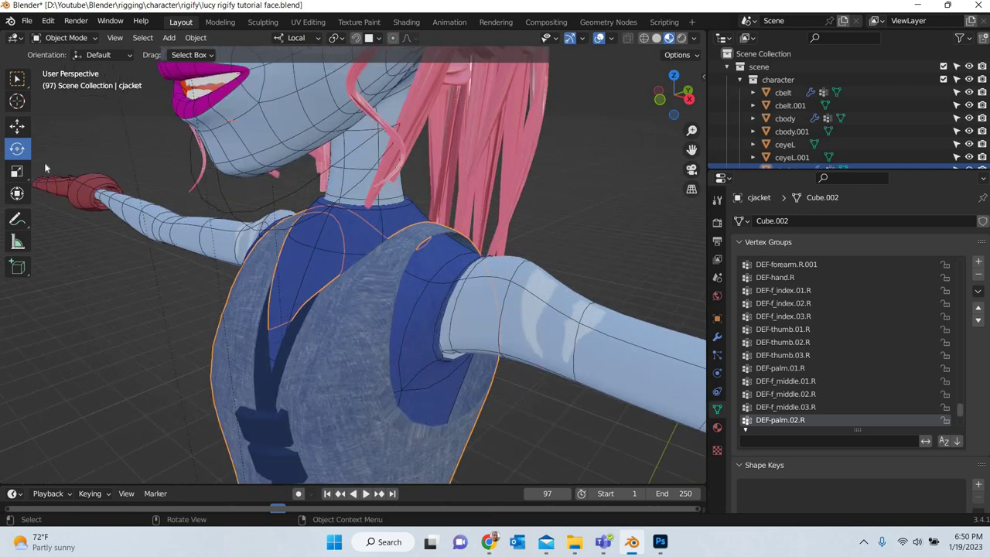
pyautogui.click(45, 165)
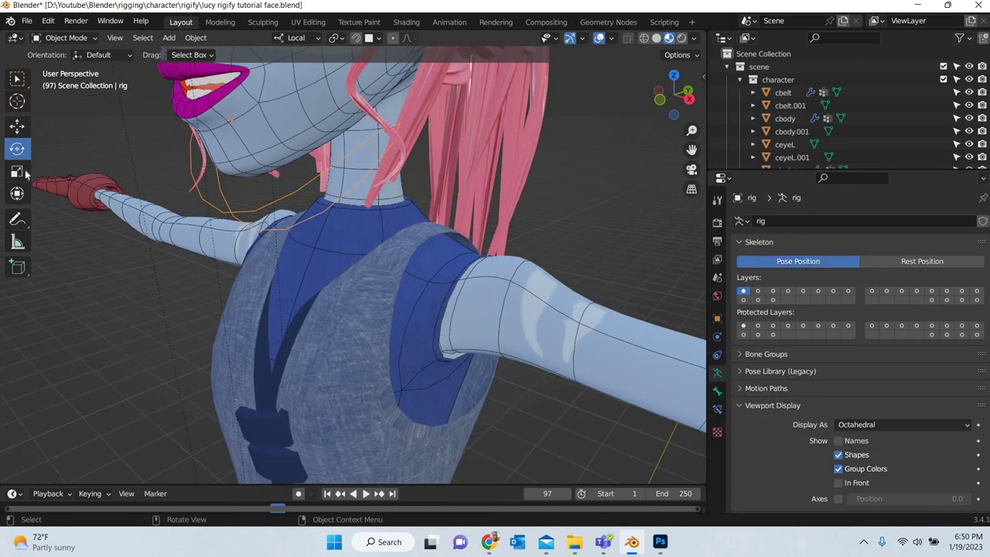
pyautogui.click(62, 37)
pyautogui.click(66, 80)
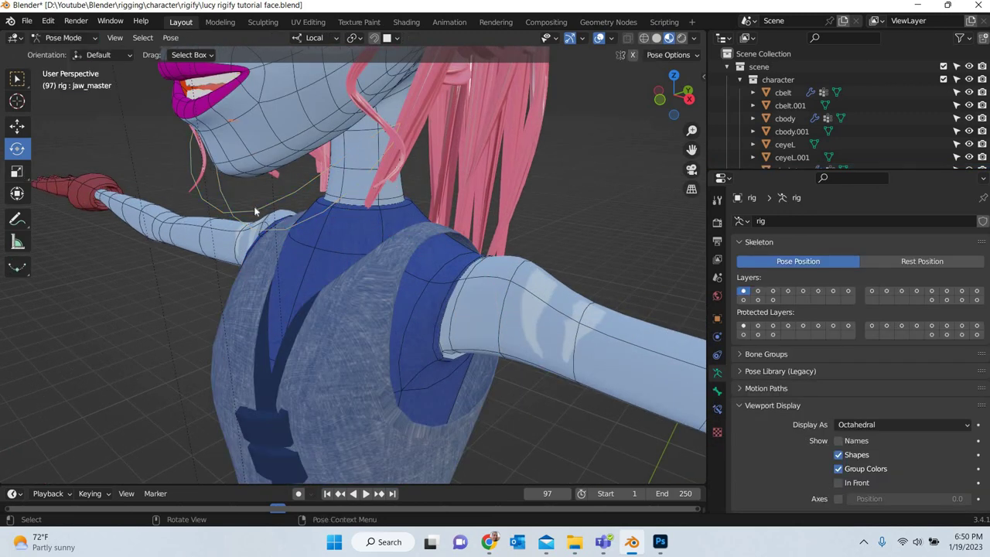
# - Rotate the jaw_master bone on its local axis to bring the mouth nearly closed, and deselect it
pyautogui.click(249, 180)
pyautogui.scroll(-3, 324, 178)
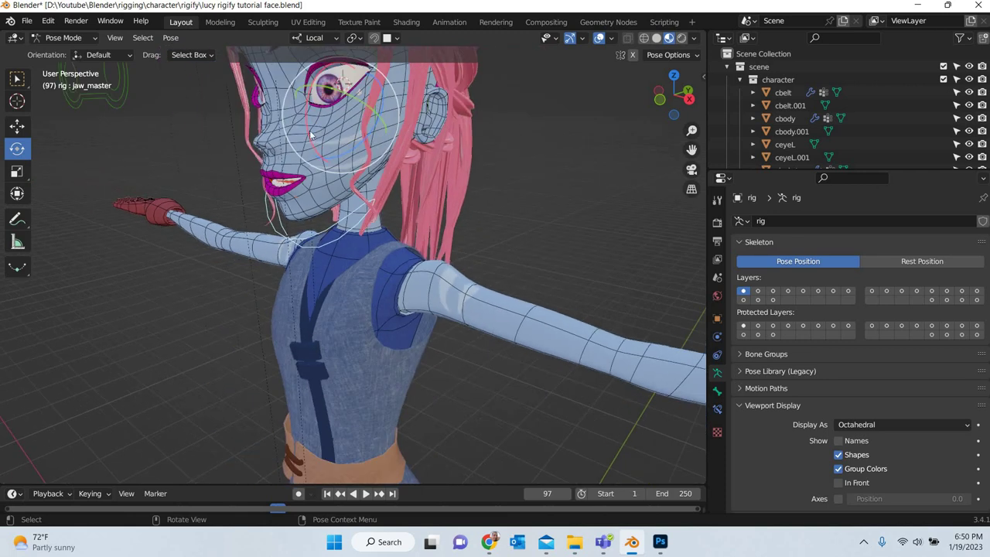
pyautogui.press('r')
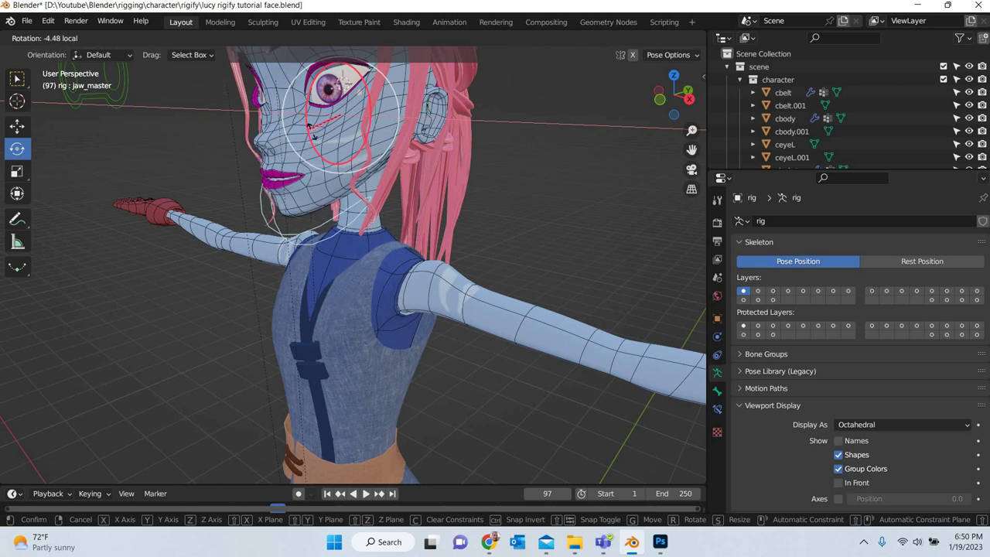
pyautogui.click(338, 164)
pyautogui.moveTo(338, 164); pyautogui.dragTo(396, 274, button='middle')
pyautogui.scroll(5, 396, 274)
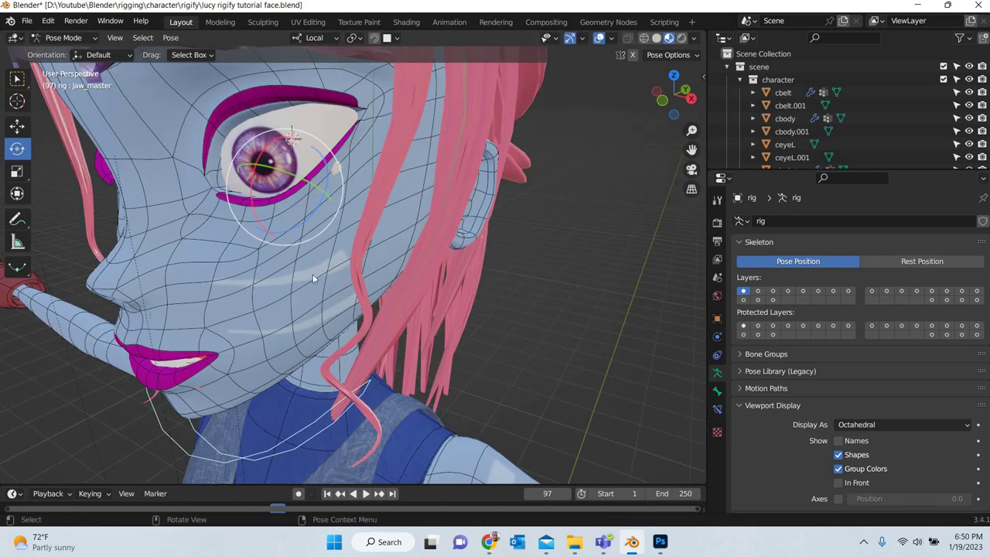
pyautogui.click(340, 215)
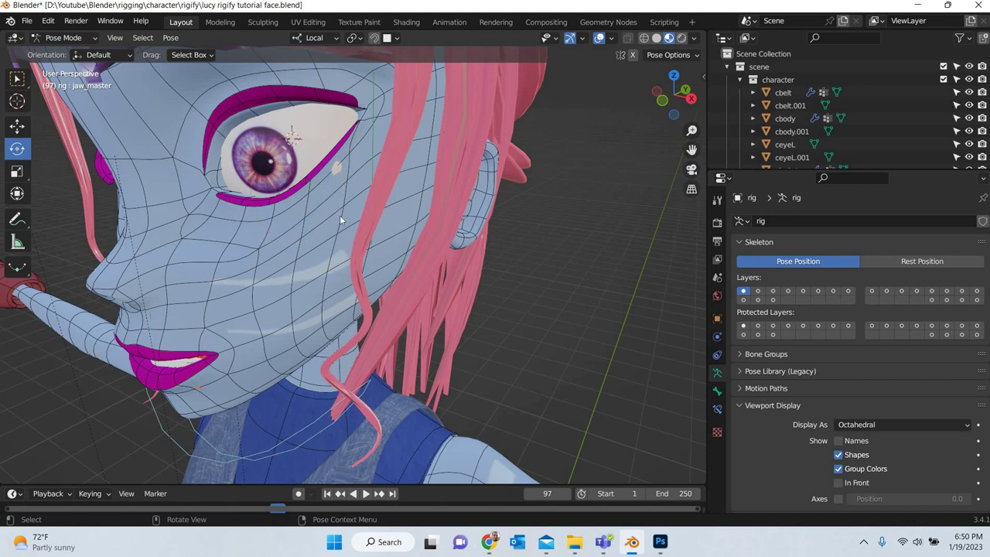
# - Return to Object Mode, select the cbody mesh and add a Basis shape key and a second one named eyes
pyautogui.click(89, 39)
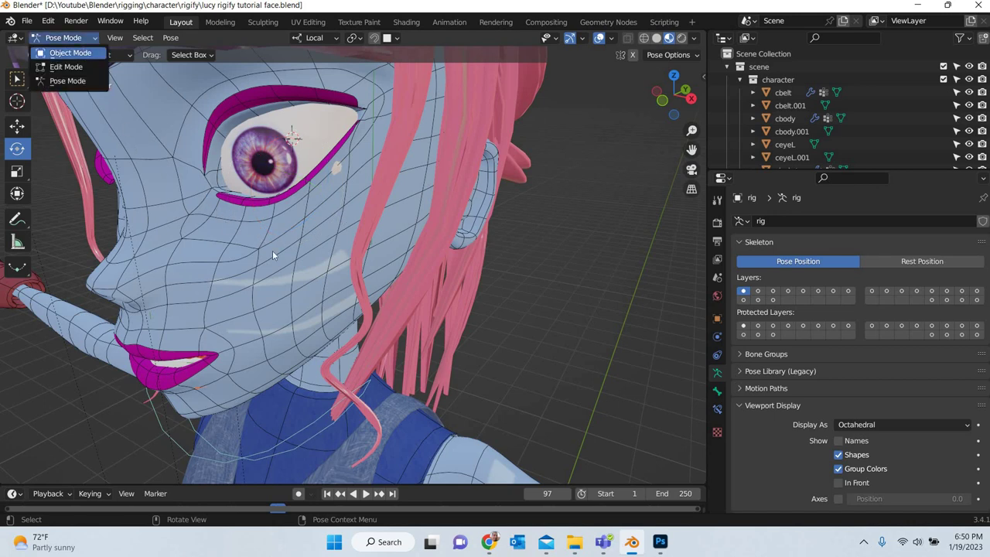
pyautogui.click(70, 53)
pyautogui.click(282, 264)
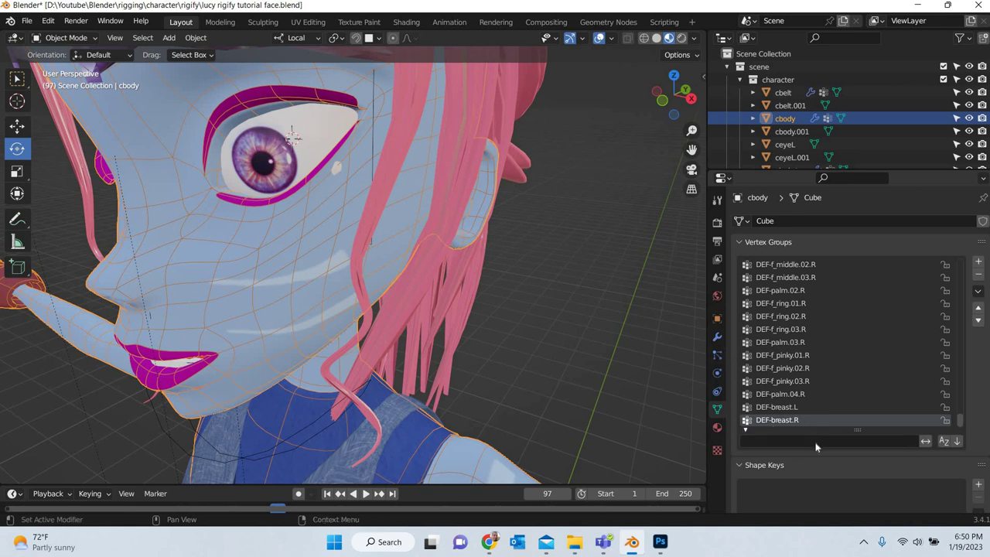
pyautogui.moveTo(856, 430); pyautogui.dragTo(865, 325)
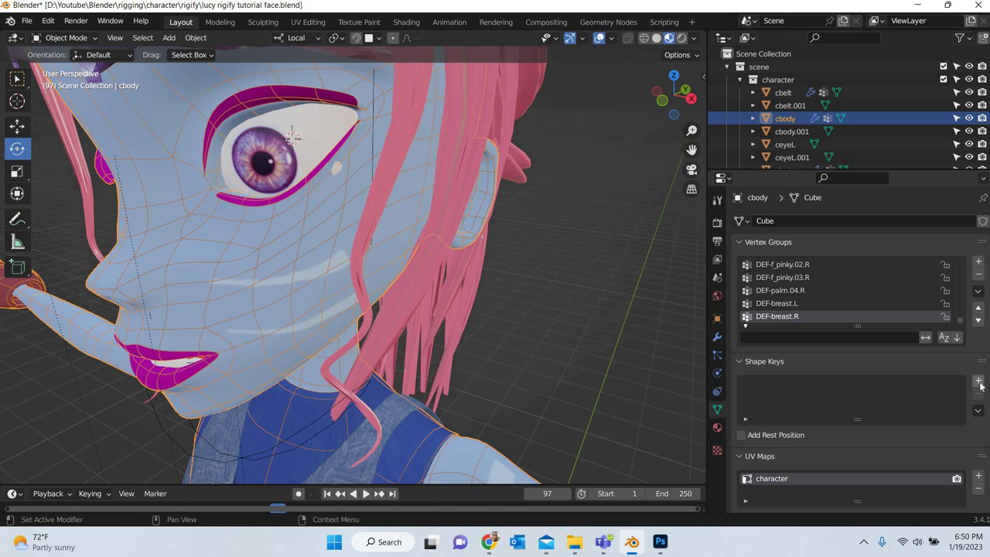
pyautogui.click(978, 382)
pyautogui.click(978, 382)
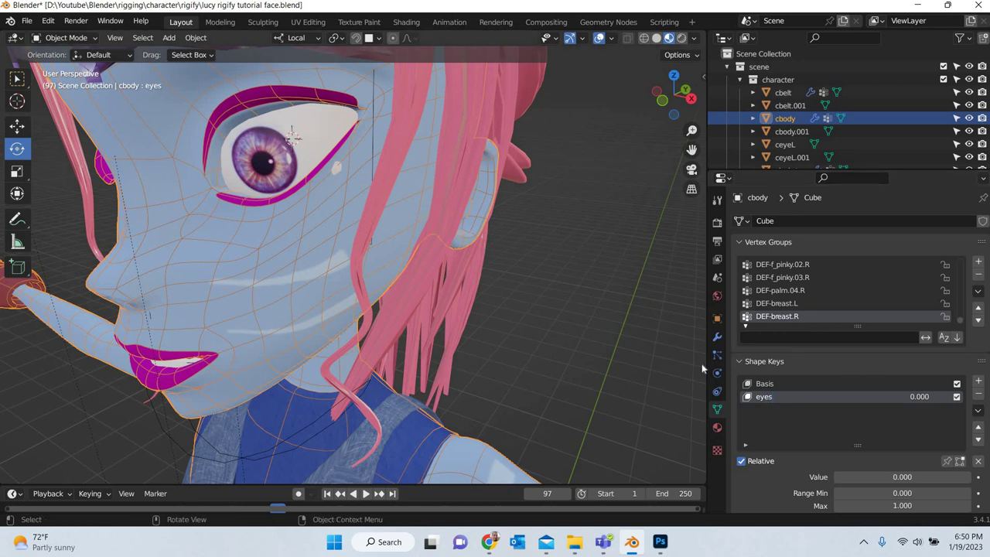
# - Put cbody in Edit Mode on the eyes shape key, using vertex selection
pyautogui.moveTo(432, 203); pyautogui.dragTo(486, 375, button='middle')
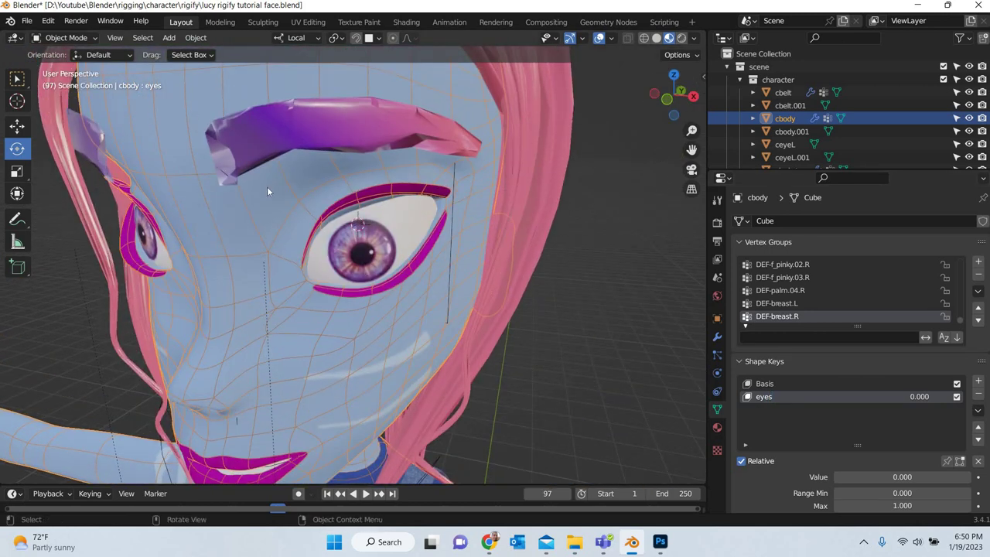
pyautogui.press('Tab')
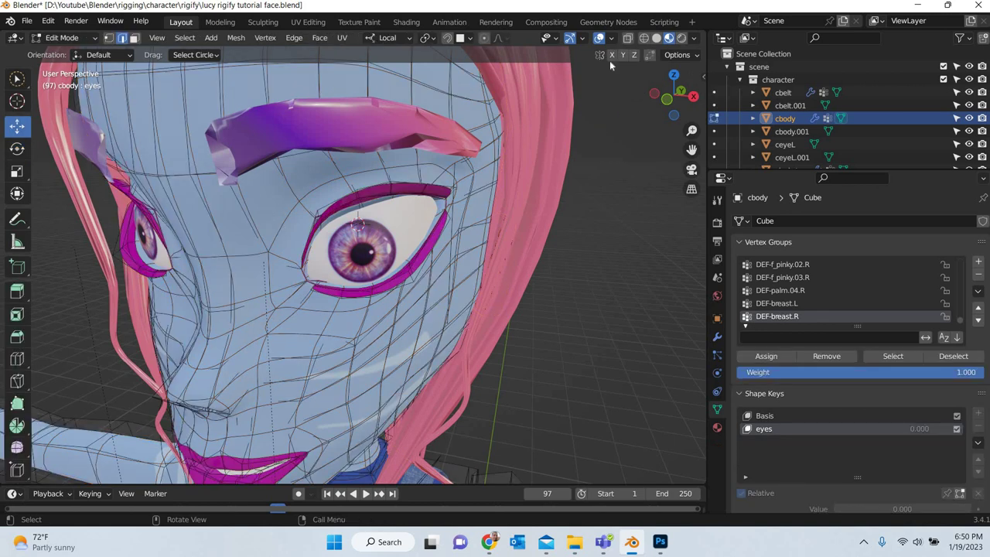
pyautogui.click(612, 55)
pyautogui.press('1')
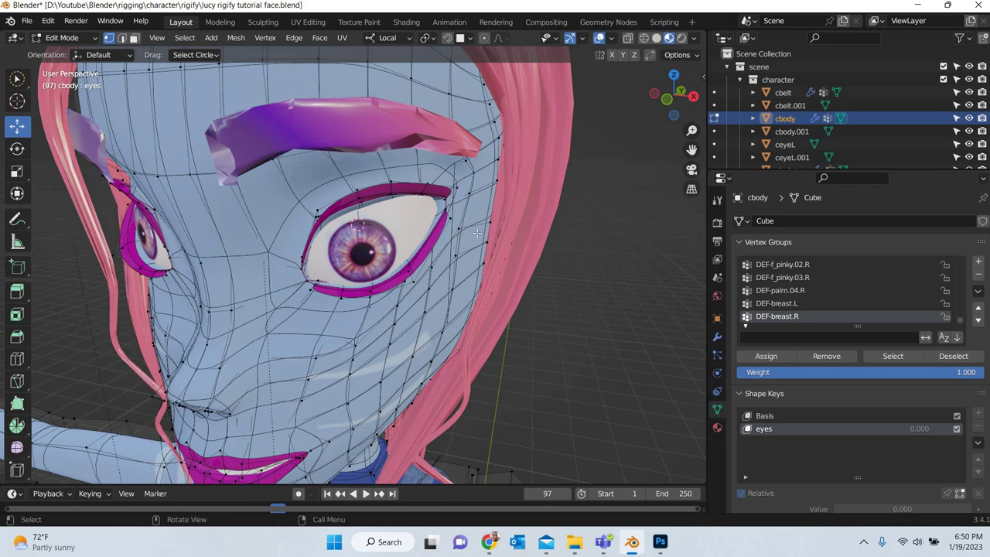
pyautogui.moveTo(478, 232); pyautogui.dragTo(495, 143, button='middle')
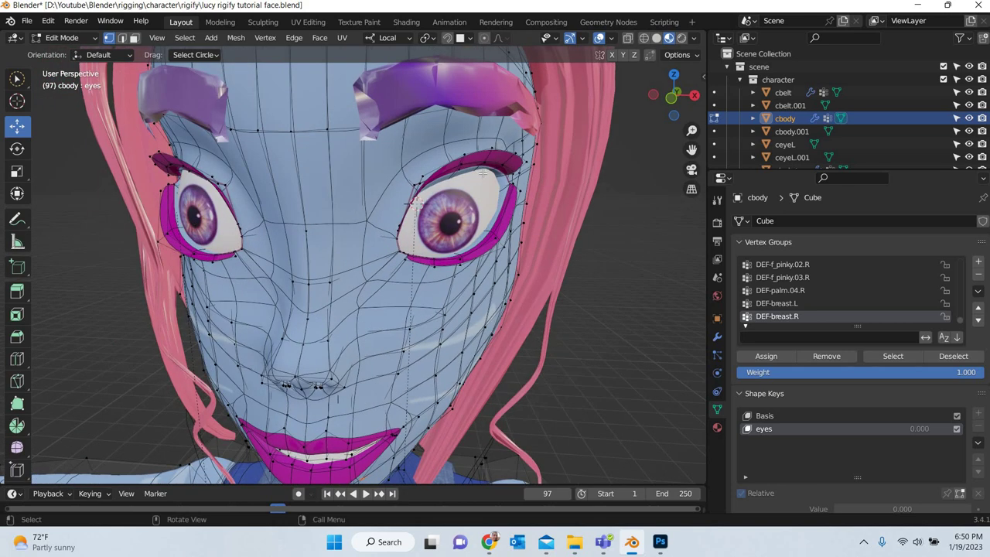
# - Try lowering the character's left upper-eyelid vertex with mirror editing on the X axis, and again with the Y and Z axes
pyautogui.click(488, 161)
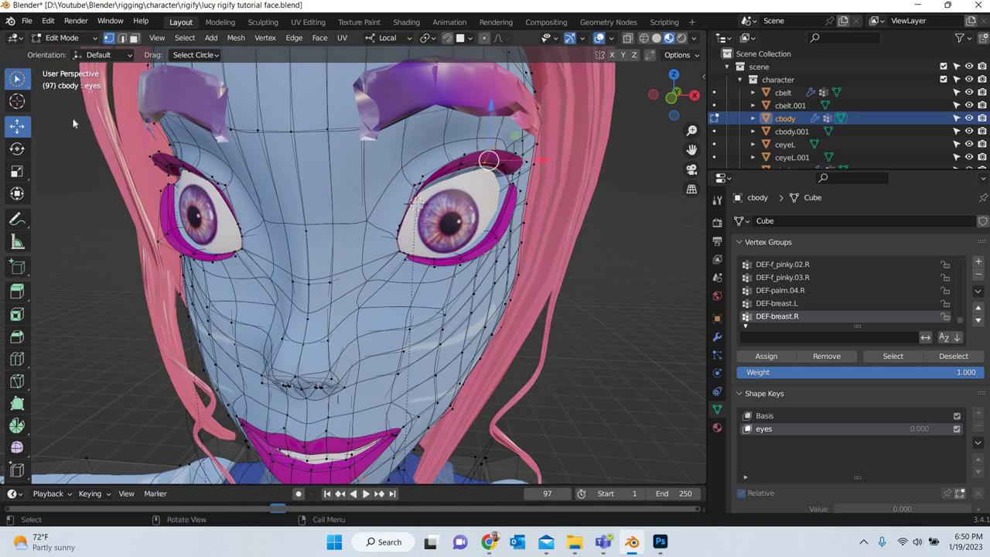
pyautogui.click(17, 78)
pyautogui.click(77, 108)
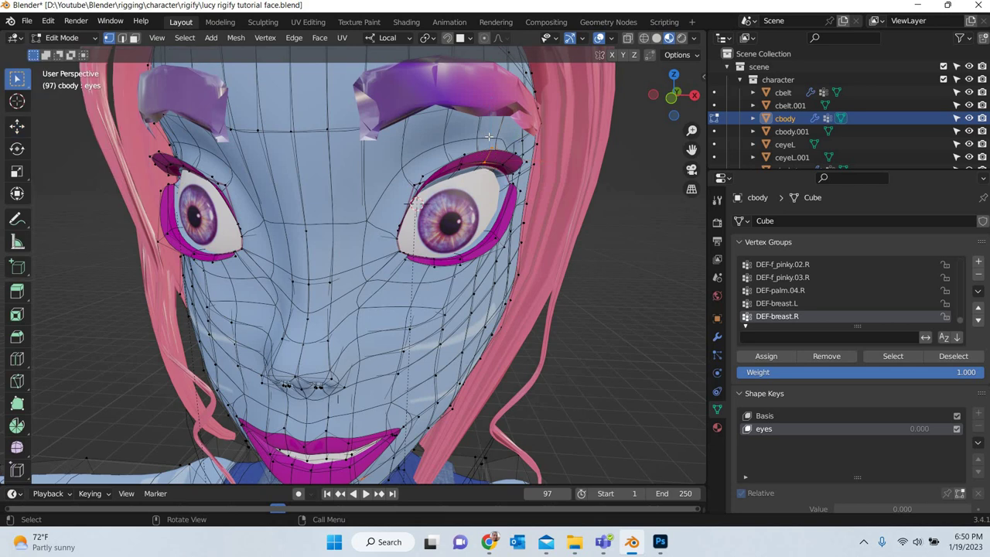
pyautogui.click(17, 125)
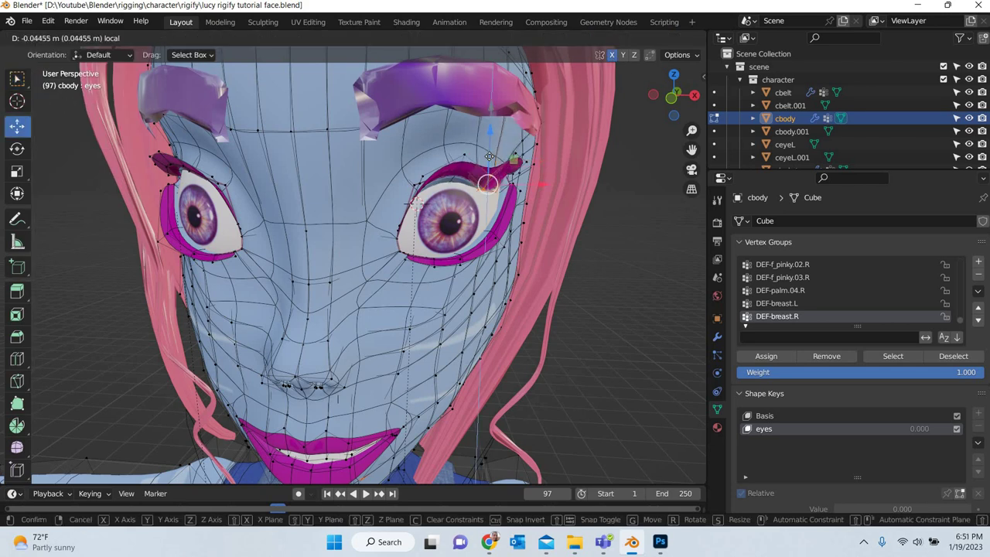
pyautogui.moveTo(473, 197); pyautogui.dragTo(631, 59, button='middle')
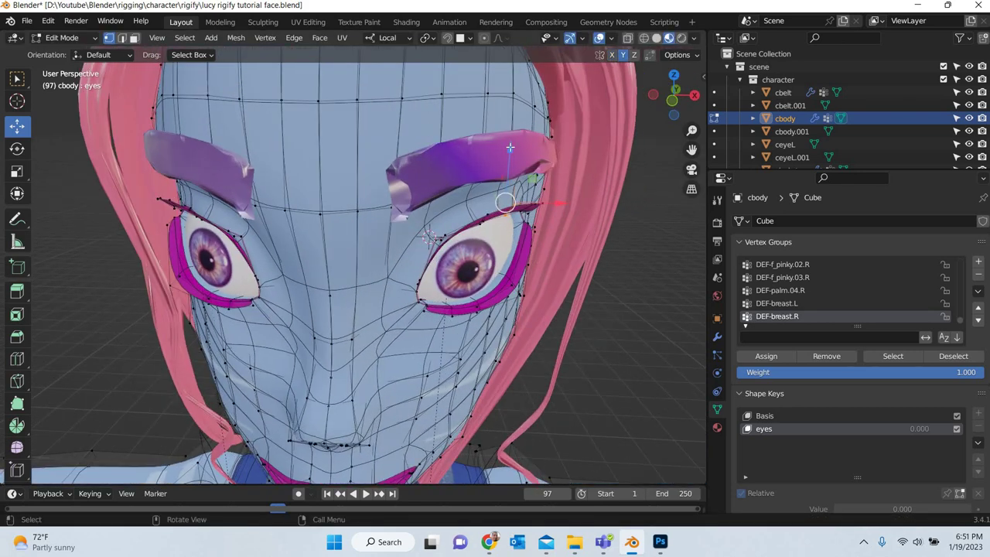
pyautogui.moveTo(505, 183); pyautogui.dragTo(503, 181)
pyautogui.moveTo(542, 143); pyautogui.dragTo(544, 137)
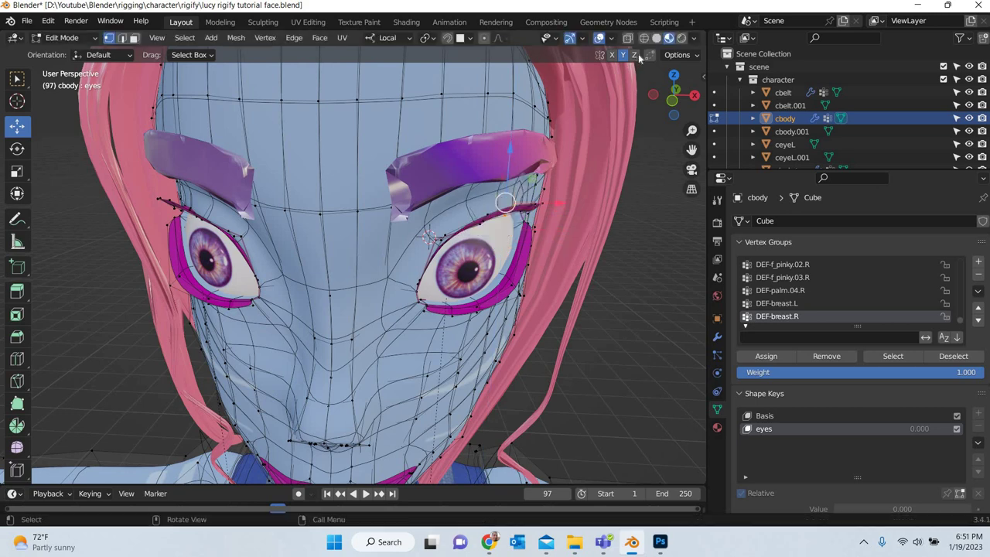
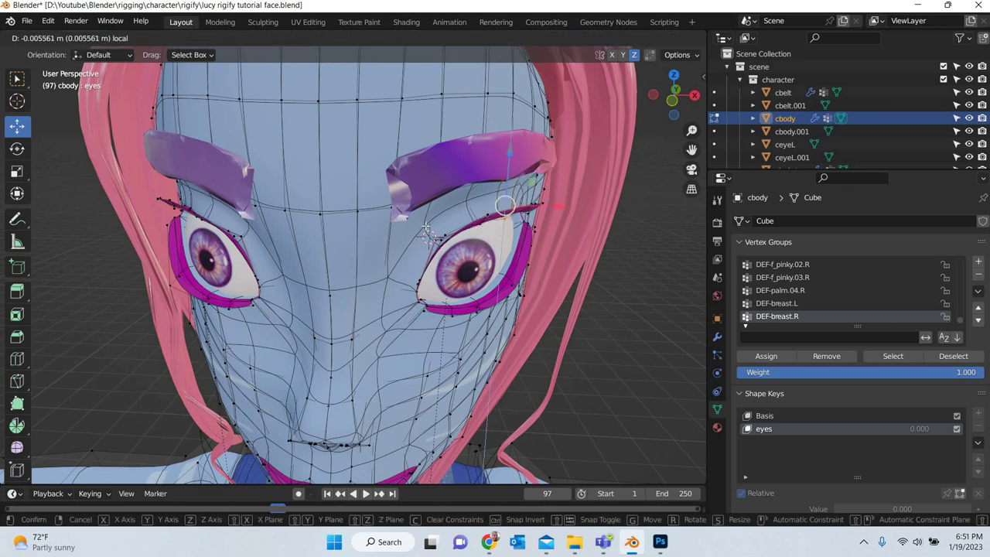
# - Try moving the left eye's inner-corner vertices with mirror editing on Z, and turn the axis mirroring off
pyautogui.click(423, 277)
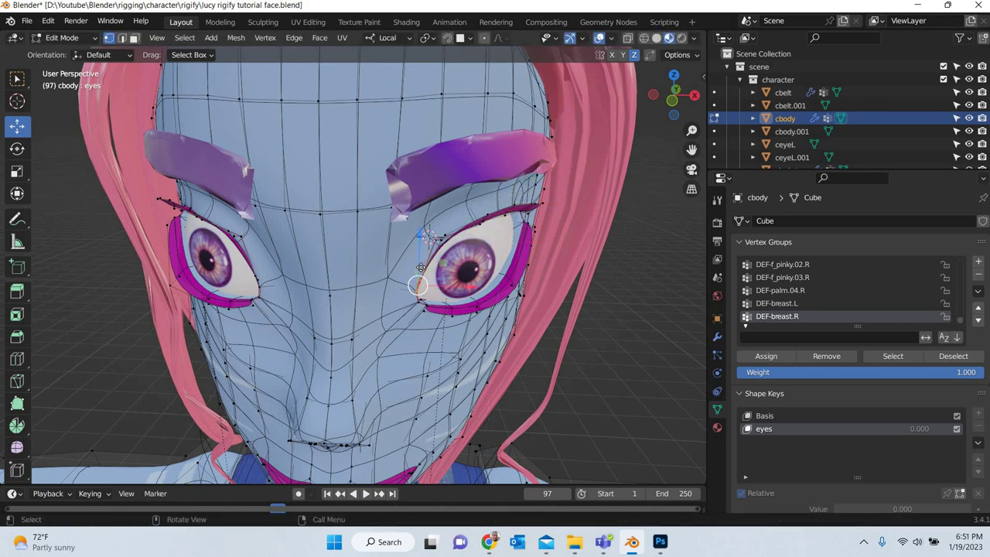
pyautogui.moveTo(420, 268)
pyautogui.mouseDown()
pyautogui.moveTo(420, 294)
pyautogui.moveTo(425, 263)
pyautogui.mouseUp()
pyautogui.click(439, 239)
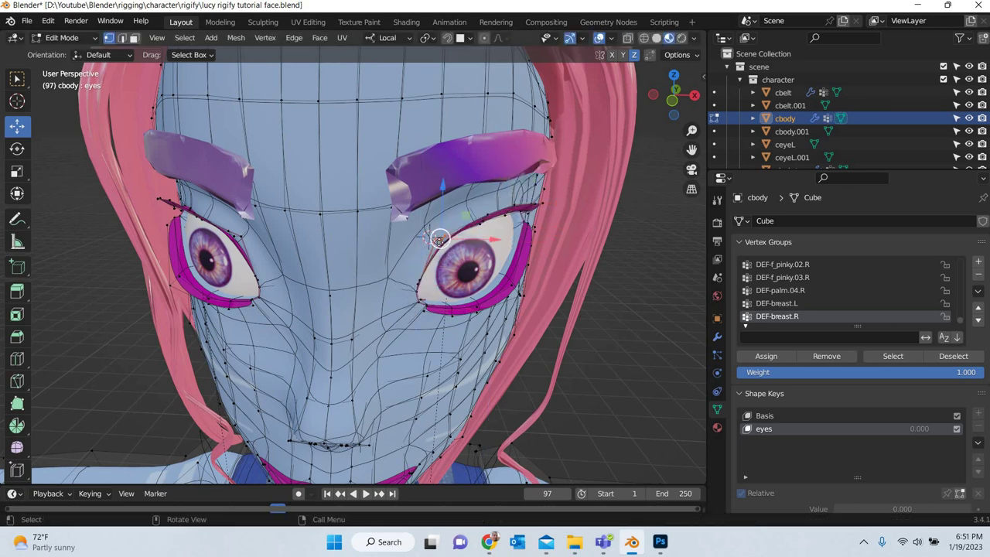
pyautogui.moveTo(442, 210)
pyautogui.mouseDown()
pyautogui.moveTo(439, 224)
pyautogui.moveTo(440, 212)
pyautogui.mouseUp()
pyautogui.moveTo(526, 264); pyautogui.dragTo(428, 248, button='middle')
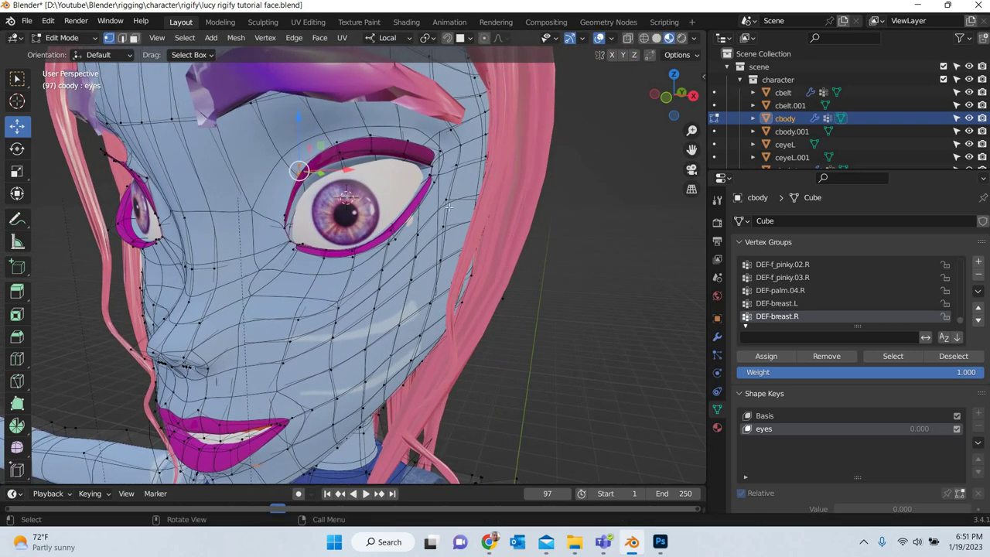
# - In front orthographic view with X-ray on, select the front and back vertices at the middle of the left upper eyelid
pyautogui.moveTo(447, 207); pyautogui.dragTo(532, 308, button='middle')
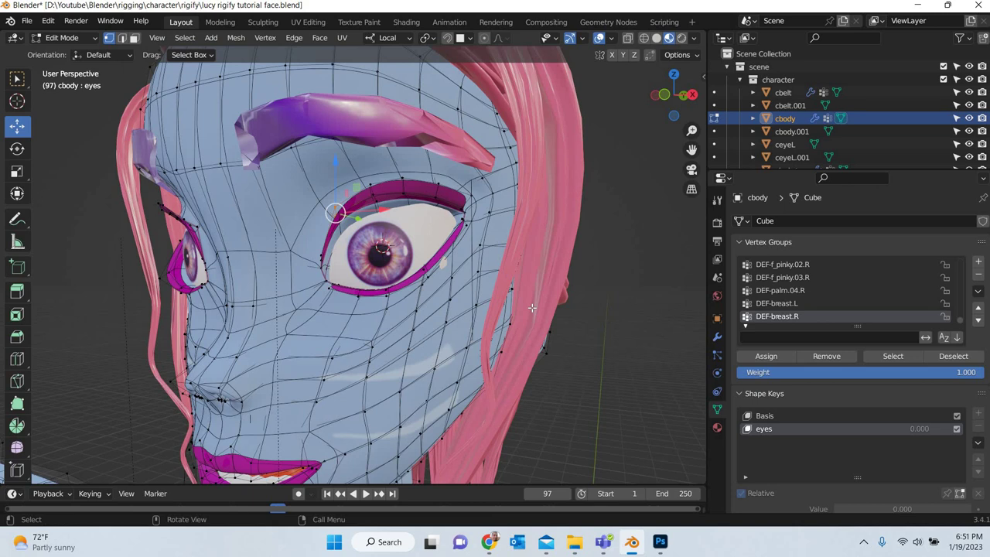
pyautogui.press('KP_1')
pyautogui.scroll(6, 517, 287)
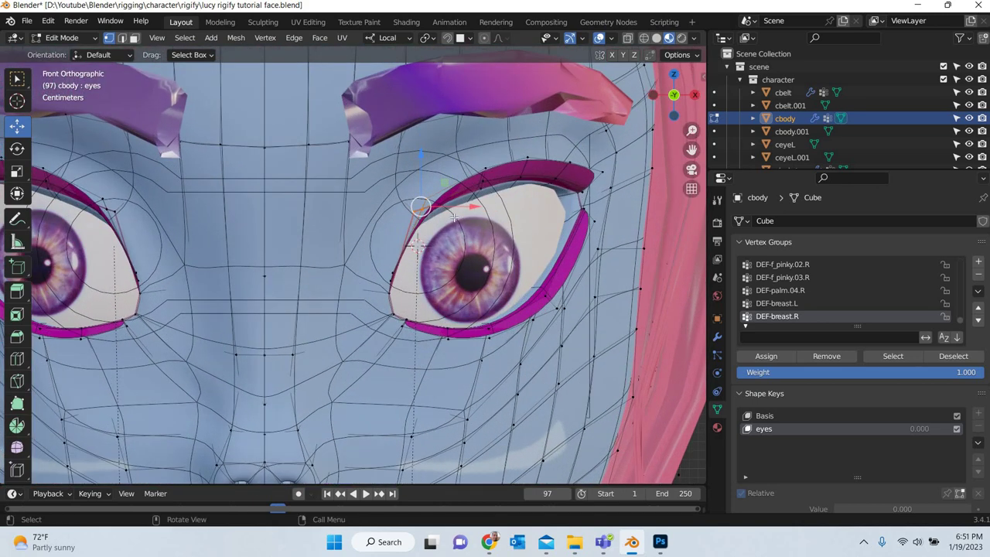
pyautogui.moveTo(496, 169); pyautogui.dragTo(457, 203)
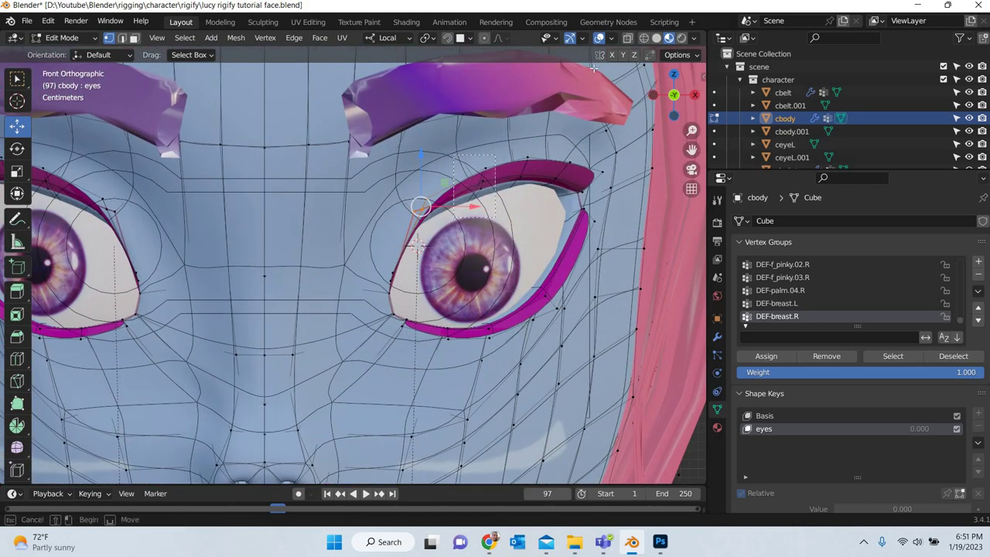
pyautogui.click(628, 39)
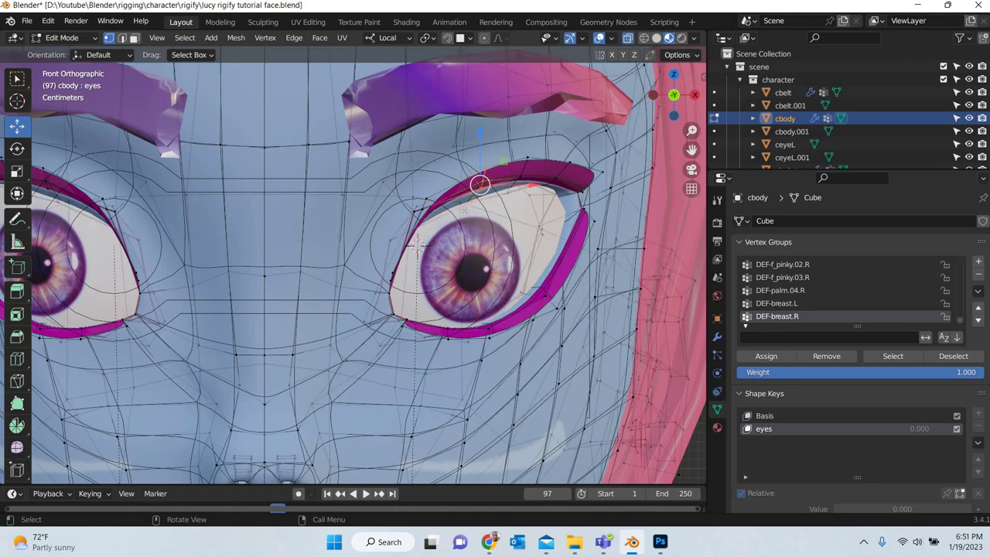
pyautogui.moveTo(494, 158); pyautogui.dragTo(462, 220)
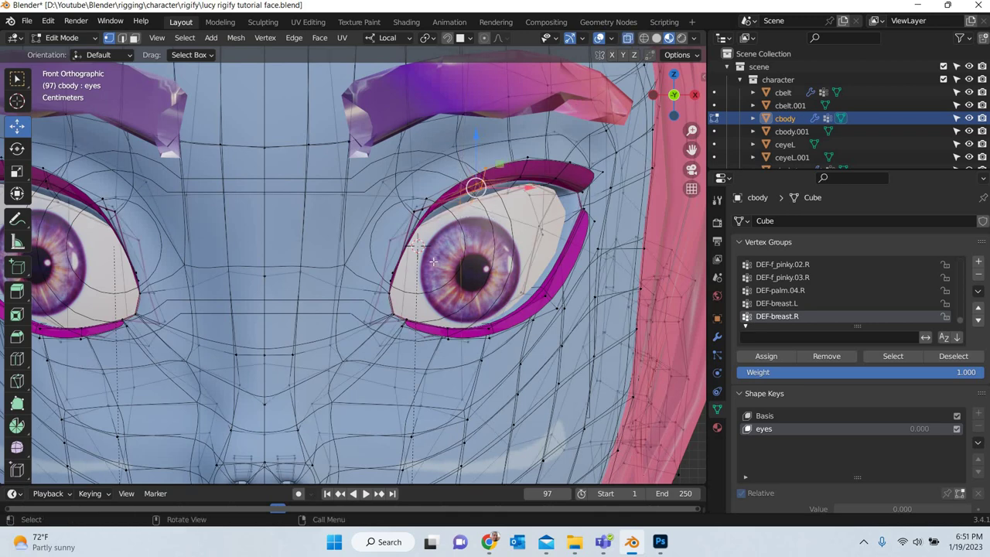
# - Turn on proportional editing, turn off X-ray and lower the left upper eyelid about 0.077 m with a proportional size of 0.180
pyautogui.moveTo(433, 262); pyautogui.dragTo(418, 293, button='middle')
pyautogui.scroll(-4, 418, 290)
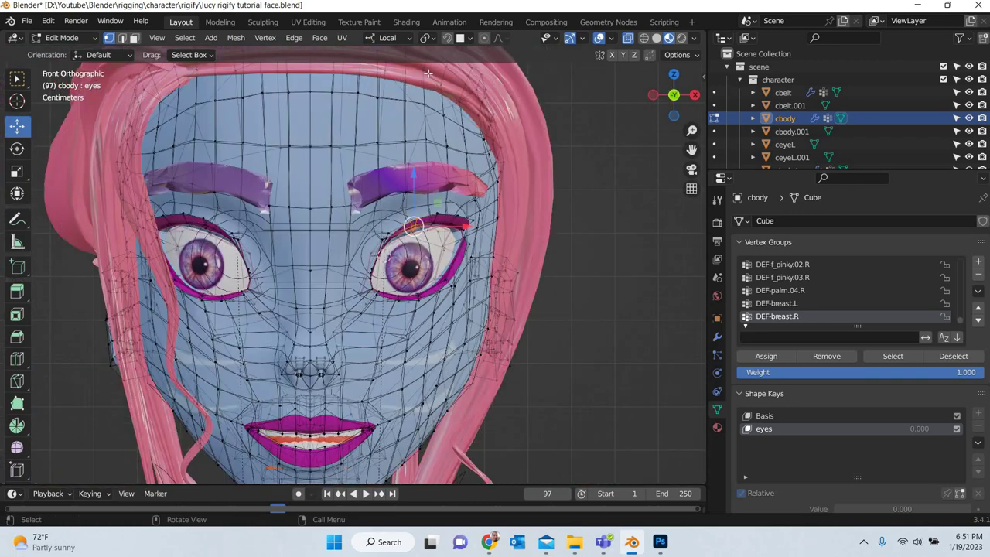
pyautogui.scroll(2, 427, 74)
pyautogui.click(484, 39)
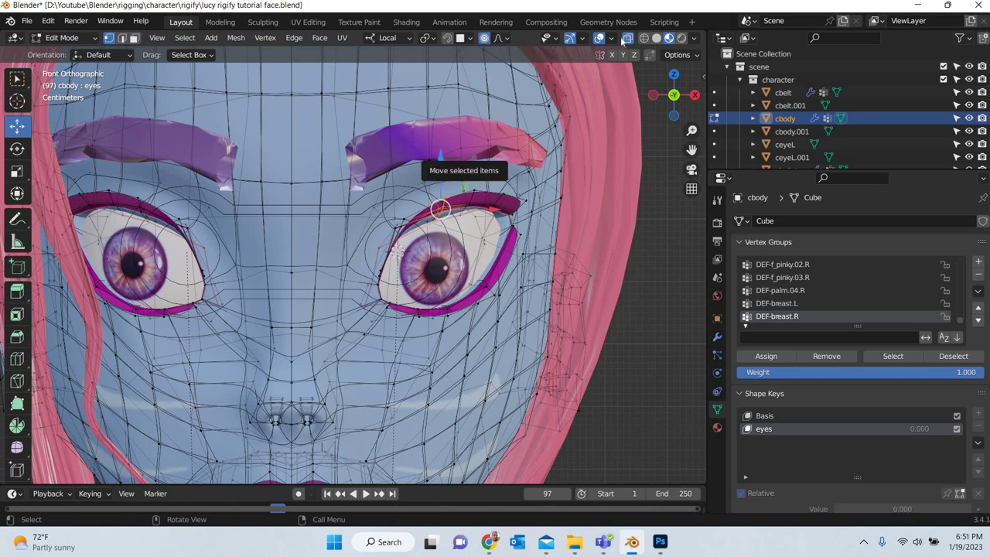
pyautogui.hotkey('alt', 'z')
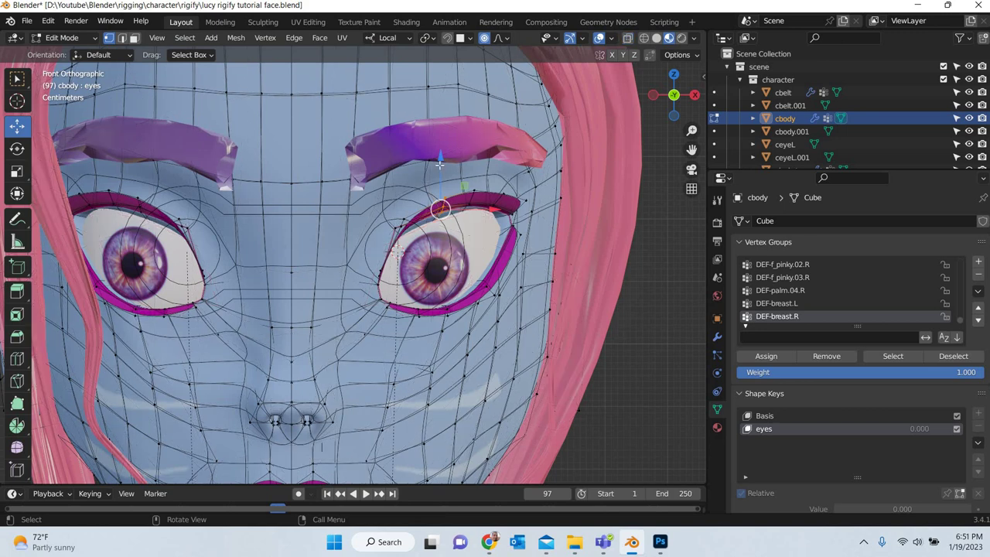
pyautogui.moveTo(438, 186); pyautogui.dragTo(453, 302)
pyautogui.scroll(5, 437, 221)
pyautogui.scroll(-4, 429, 221)
pyautogui.scroll(-3, 425, 210)
pyautogui.scroll(3, 425, 213)
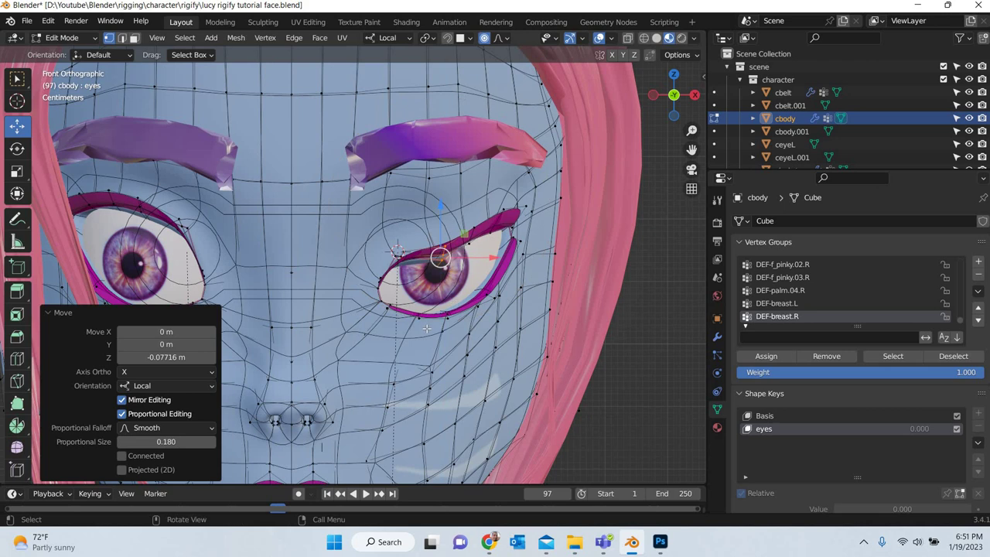
# - Raise the left lower eyelid about 0.027 m and pull the outer upper-eyelid vertices down with a smaller proportional size
pyautogui.press('g')
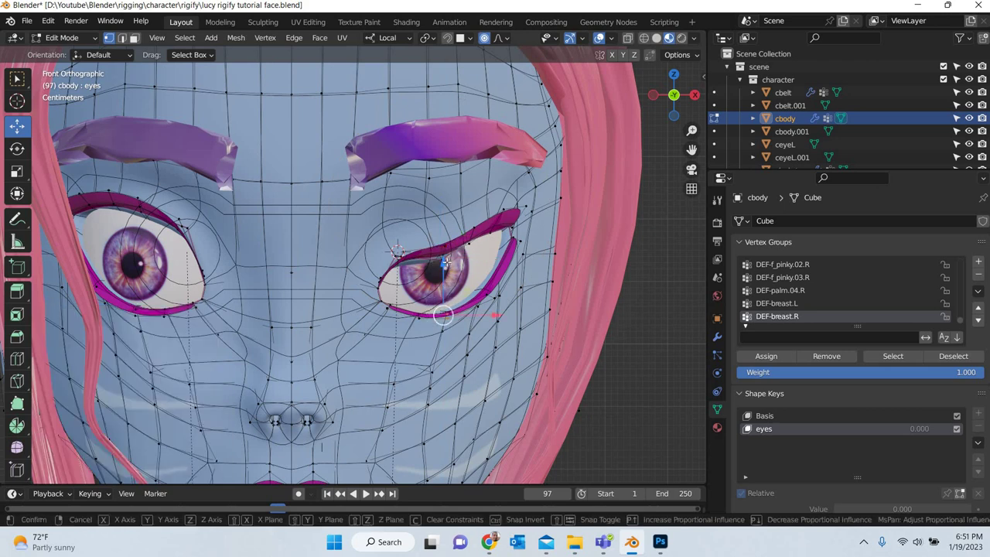
pyautogui.click(510, 201)
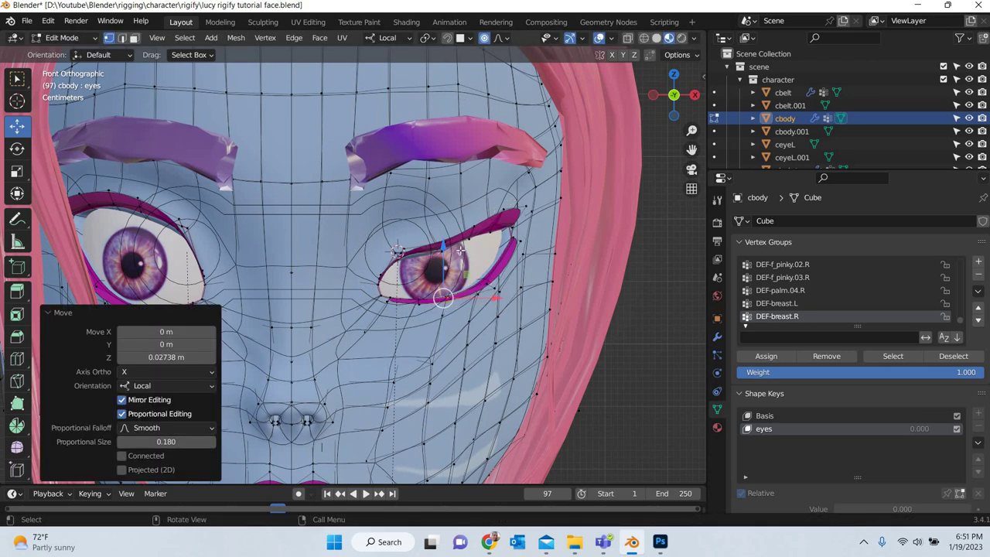
pyautogui.moveTo(459, 249); pyautogui.dragTo(492, 204)
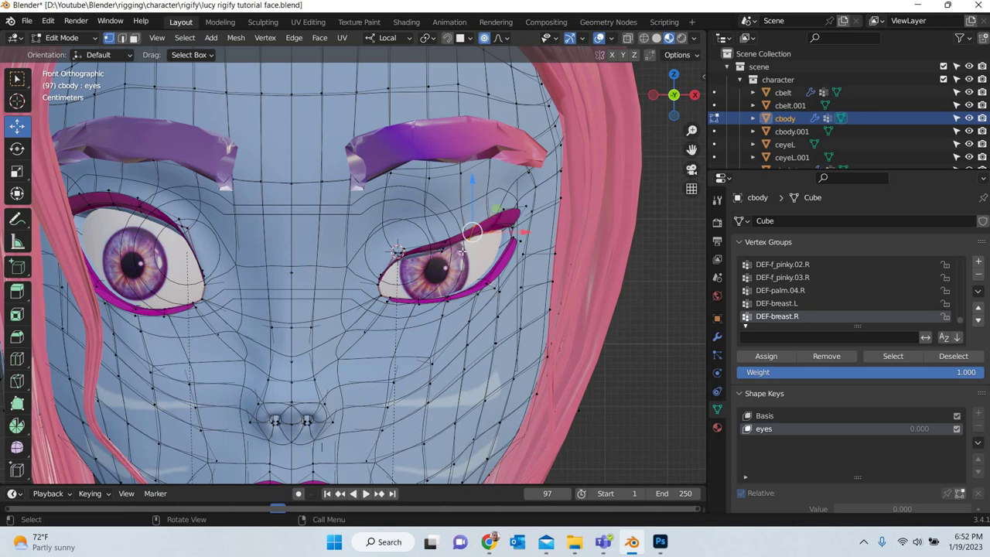
pyautogui.moveTo(462, 249); pyautogui.dragTo(462, 249)
pyautogui.moveTo(477, 196); pyautogui.dragTo(446, 235)
pyautogui.scroll(8, 472, 218)
pyautogui.scroll(3, 464, 225)
# - Lower the middle of the left upper eyelid about 0.023 m along Z with a proportional size of 0.063
pyautogui.click(440, 249)
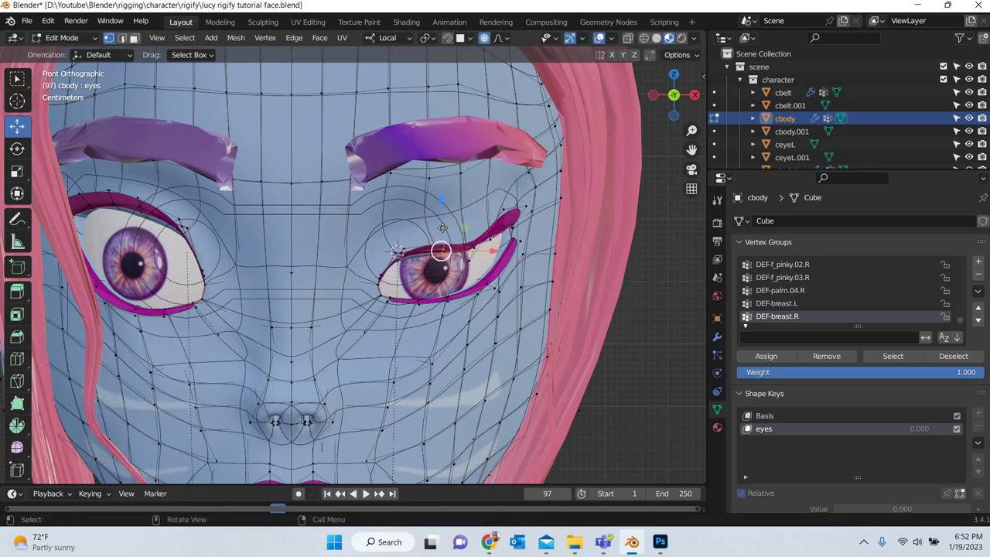
pyautogui.press('g')
pyautogui.press('z')
pyautogui.click(396, 252)
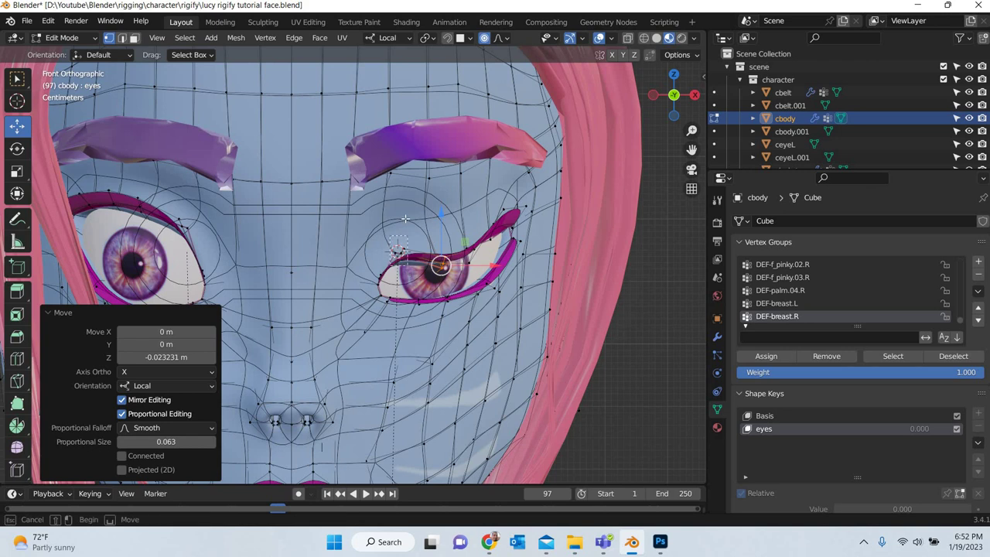
# - Lower the inner vertices of the left upper eyelid about 0.036 m along Z with a proportional size of 0.063
pyautogui.click(410, 273)
pyautogui.press('g')
pyautogui.press('z')
pyautogui.click(399, 289)
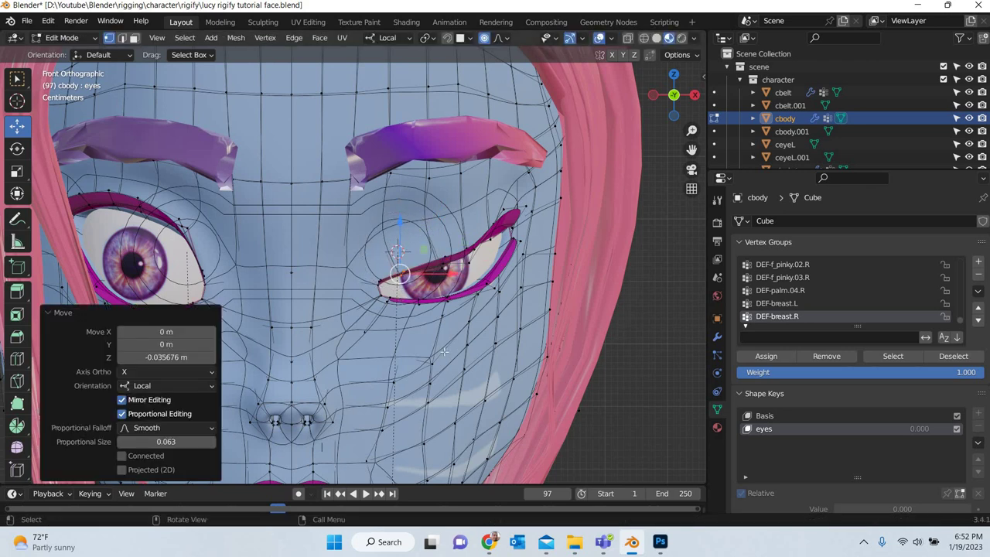
# - Lower the outer vertices of the left upper eyelid about 0.026 m along Z with the same proportional size
pyautogui.scroll(3, 415, 330)
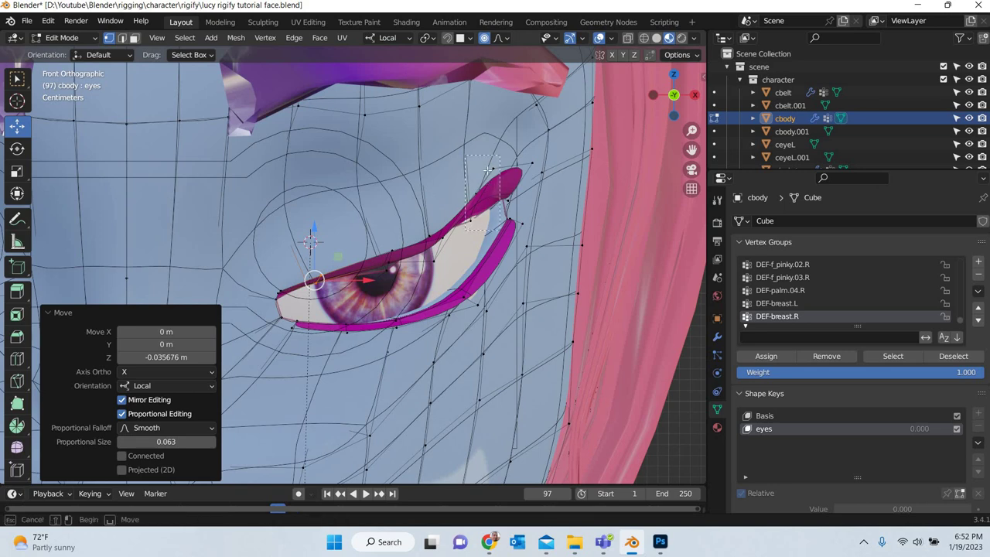
pyautogui.click(480, 192)
pyautogui.press('g')
pyautogui.press('z')
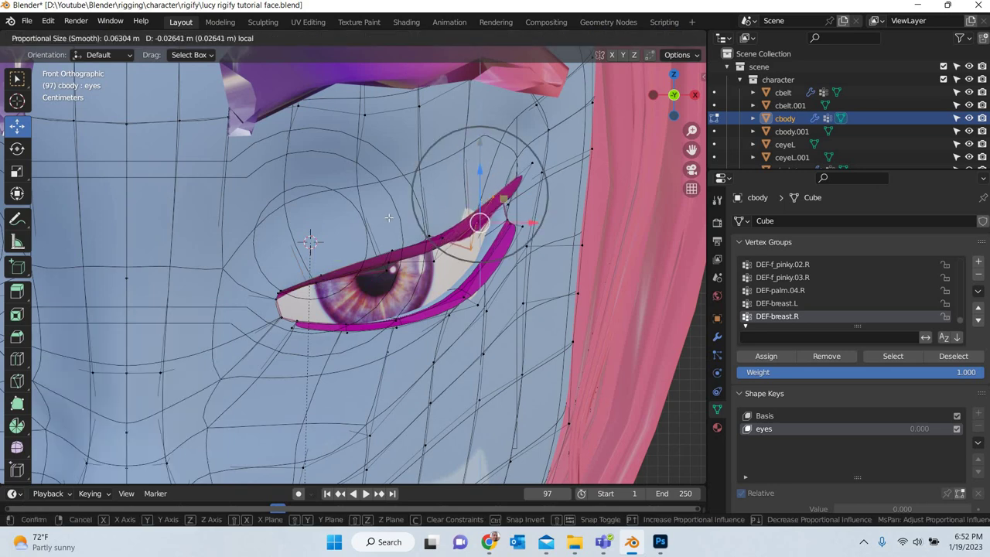
pyautogui.click(479, 223)
# - Lower the vertices along the middle of the left upper eyelid along Z to cover the upper part of the iris
pyautogui.press('g')
pyautogui.press('z')
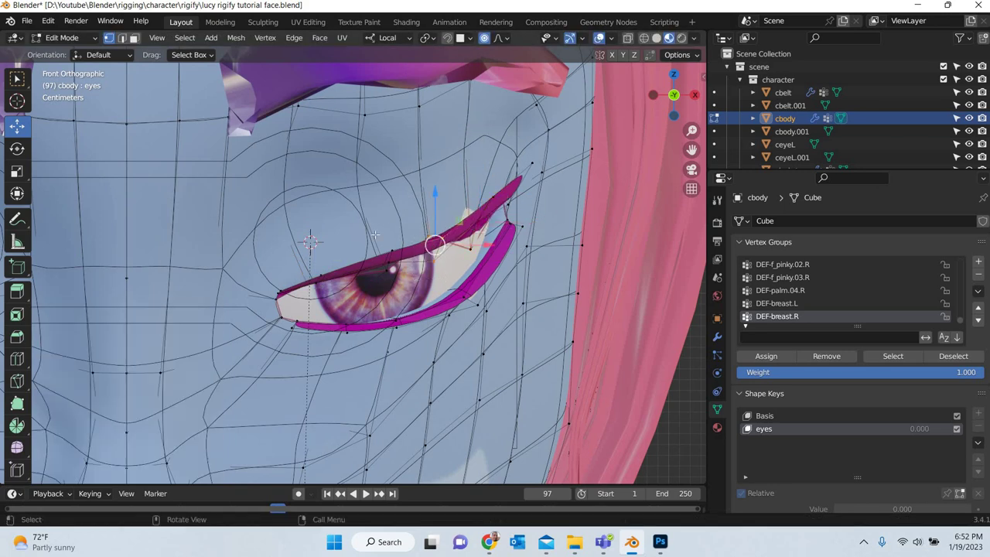
pyautogui.click(391, 227)
pyautogui.click(384, 233)
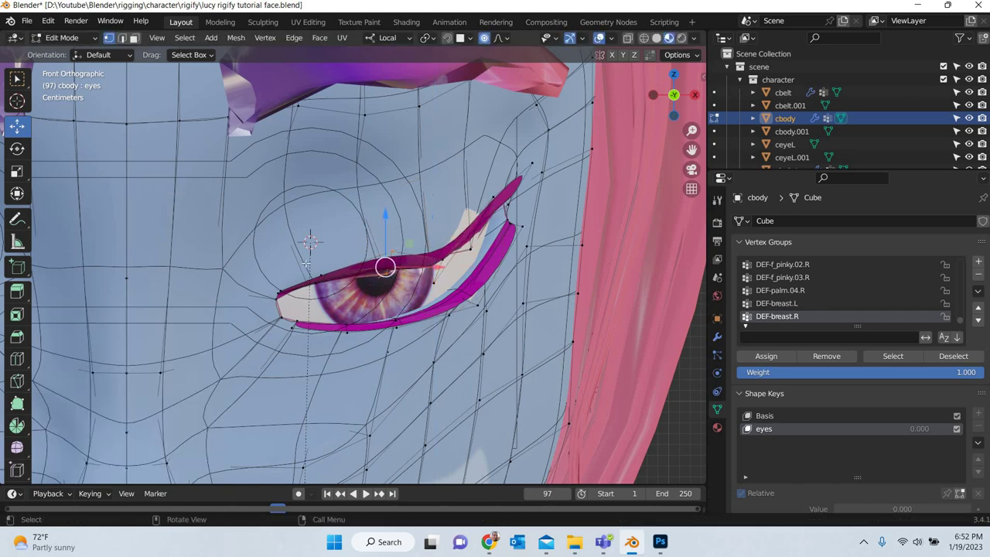
pyautogui.press('g')
pyautogui.press('z')
pyautogui.click(297, 309)
# - Lower the inner part of the left upper eyelid about 0.014 m along Z with a proportional size of 0.063
pyautogui.click(315, 280)
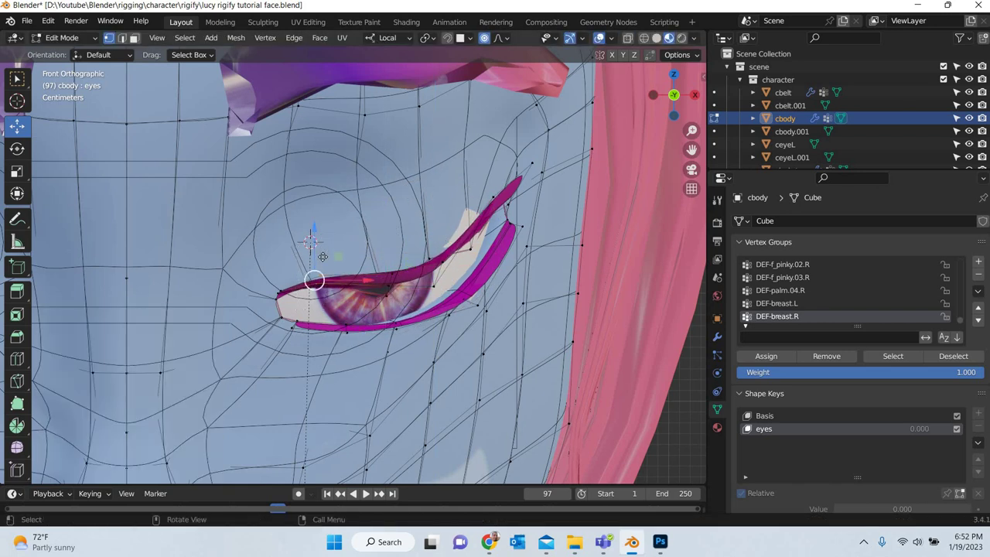
pyautogui.press('g')
pyautogui.press('z')
pyautogui.click(313, 308)
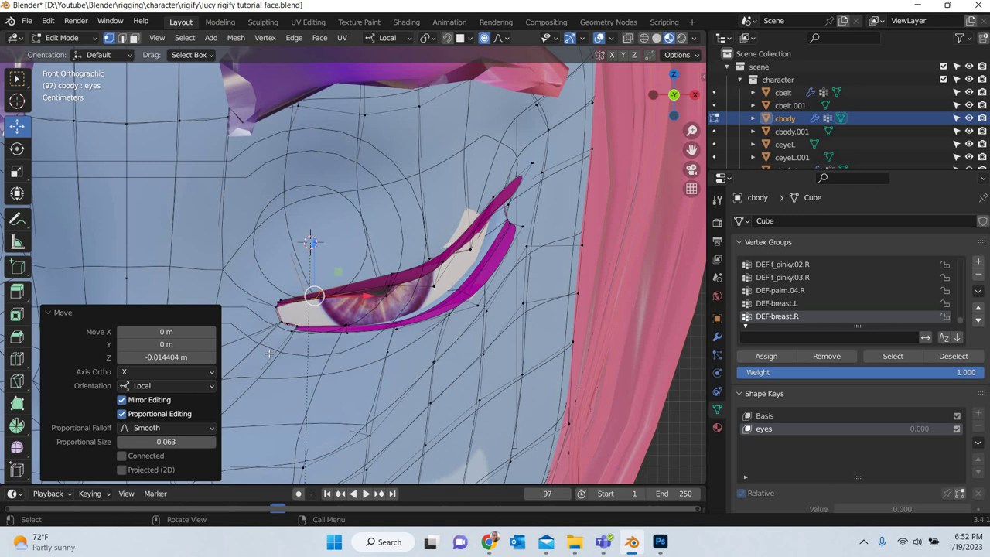
# - Raise the inner end of the left lower eyelid about 0.010 m along Z with the proportional size reduced to 0.024
pyautogui.click(292, 300)
pyautogui.press('g')
pyautogui.press('z')
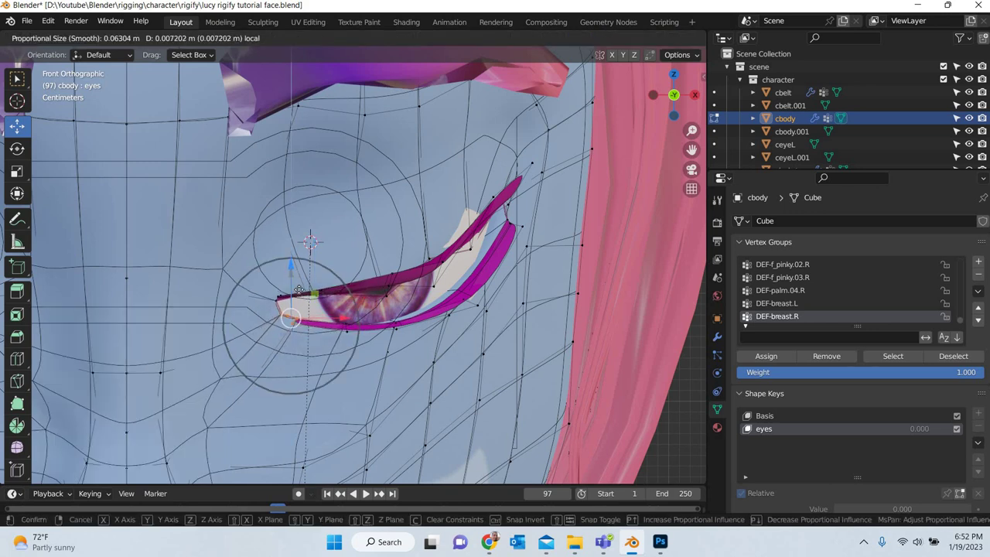
pyautogui.scroll(9, 298, 289)
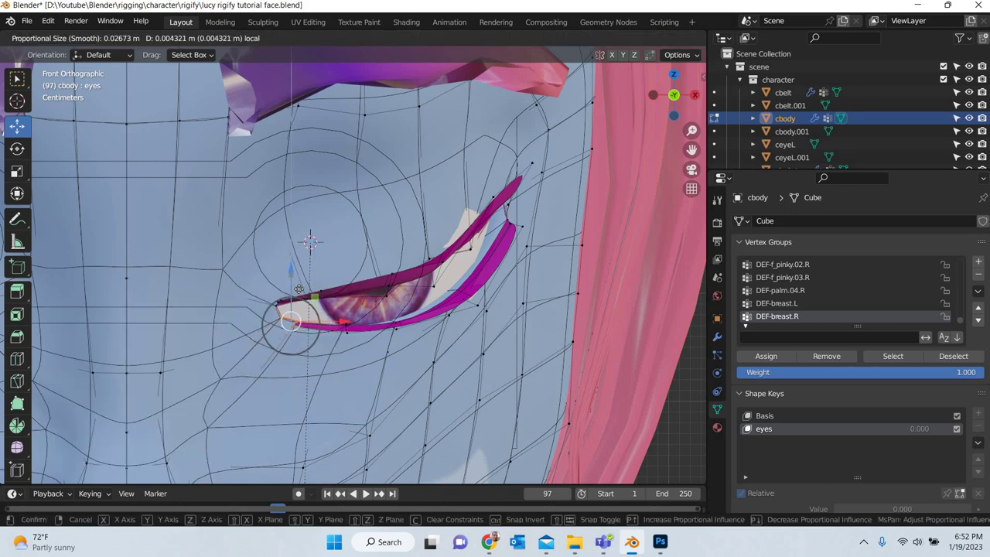
pyautogui.scroll(1, 302, 288)
pyautogui.click(334, 297)
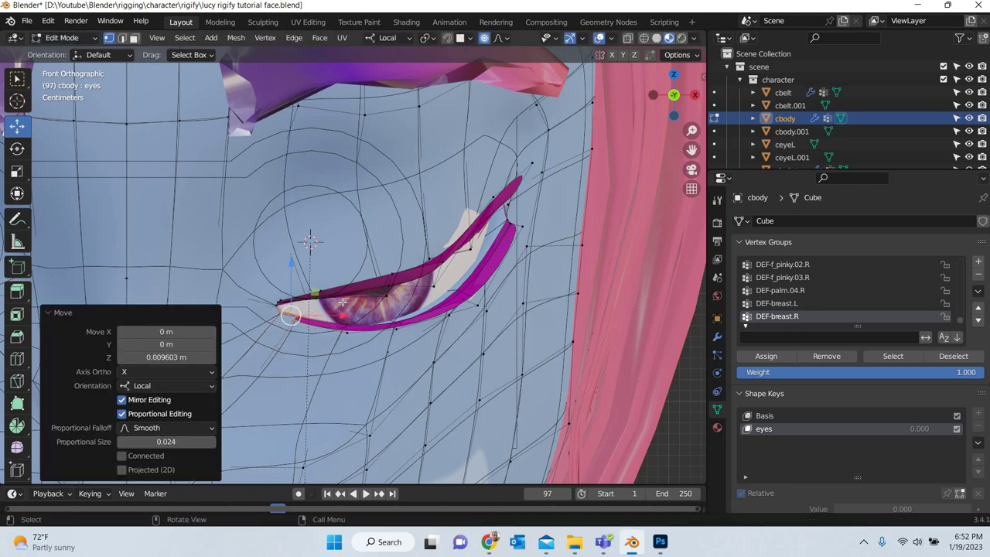
# - Raise the left lower eyelid vertices beneath the iris about 0.015 m along Z with a proportional size of 0.024
pyautogui.moveTo(331, 310); pyautogui.dragTo(367, 352)
pyautogui.press('g')
pyautogui.press('z')
pyautogui.click(375, 350)
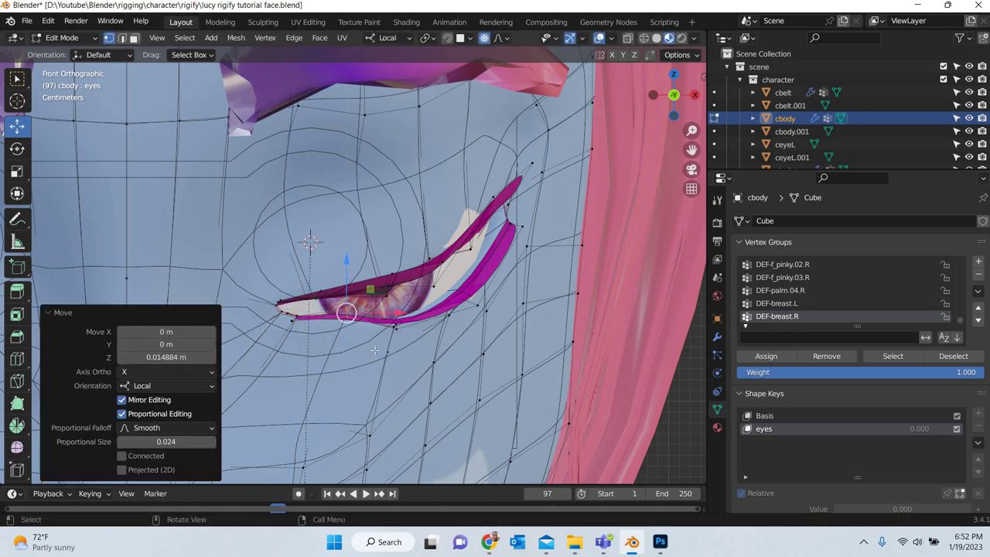
pyautogui.press('g')
pyautogui.click(399, 357)
pyautogui.click(387, 354)
pyautogui.hotkey('ctrl', 'z')
pyautogui.hotkey('ctrl', 'z')
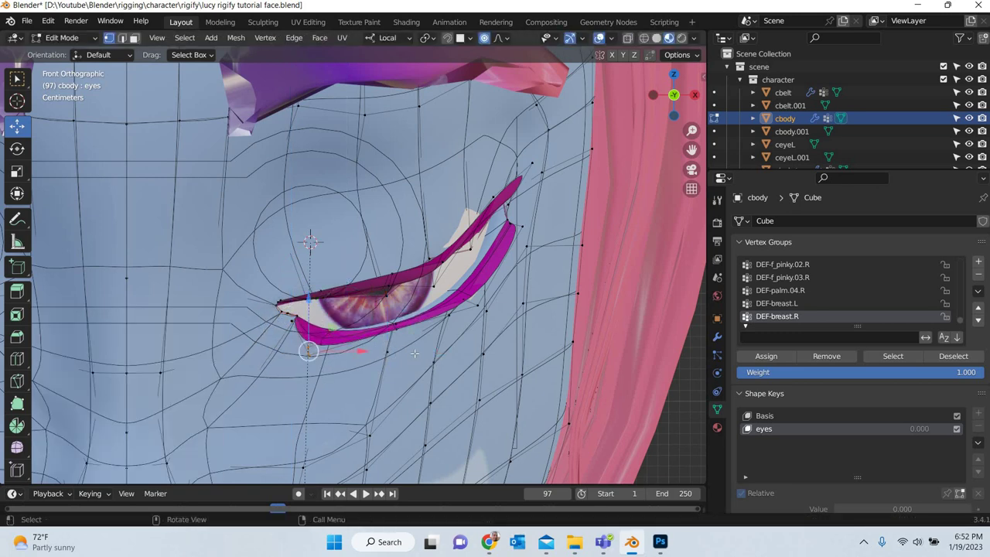
pyautogui.press('g')
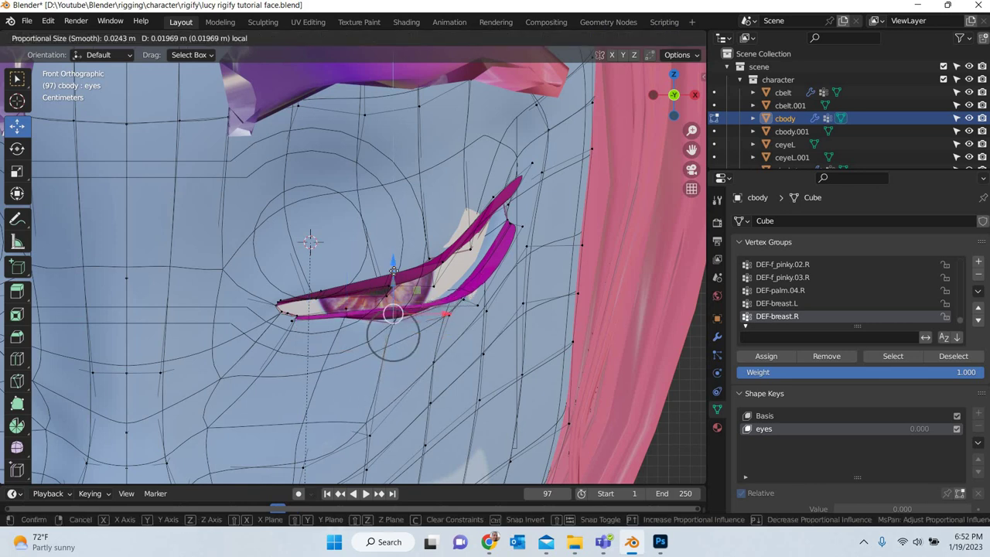
pyautogui.rightClick(448, 243)
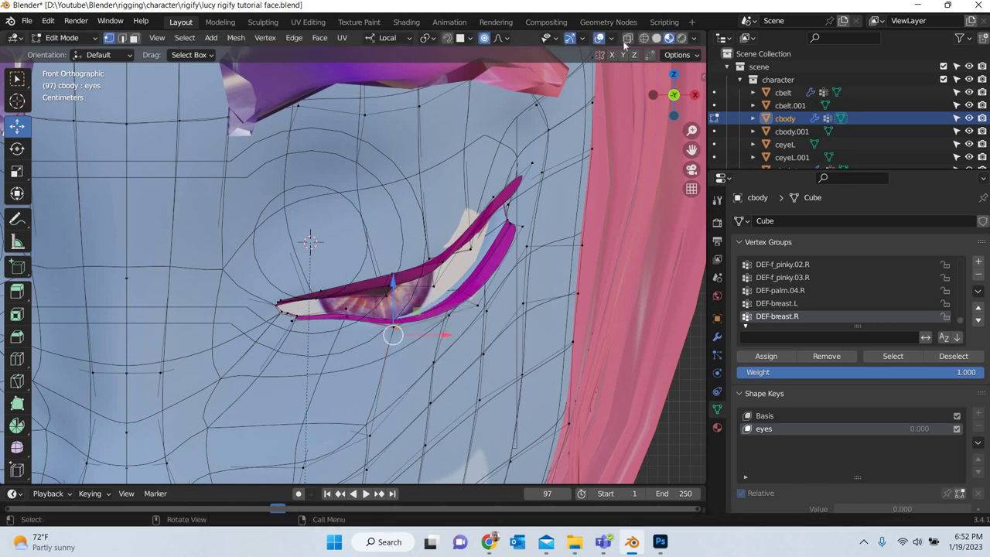
# - Turn on X-ray and raise the middle vertices of the left lower eyelid about 0.017 m with a proportional size of 0.024
pyautogui.hotkey('alt', 'z')
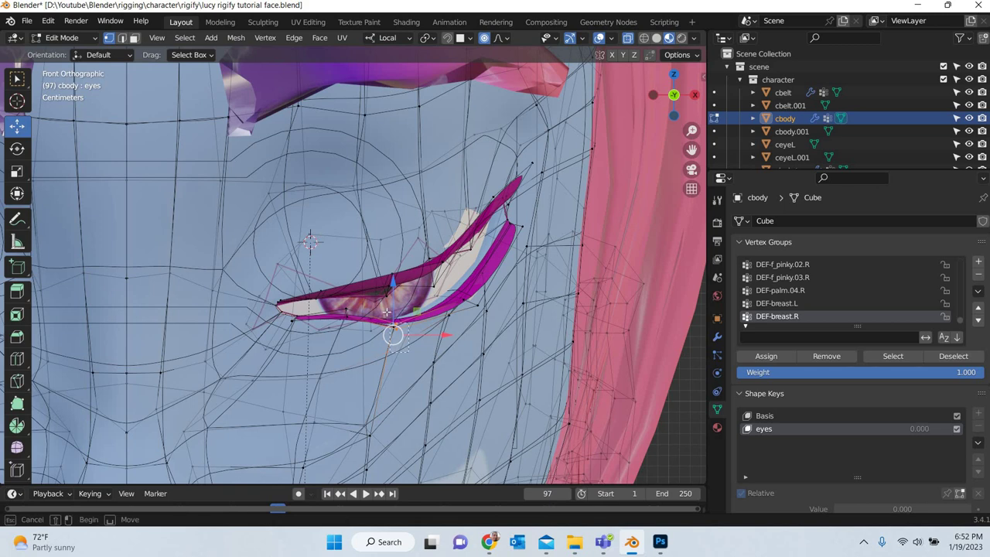
pyautogui.press('g')
pyautogui.click(470, 303)
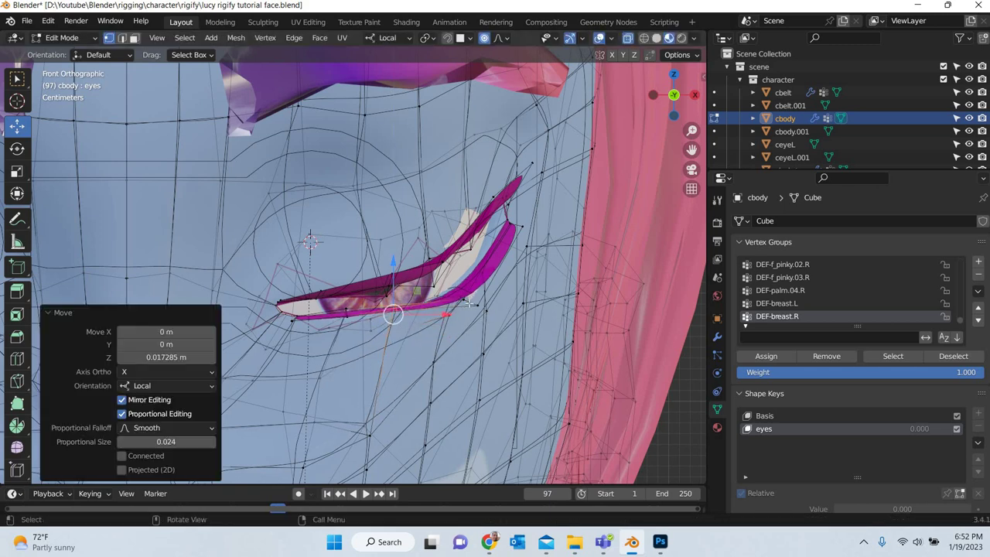
# - Raise the outer vertices of the left lower eyelid along Z toward the upper eyelid and turn off X-ray
pyautogui.press('c')
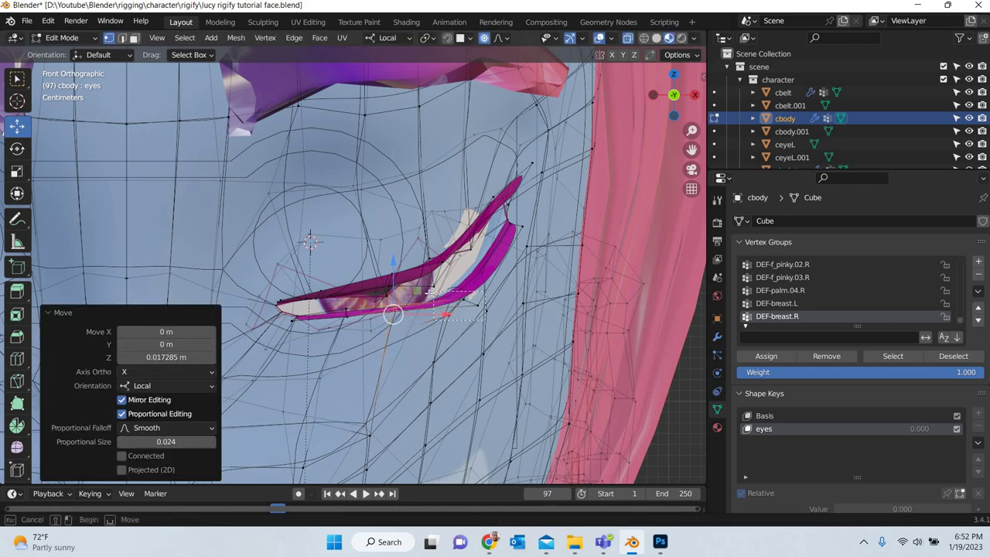
pyautogui.moveTo(484, 321); pyautogui.dragTo(504, 233)
pyautogui.moveTo(513, 174); pyautogui.dragTo(513, 155)
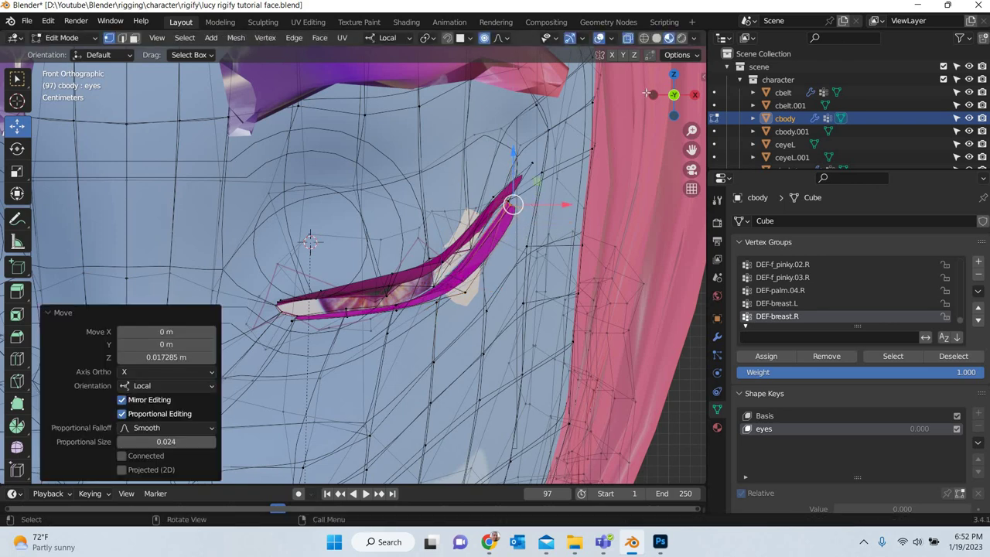
pyautogui.hotkey('alt', 'z')
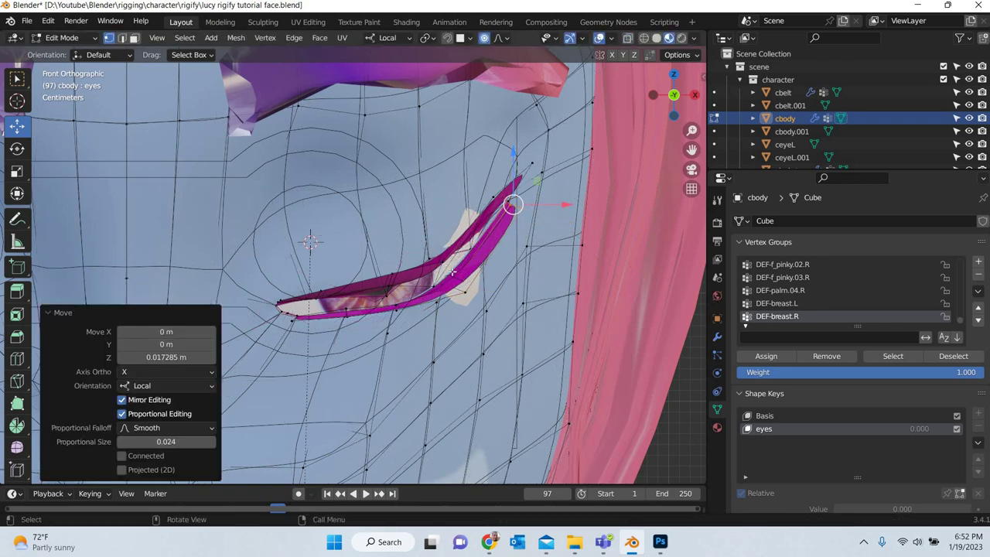
# - Narrow the remaining eye gap by lowering the left upper eyelid, its inner vertices about 0.017 m and its outer vertices about 0.005 m
pyautogui.moveTo(453, 272); pyautogui.dragTo(299, 306)
pyautogui.click(389, 285)
pyautogui.click(317, 282)
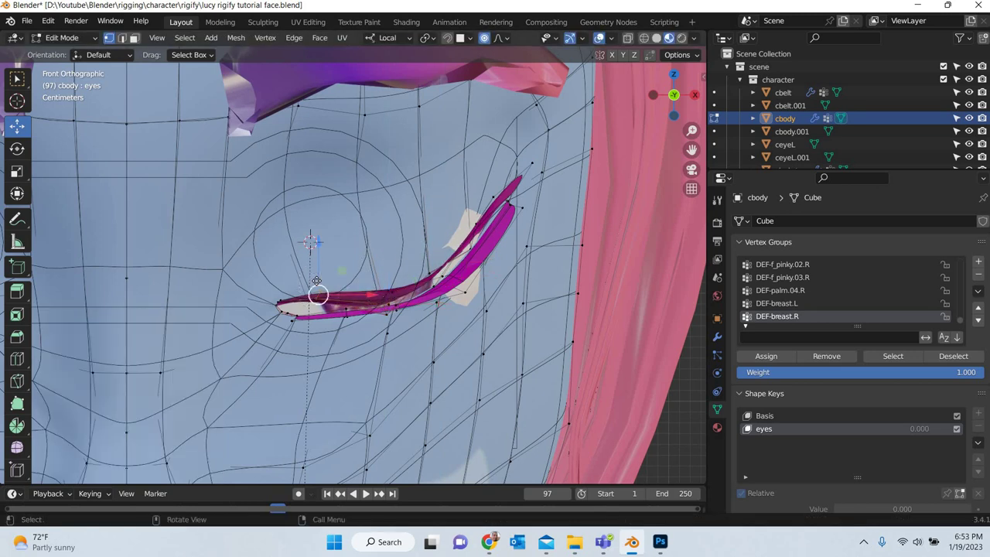
pyautogui.moveTo(319, 267); pyautogui.dragTo(319, 286)
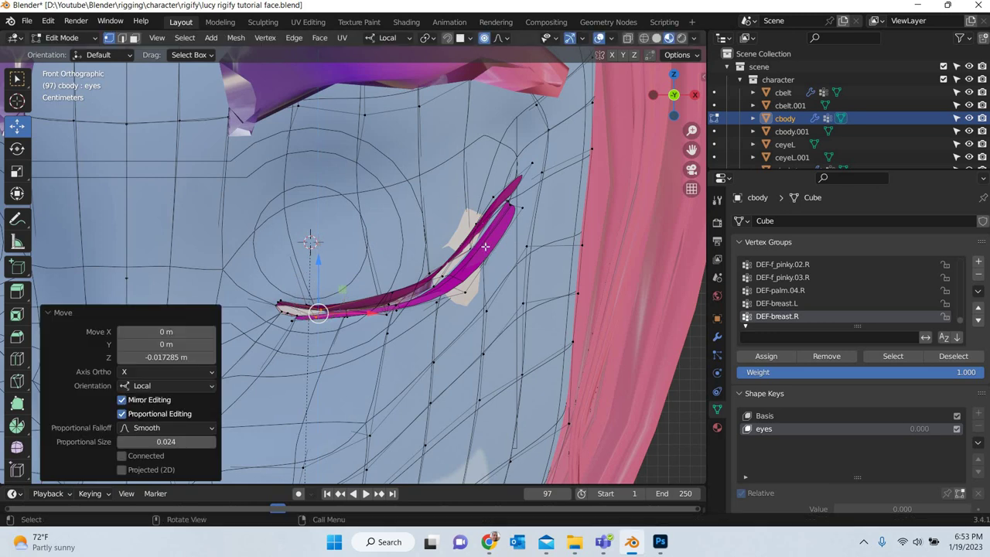
pyautogui.click(474, 233)
pyautogui.moveTo(474, 209); pyautogui.dragTo(474, 214)
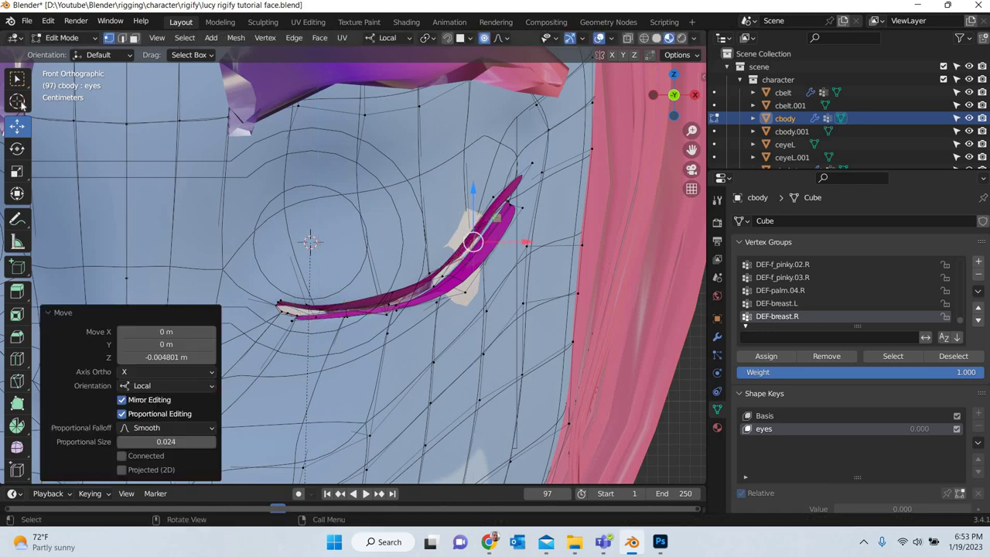
# - Leave Edit Mode, preview the closed eye by setting the eyes shape key value to 1.000, and undo the value change
pyautogui.press('Tab')
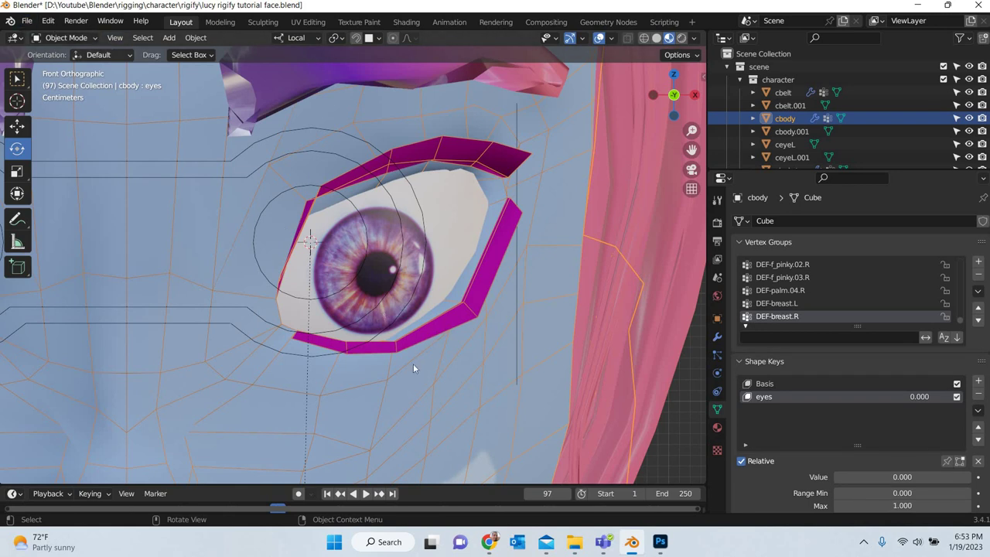
pyautogui.scroll(-2, 414, 371)
pyautogui.scroll(-3, 415, 374)
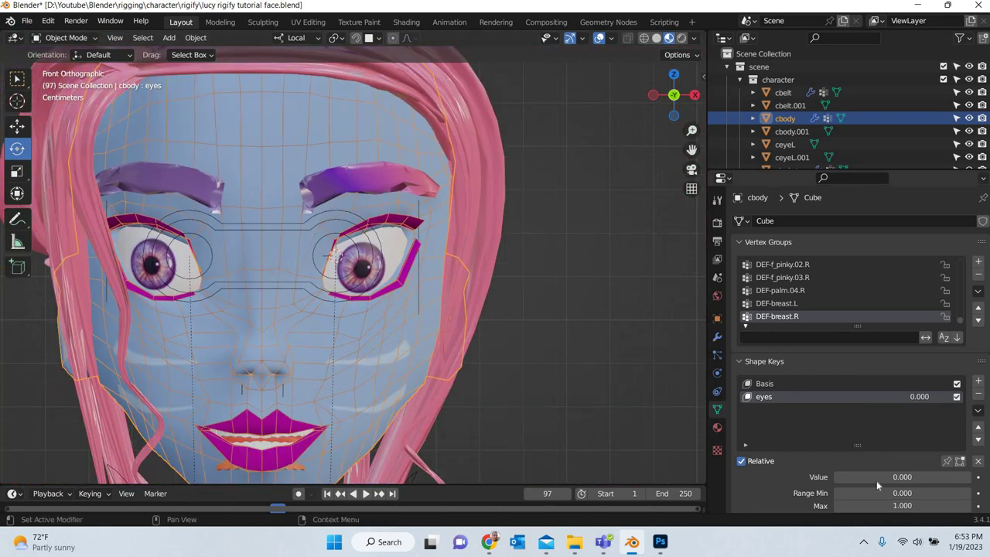
pyautogui.moveTo(902, 476); pyautogui.dragTo(971, 477)
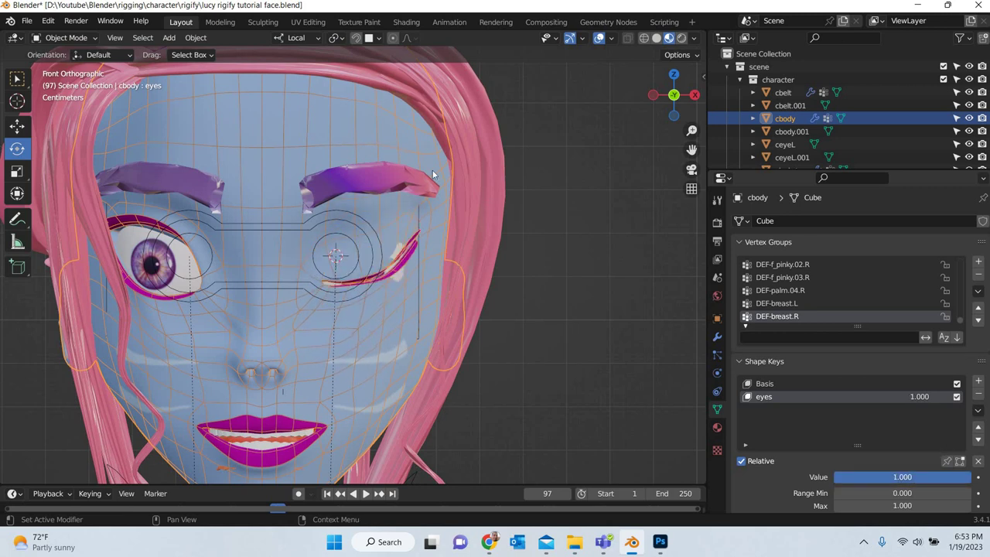
pyautogui.hotkey('ctrl', 'z')
# - Add a Basis shape key and a second shape key named eyes blink to the eyebrow object
pyautogui.click(357, 184)
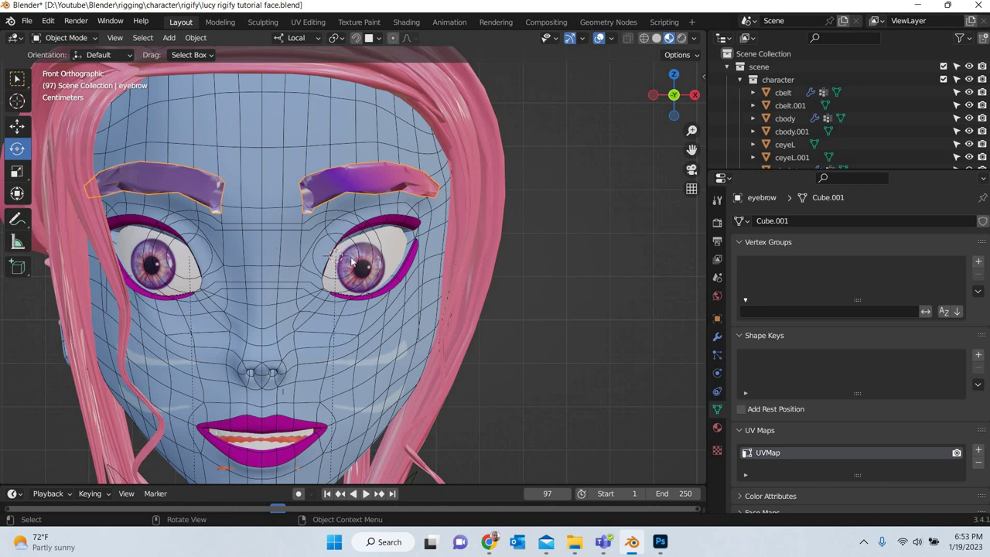
pyautogui.press('Tab')
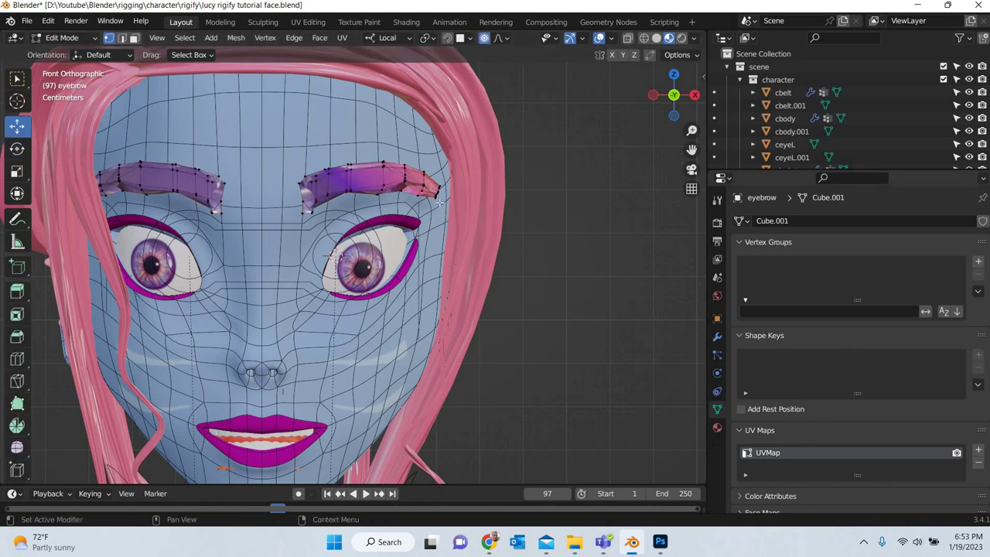
pyautogui.press('Tab')
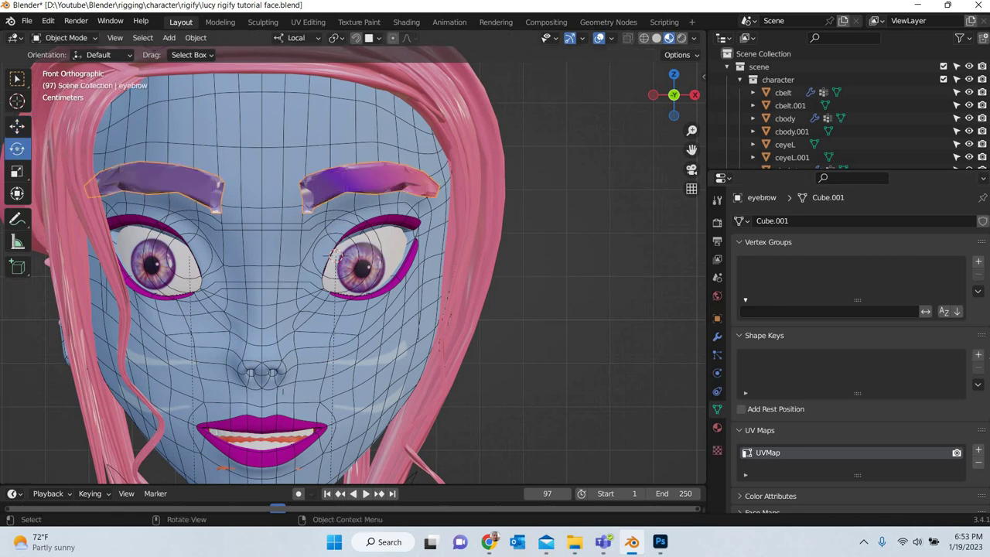
pyautogui.click(978, 355)
pyautogui.click(978, 368)
pyautogui.click(978, 355)
pyautogui.click(978, 355)
pyautogui.doubleClick(766, 371)
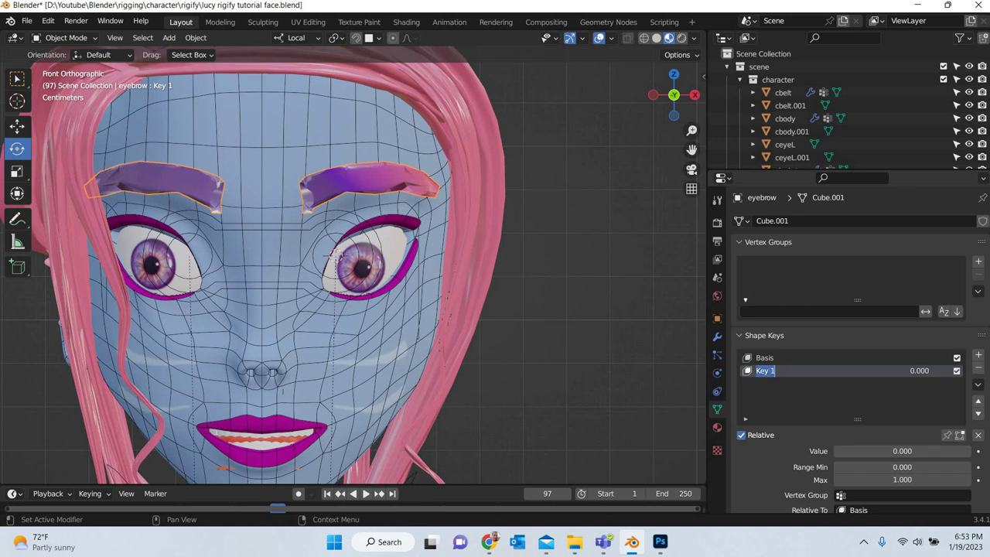
pyautogui.write('eyes blink')
pyautogui.press('Return')
# - In Edit Mode, lower the inner end of the left eyebrow about 0.019 m along Z with a proportional size of 0.112
pyautogui.press('Tab')
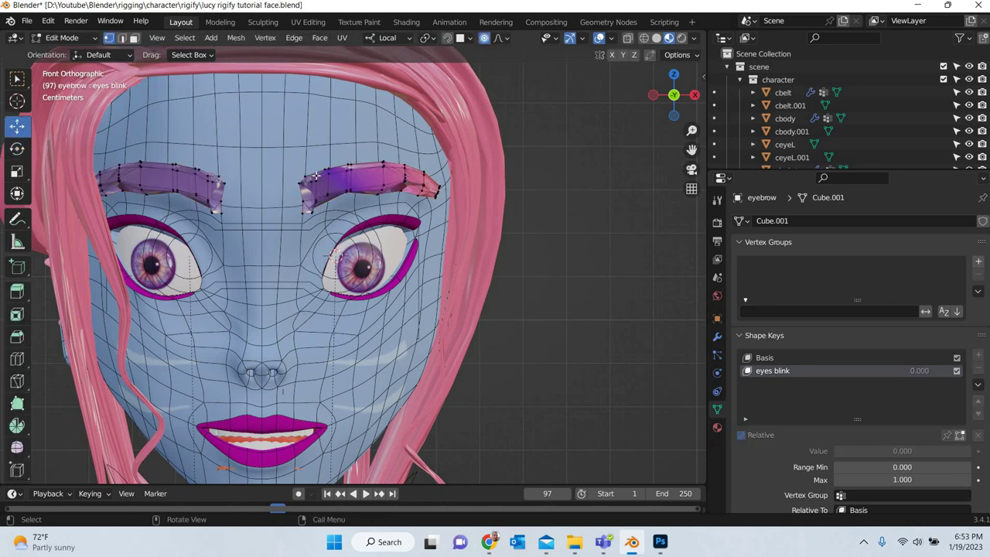
pyautogui.moveTo(339, 154); pyautogui.dragTo(291, 220)
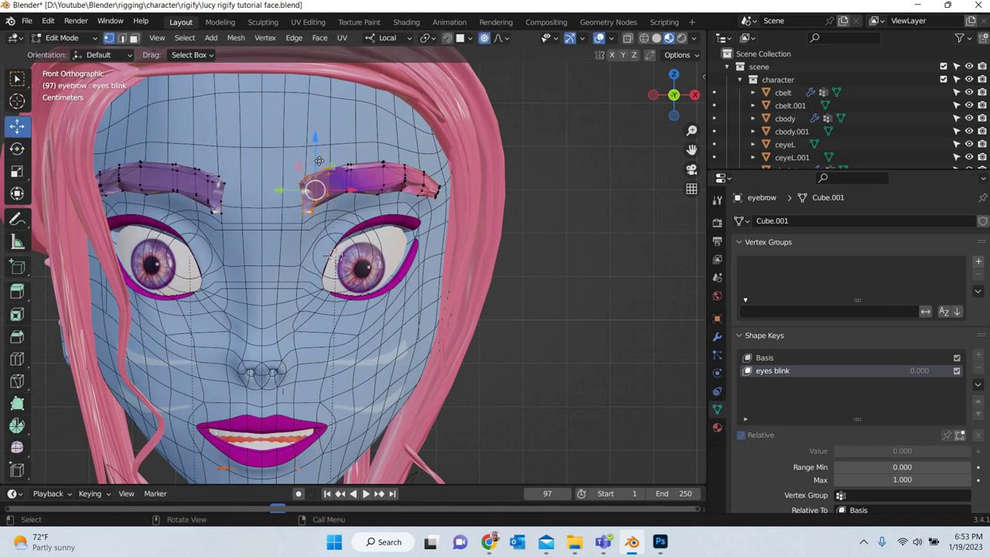
pyautogui.moveTo(319, 161); pyautogui.dragTo(285, 159)
pyautogui.scroll(-12, 301, 175)
pyautogui.scroll(-4, 300, 175)
pyautogui.scroll(-3, 284, 158)
pyautogui.scroll(5, 283, 157)
pyautogui.scroll(2, 283, 157)
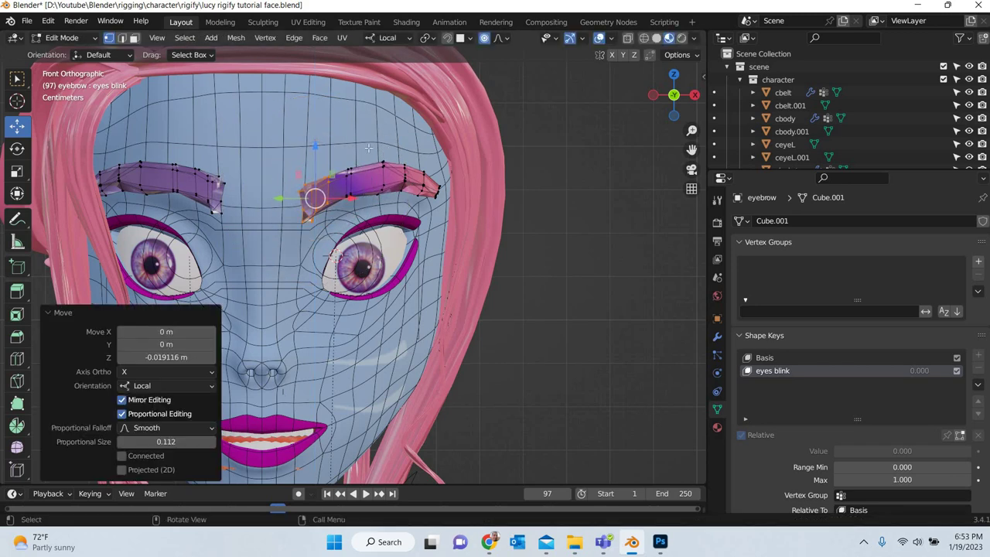
pyautogui.hotkey('ctrl', 'z')
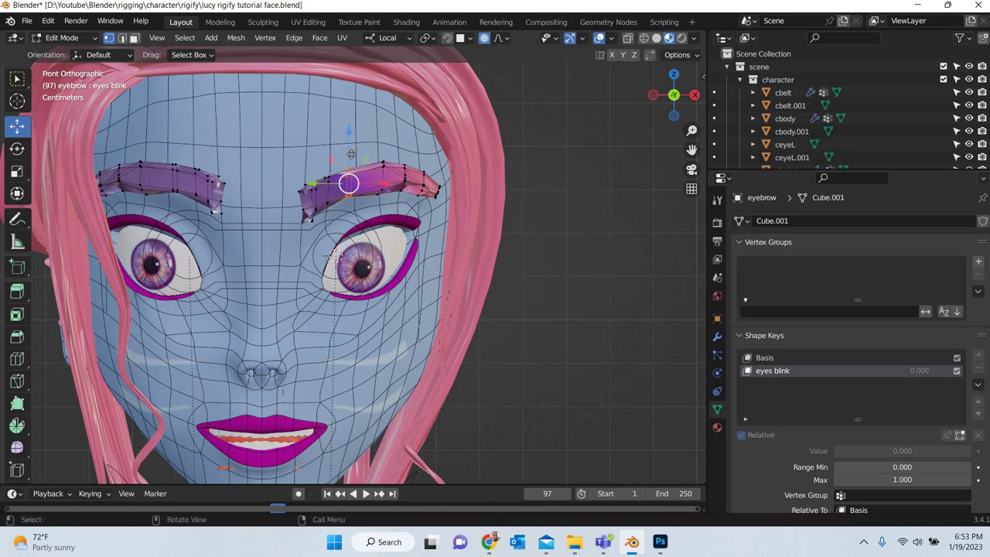
pyautogui.moveTo(351, 157); pyautogui.dragTo(352, 161)
pyautogui.rightClick(353, 162)
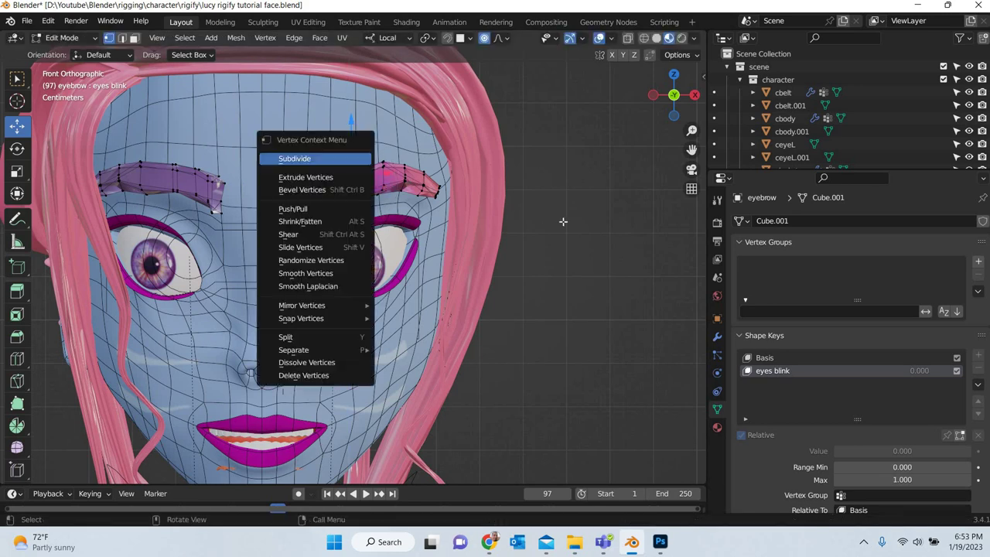
pyautogui.press('Return')
pyautogui.hotkey('ctrl', 'z')
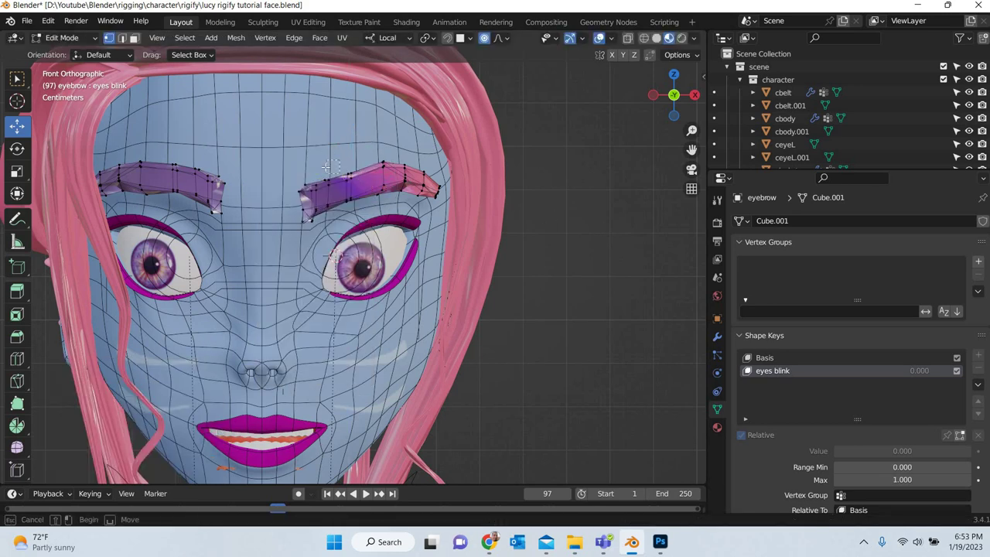
# - Lower the inner end and the middle of the left eyebrow about 0.008 m each along Z, and leave Edit Mode
pyautogui.moveTo(296, 183); pyautogui.dragTo(312, 177)
pyautogui.moveTo(388, 167); pyautogui.dragTo(389, 168)
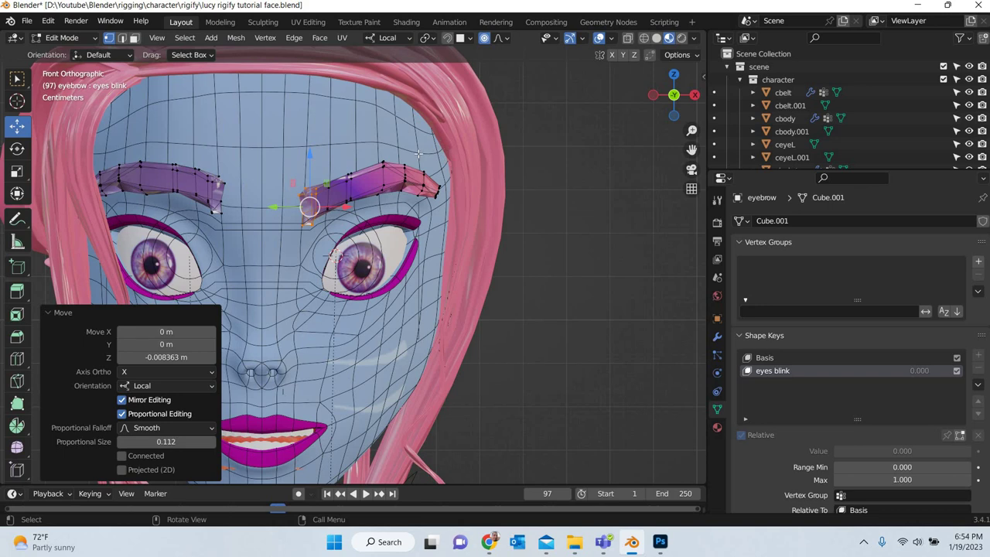
pyautogui.moveTo(393, 198)
pyautogui.mouseDown()
pyautogui.moveTo(418, 170)
pyautogui.moveTo(404, 156)
pyautogui.moveTo(392, 199)
pyautogui.mouseUp()
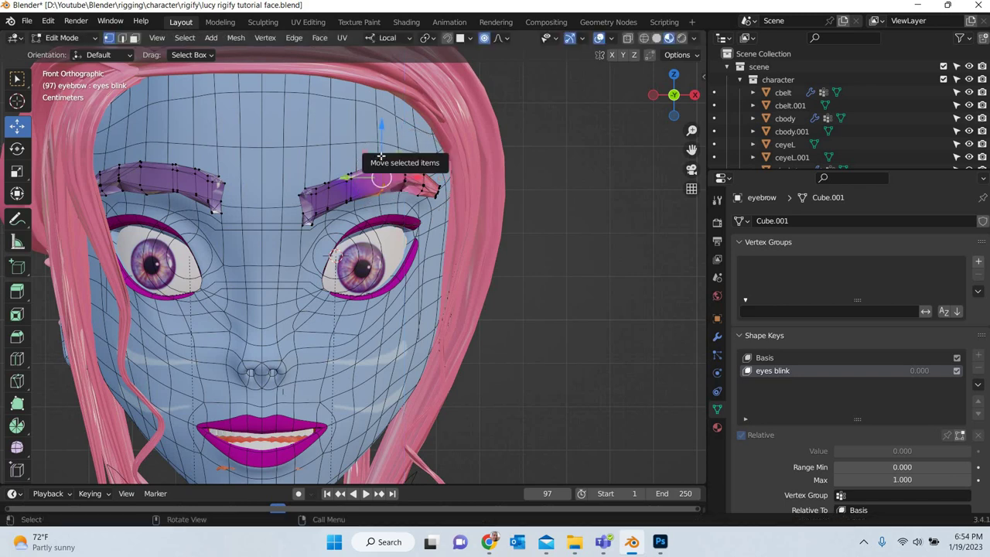
pyautogui.moveTo(381, 157); pyautogui.dragTo(381, 161)
pyautogui.moveTo(104, 161); pyautogui.dragTo(104, 161)
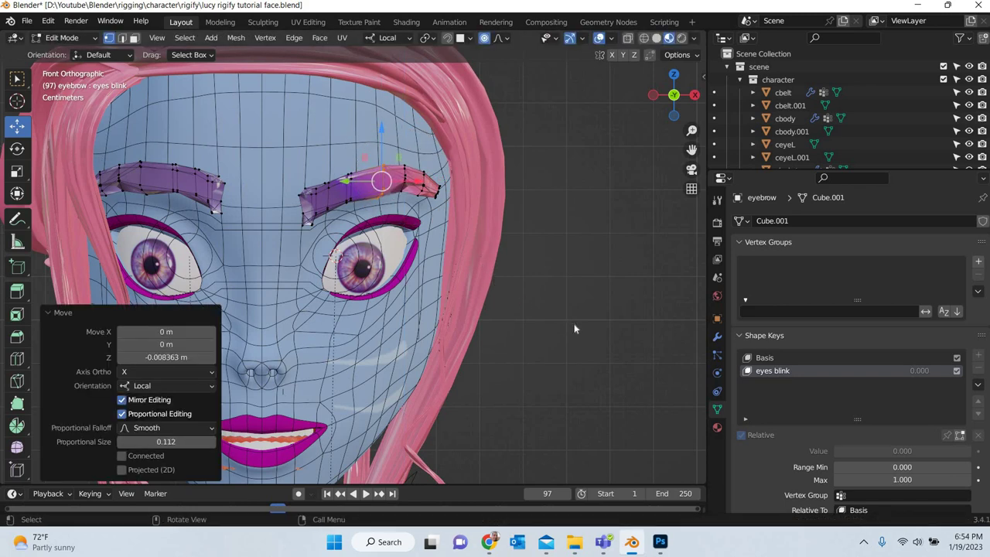
pyautogui.press('Tab')
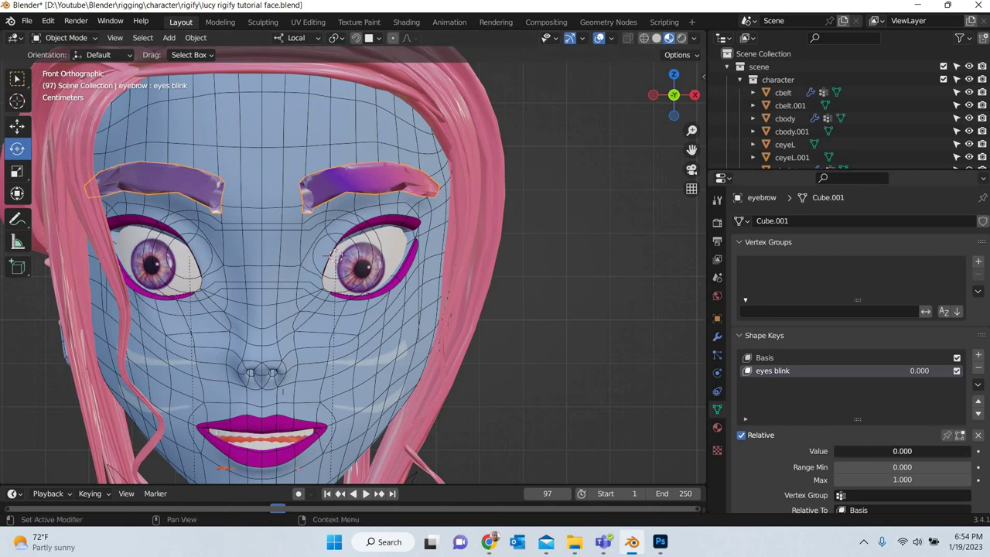
# - Preview the lowered eyebrows by raising the eyes blink shape key value, and undo the value change
pyautogui.moveTo(850, 451); pyautogui.dragTo(966, 444)
pyautogui.hotkey('ctrl', 'z')
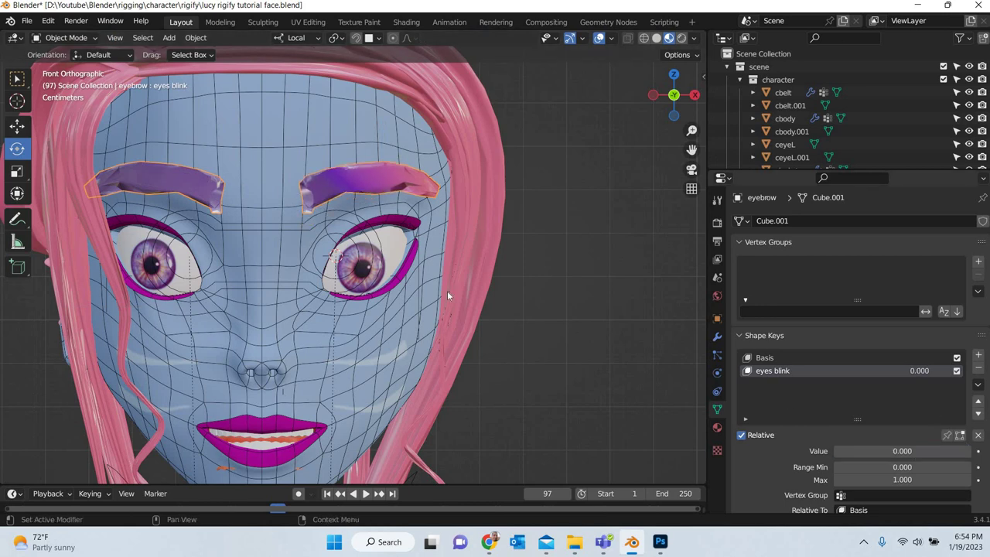
pyautogui.scroll(5, 414, 302)
pyautogui.moveTo(414, 302); pyautogui.dragTo(366, 326, button='middle')
pyautogui.scroll(-5, 366, 325)
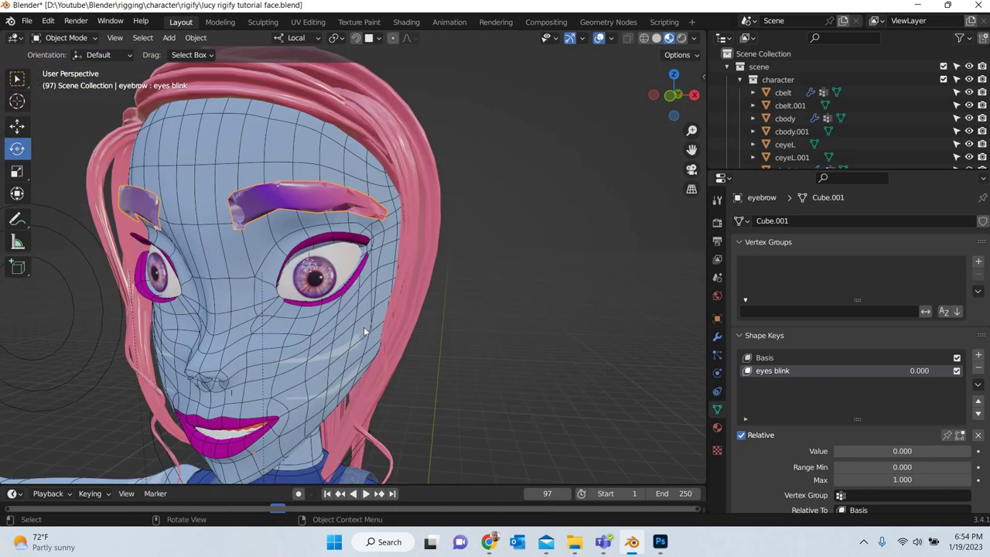
# - Try to join the cbody mesh into the eyebrow object, and undo the join
pyautogui.click(359, 327)
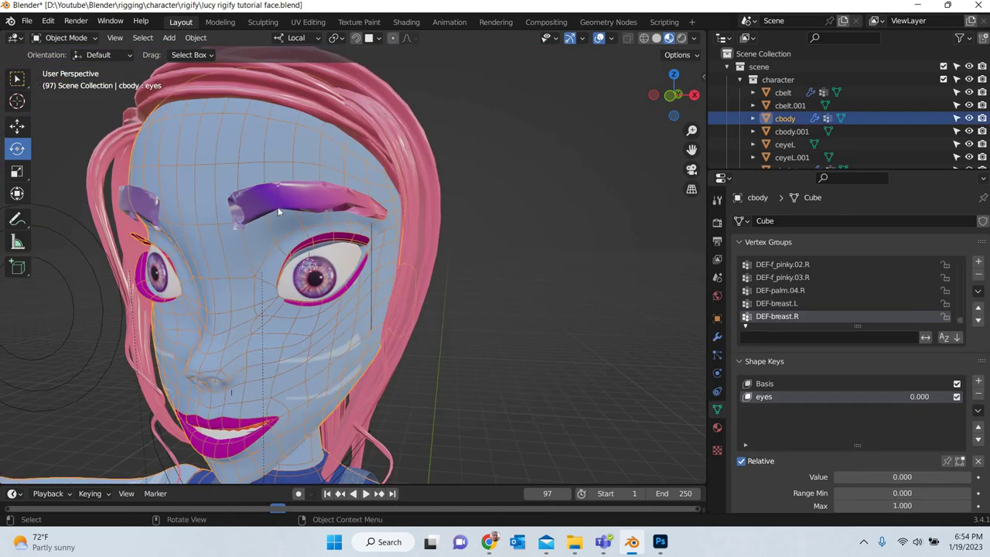
pyautogui.click(238, 260)
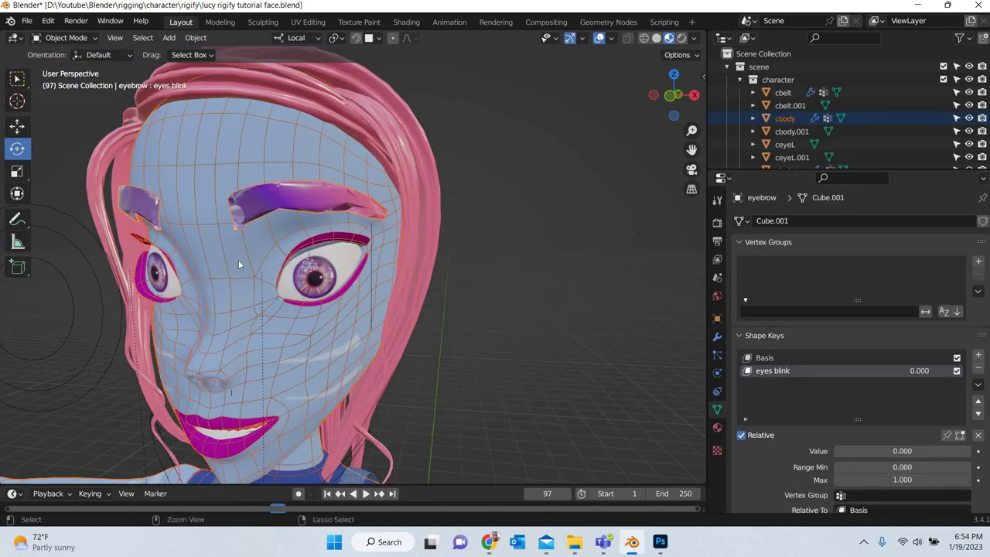
pyautogui.hotkey('ctrl', 'j')
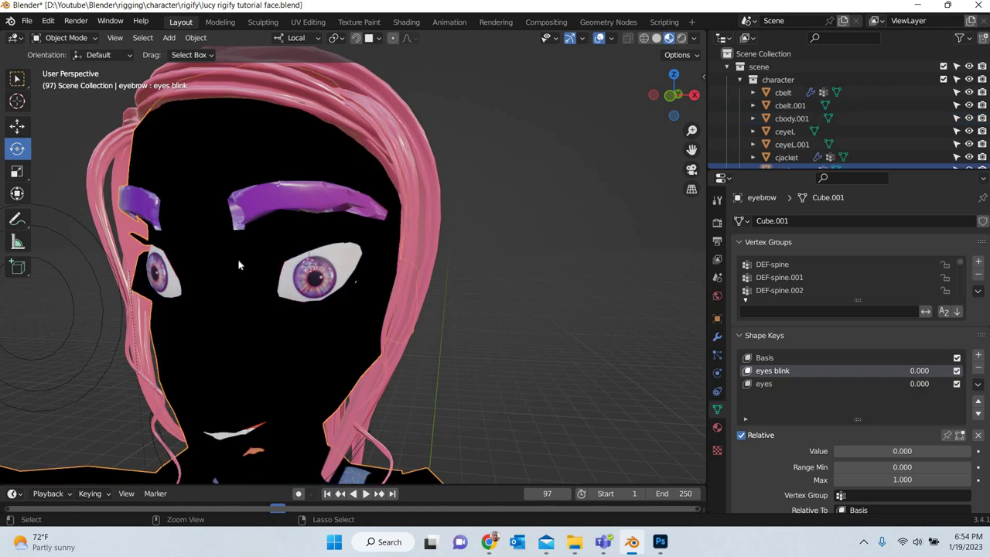
pyautogui.hotkey('ctrl', 'z')
pyautogui.moveTo(311, 257); pyautogui.dragTo(451, 420, button='middle')
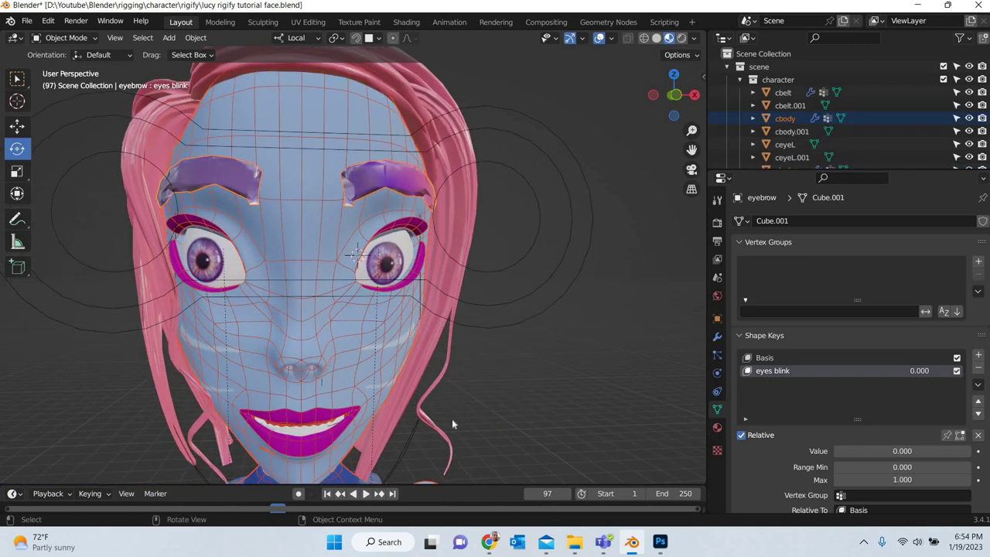
# - Select only the eyebrow object, preview its eyes blink shape key at a value of 1.000, and undo the value change
pyautogui.click(368, 186)
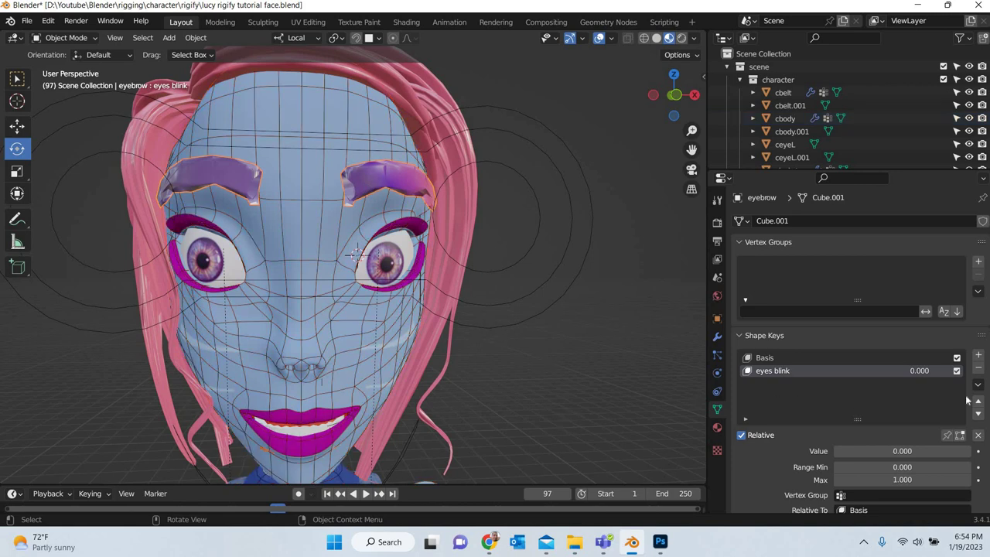
pyautogui.moveTo(902, 451); pyautogui.dragTo(973, 455)
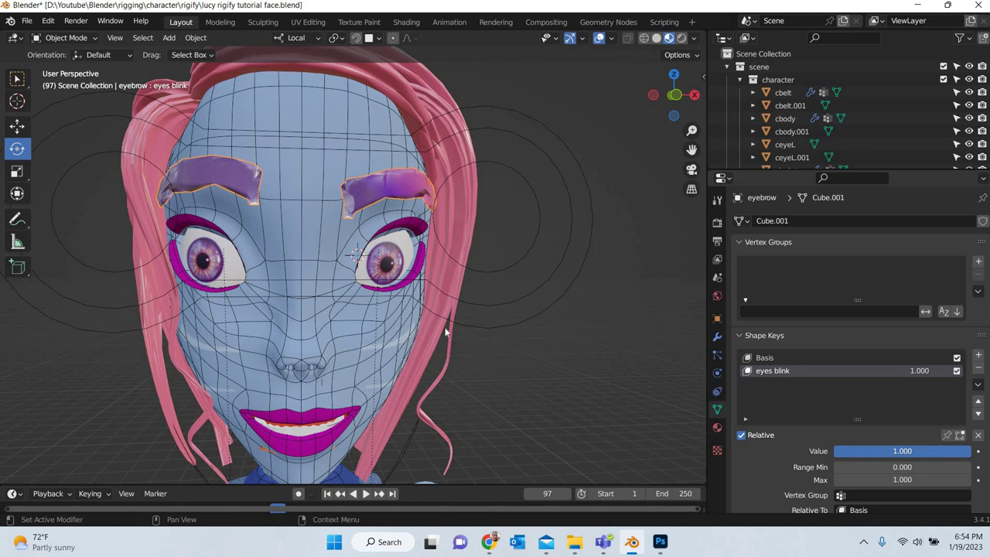
pyautogui.hotkey('ctrl', 'z')
pyautogui.moveTo(400, 352); pyautogui.dragTo(332, 359, button='middle')
pyautogui.moveTo(839, 390); pyautogui.dragTo(309, 303, button='middle')
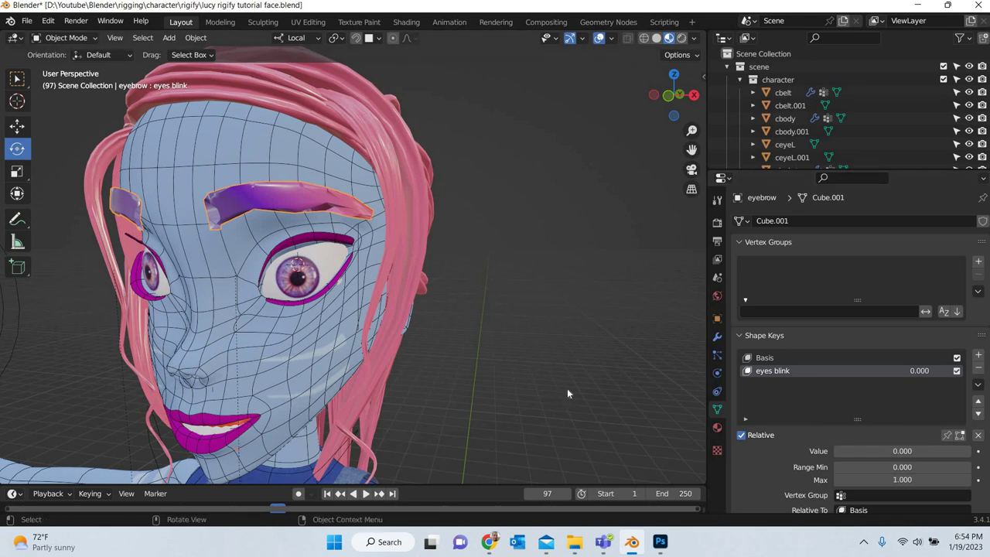
pyautogui.scroll(-3, 440, 426)
pyautogui.moveTo(440, 426); pyautogui.dragTo(460, 411, button='middle')
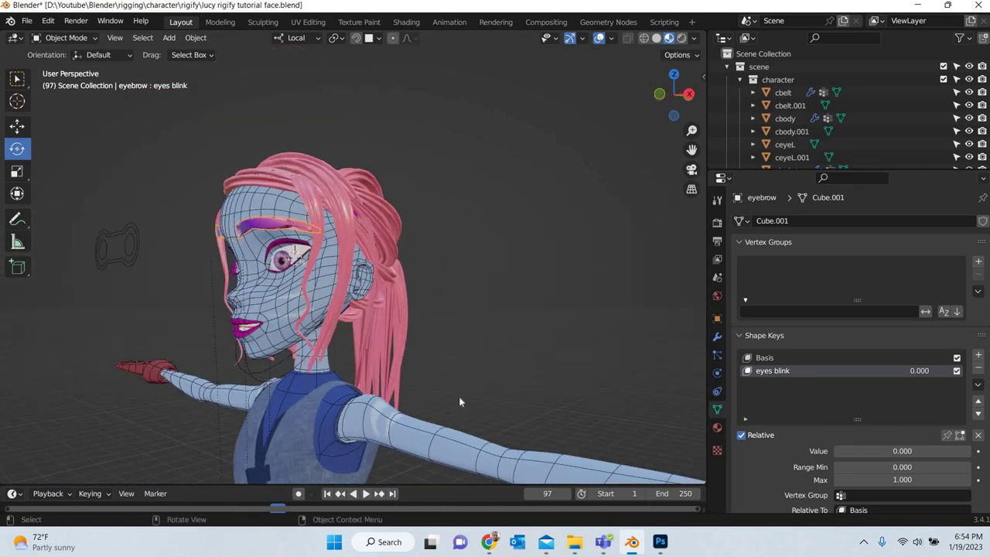